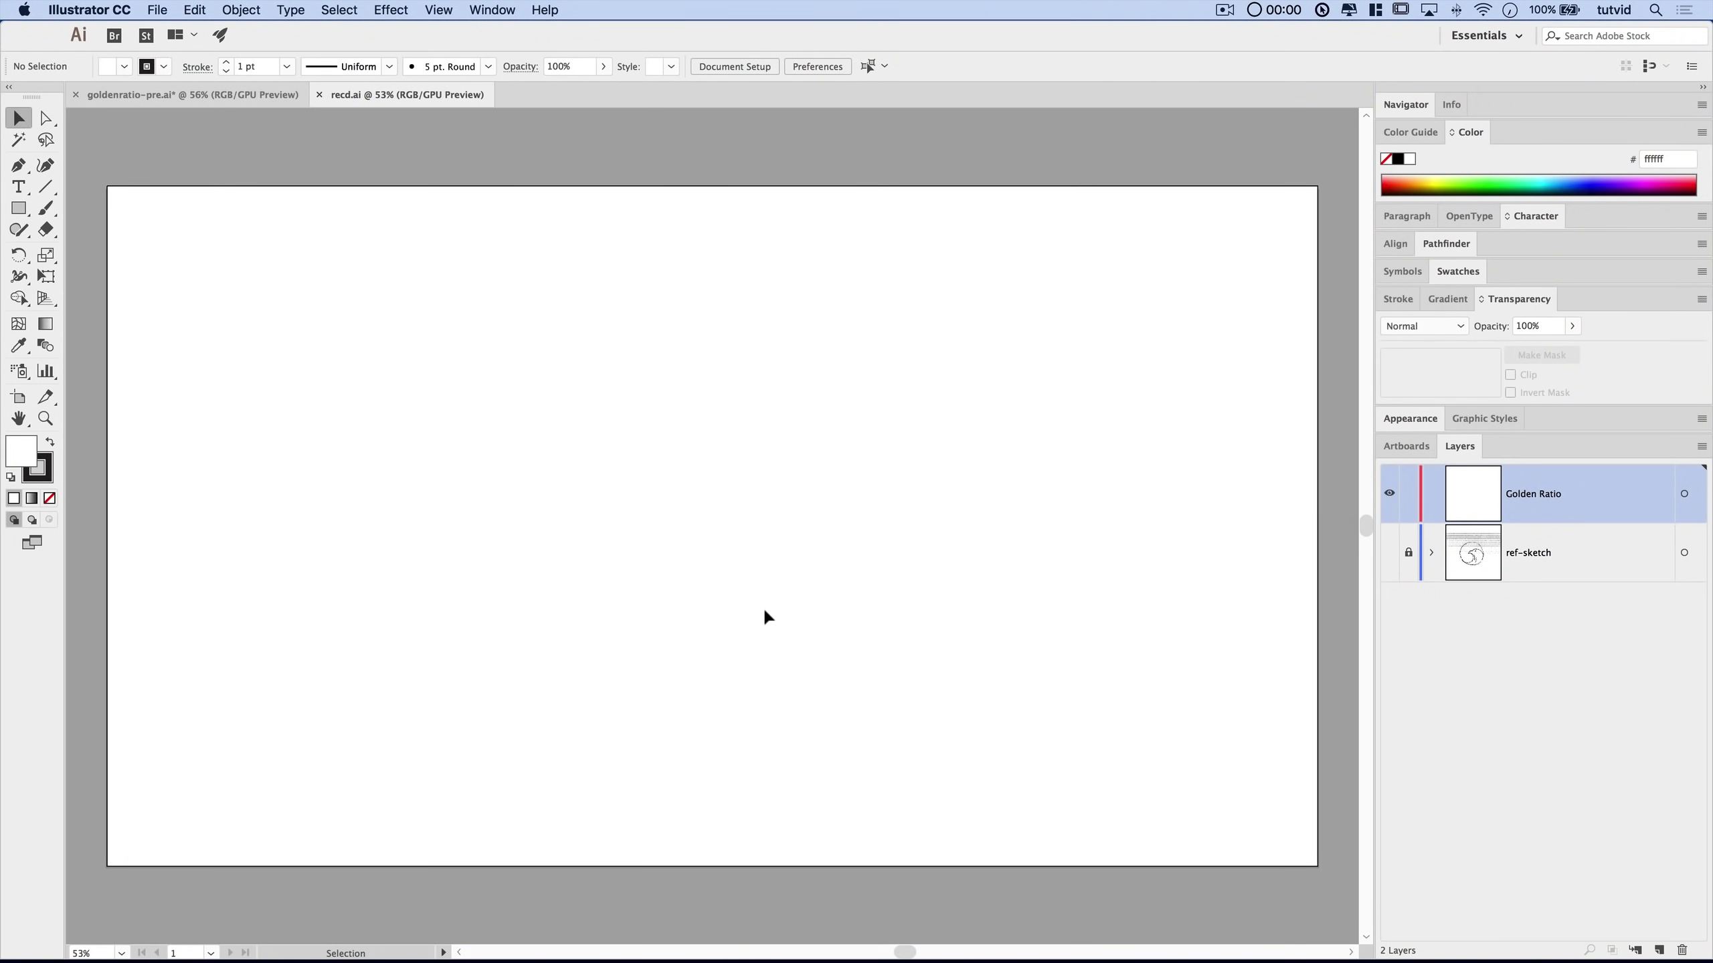
{"action": "left_click", "coordinate": [157, 10]}
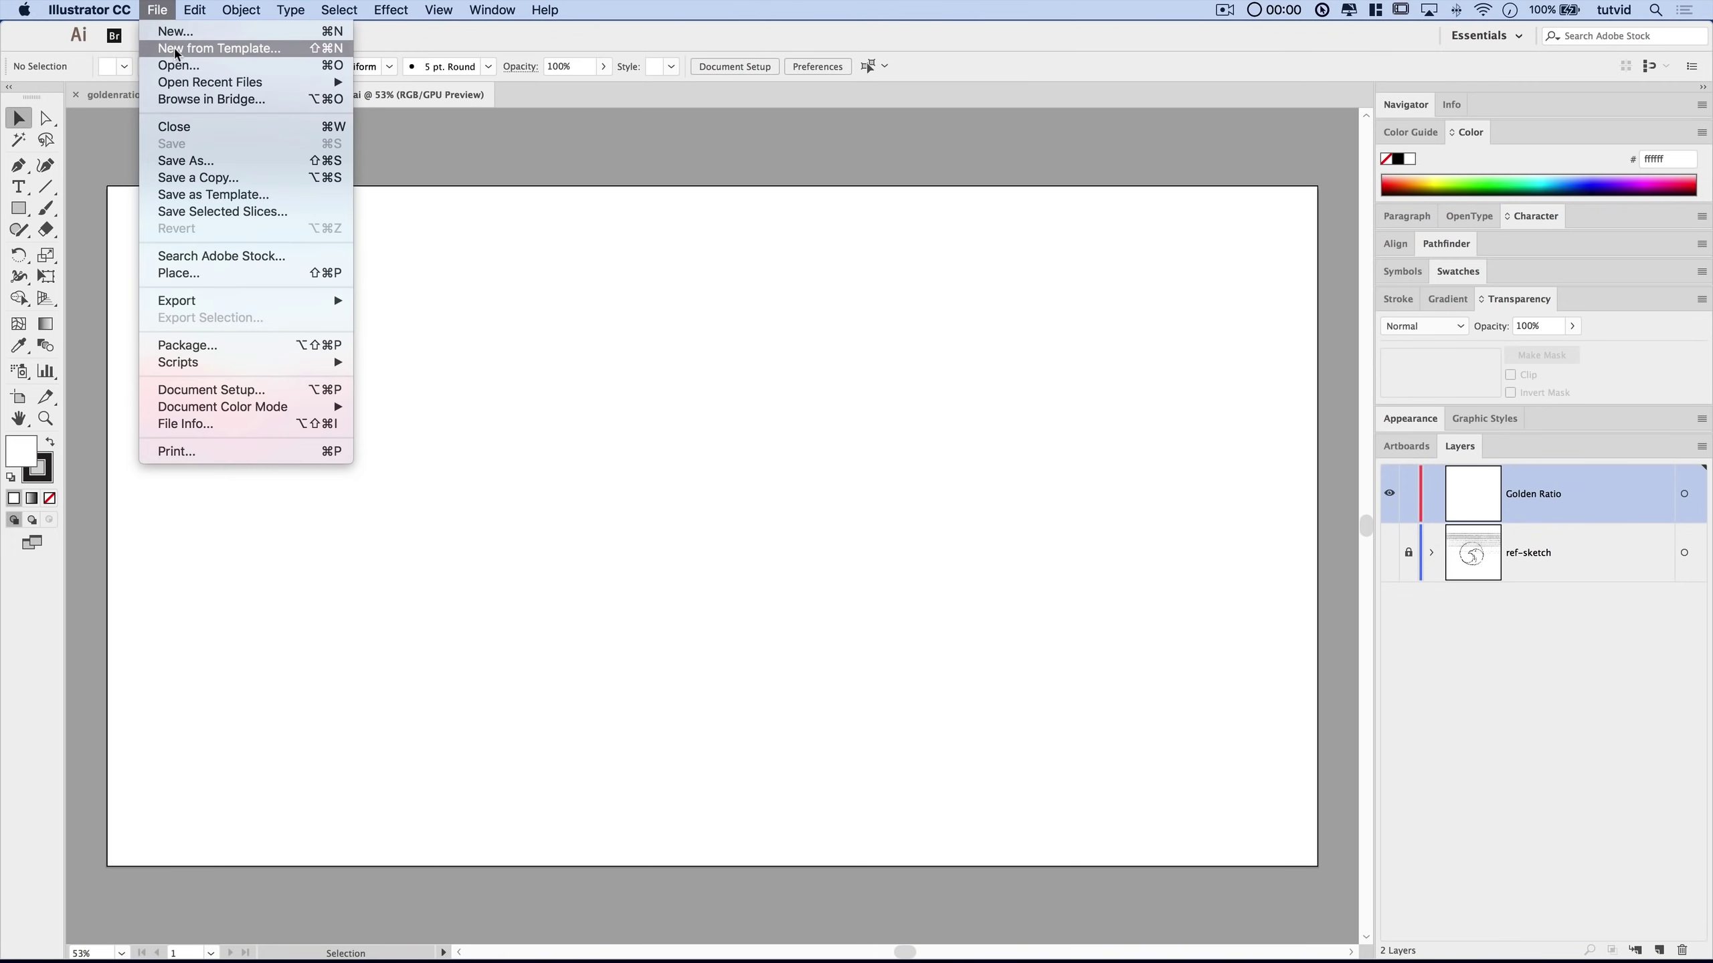
{"action": "left_click", "coordinate": [174, 32]}
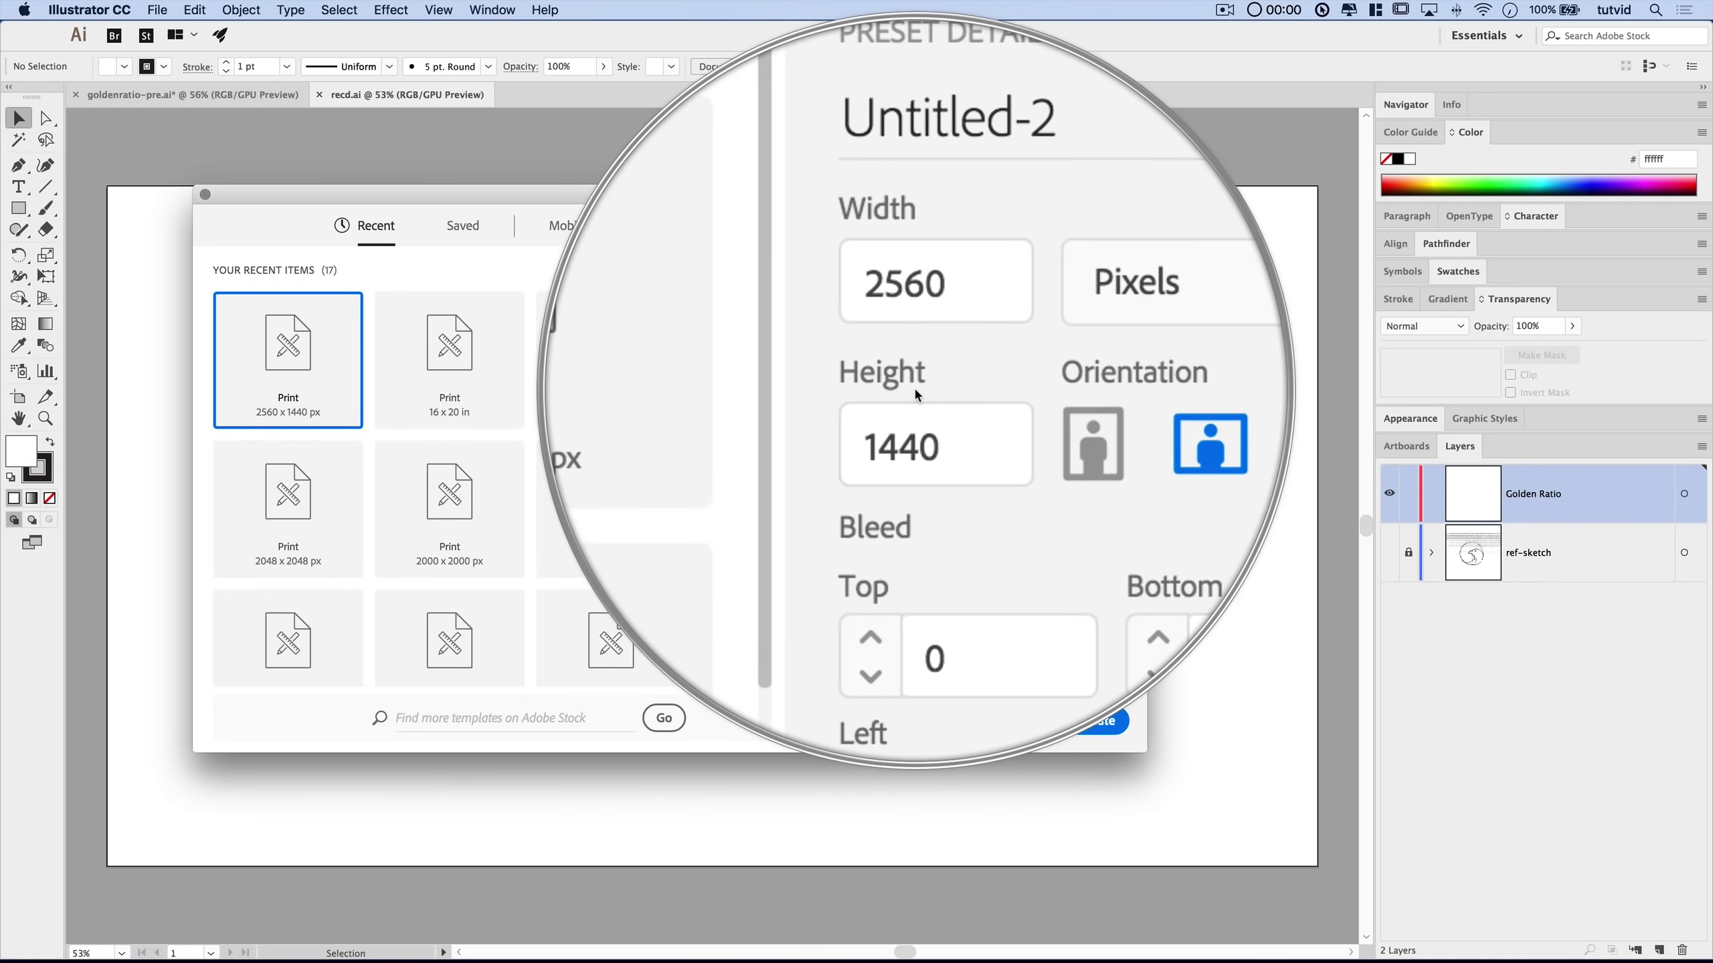
{"action": "left_click", "coordinate": [1018, 720]}
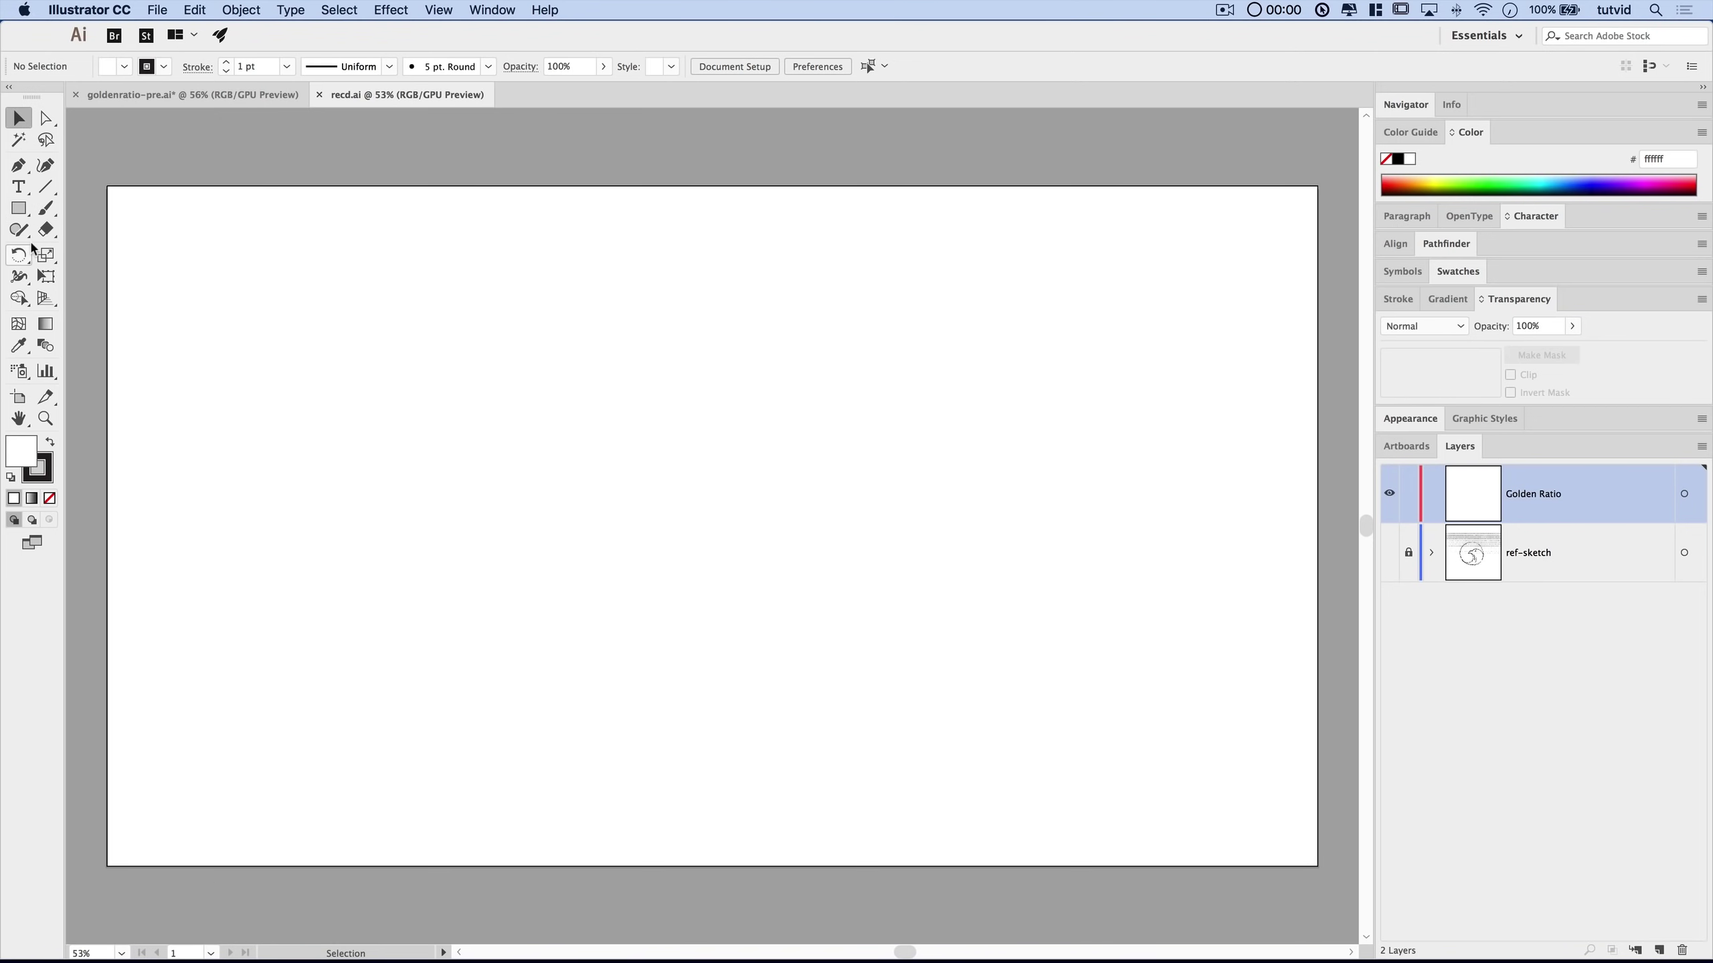
Draw a 500 by 500 px square with no fill and place it in the upper-left part of the artboard.
{"action": "left_click", "coordinate": [20, 210]}
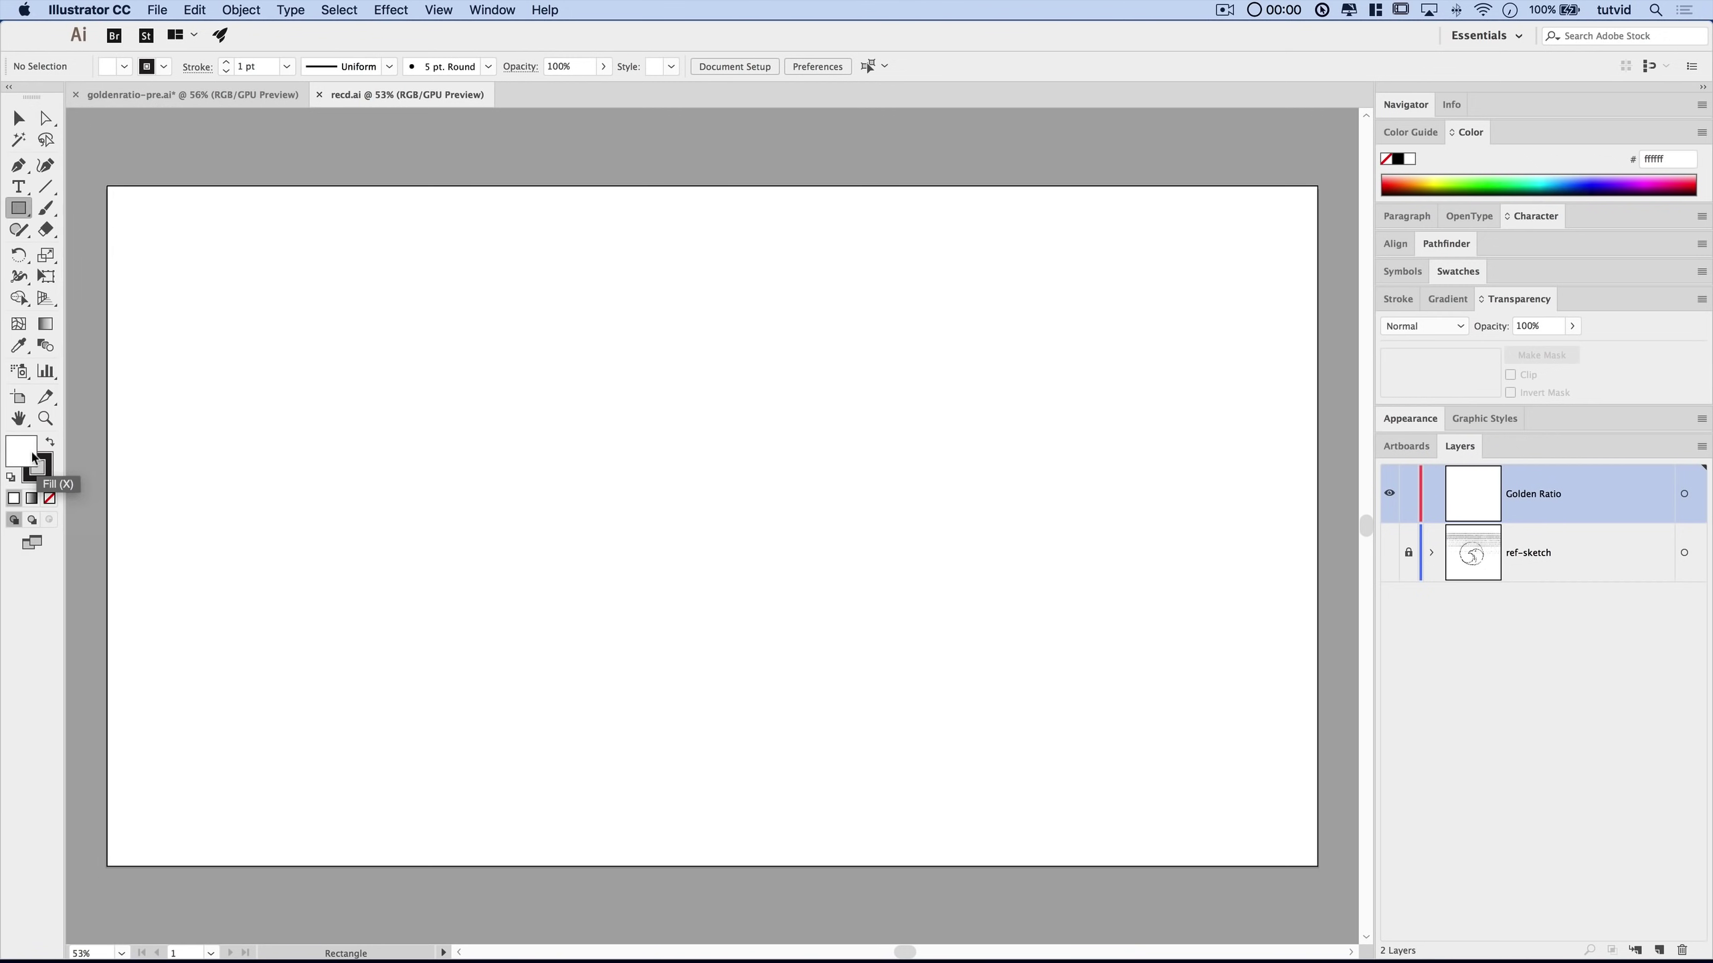
{"action": "left_click", "coordinate": [50, 497]}
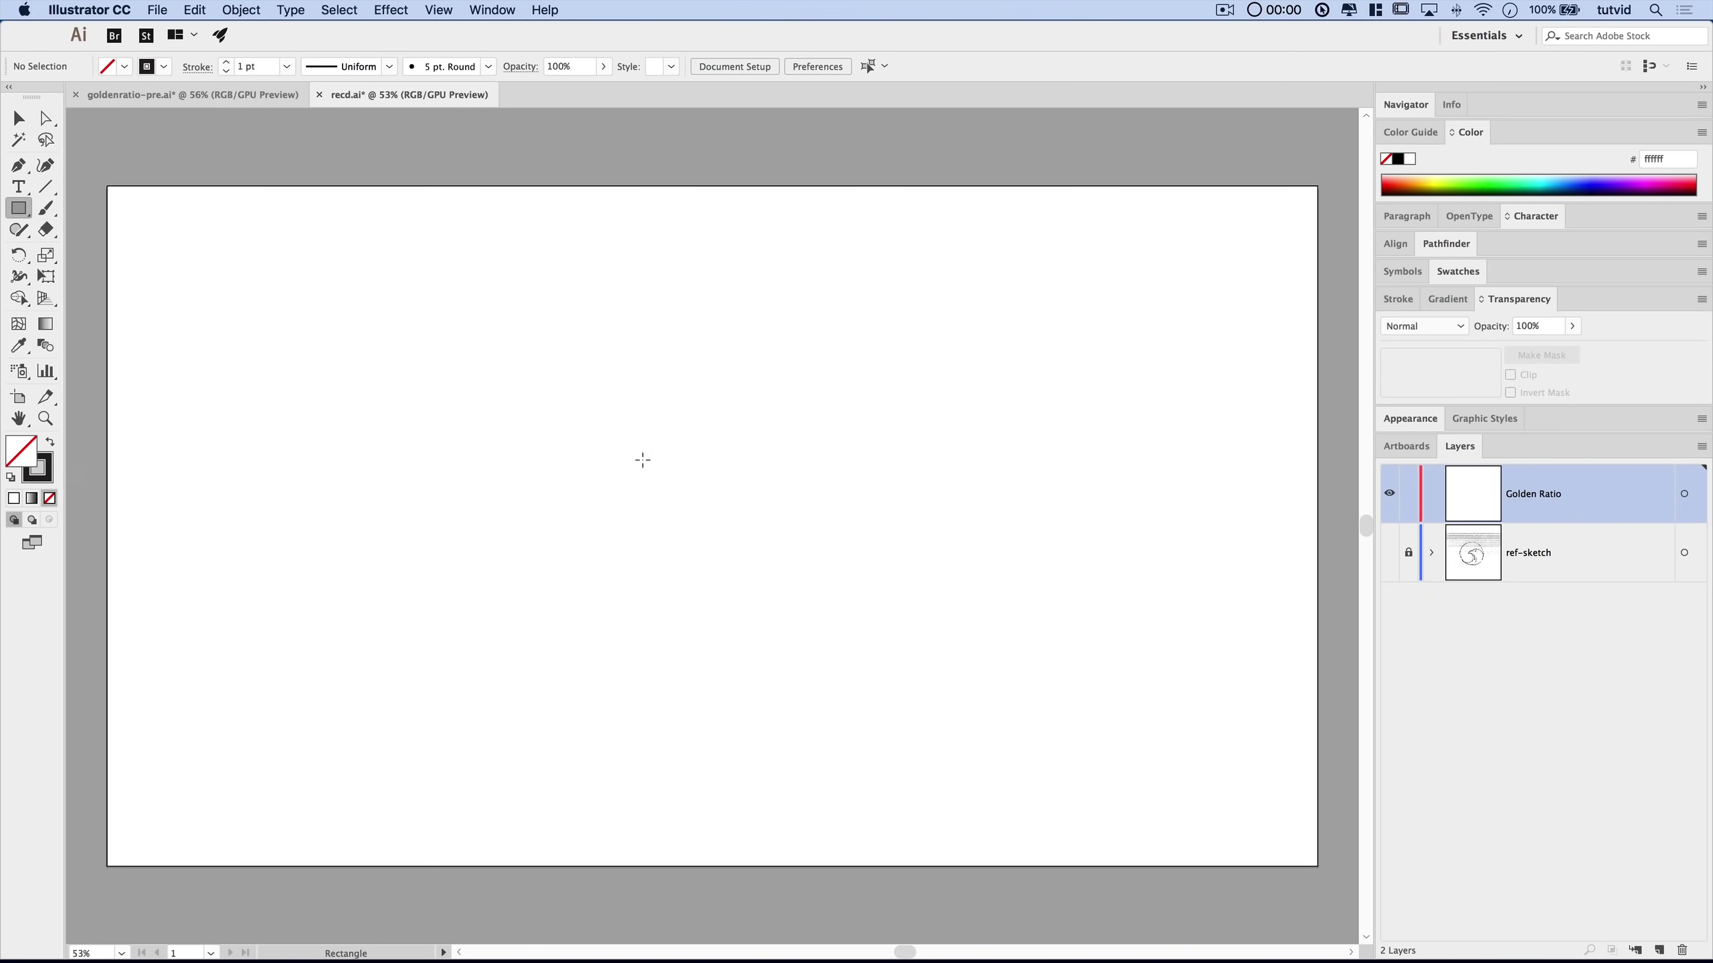
{"action": "left_click", "coordinate": [533, 418]}
{"action": "type", "text": "500"}
{"action": "key", "text": "Tab"}
{"action": "type", "text": "500"}
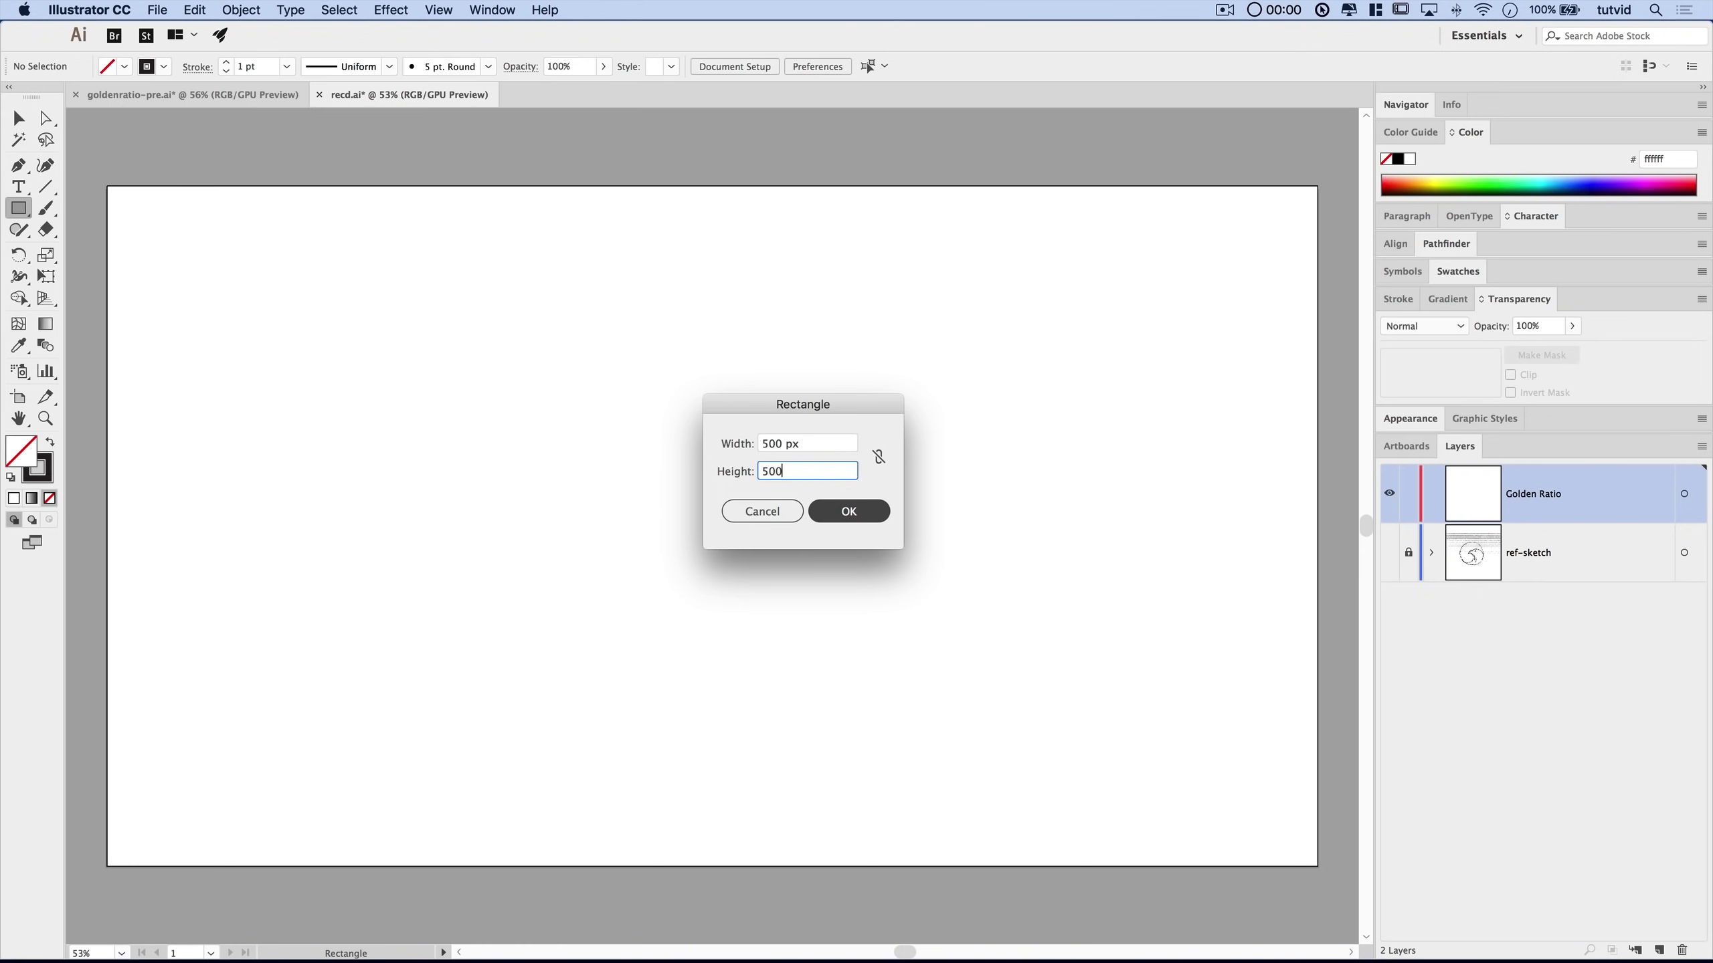
{"action": "left_click", "coordinate": [850, 506]}
{"action": "key", "text": "v"}
{"action": "left_click_drag", "start_coordinate": [746, 461], "coordinate": [479, 330]}
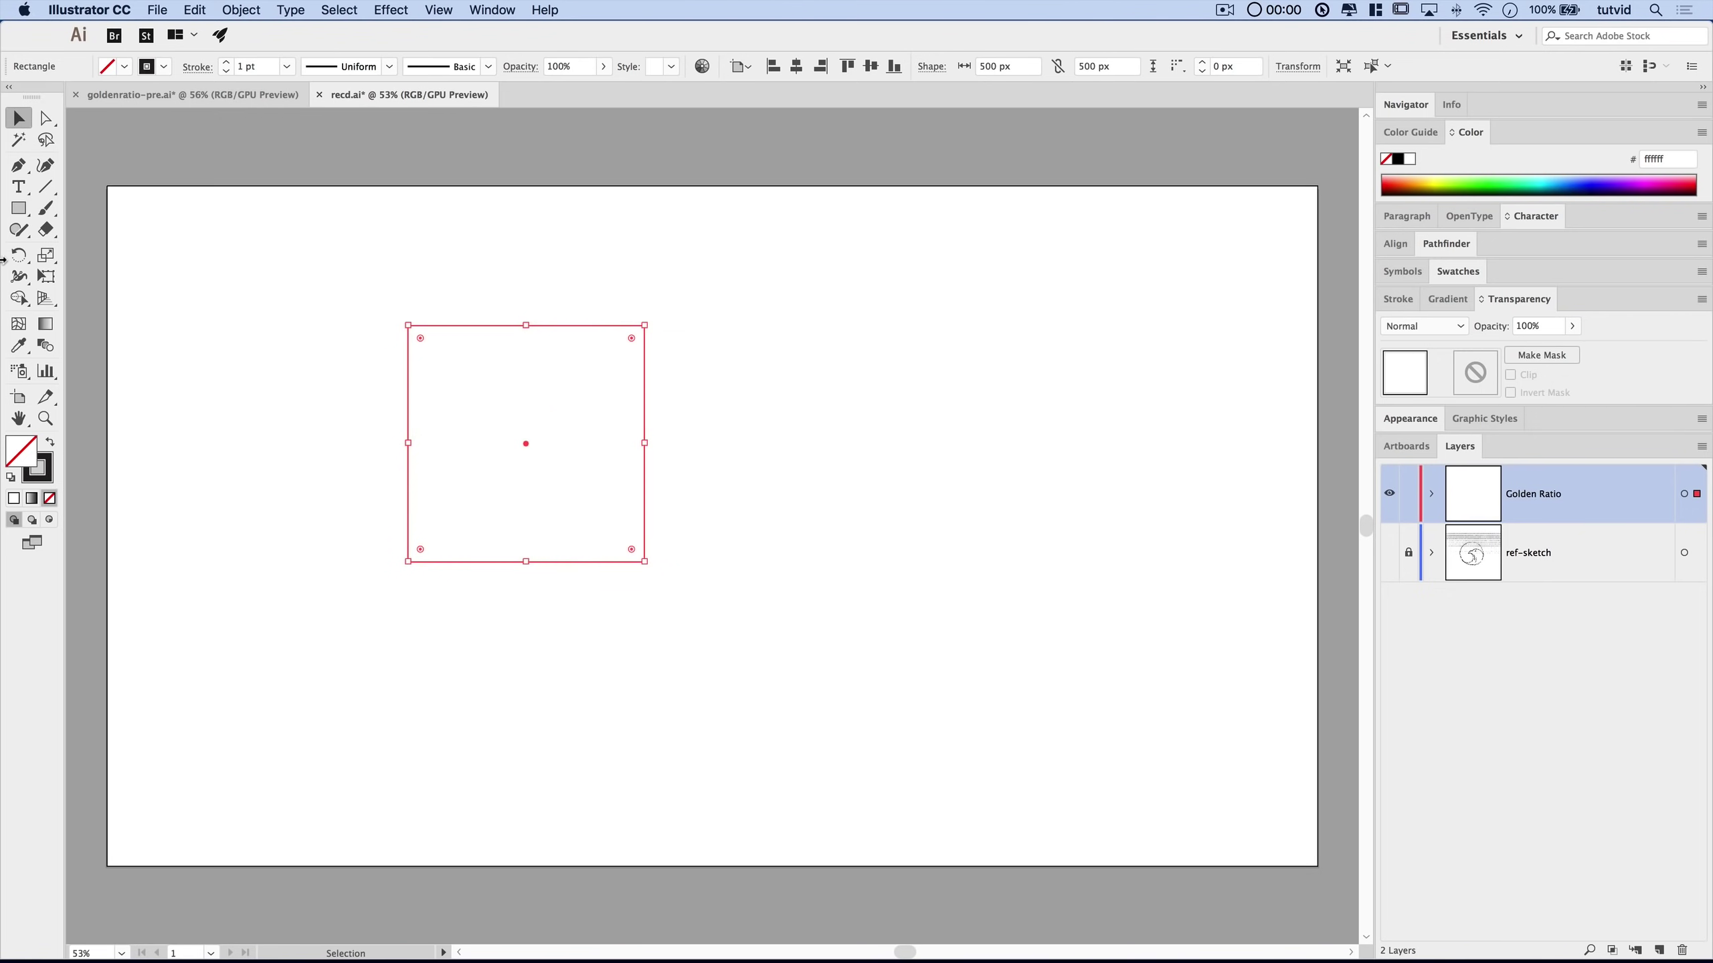
Draw an unfilled circle 1000 px wide and 1000 px high with the Ellipse tool.
{"action": "left_click", "coordinate": [18, 209]}
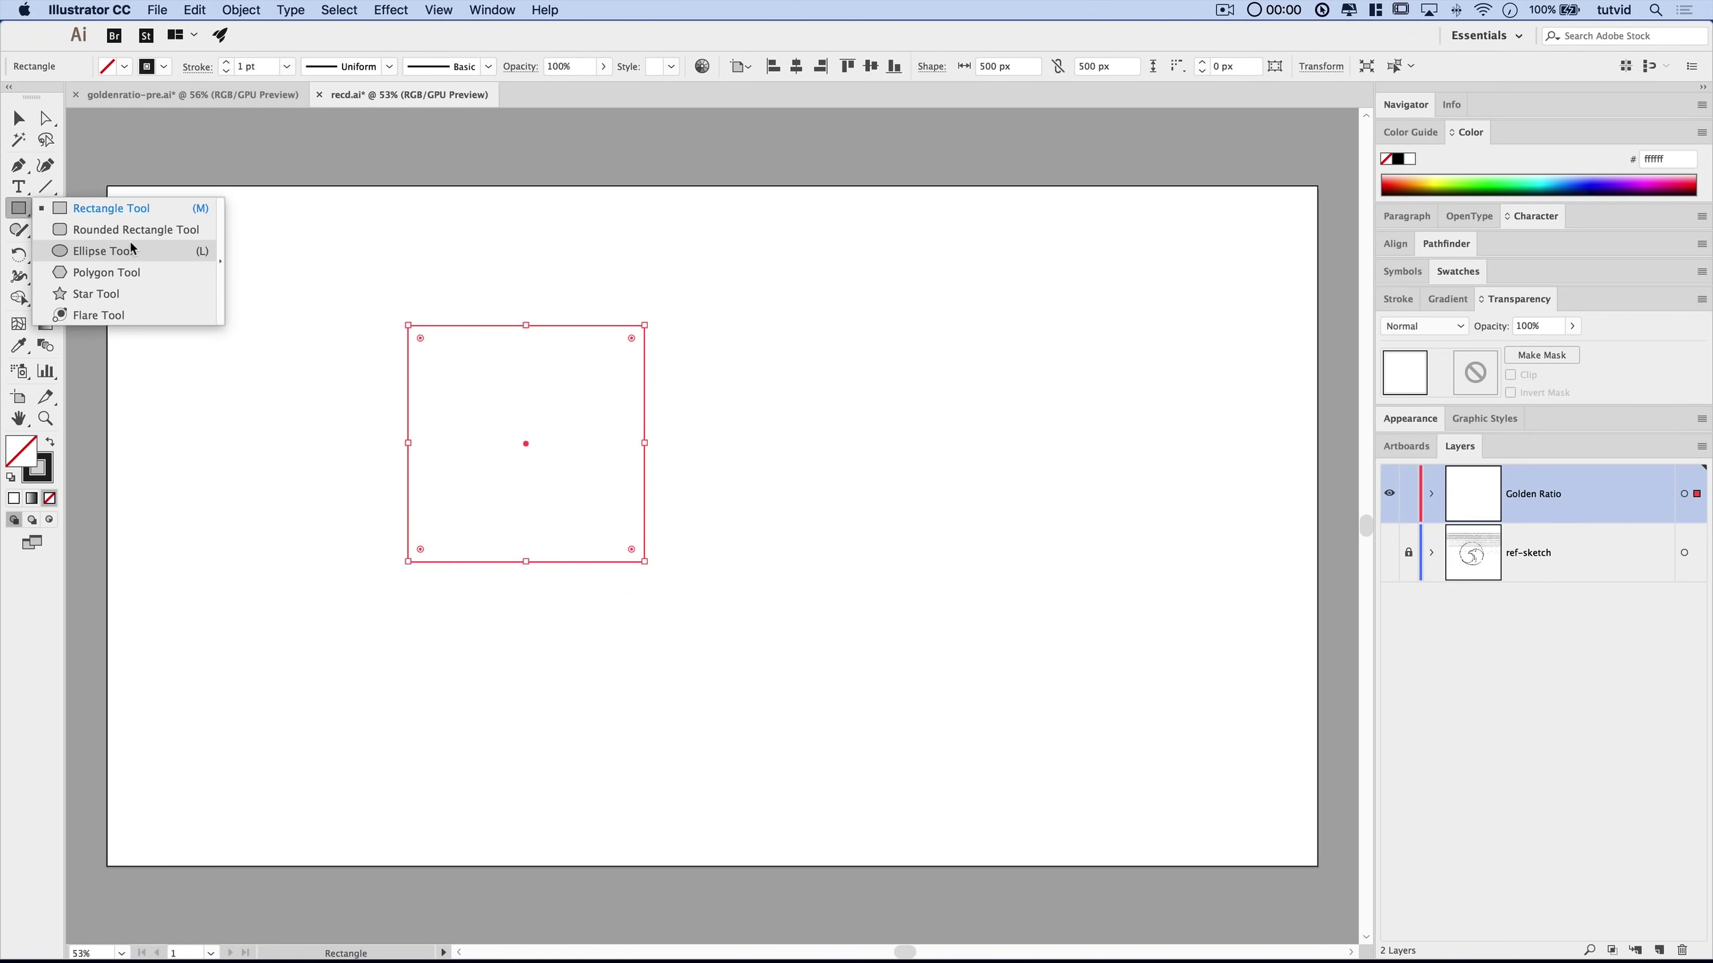
{"action": "left_click", "coordinate": [101, 251]}
{"action": "left_click", "coordinate": [794, 467]}
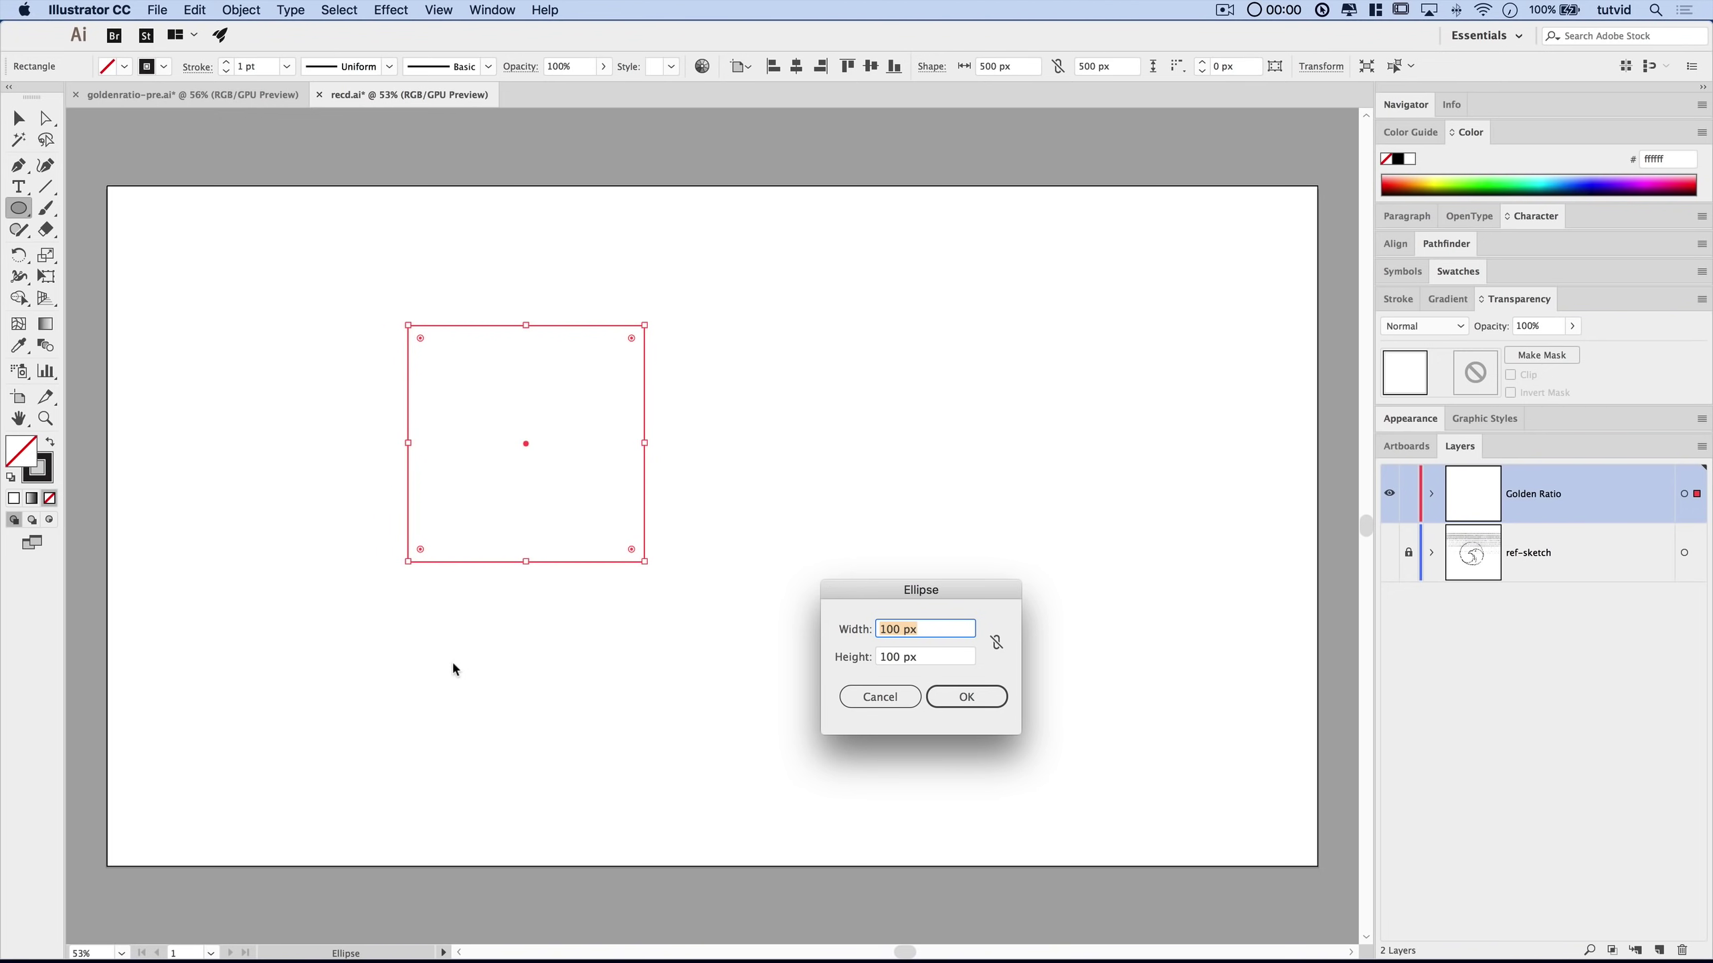
{"action": "type", "text": "1000"}
{"action": "key", "text": "Tab"}
{"action": "type", "text": "100"}
{"action": "key", "text": "Return"}
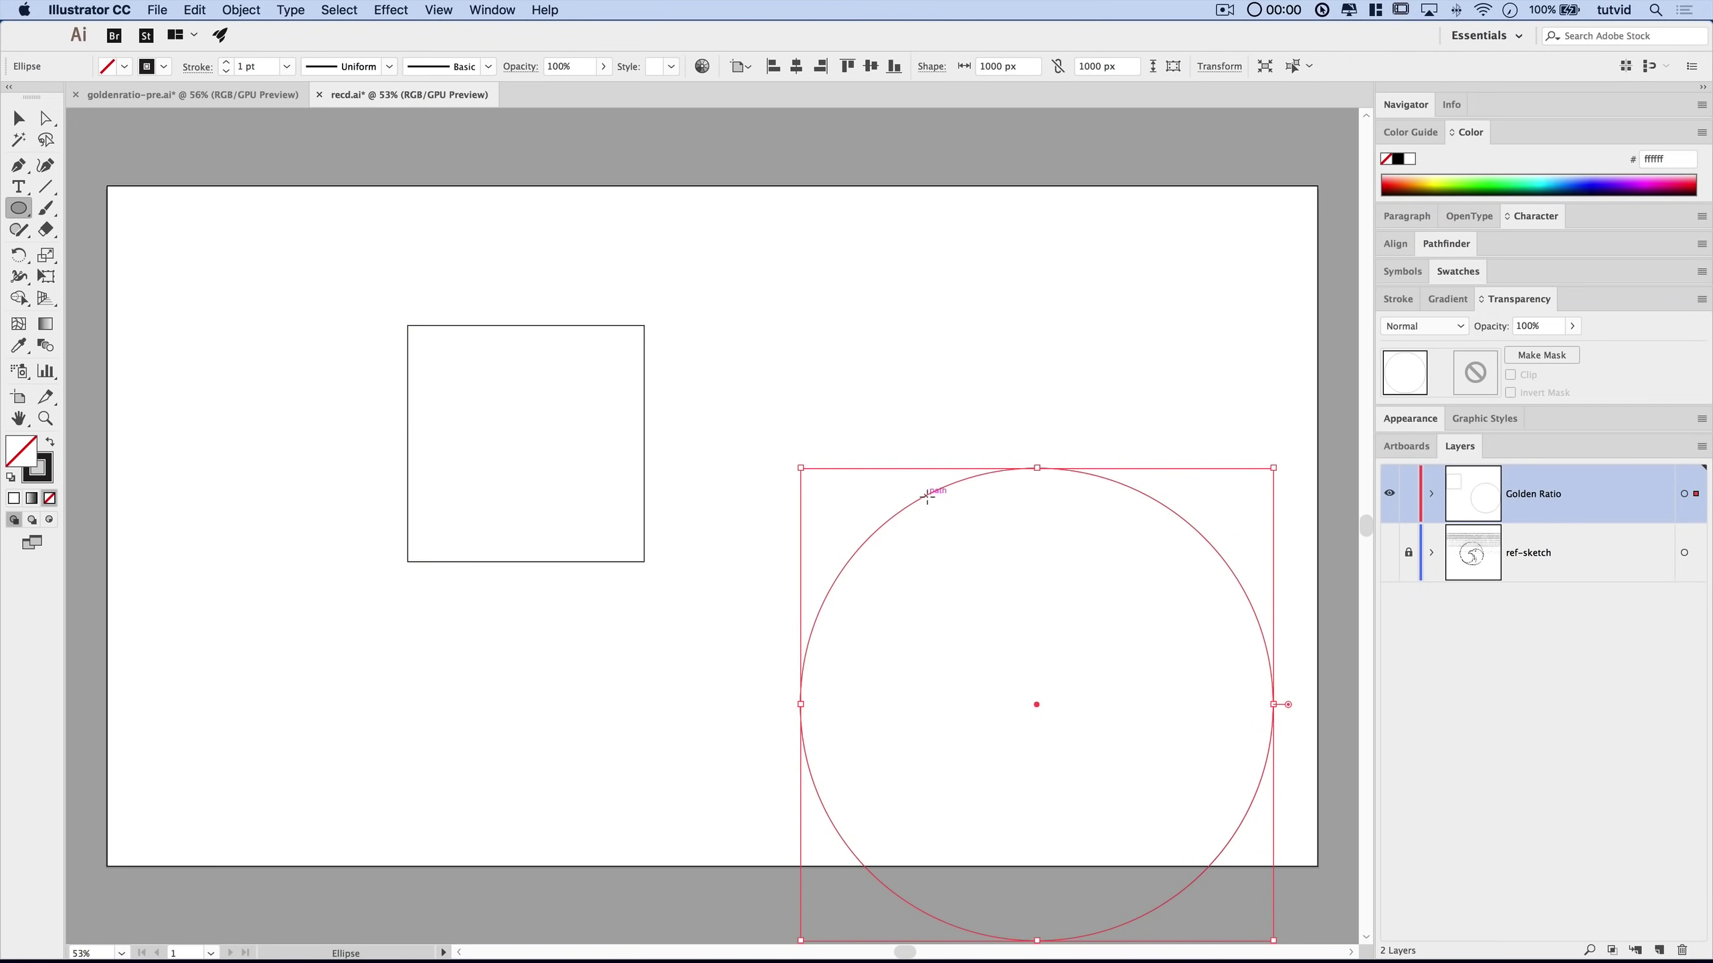
Move the circle so that its top and left extremes snap to the square's top and left edges, with Snap to Point enabled.
{"action": "key", "text": "v"}
{"action": "left_click_drag", "start_coordinate": [1113, 476], "coordinate": [749, 381]}
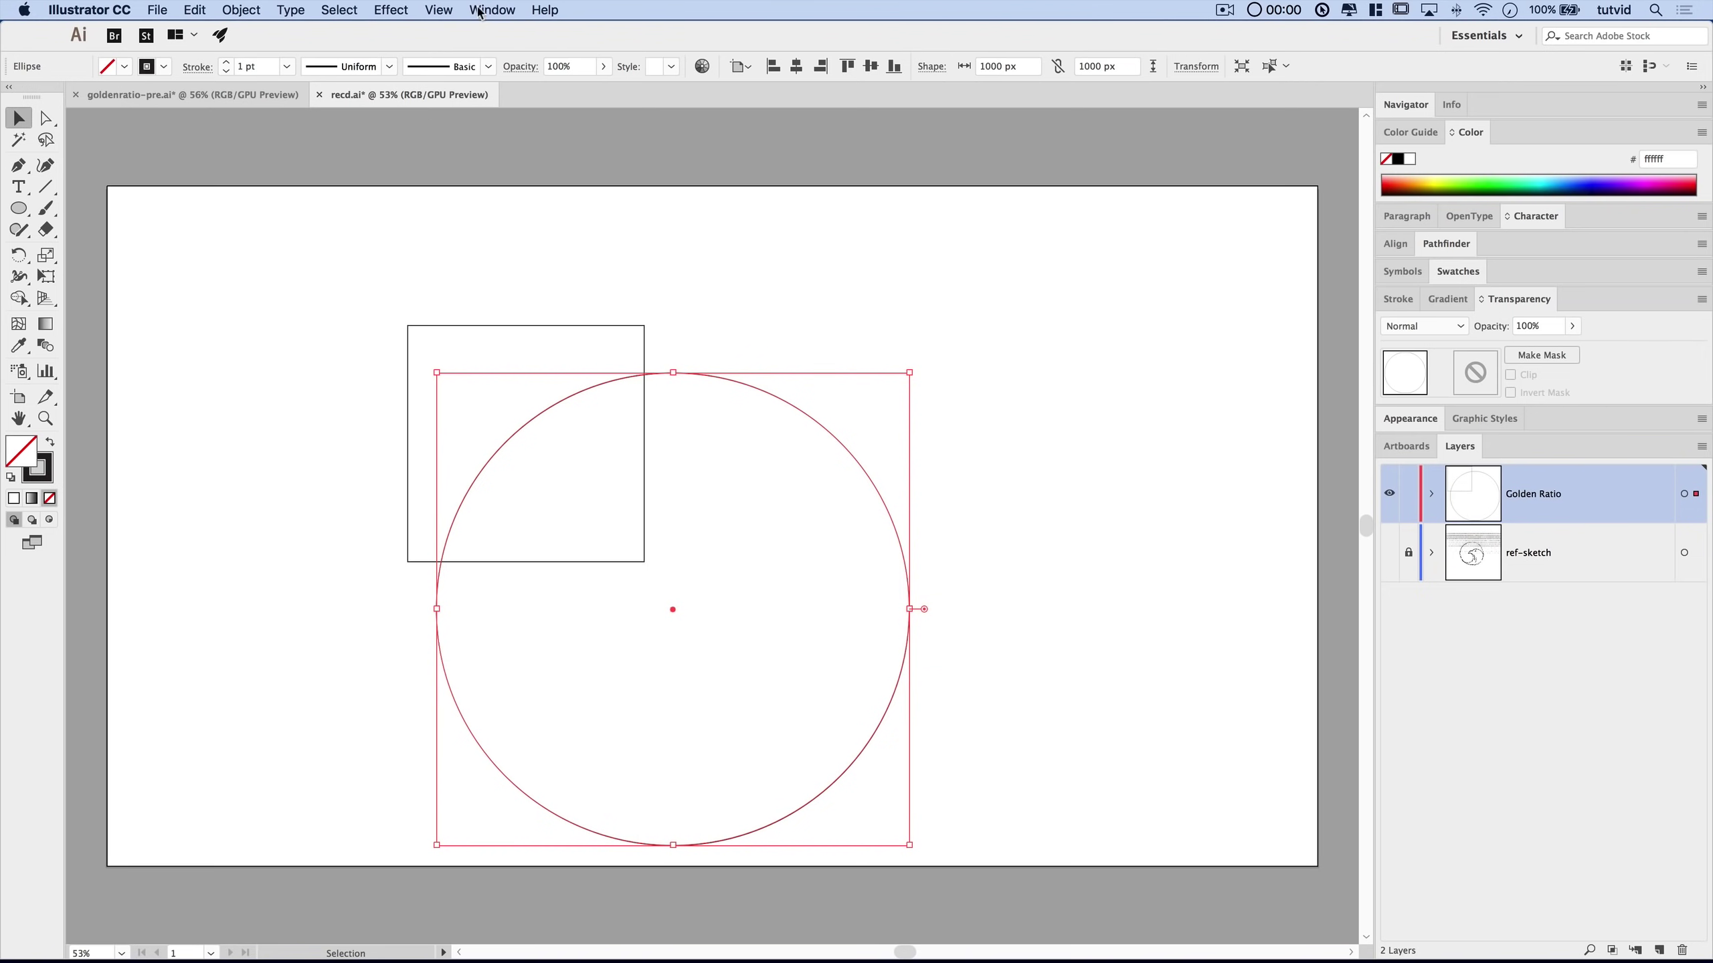
{"action": "left_click", "coordinate": [436, 8]}
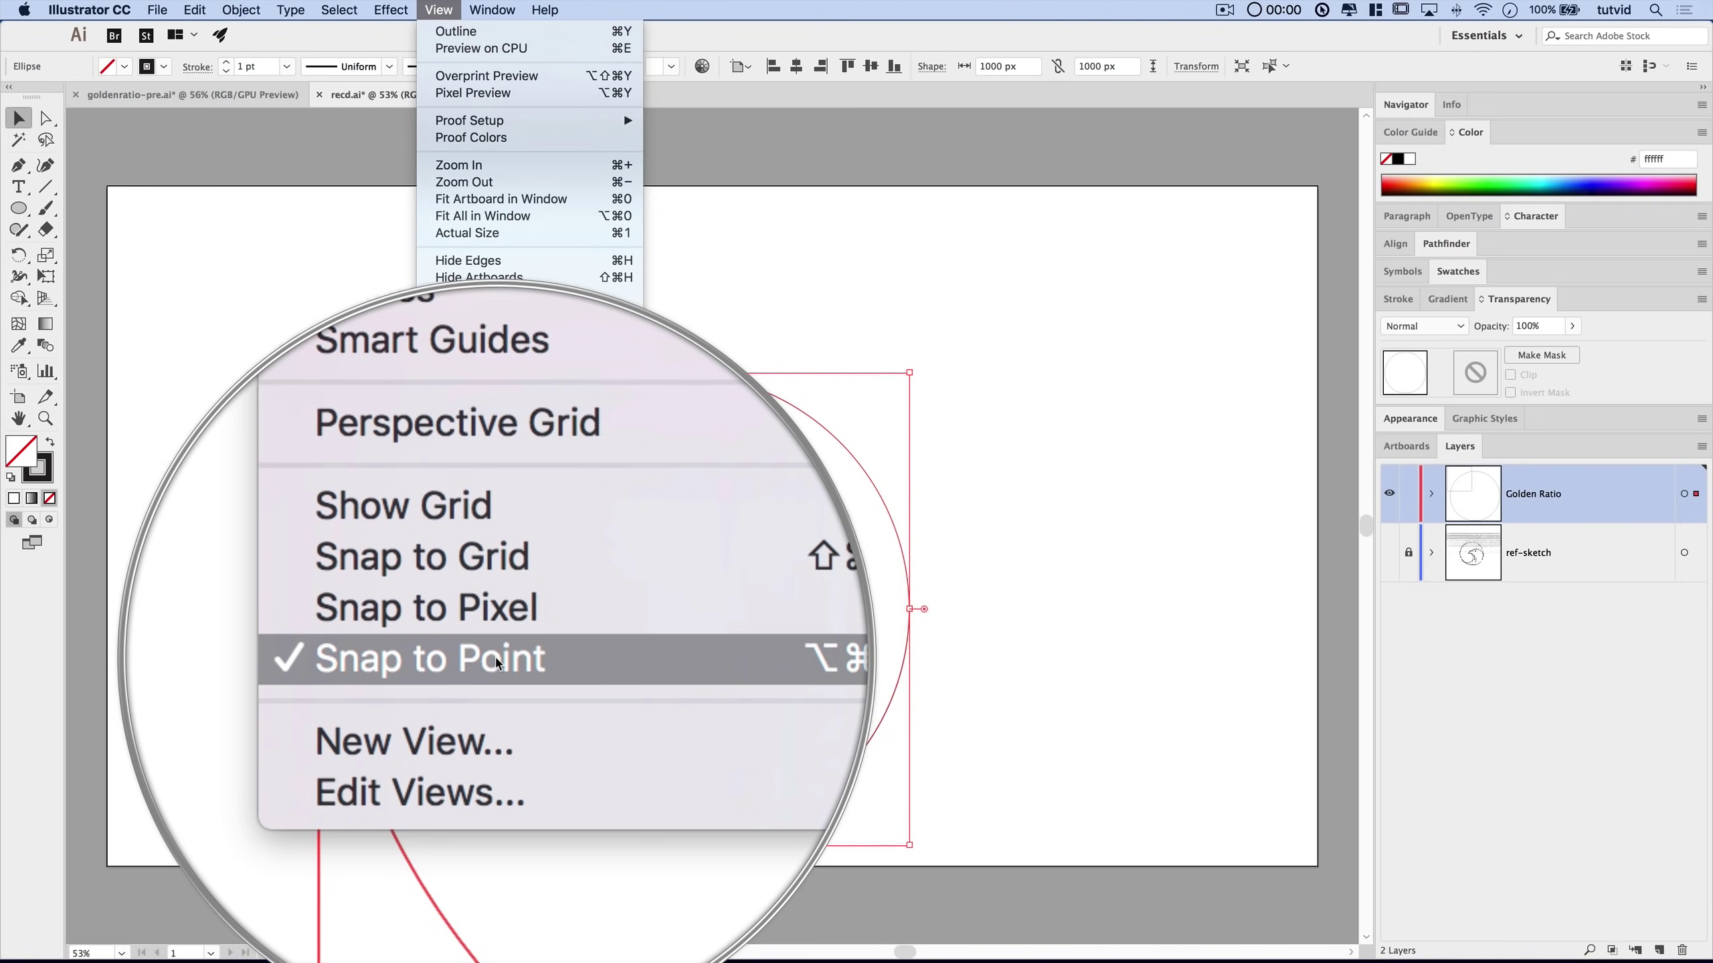
{"action": "left_click", "coordinate": [794, 534]}
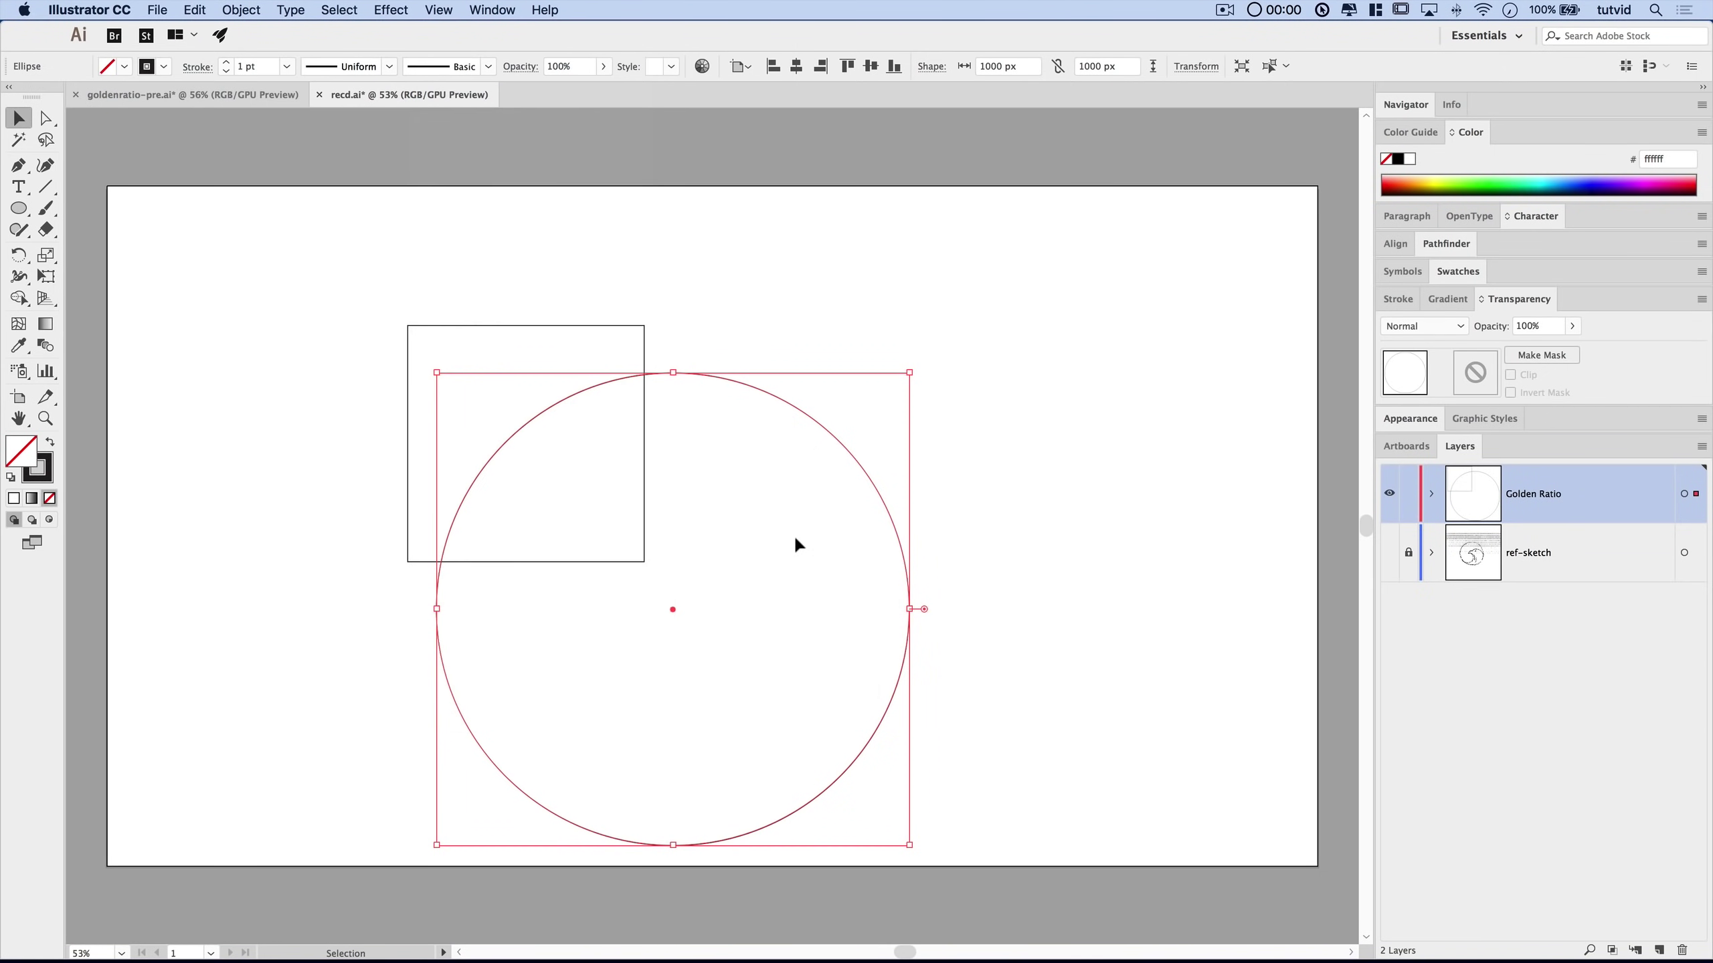
{"action": "left_click_drag", "start_coordinate": [766, 392], "coordinate": [735, 344]}
{"action": "left_click", "coordinate": [1153, 512]}
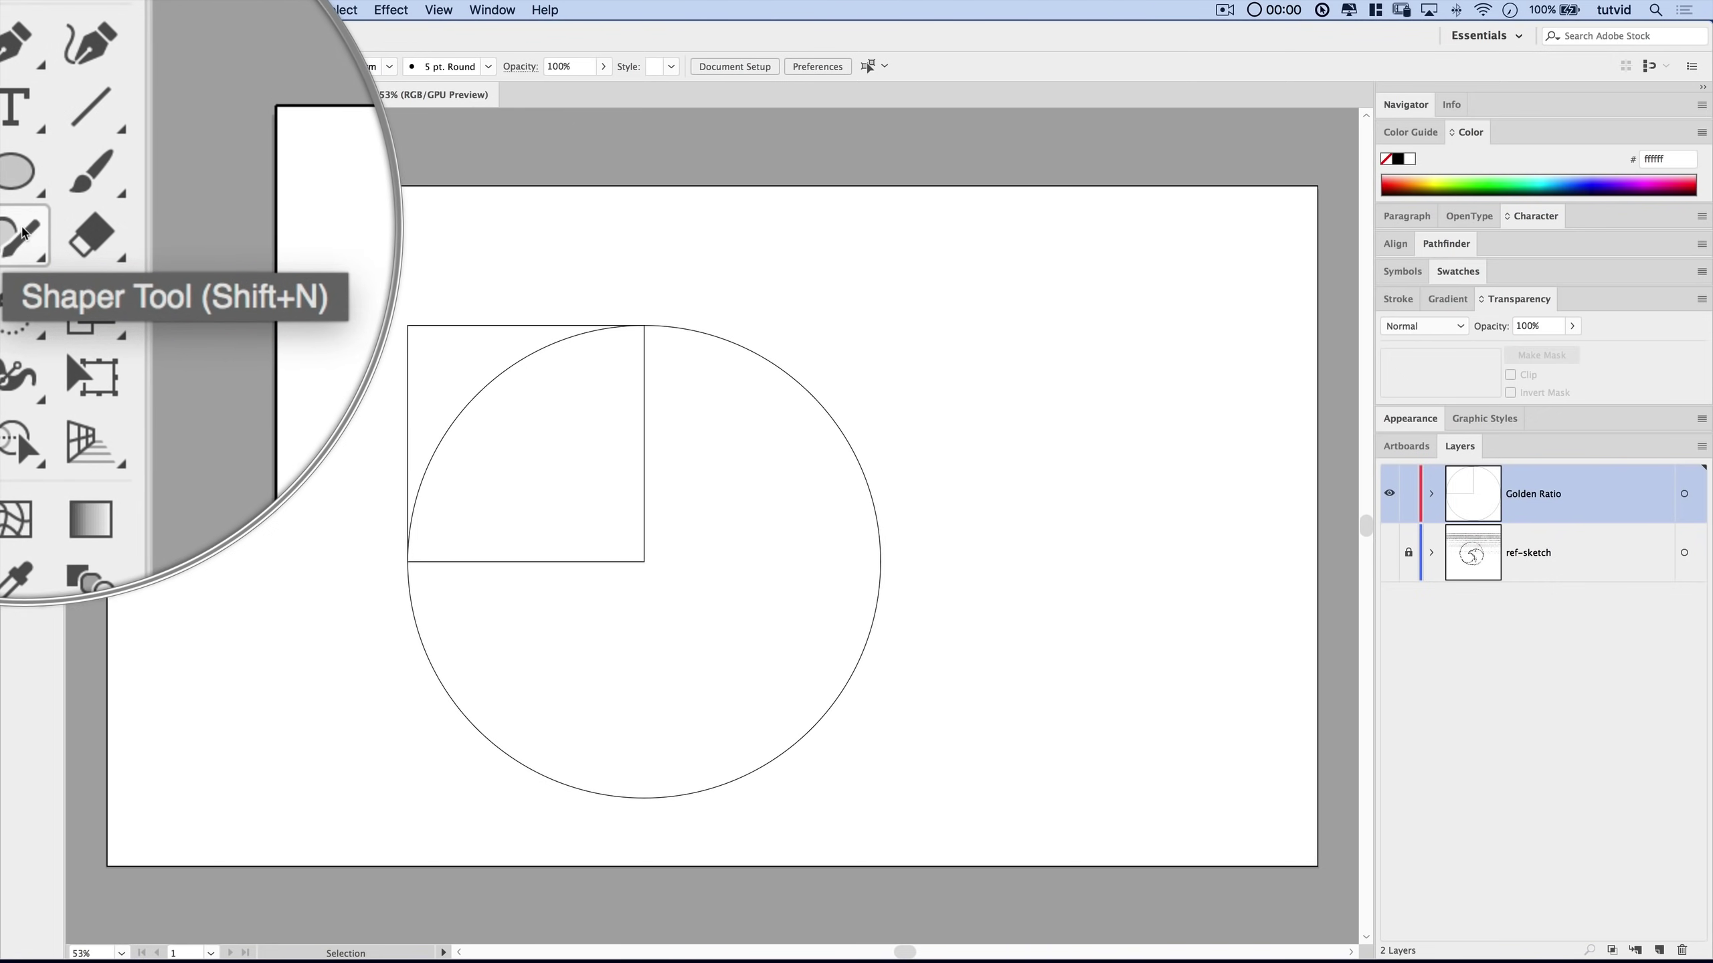
Remove the part of the circle outside the square with the Shaper tool, keeping only the quarter arc inside.
{"action": "left_click", "coordinate": [18, 231]}
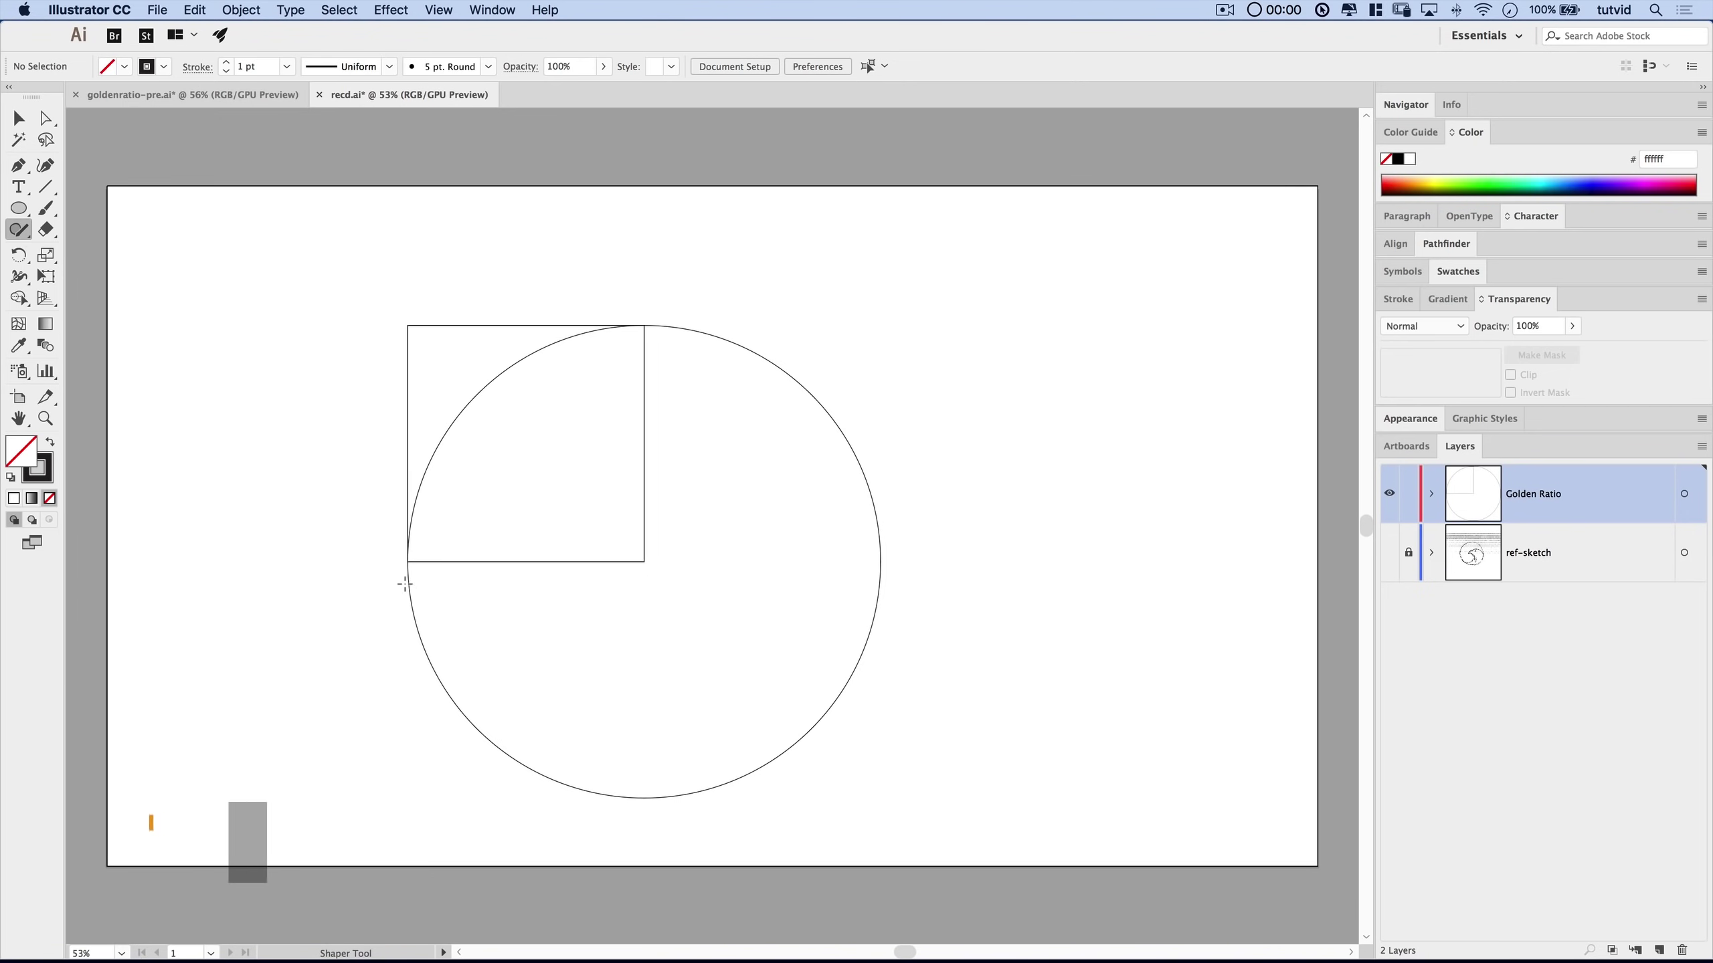
{"action": "mouse_move", "coordinate": [384, 704]}
{"action": "left_mouse_down"}
{"action": "mouse_move", "coordinate": [485, 694]}
{"action": "mouse_move", "coordinate": [501, 782]}
{"action": "mouse_move", "coordinate": [528, 810]}
{"action": "left_mouse_up"}
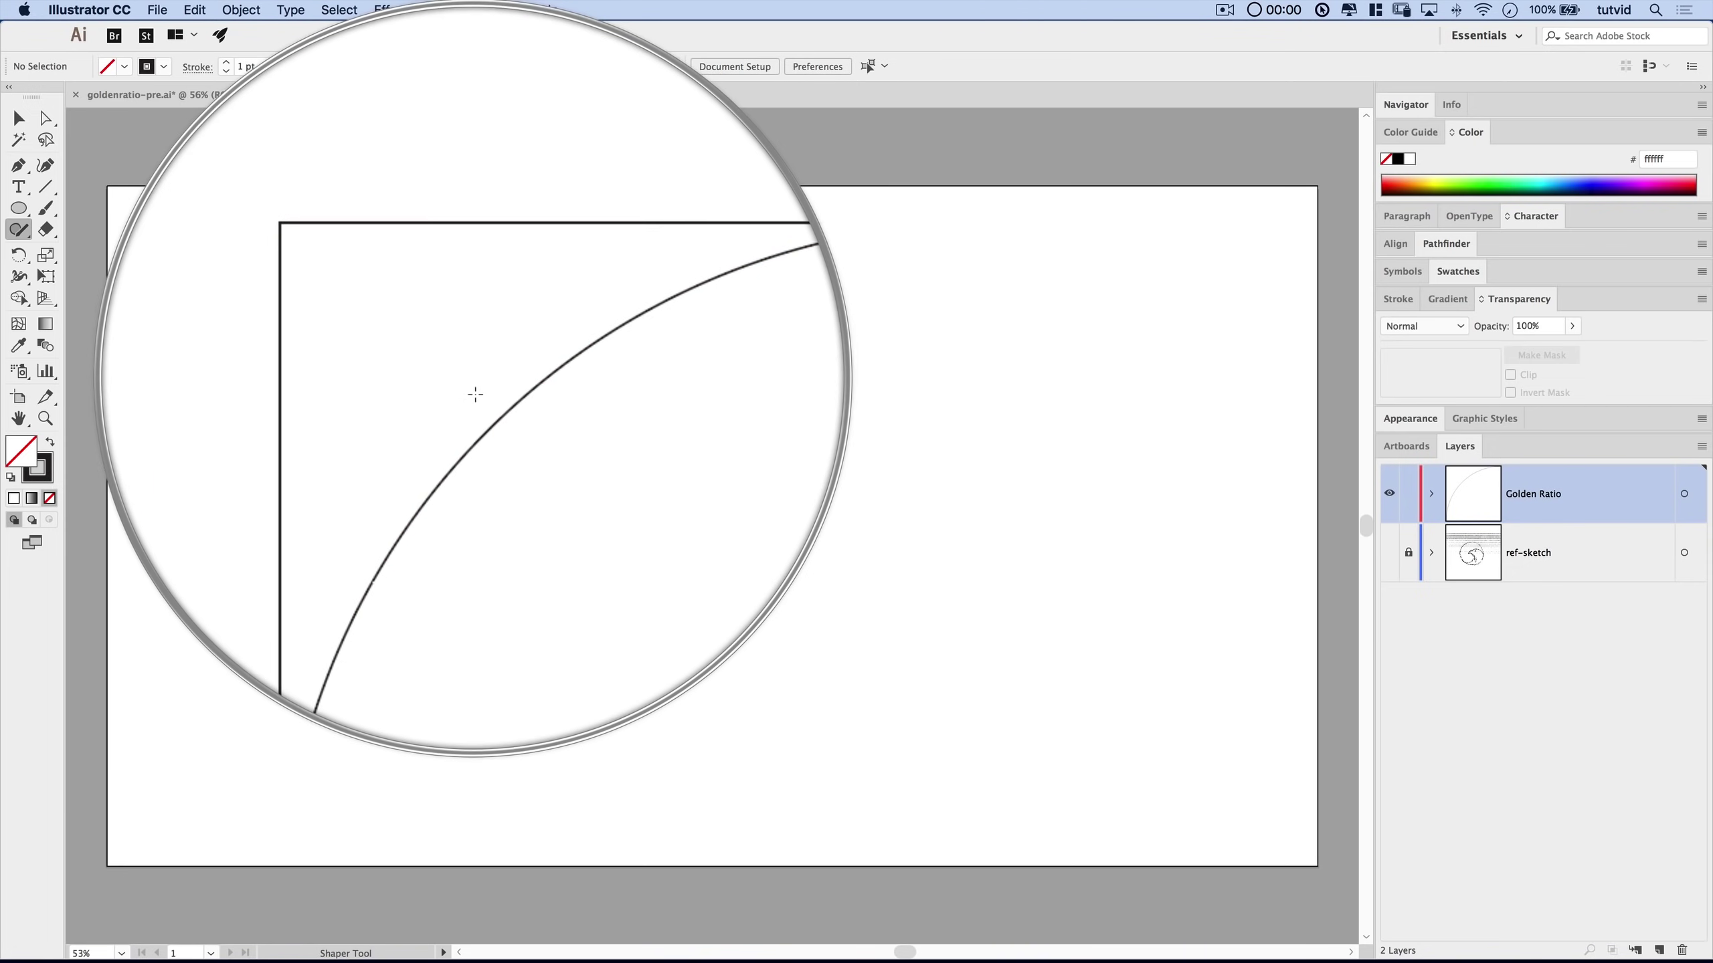
{"action": "right_click", "coordinate": [605, 528]}
{"action": "left_click", "coordinate": [768, 471]}
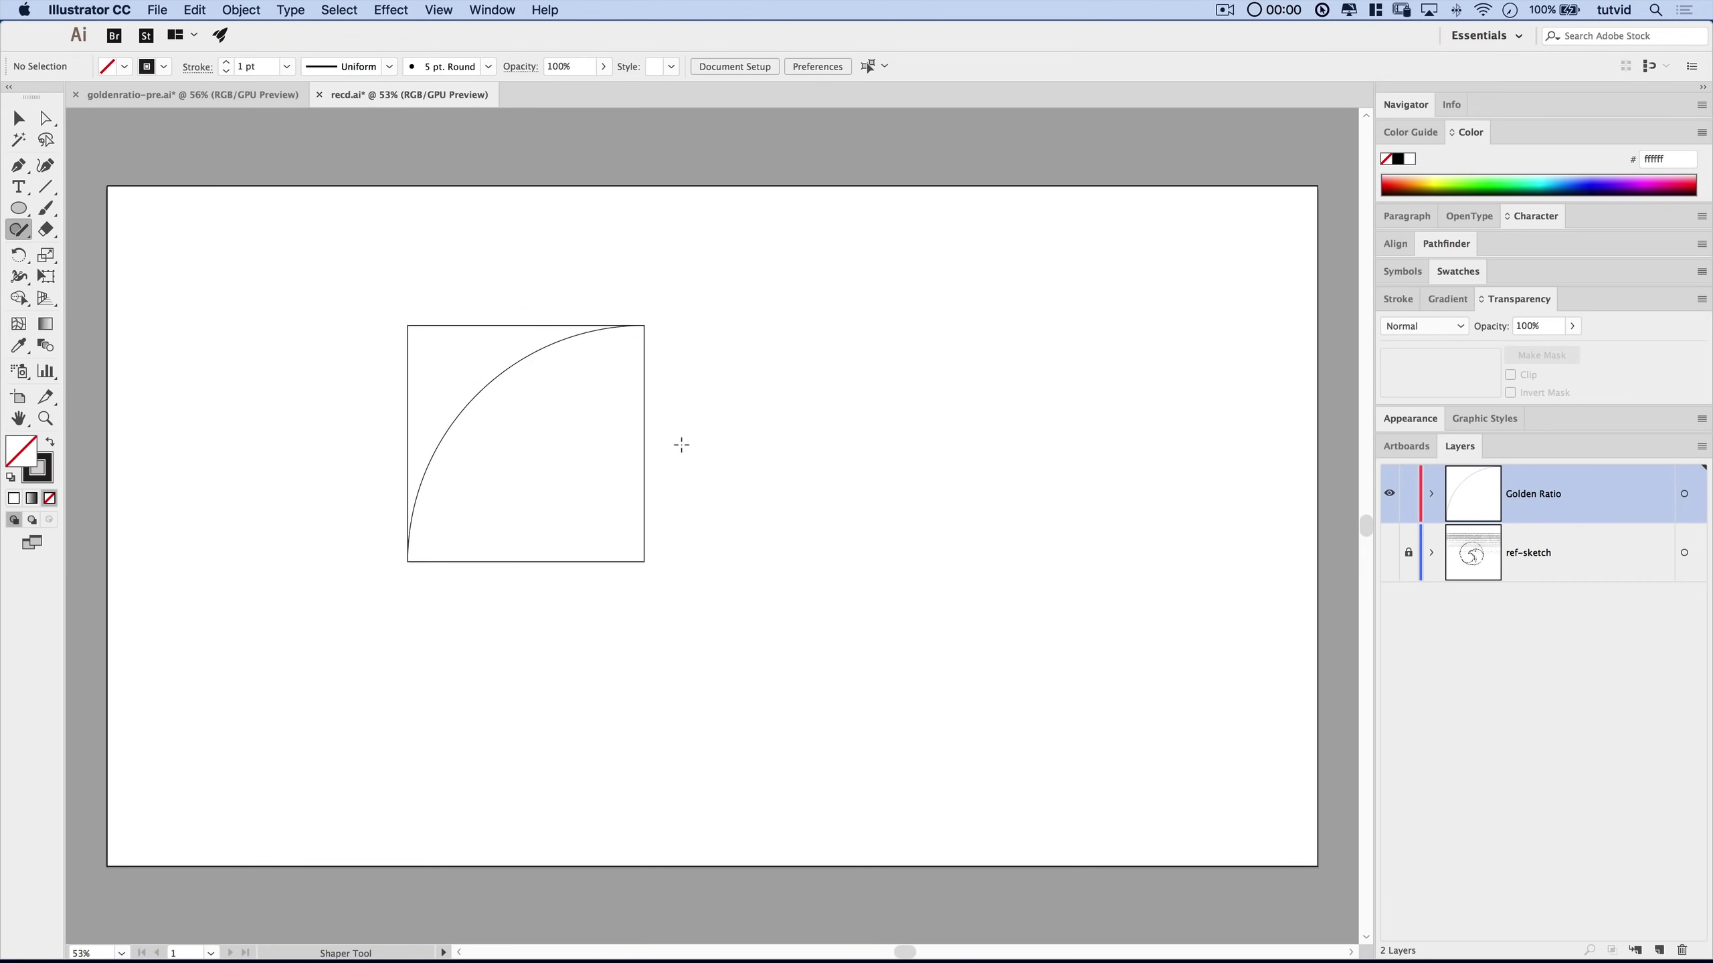
Expand the square-and-arc Shaper group with only the Object option enabled, leaving Fill and Stroke off.
{"action": "left_click", "coordinate": [18, 119]}
{"action": "left_click_drag", "start_coordinate": [328, 279], "coordinate": [706, 568]}
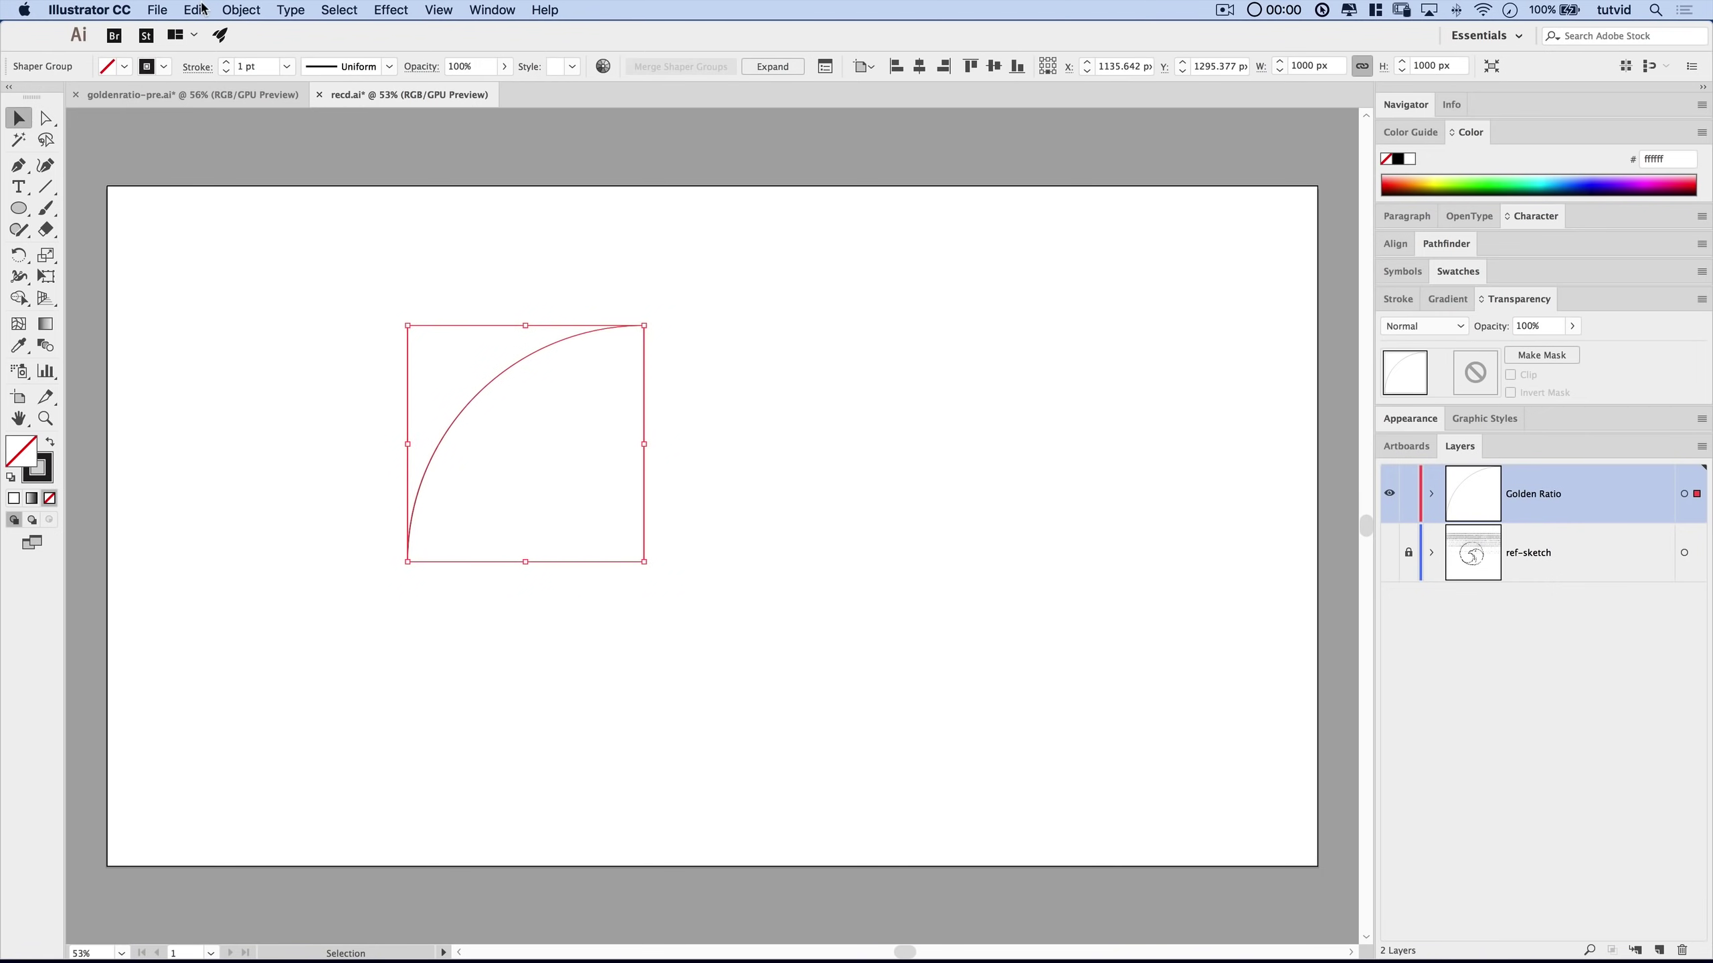
{"action": "left_click", "coordinate": [243, 10]}
{"action": "left_click", "coordinate": [267, 189]}
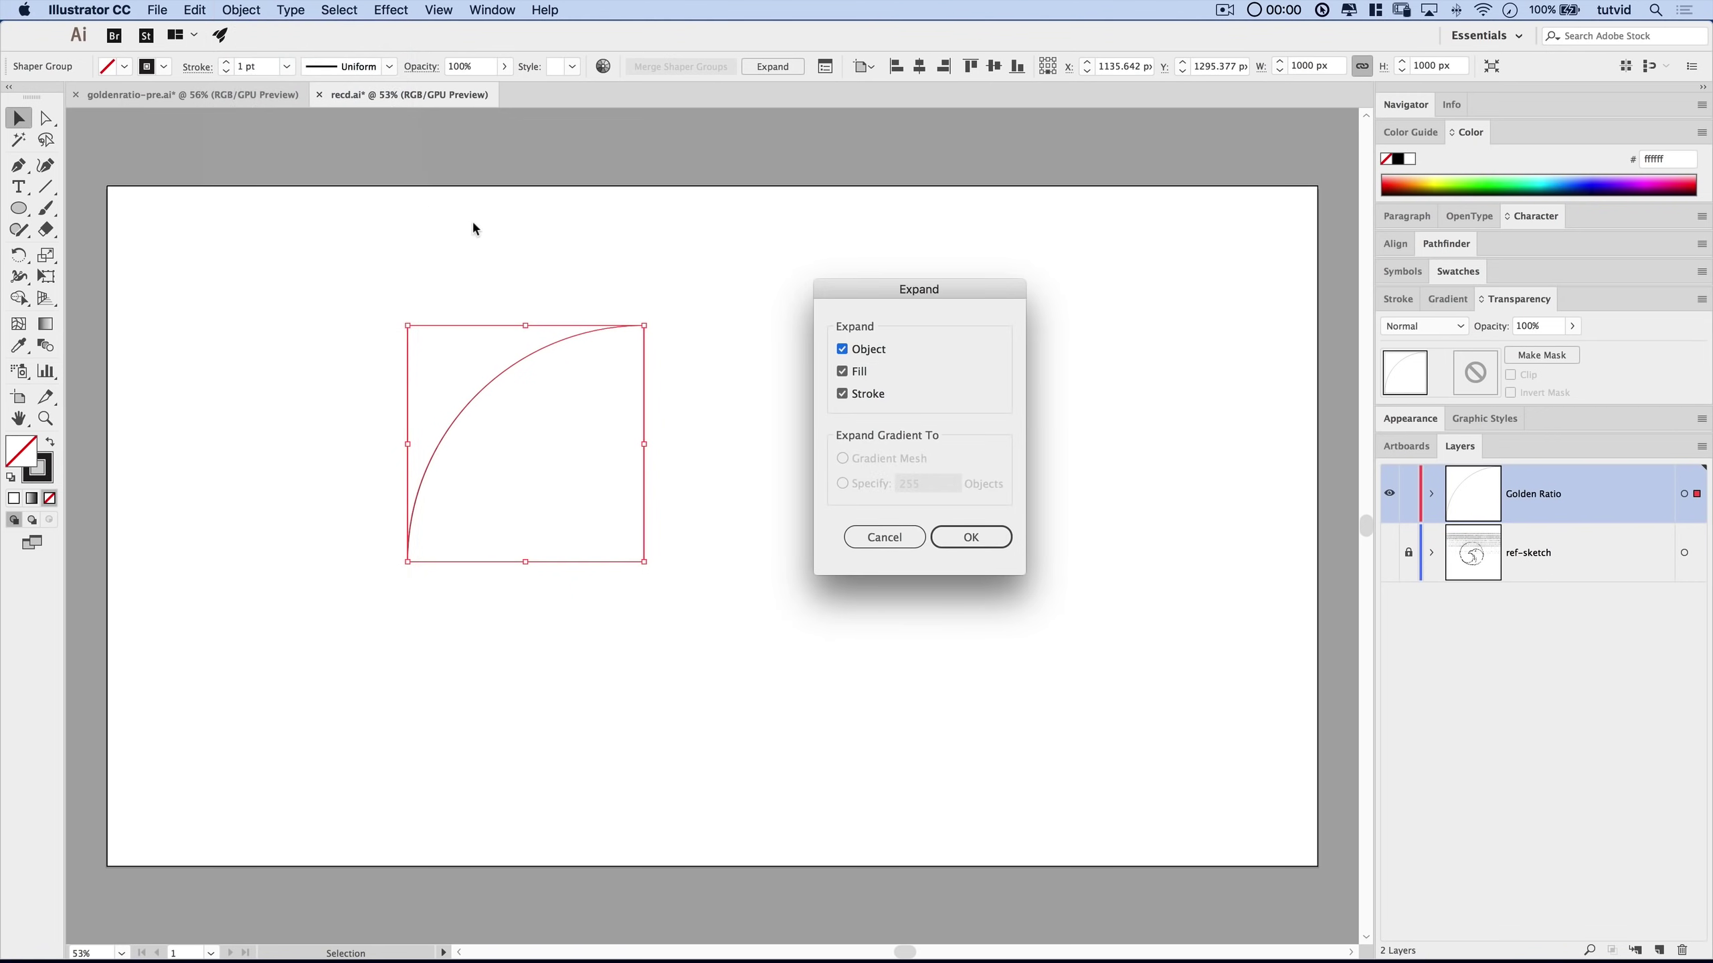
{"action": "left_click", "coordinate": [841, 371]}
{"action": "left_click", "coordinate": [849, 395]}
{"action": "left_click", "coordinate": [998, 535]}
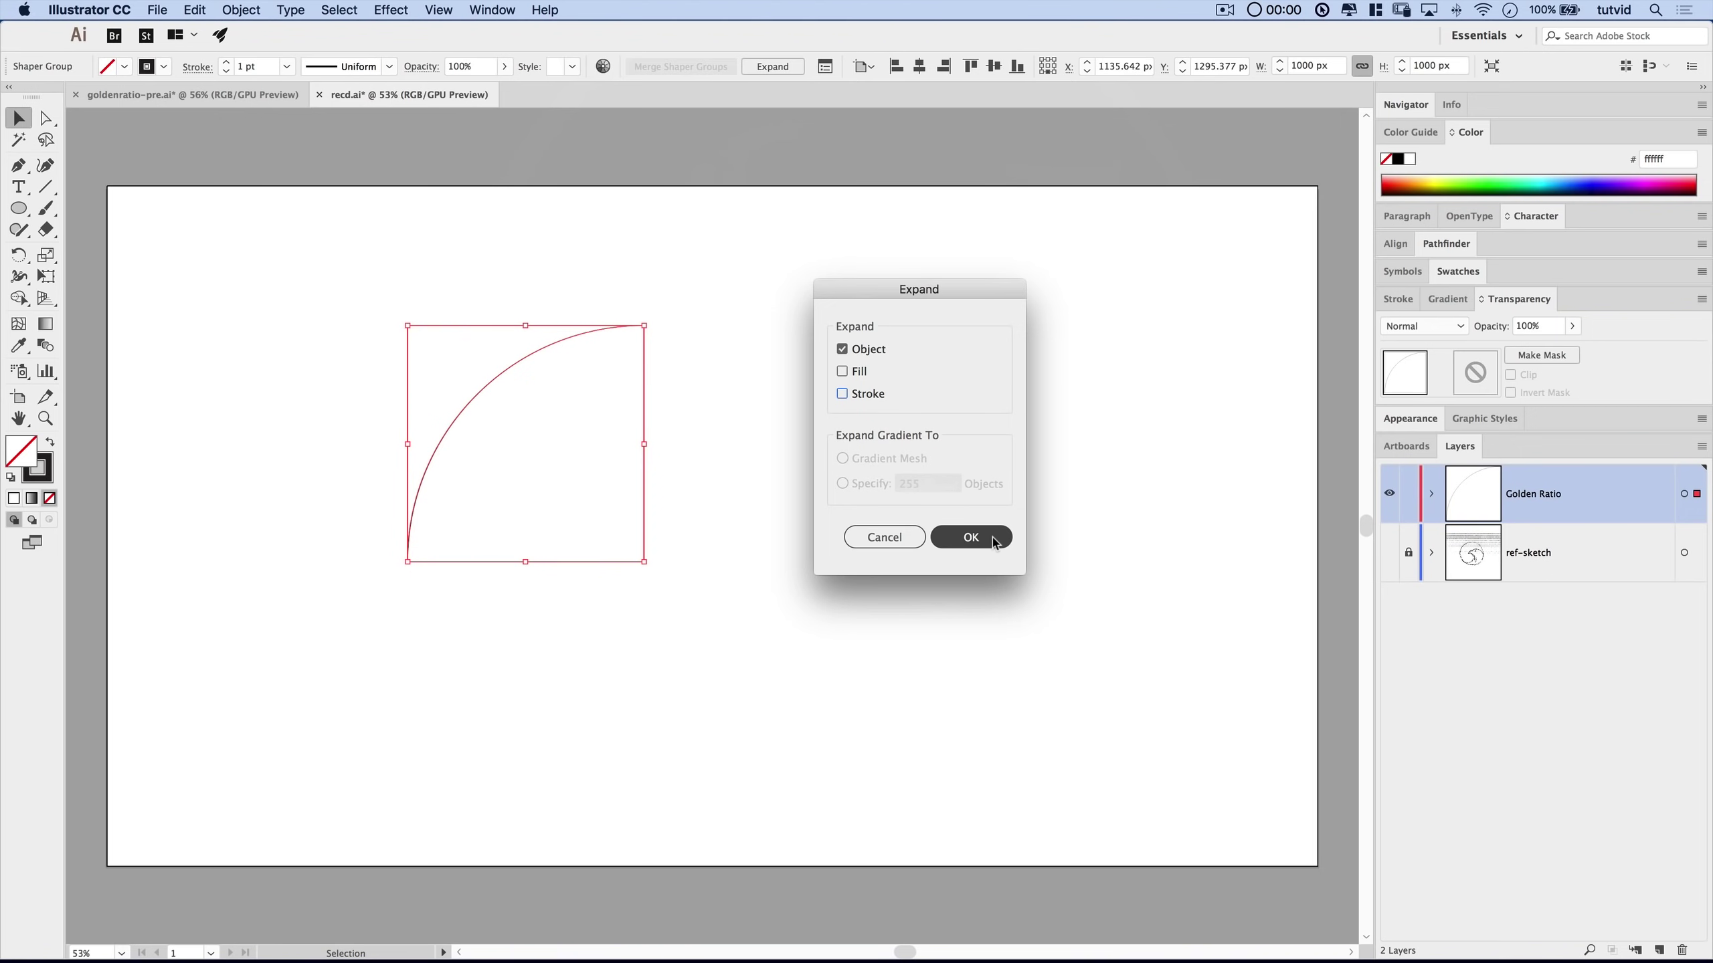
{"action": "left_click", "coordinate": [999, 538]}
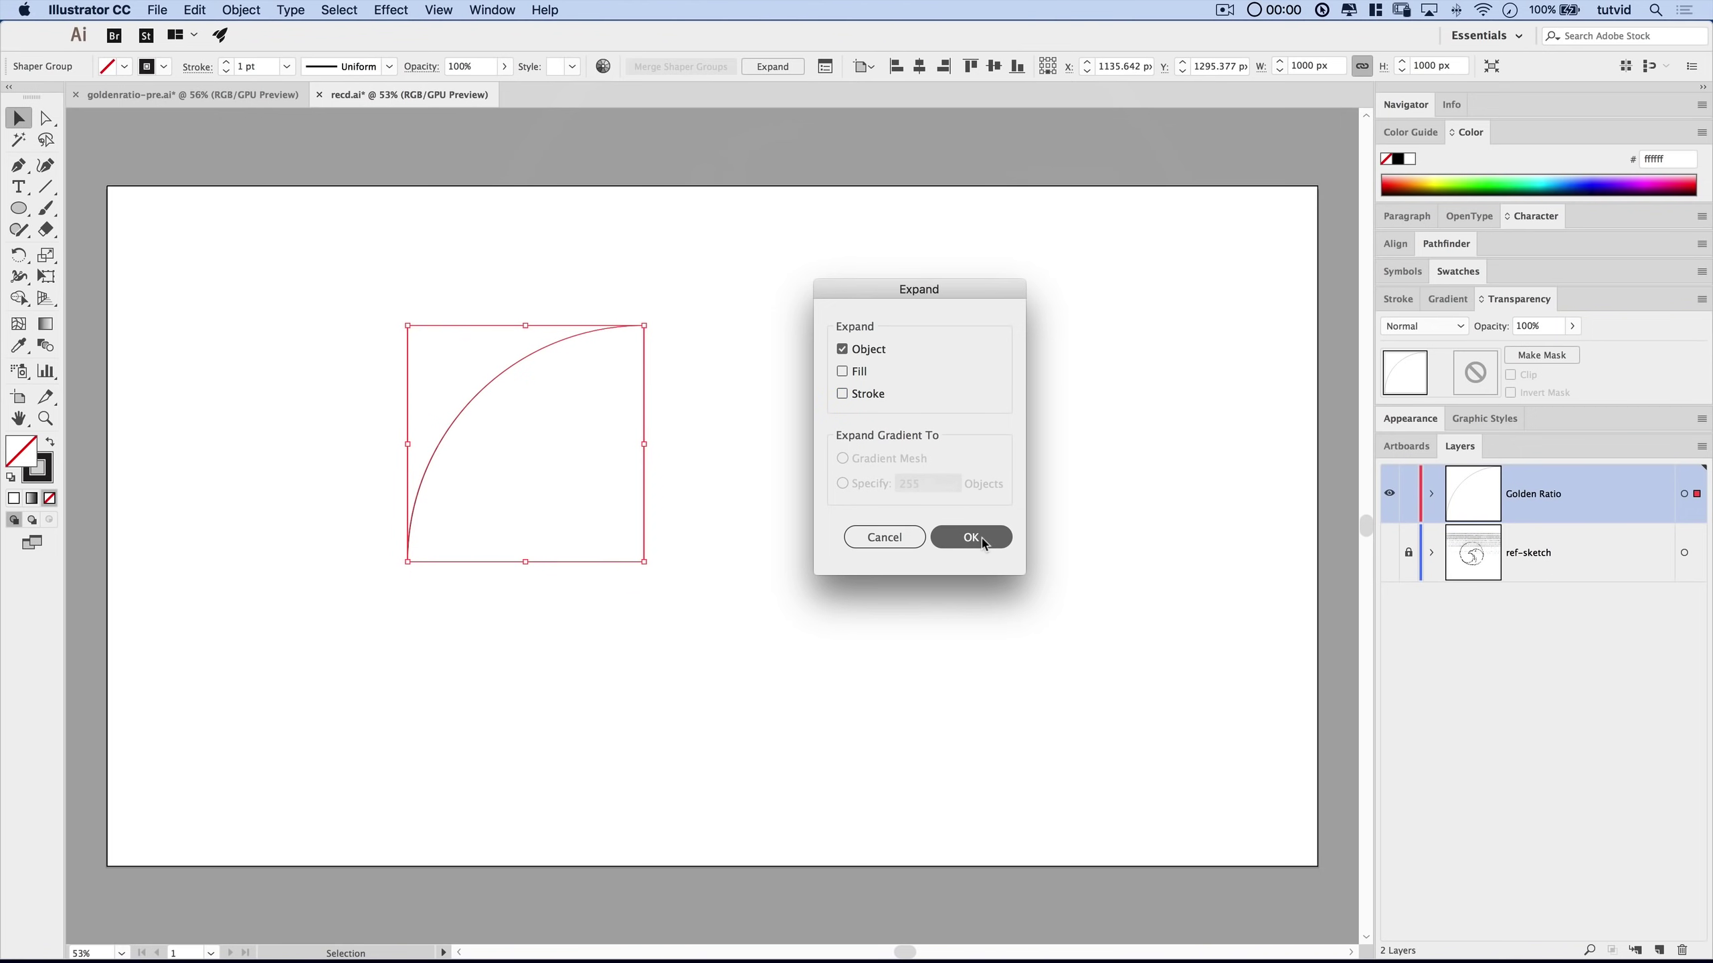
Examine the nested groups and paths inside the Golden Ratio layer.
{"action": "left_click", "coordinate": [1432, 496]}
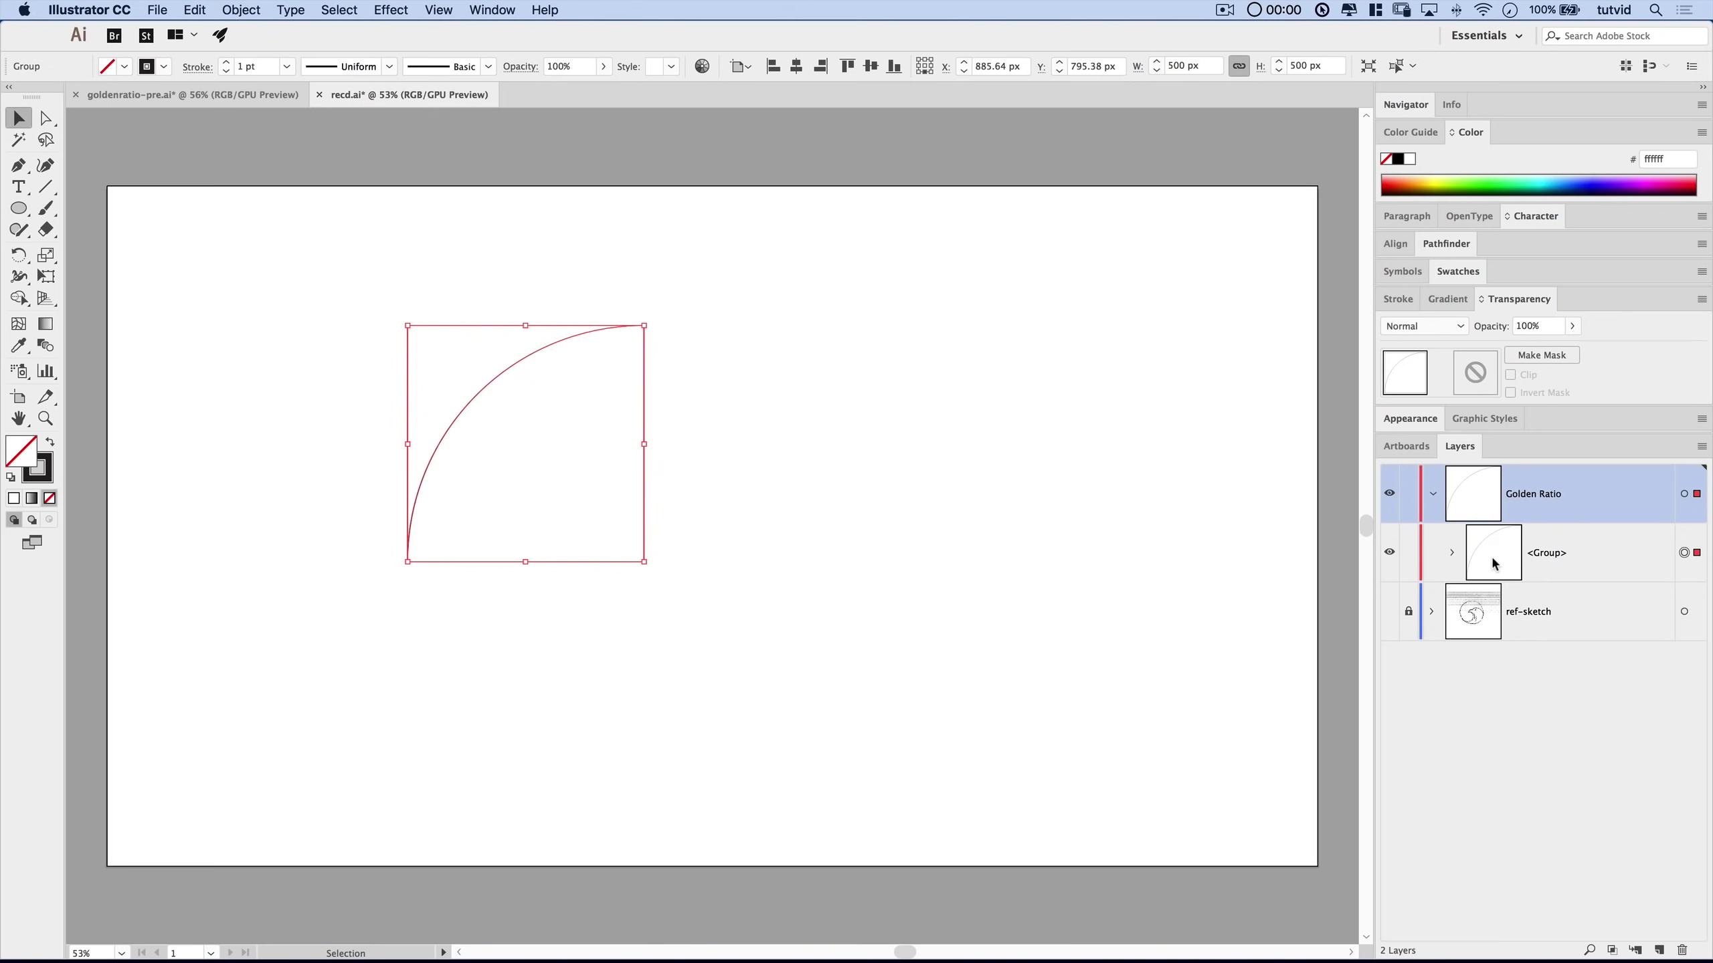
{"action": "left_click", "coordinate": [1453, 554]}
{"action": "left_click", "coordinate": [1471, 611]}
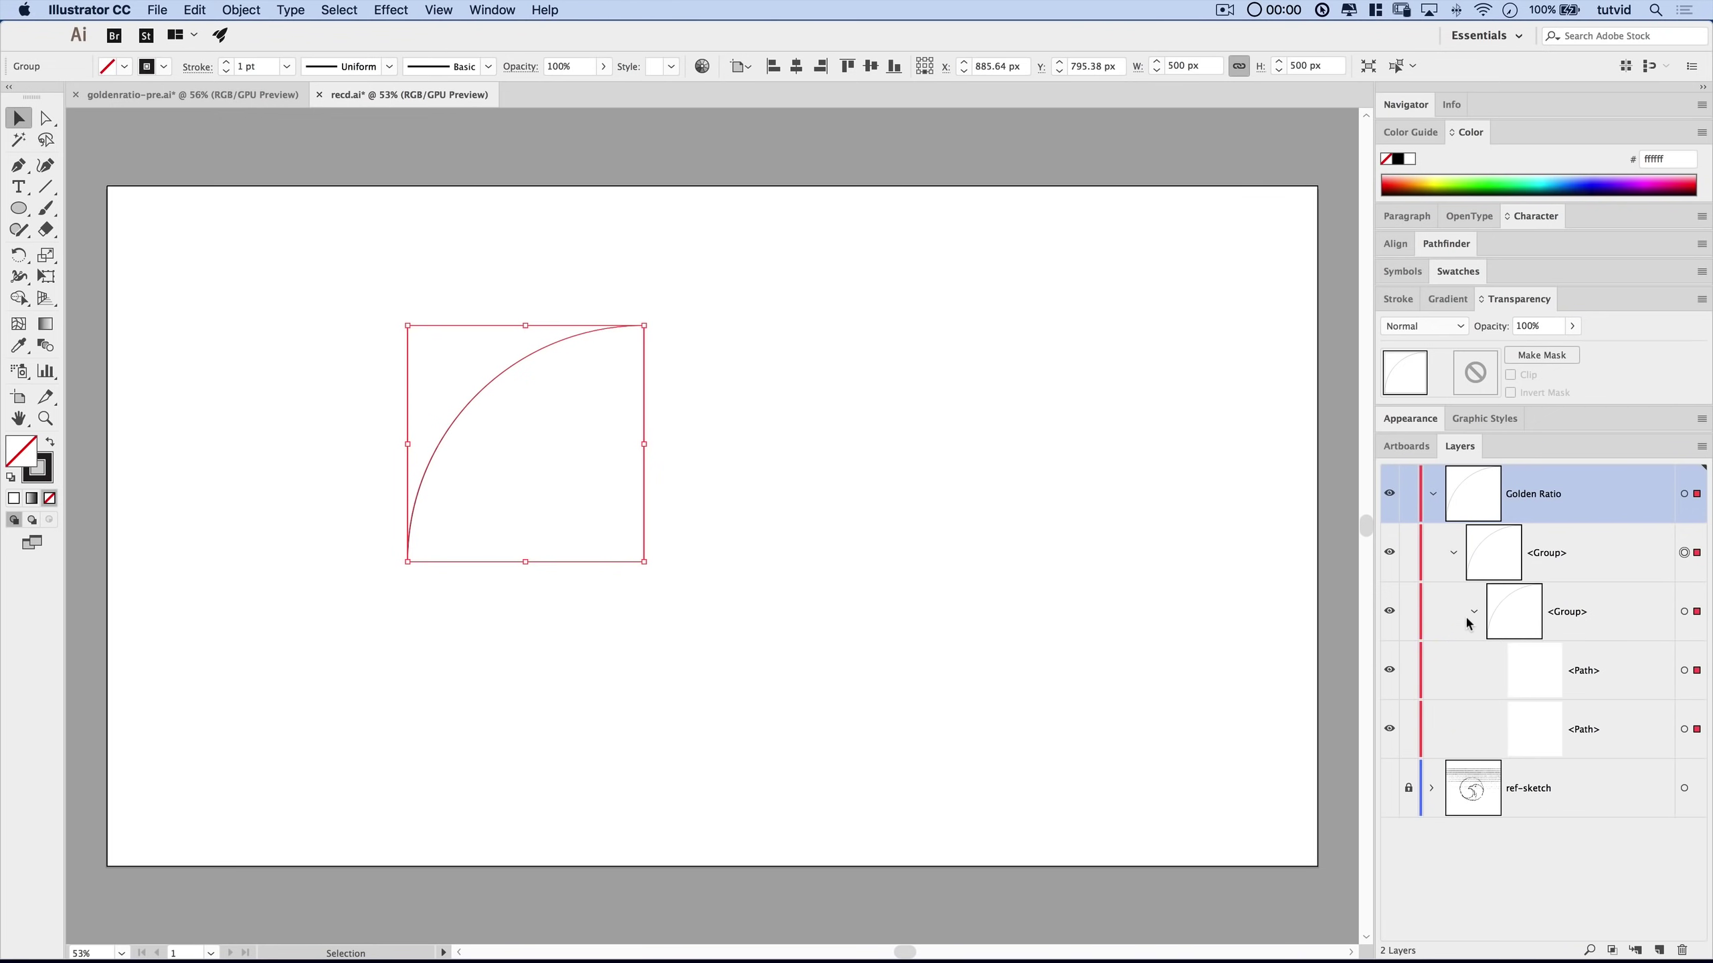
{"action": "left_click", "coordinate": [1454, 554]}
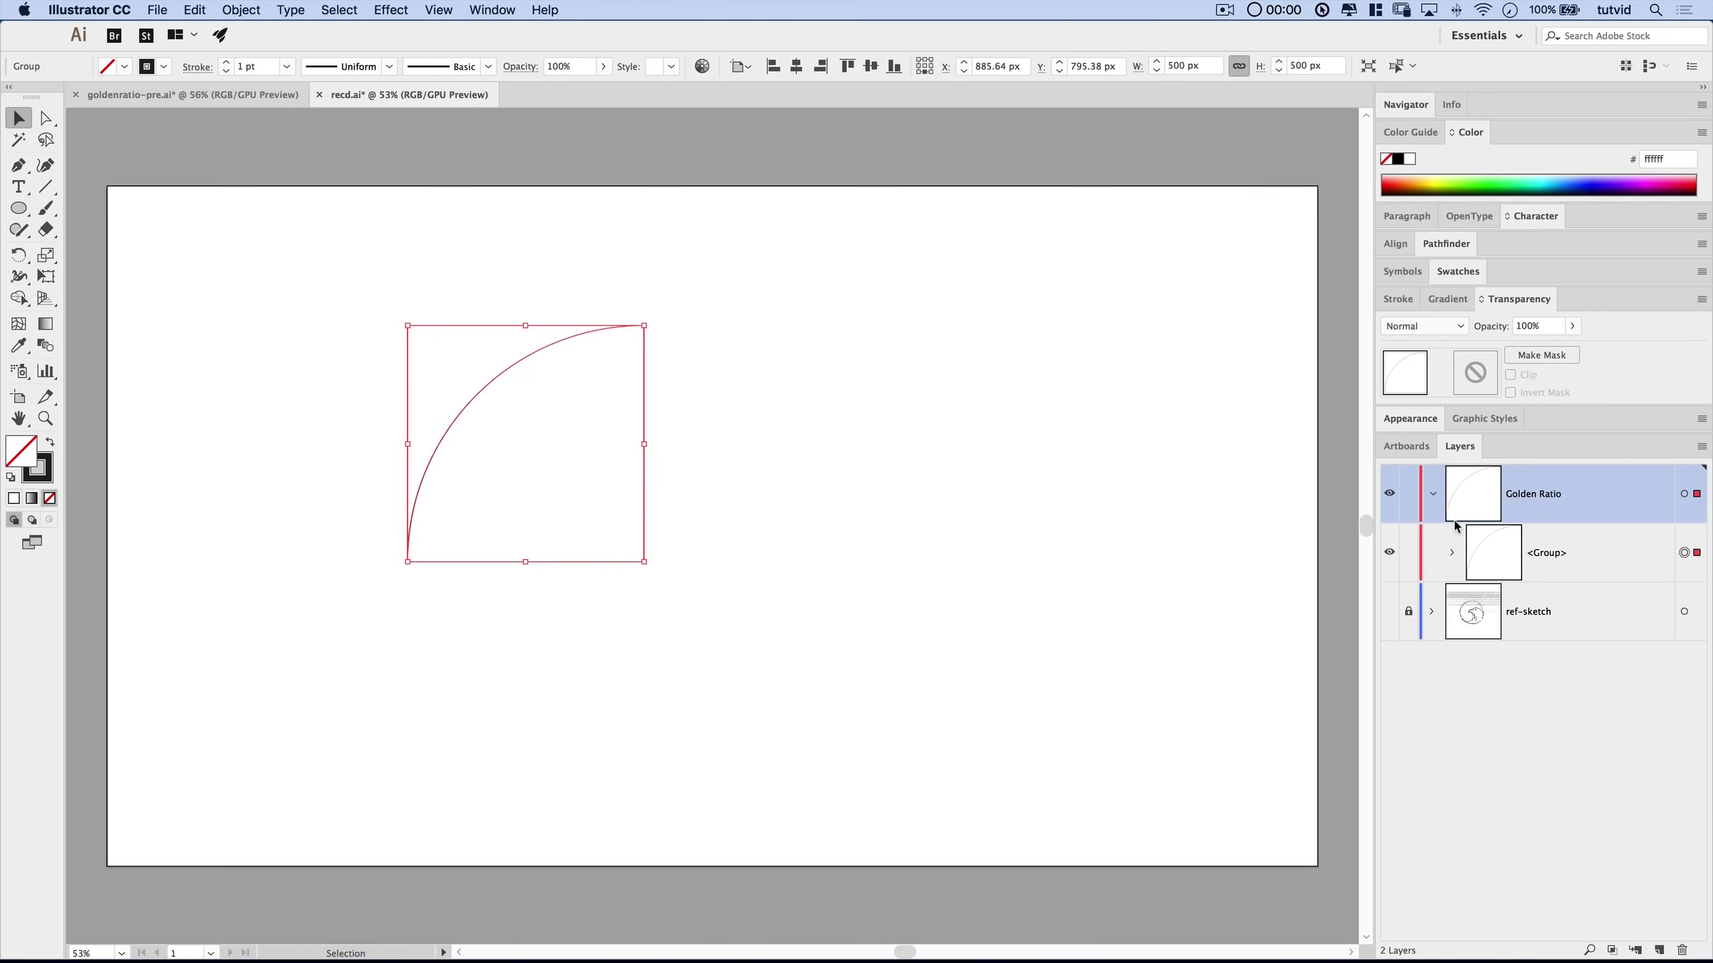
{"action": "left_click", "coordinate": [1432, 494]}
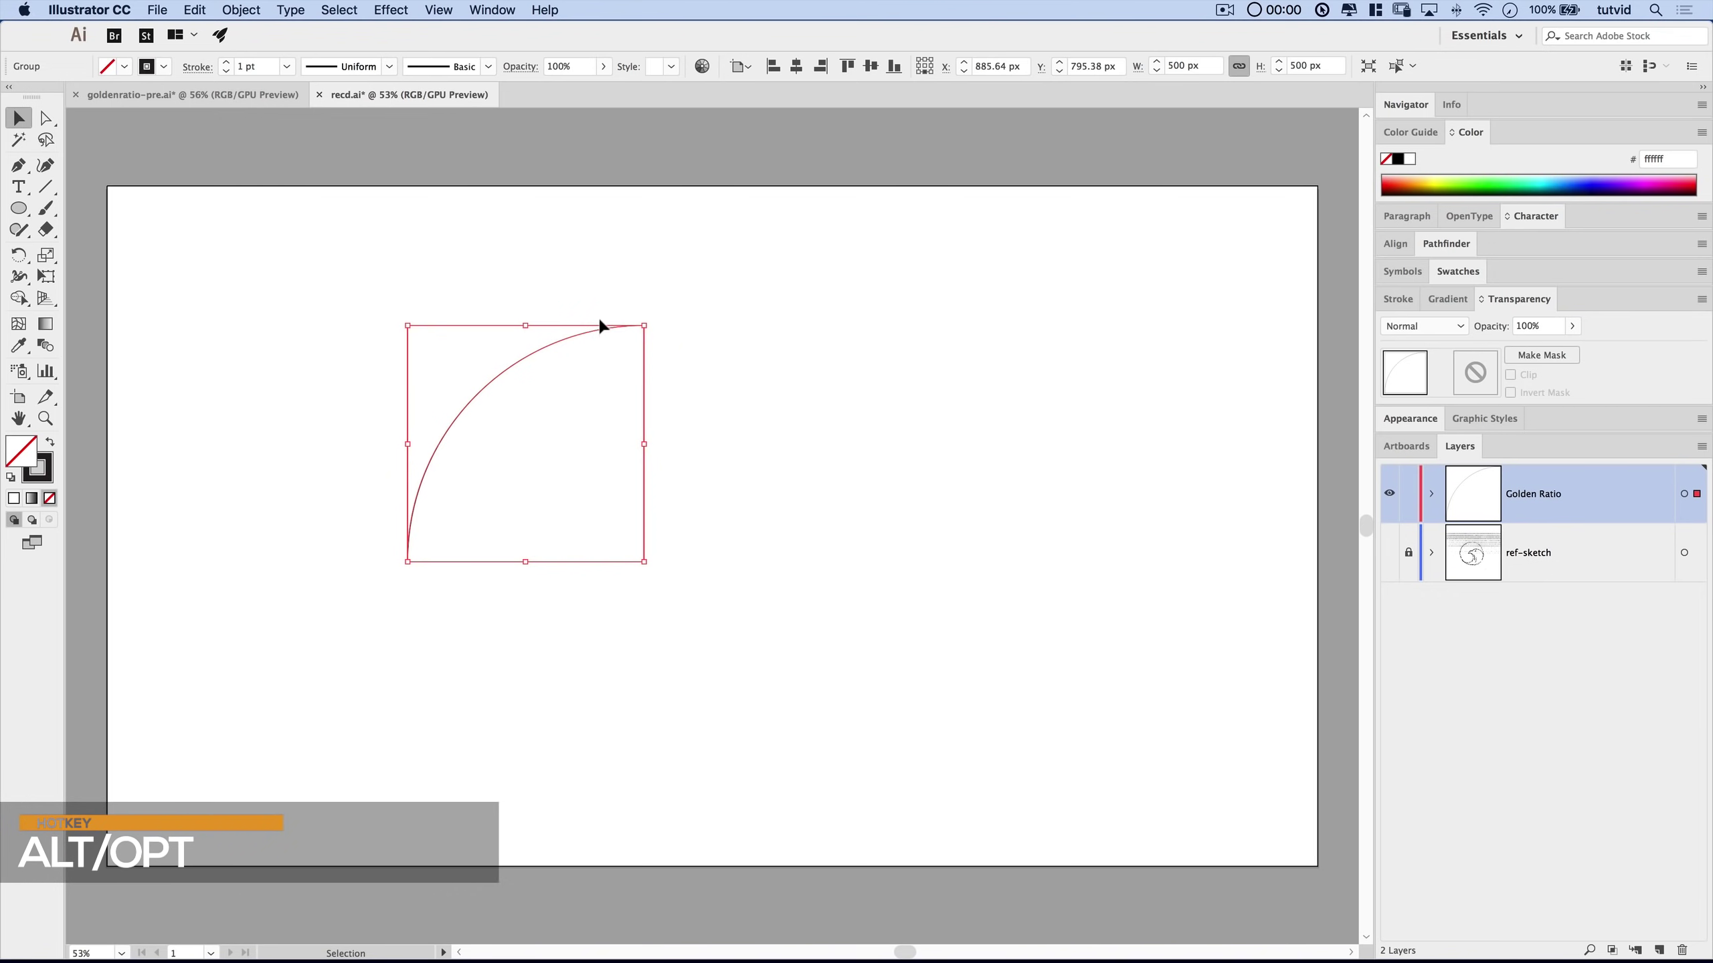
Place a copy of the square-and-arc group, rotated 90° clockwise and scaled proportionally to its width /1.618, against the large square's top-right corner.
{"action": "left_click_drag", "start_coordinate": [600, 327], "coordinate": [918, 319]}
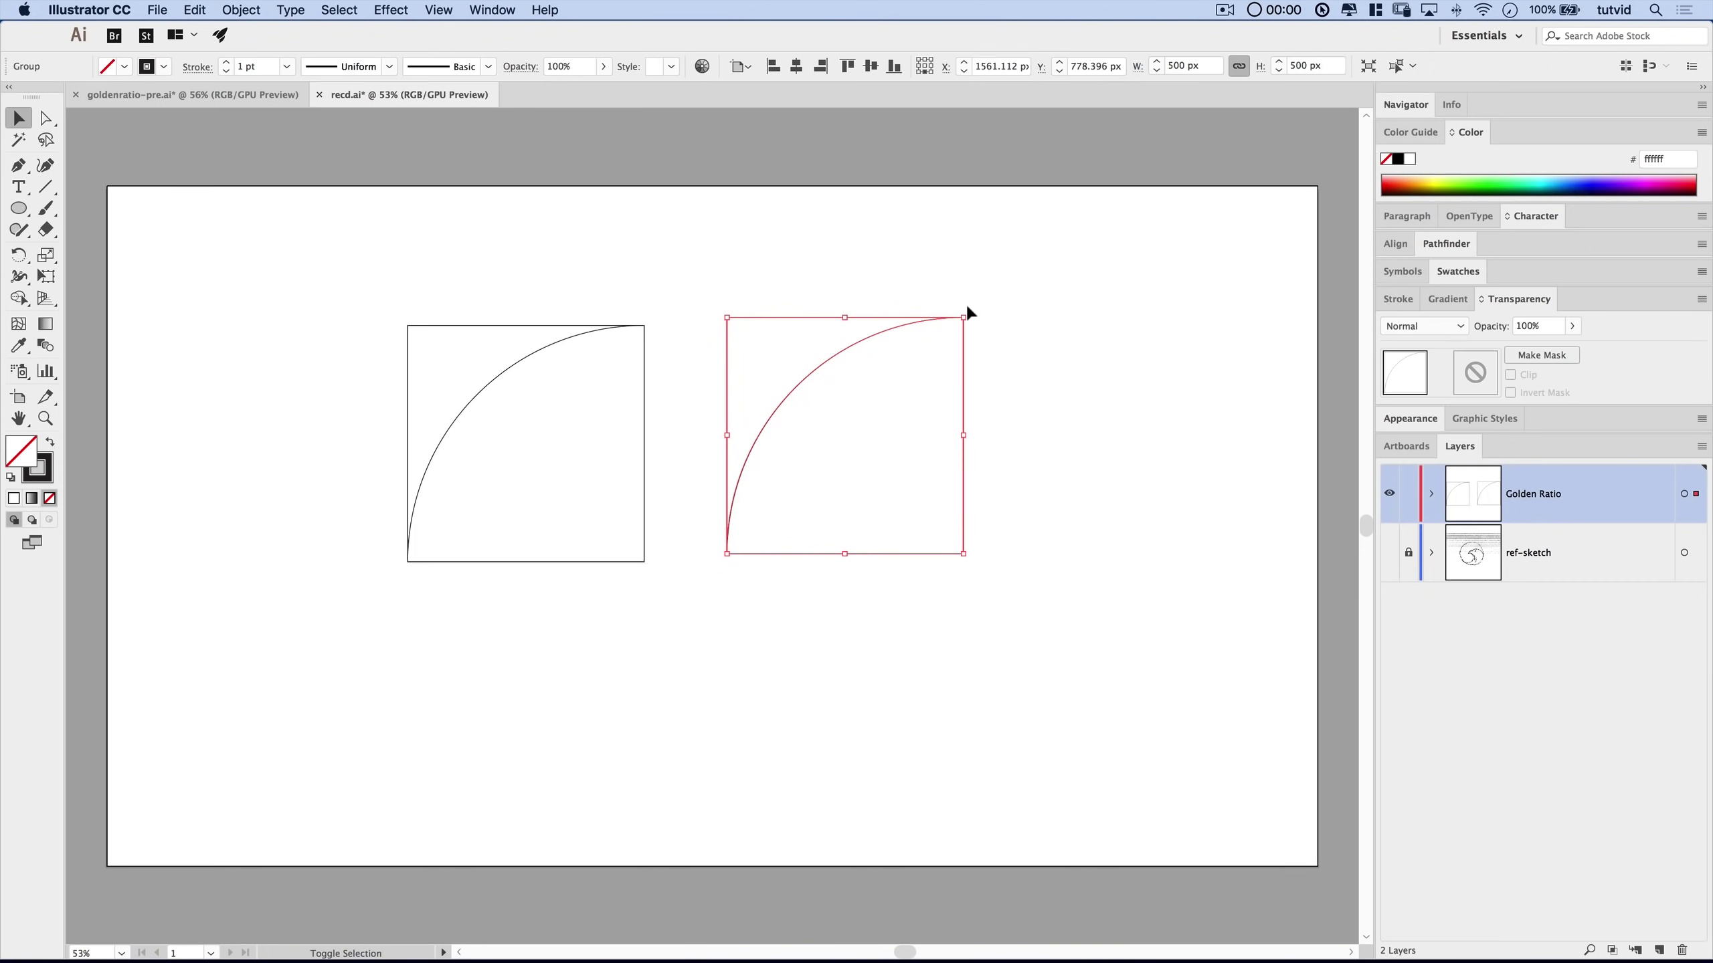
{"action": "left_click_drag", "start_coordinate": [975, 314], "coordinate": [1033, 557]}
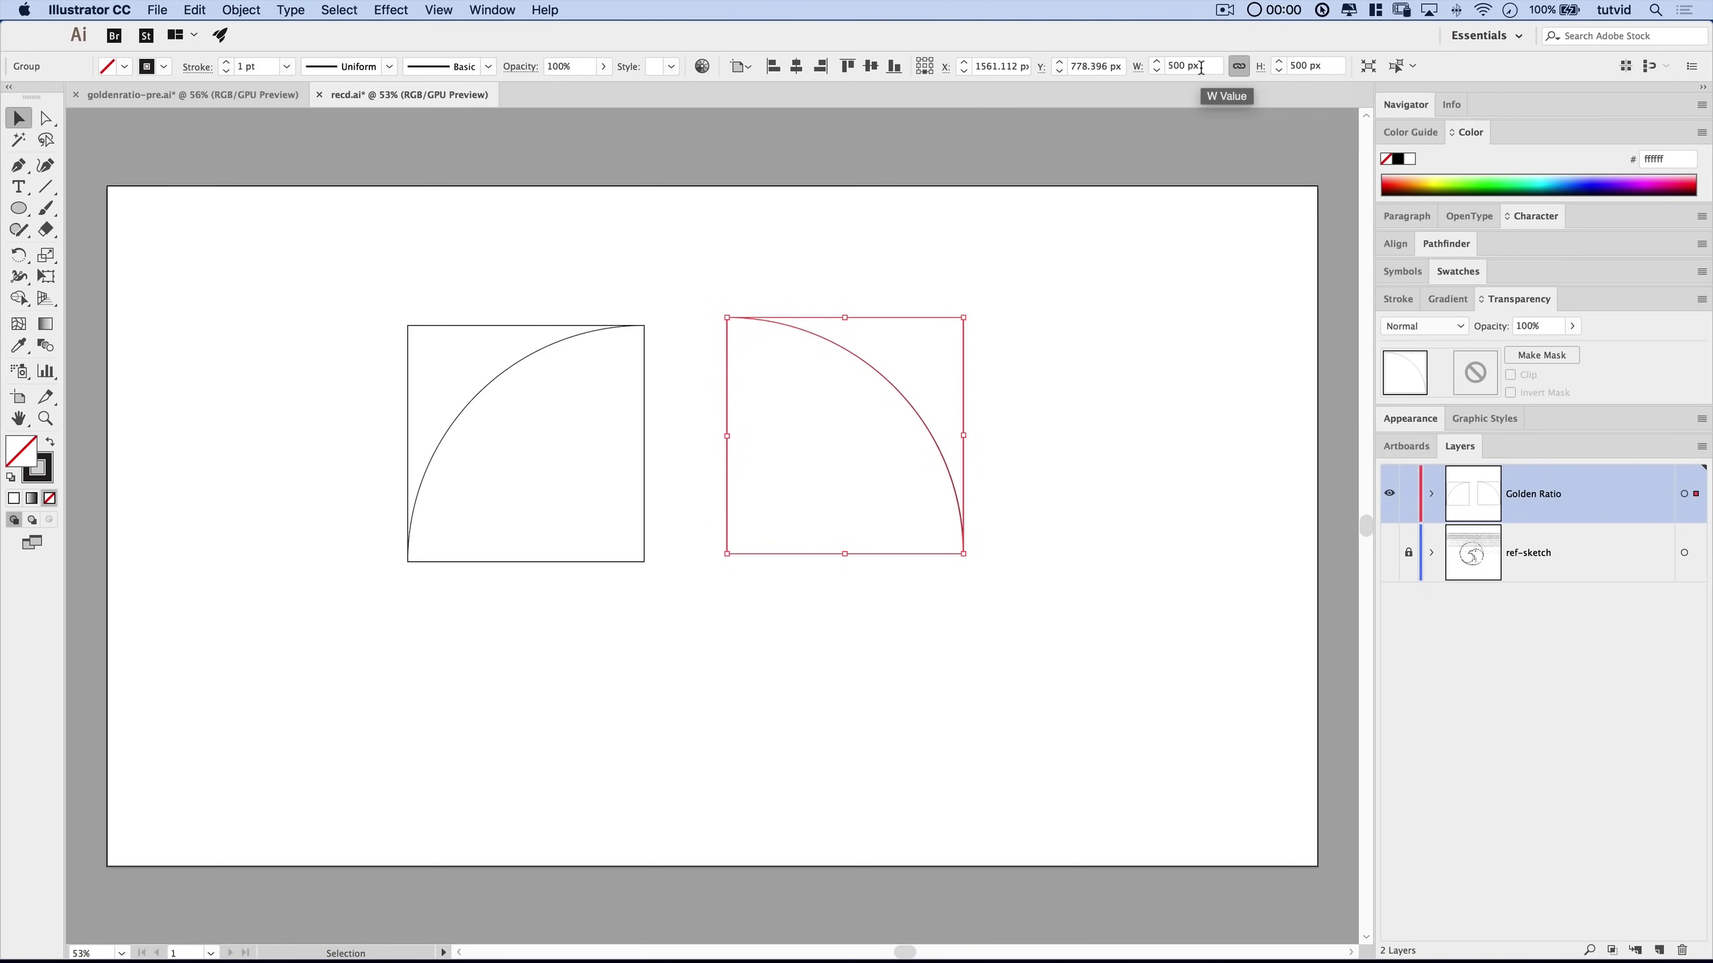
{"action": "left_click", "coordinate": [1201, 68]}
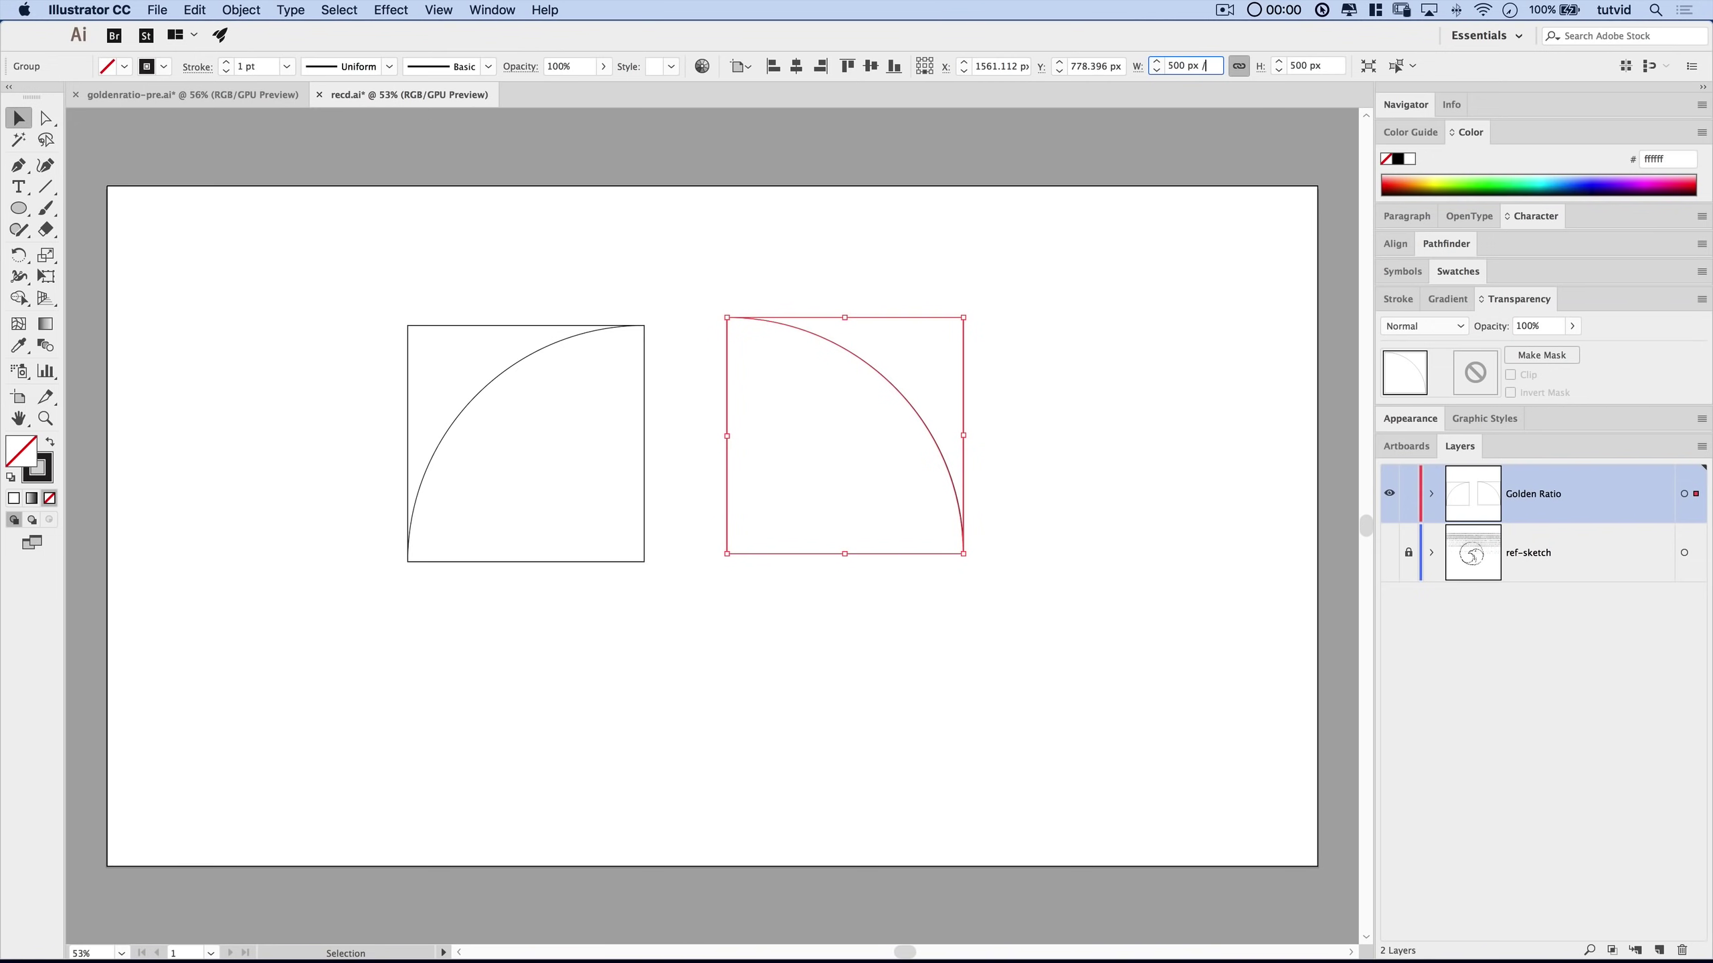
{"action": "type", "text": "18"}
{"action": "left_click", "coordinate": [1239, 67]}
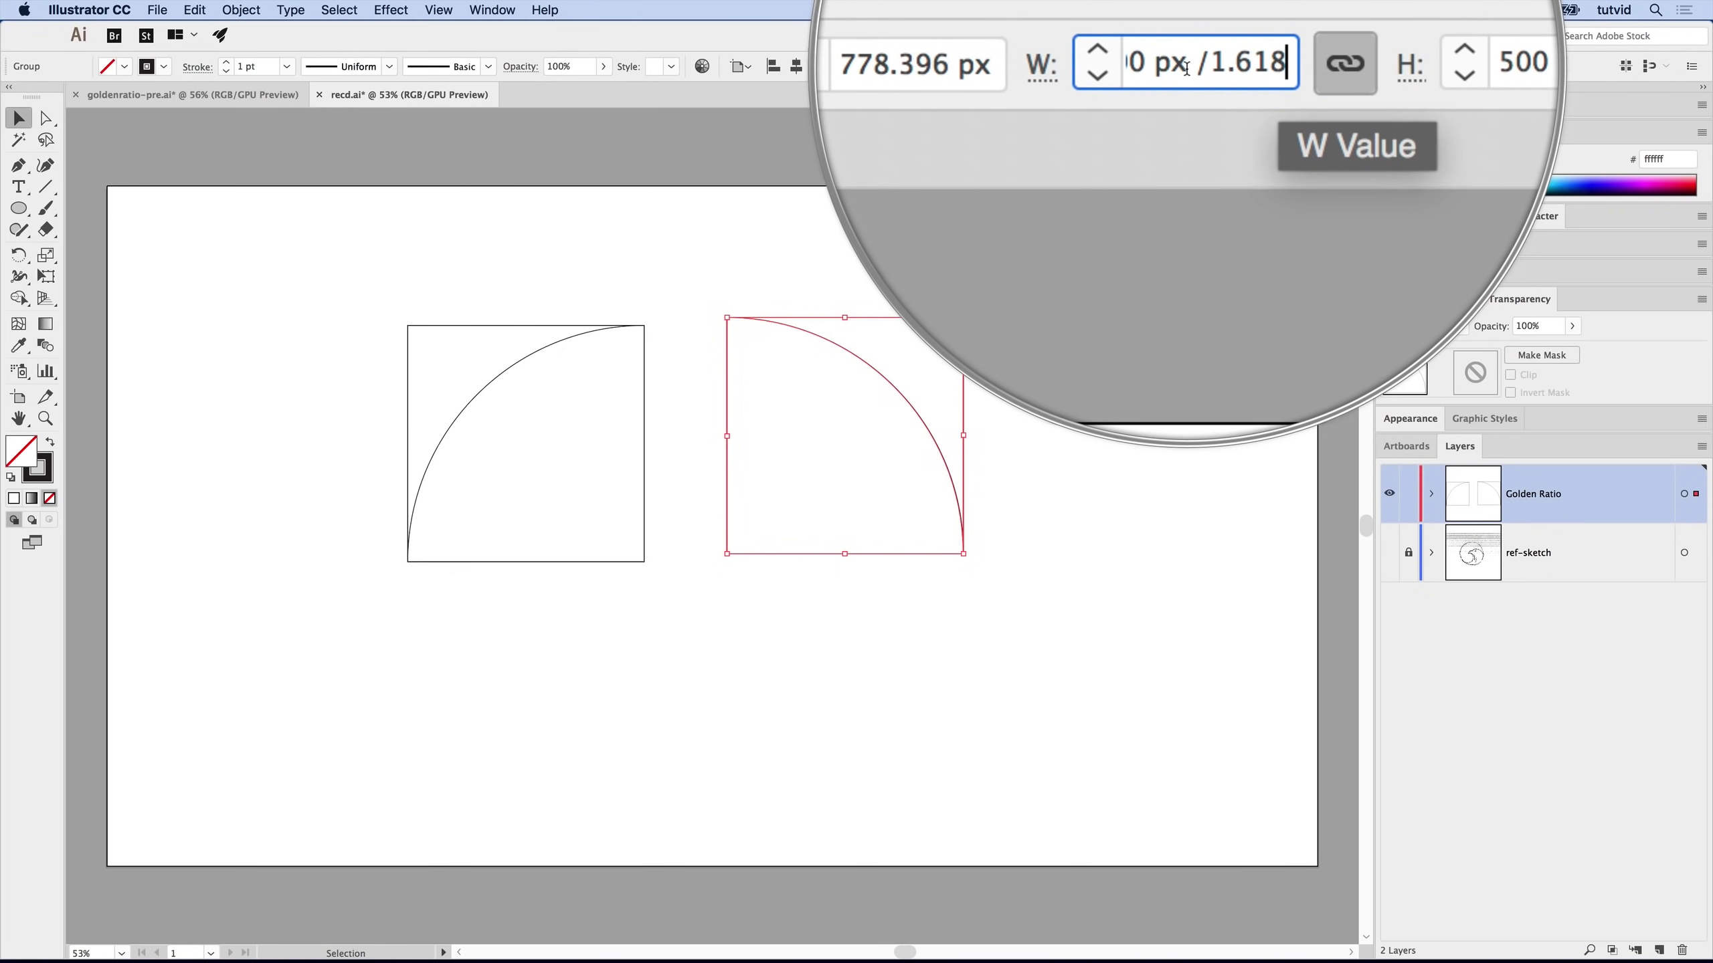
{"action": "key", "text": "Return"}
{"action": "left_click_drag", "start_coordinate": [857, 441], "coordinate": [737, 357]}
{"action": "left_click", "coordinate": [996, 552]}
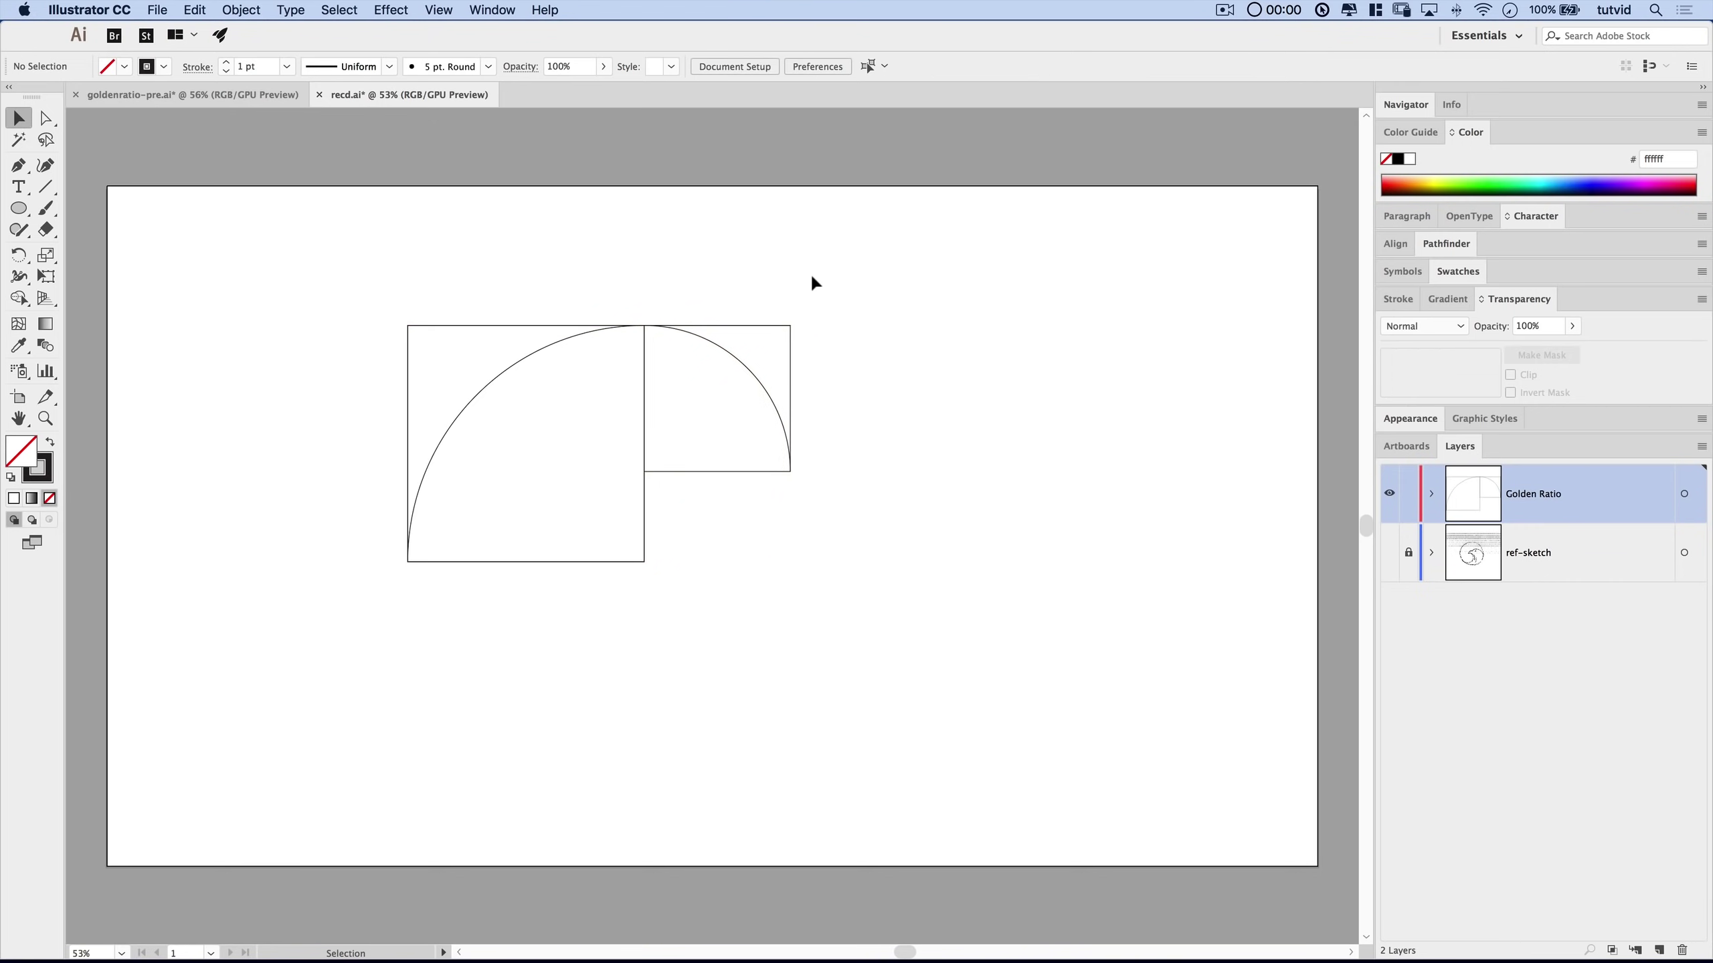
Place a copy of the second group, rotated 90° clockwise and scaled proportionally to its width /1.618, beneath that group's right side to continue the spiral.
{"action": "left_click_drag", "start_coordinate": [714, 267], "coordinate": [904, 657]}
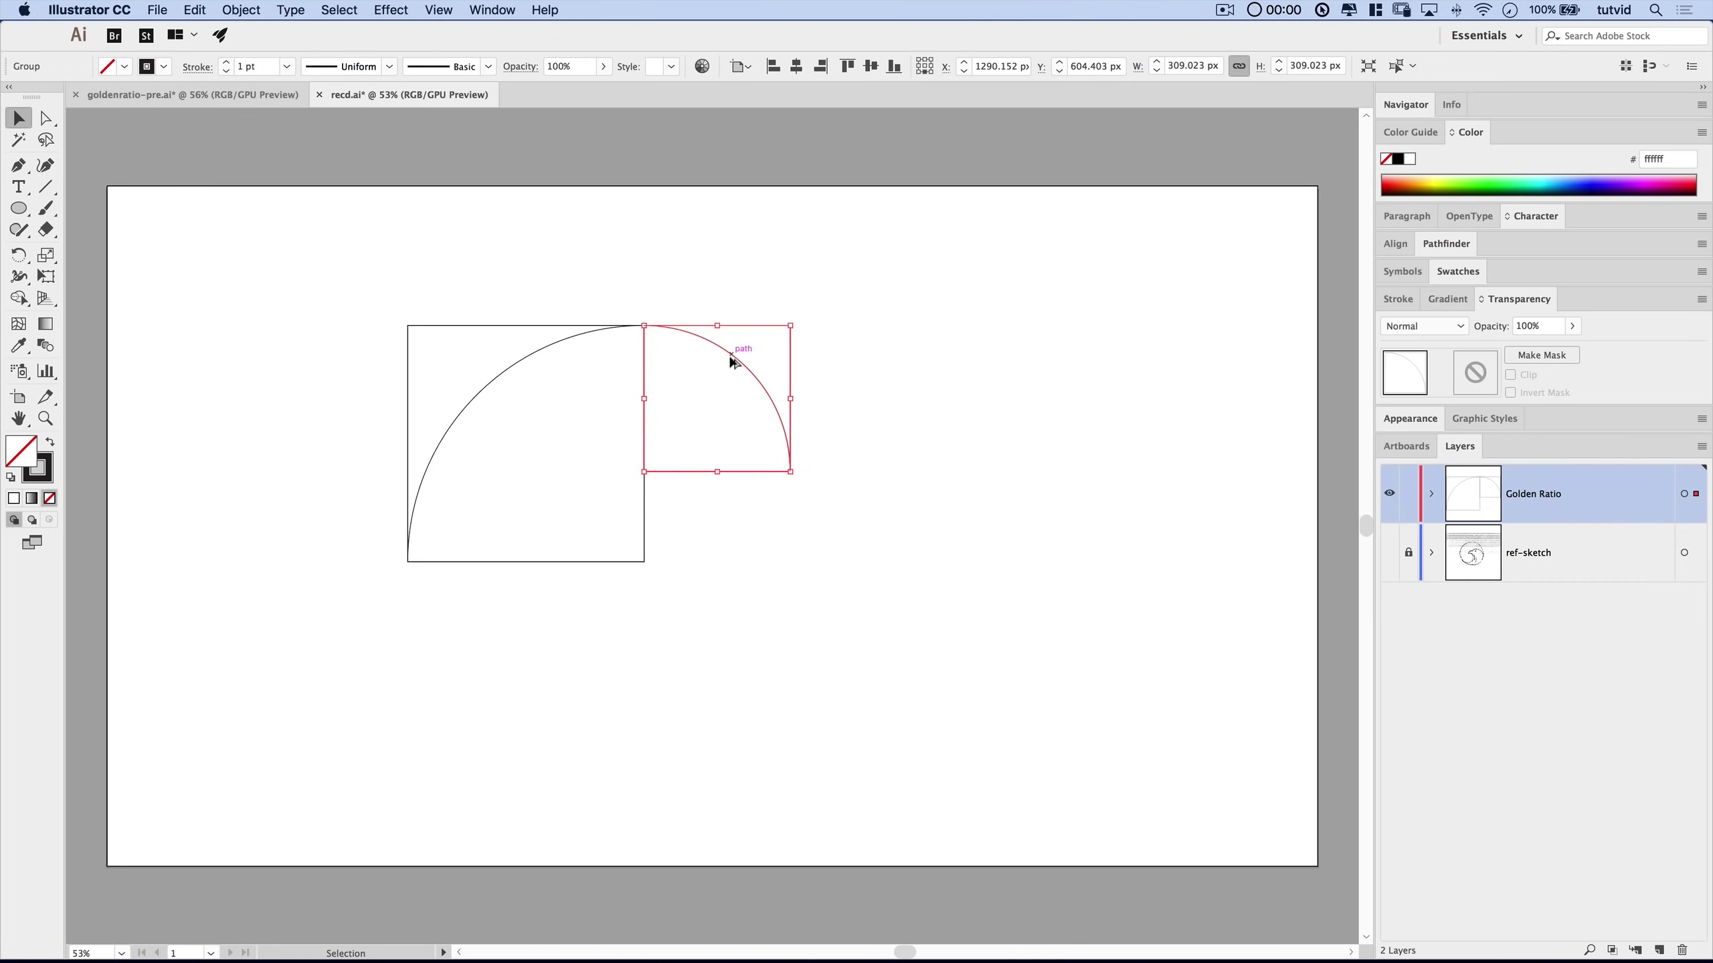
{"action": "left_click_drag", "start_coordinate": [732, 363], "coordinate": [1079, 624]}
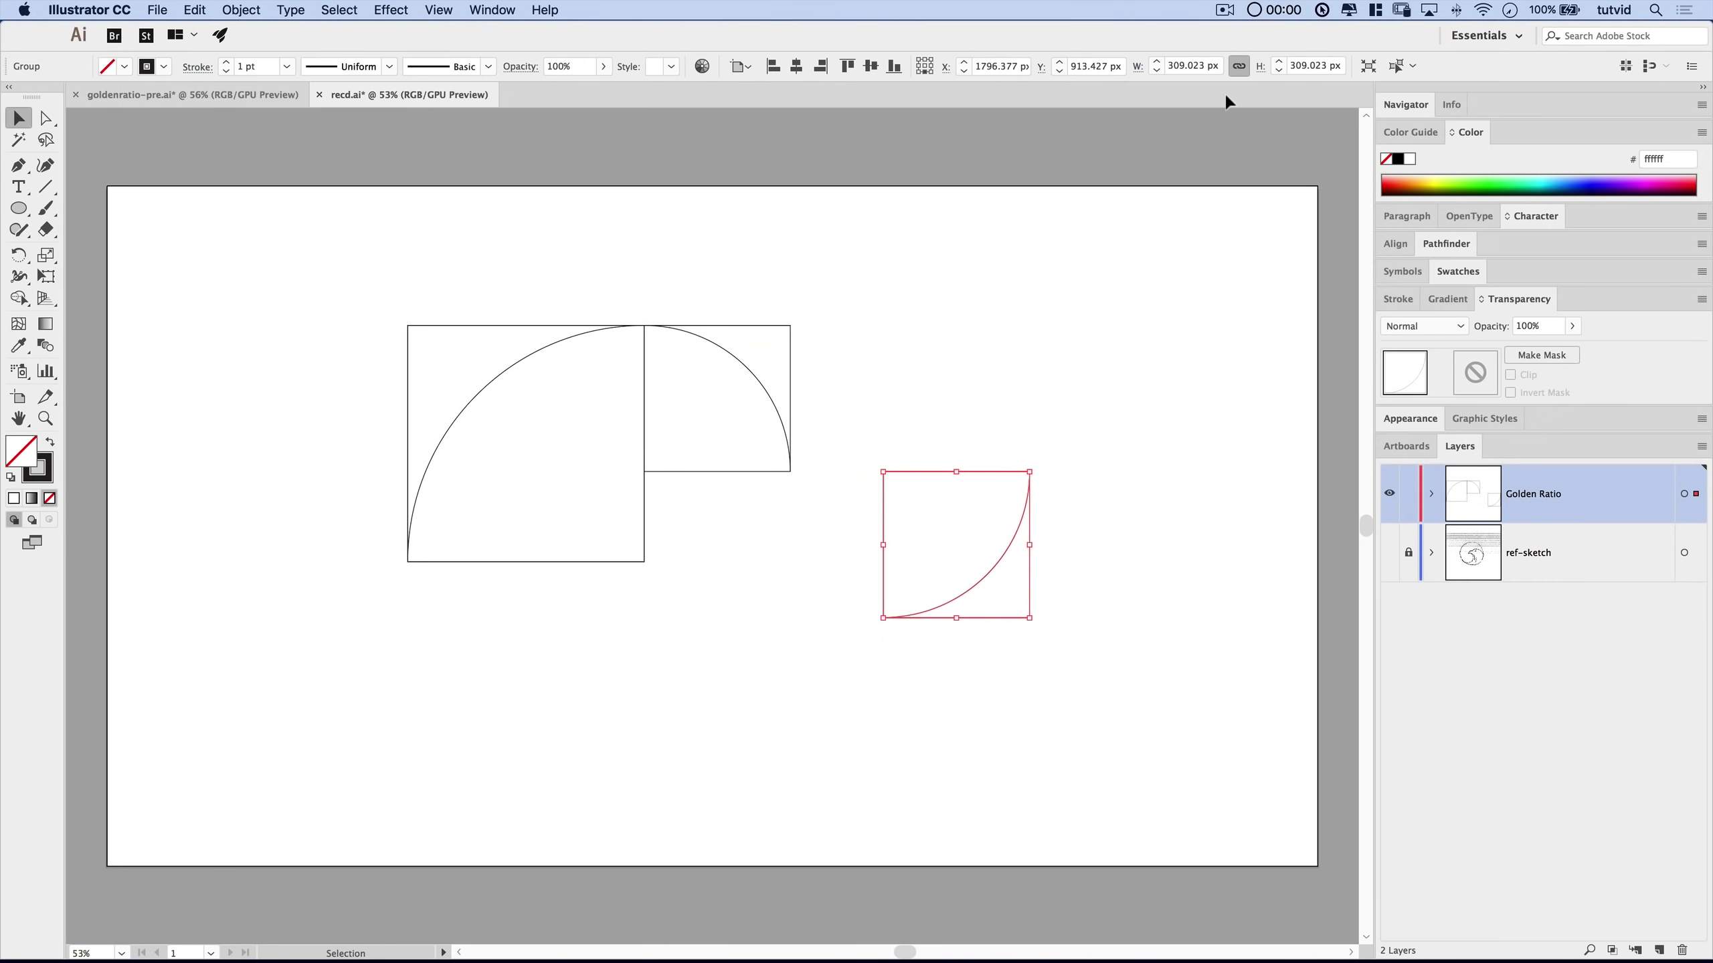
{"action": "left_click", "coordinate": [1218, 62]}
{"action": "type", "text": "/1.618"}
{"action": "key", "text": "Return"}
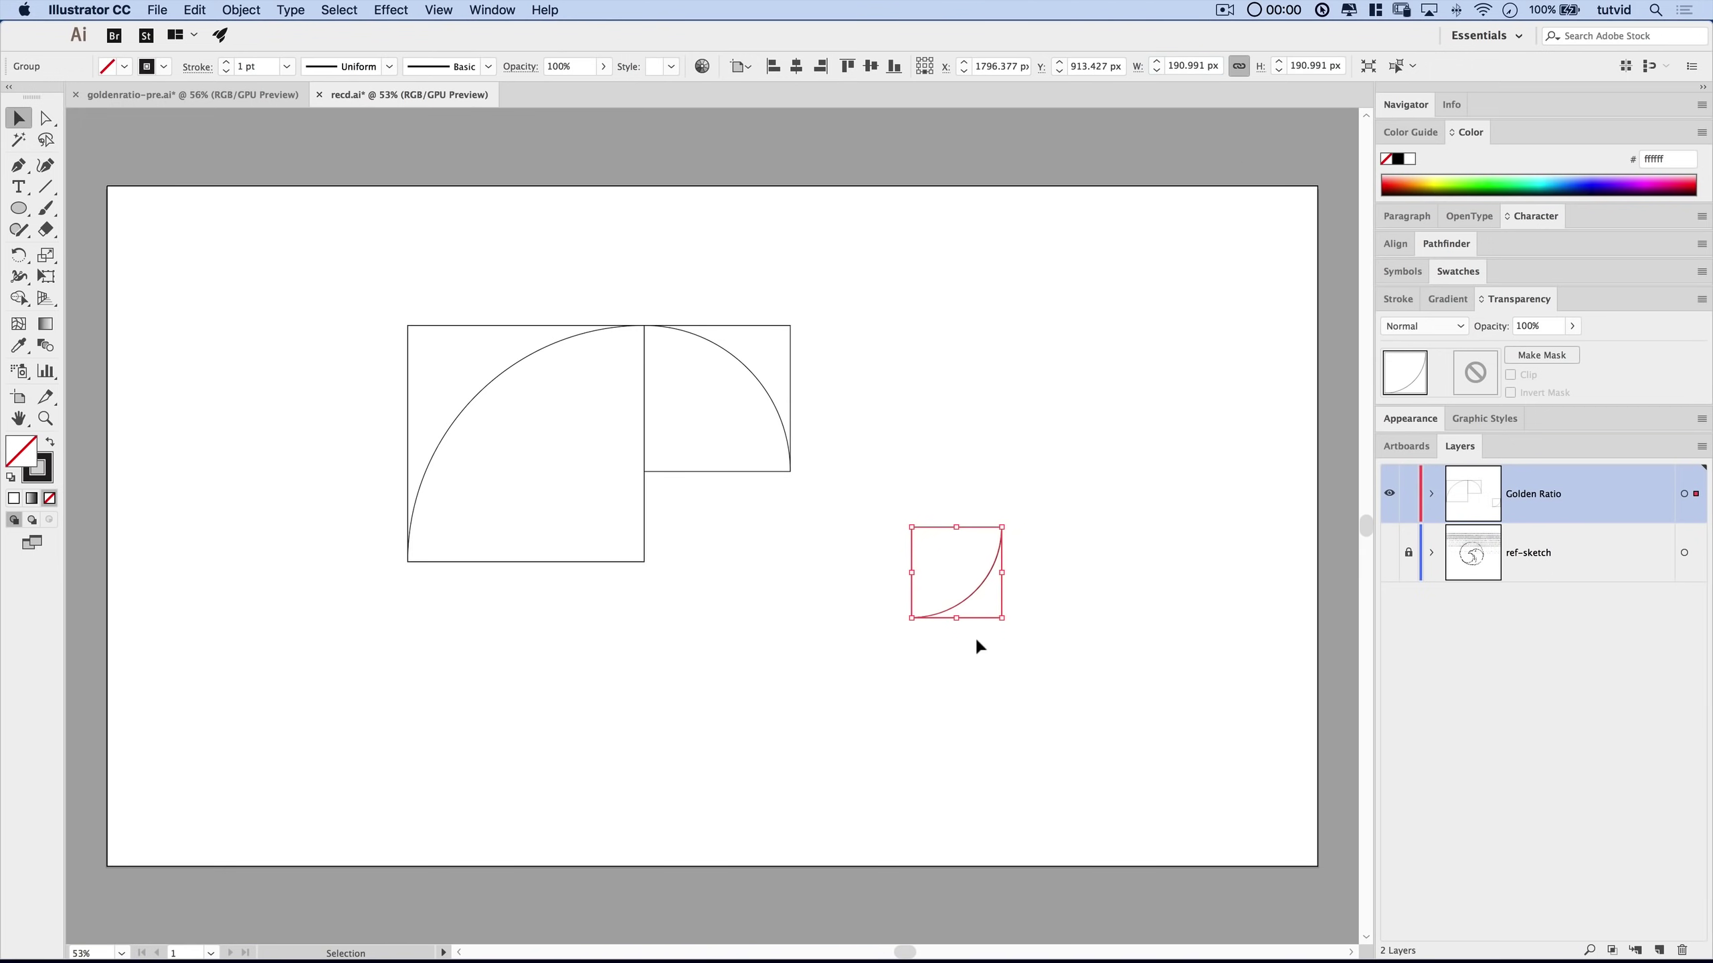
{"action": "left_click_drag", "start_coordinate": [999, 556], "coordinate": [843, 561]}
Place a copy of the third group, rotated 90° clockwise and scaled proportionally to its width /1.618, against its left side along the bottom edge.
{"action": "left_click_drag", "start_coordinate": [803, 527], "coordinate": [949, 551]}
{"action": "left_click", "coordinate": [1214, 63]}
{"action": "key", "text": "Return"}
{"action": "left_click_drag", "start_coordinate": [964, 503], "coordinate": [660, 545]}
{"action": "left_click", "coordinate": [734, 686]}
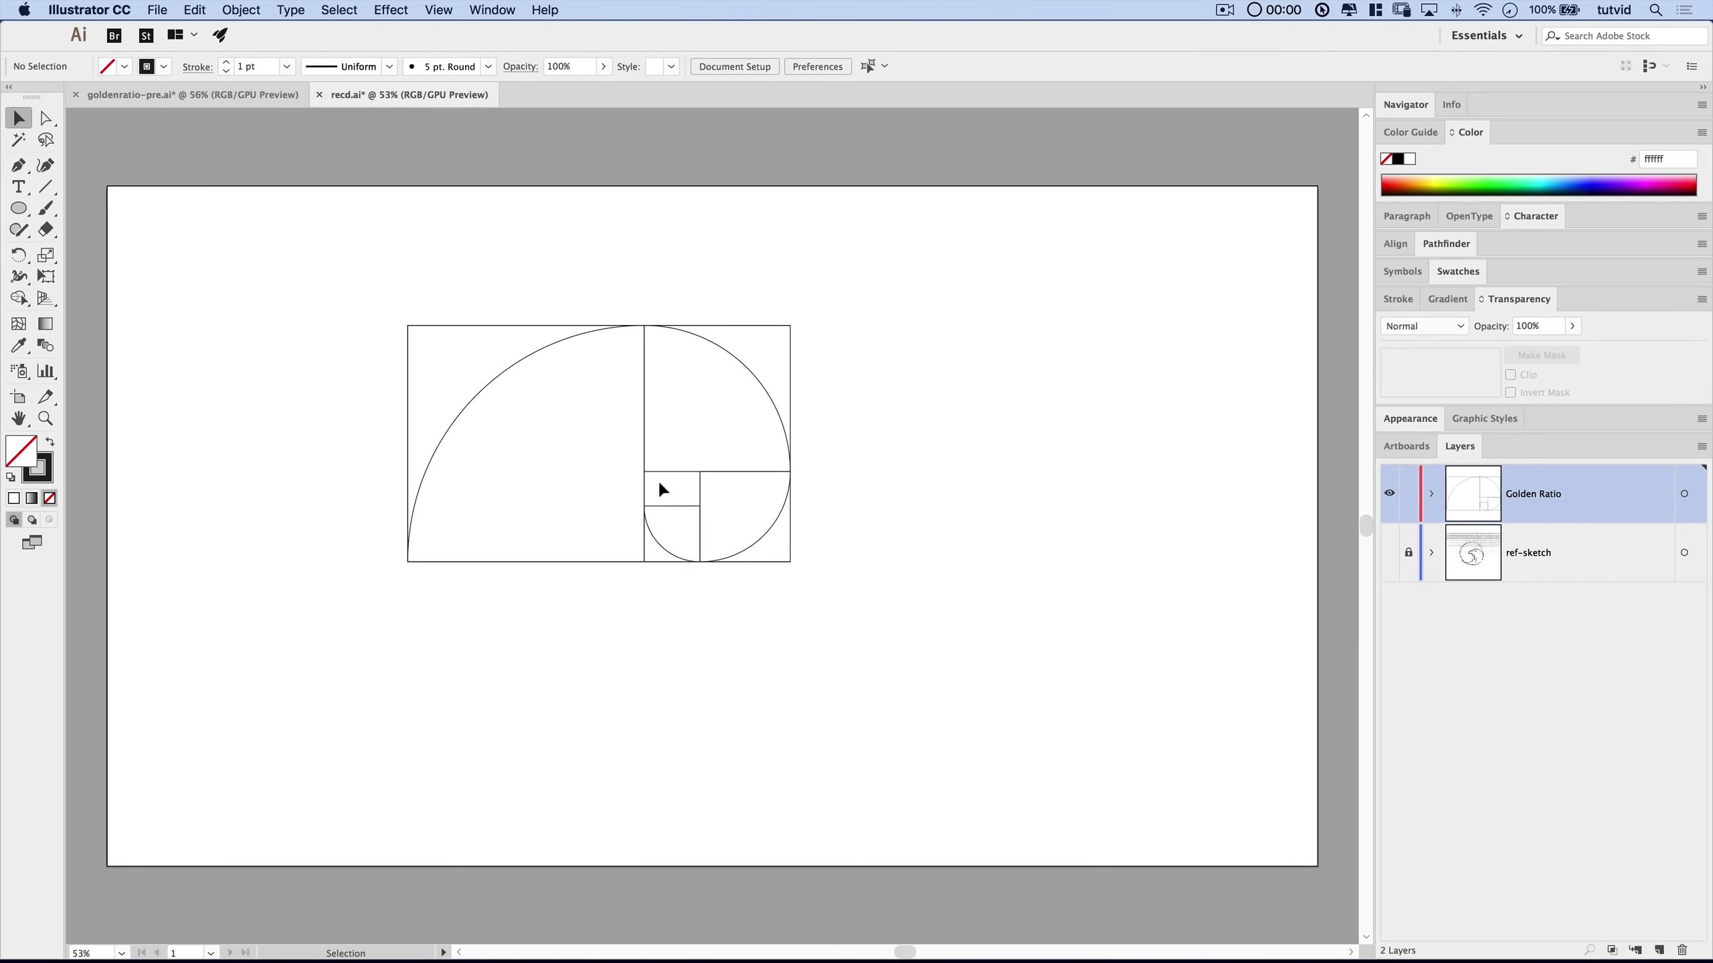
Place a copy of the fourth group, rotated 90° clockwise and scaled proportionally to its width /1.618, directly above it along its left side.
{"action": "left_click", "coordinate": [670, 553]}
{"action": "left_click_drag", "start_coordinate": [652, 536], "coordinate": [776, 705]}
{"action": "left_click", "coordinate": [1217, 62]}
{"action": "type", "text": "/"}
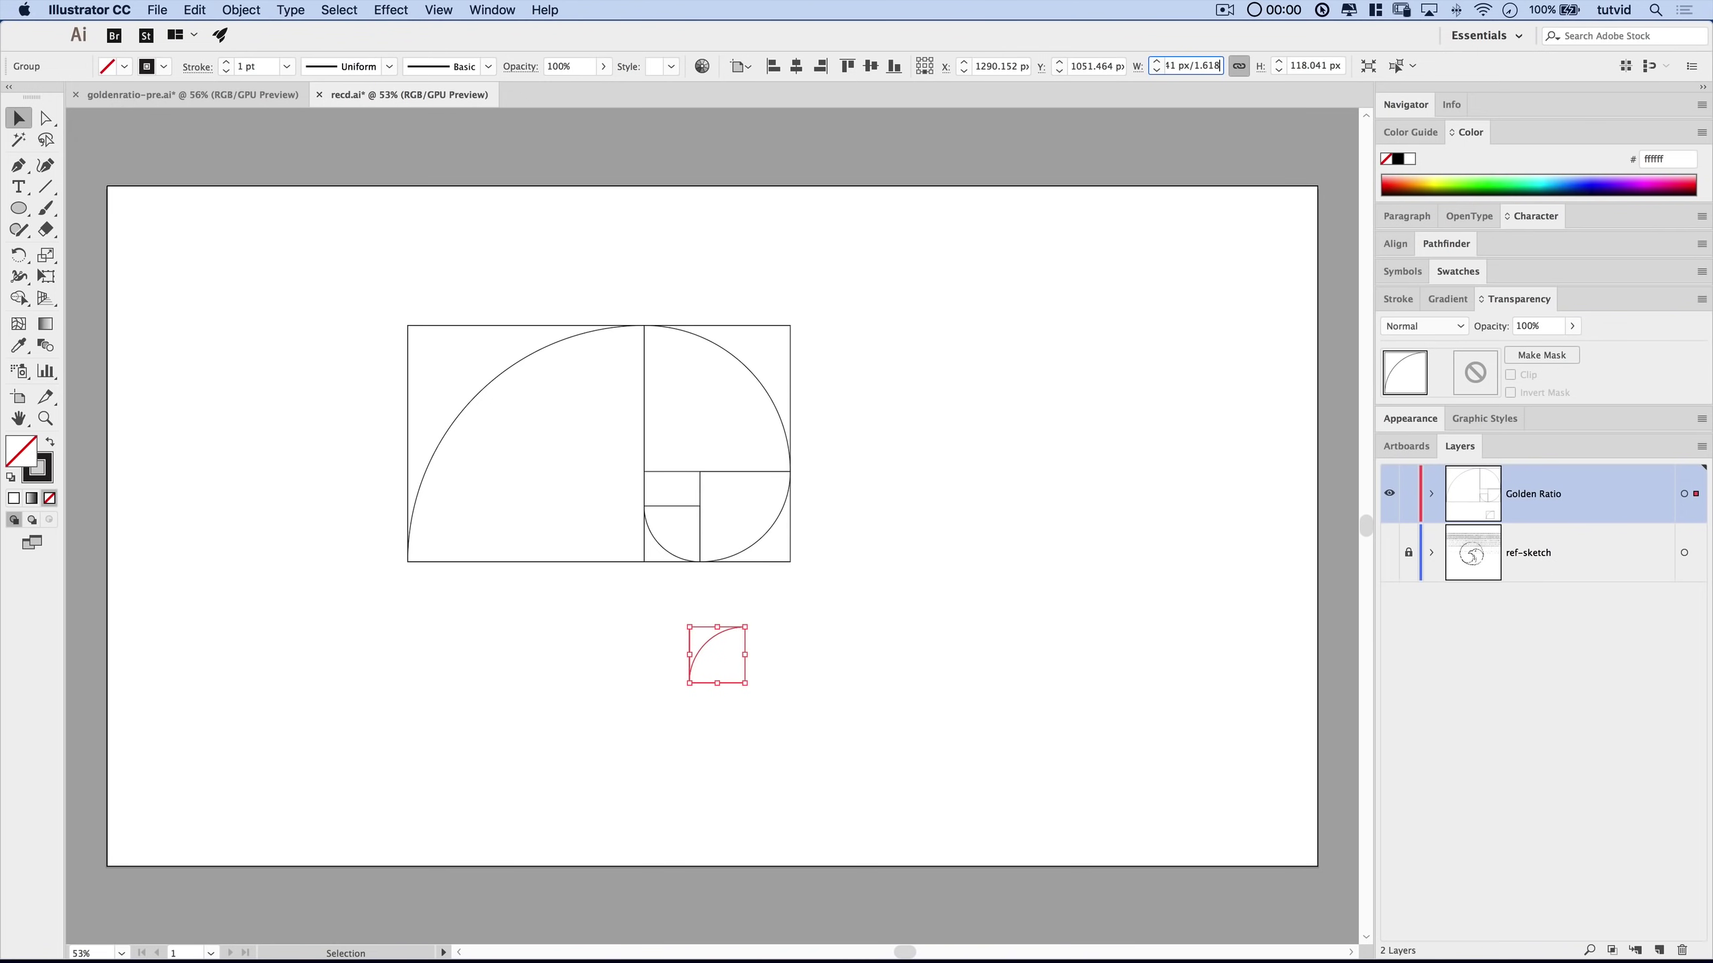
{"action": "type", "text": "1.618"}
{"action": "key", "text": "Return"}
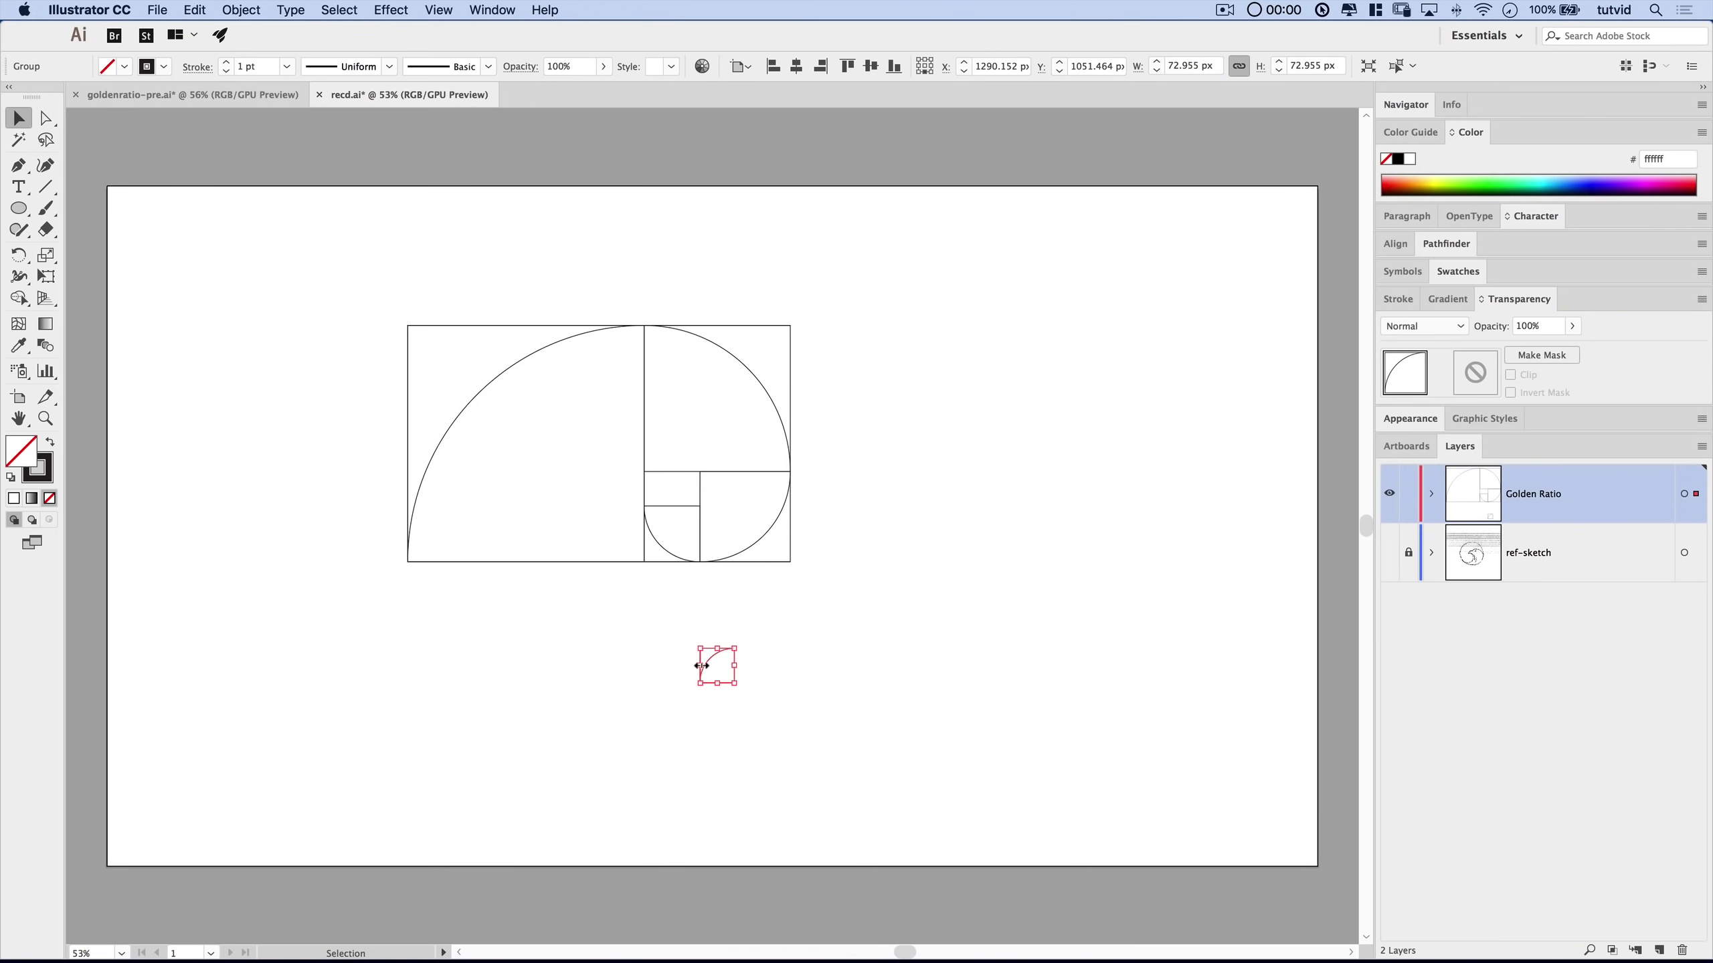
{"action": "mouse_move", "coordinate": [705, 660]}
{"action": "left_mouse_down"}
{"action": "mouse_move", "coordinate": [653, 476]}
{"action": "mouse_move", "coordinate": [692, 678]}
{"action": "left_mouse_up"}
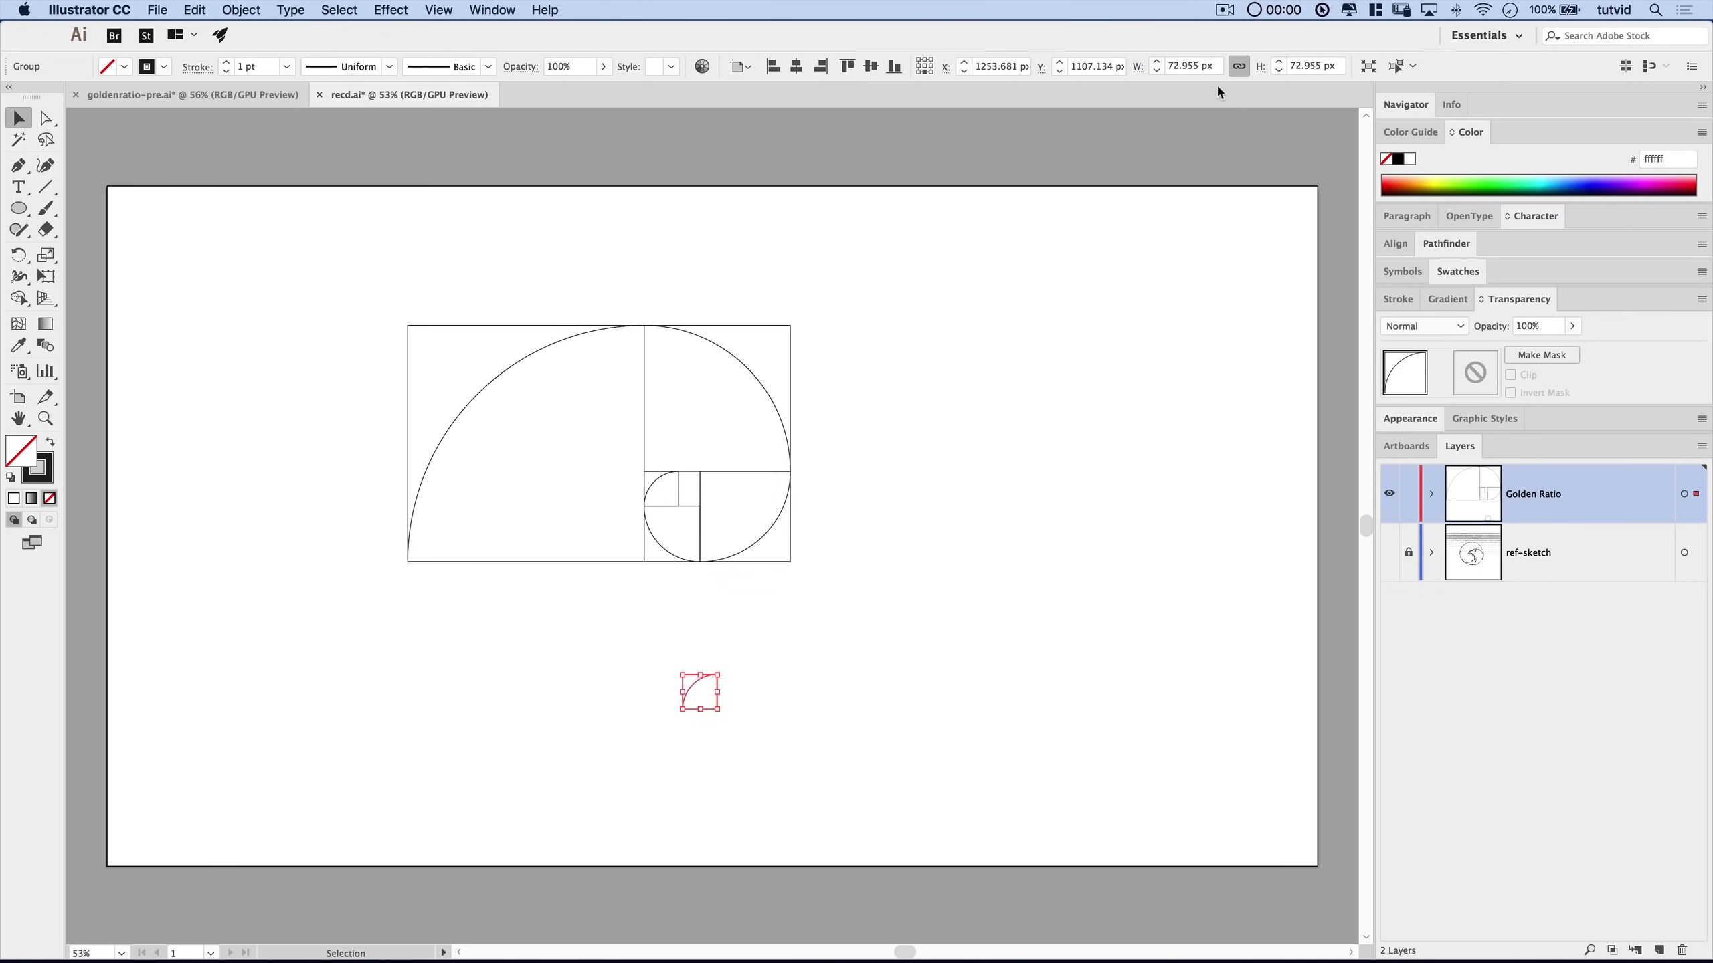
Scale the copy of the fifth group proportionally to its width /1.618 and place it, rotated 90° clockwise, against that group's right side at the top.
{"action": "left_click", "coordinate": [1211, 64]}
{"action": "key", "text": "Return"}
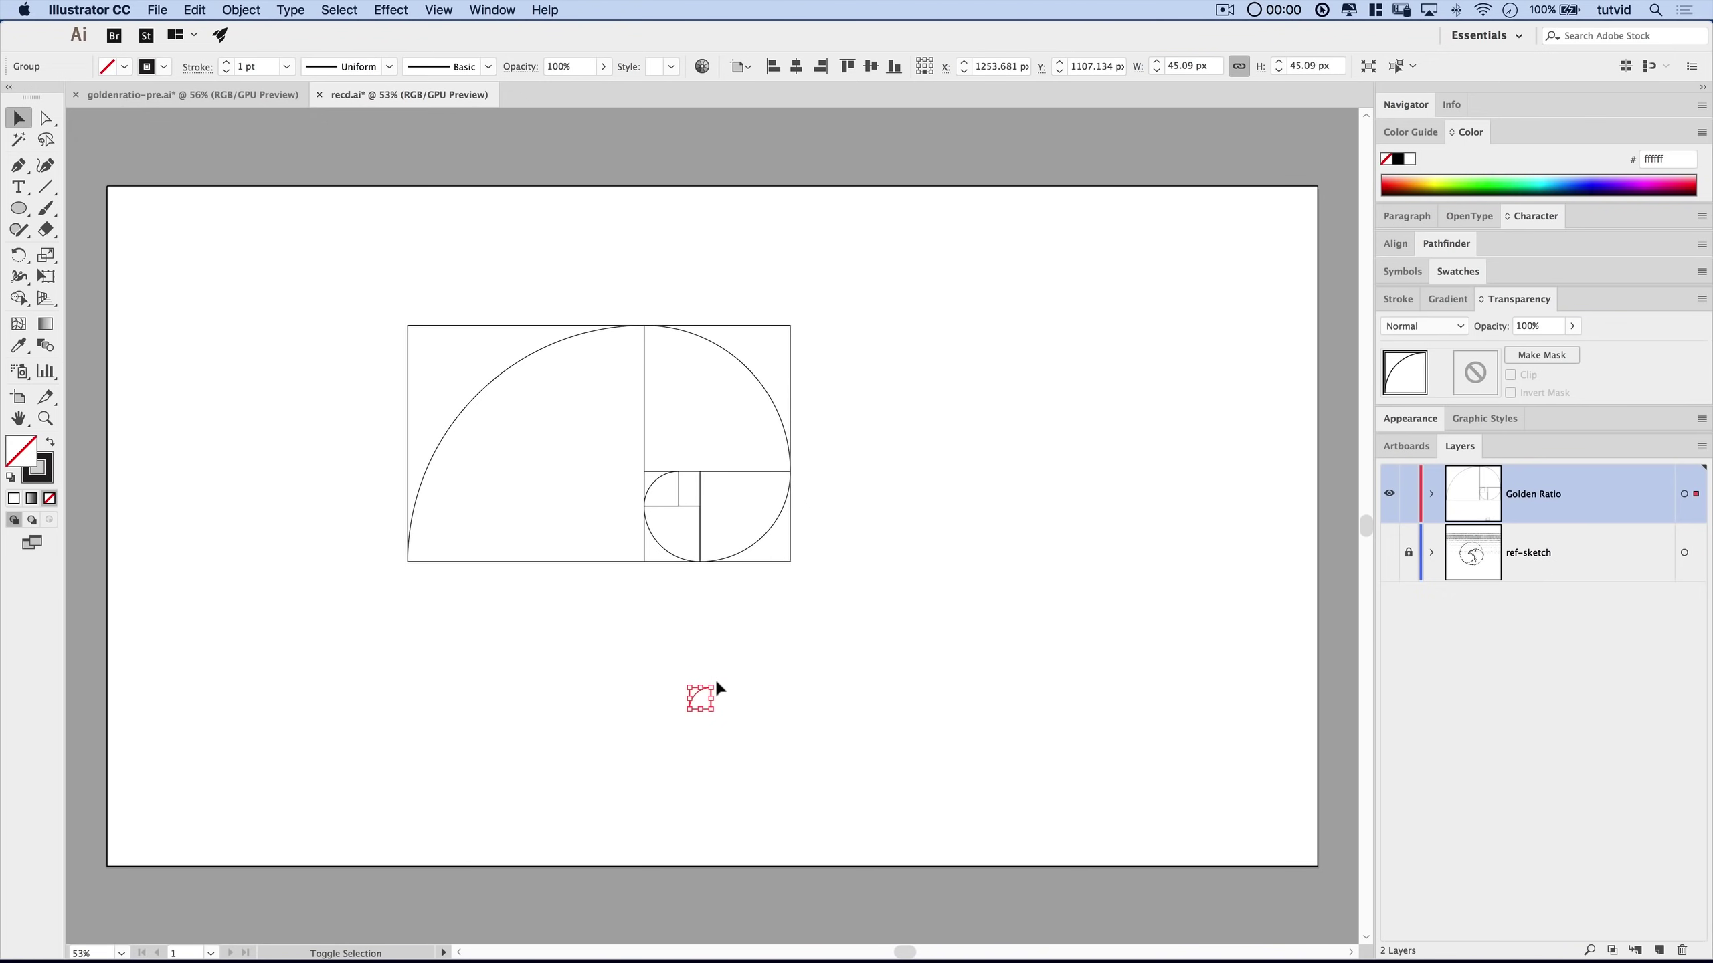
{"action": "left_click_drag", "start_coordinate": [701, 699], "coordinate": [696, 483]}
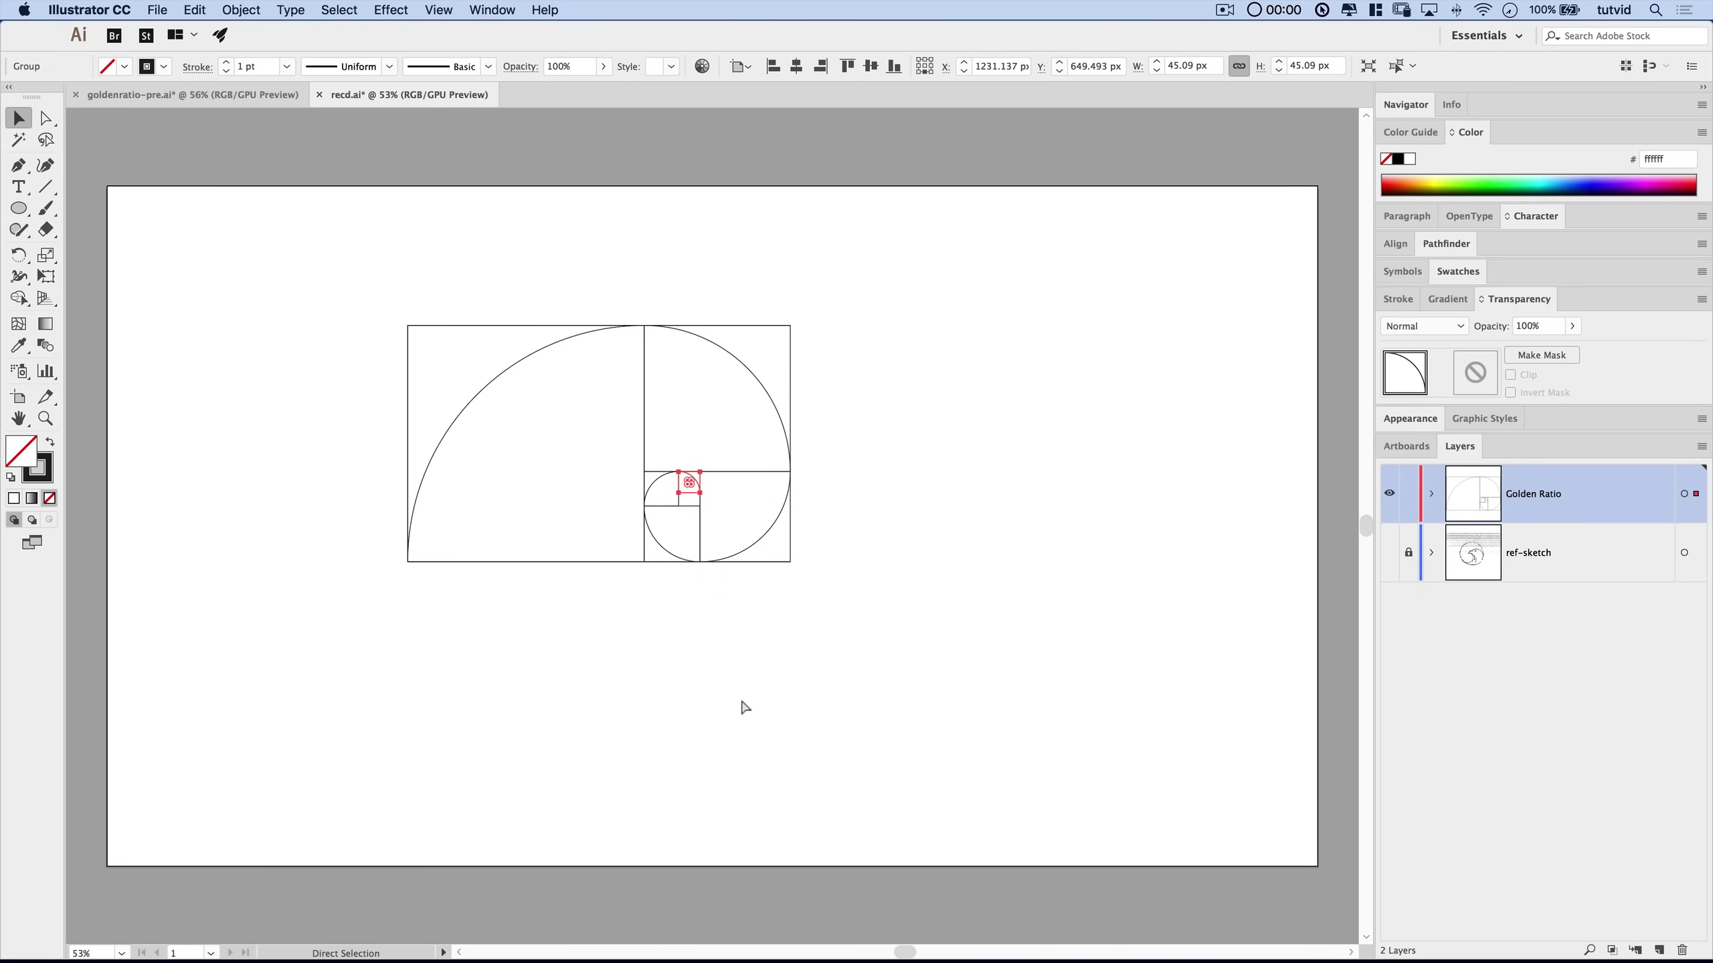
Place a copy of the sixth group, rotated 90° clockwise and scaled proportionally to its width /1.618, beneath that group's right side.
{"action": "key", "text": "super+equal"}
{"action": "key", "text": "super+equal"}
{"action": "key", "text": "super+equal"}
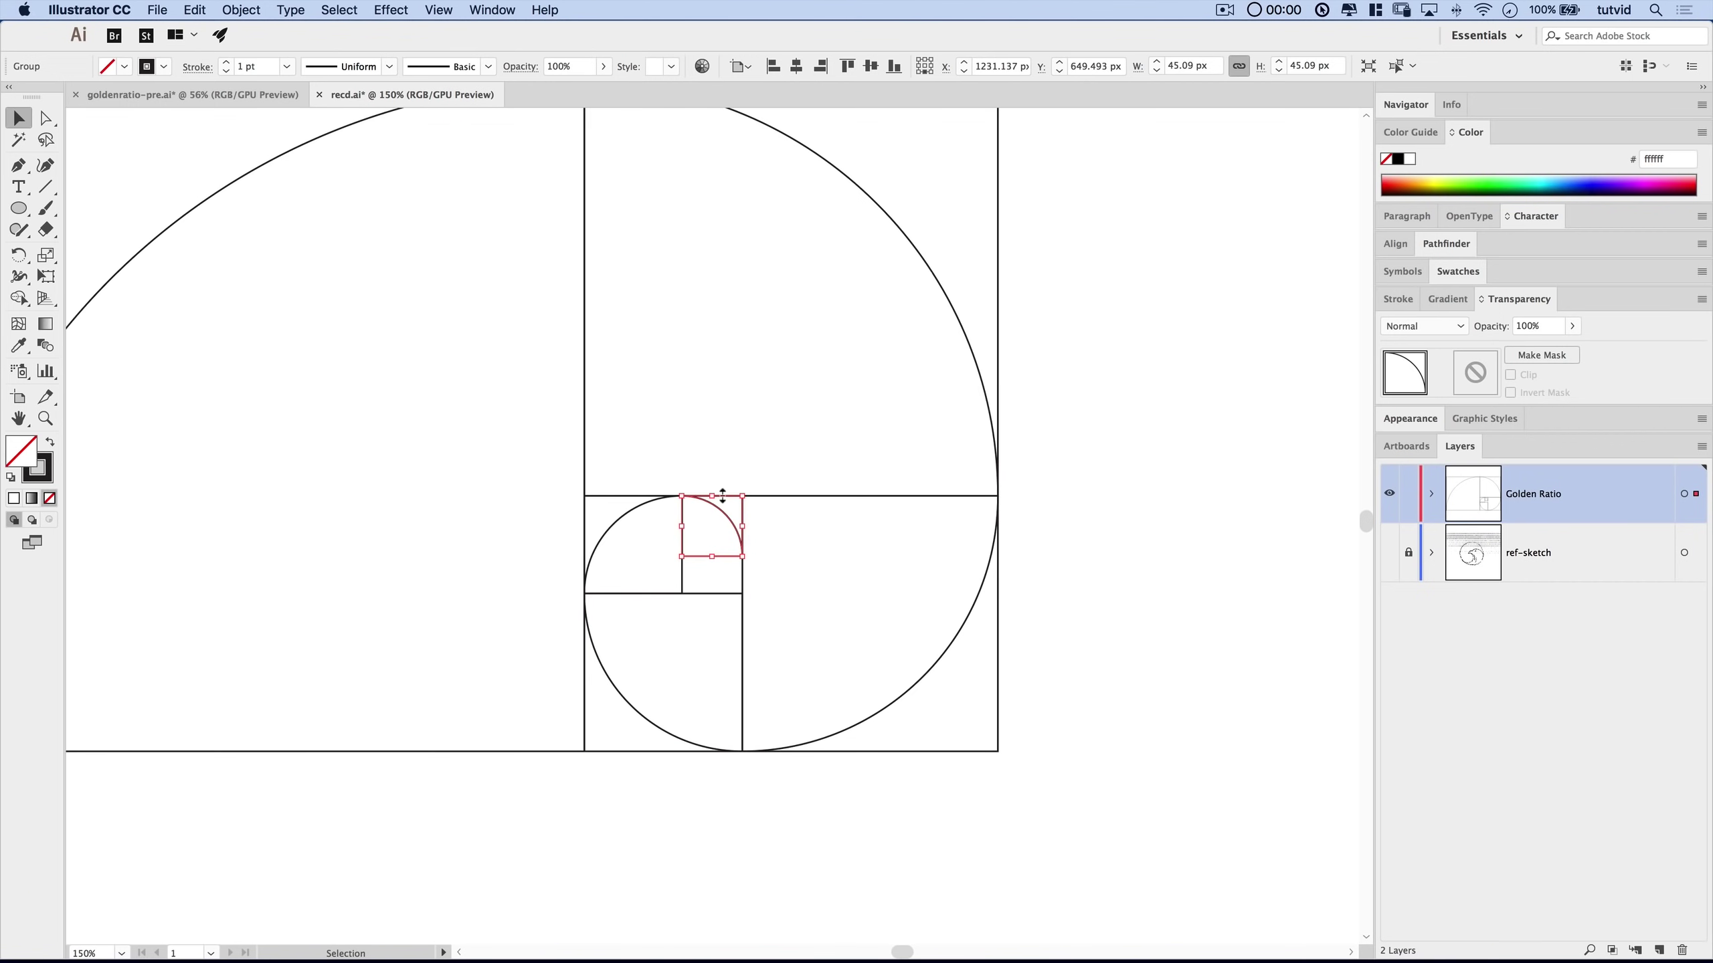
{"action": "left_click_drag", "start_coordinate": [725, 519], "coordinate": [1202, 581]}
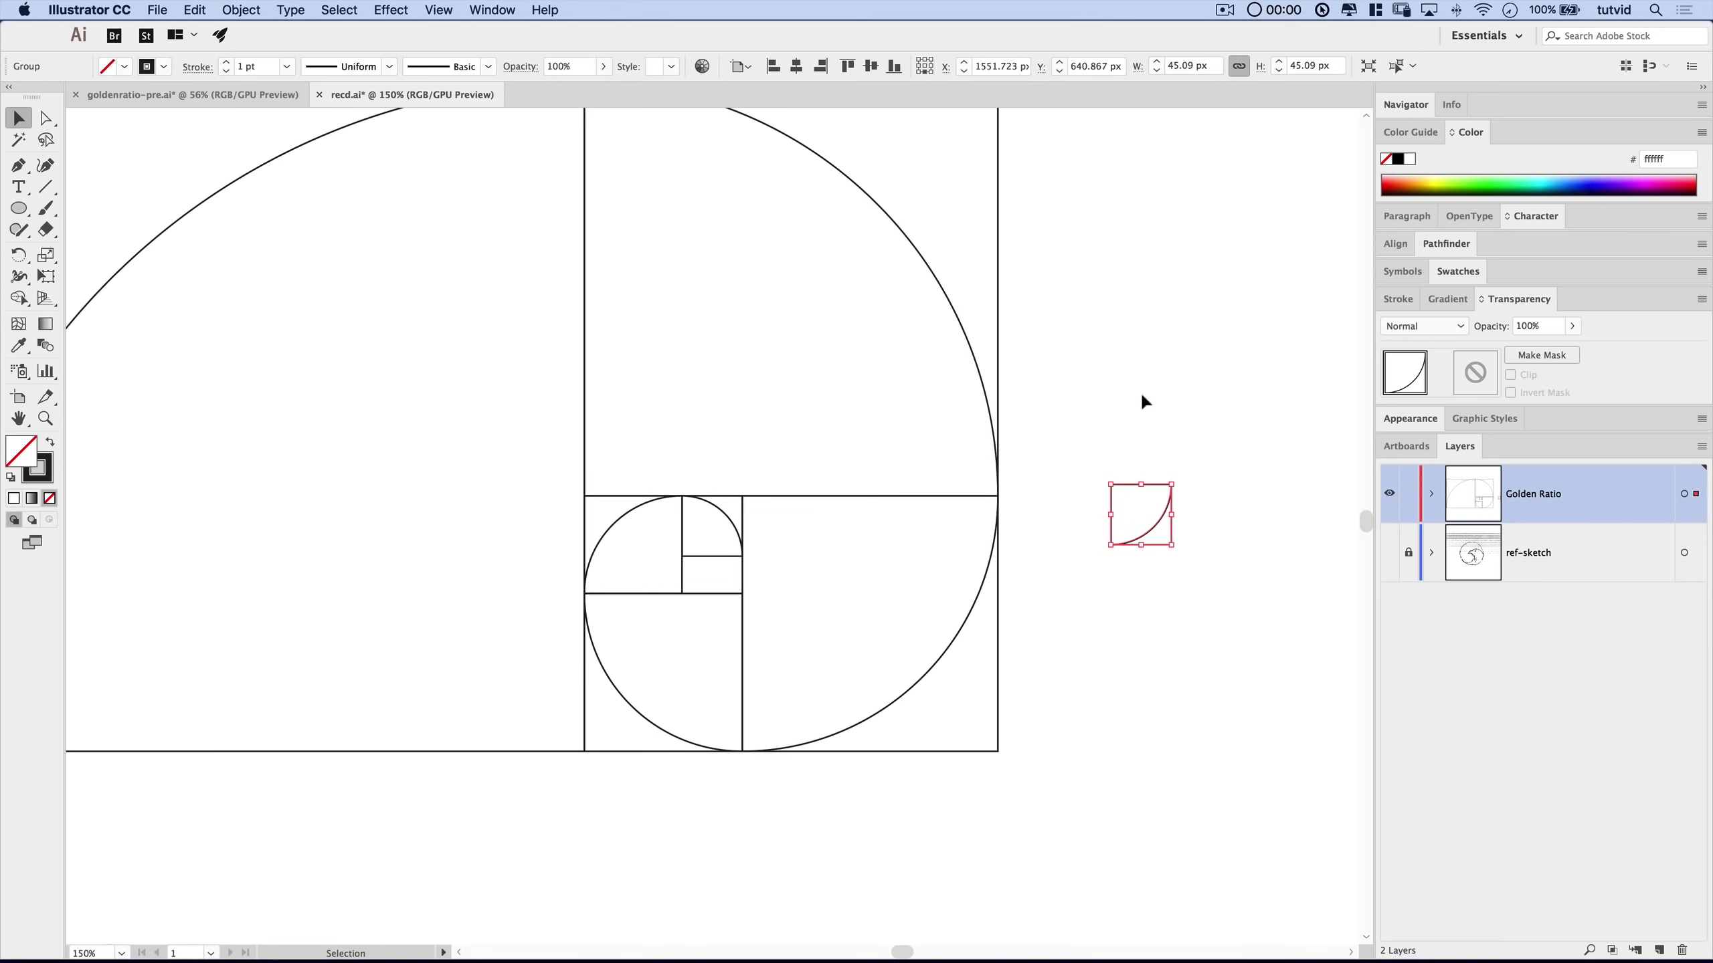
{"action": "left_click", "coordinate": [1211, 65]}
{"action": "key", "text": "Return"}
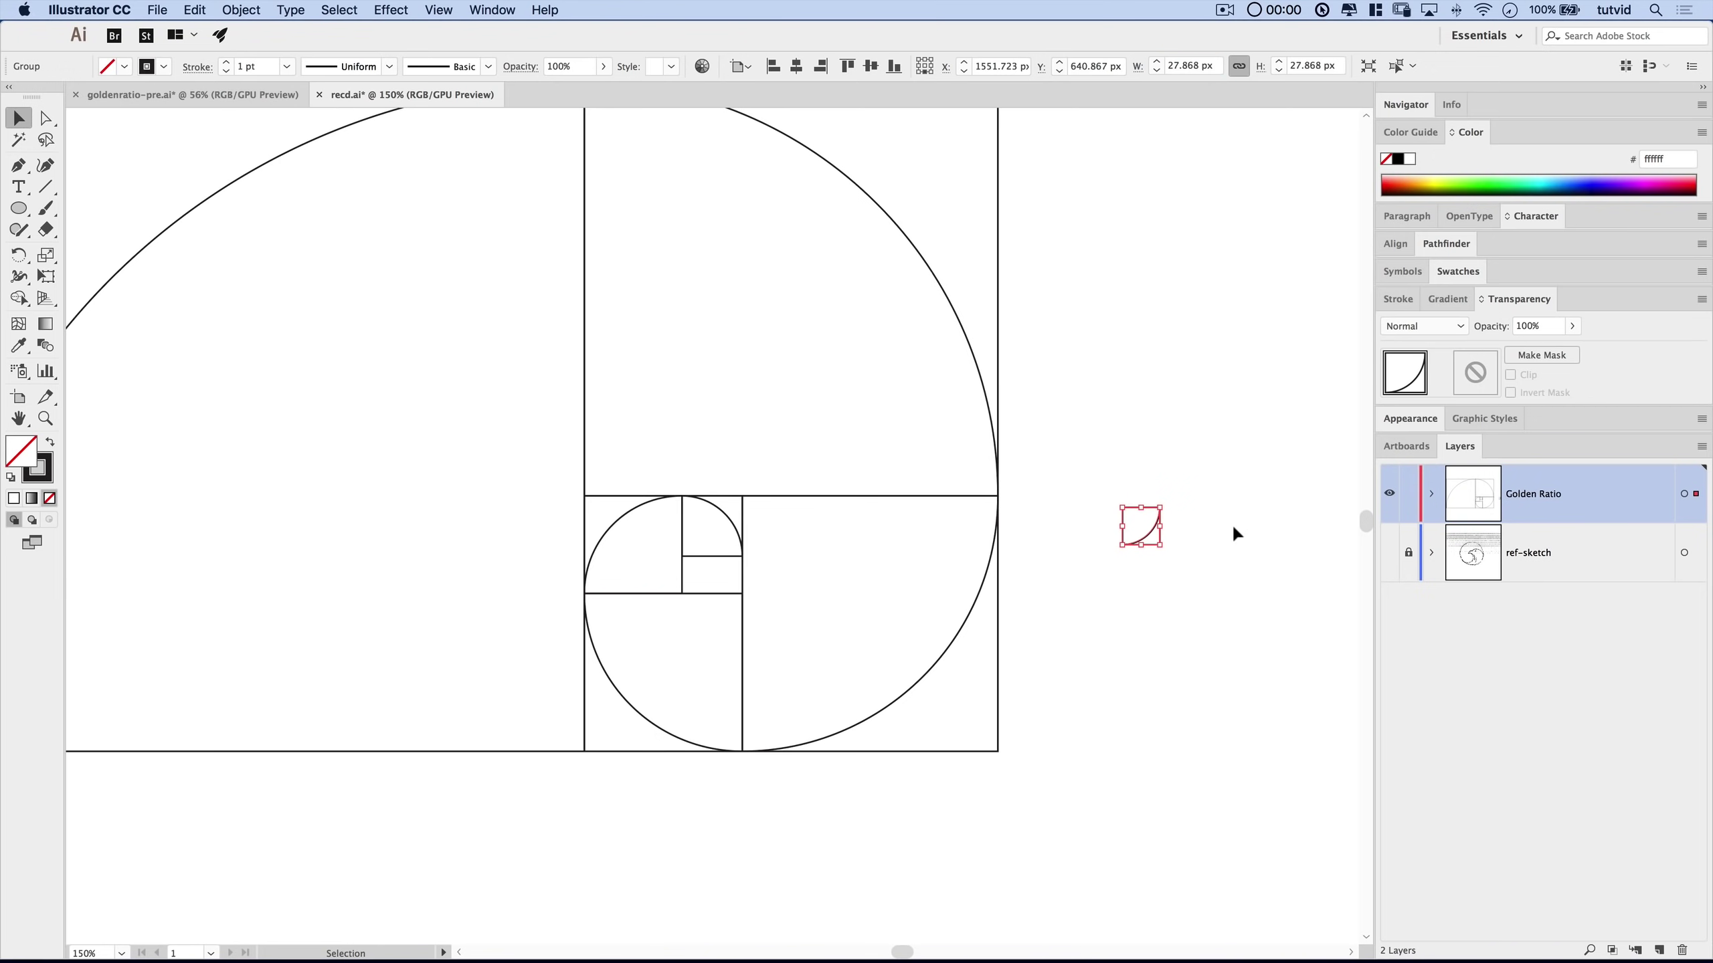
{"action": "left_click_drag", "start_coordinate": [1146, 540], "coordinate": [734, 591]}
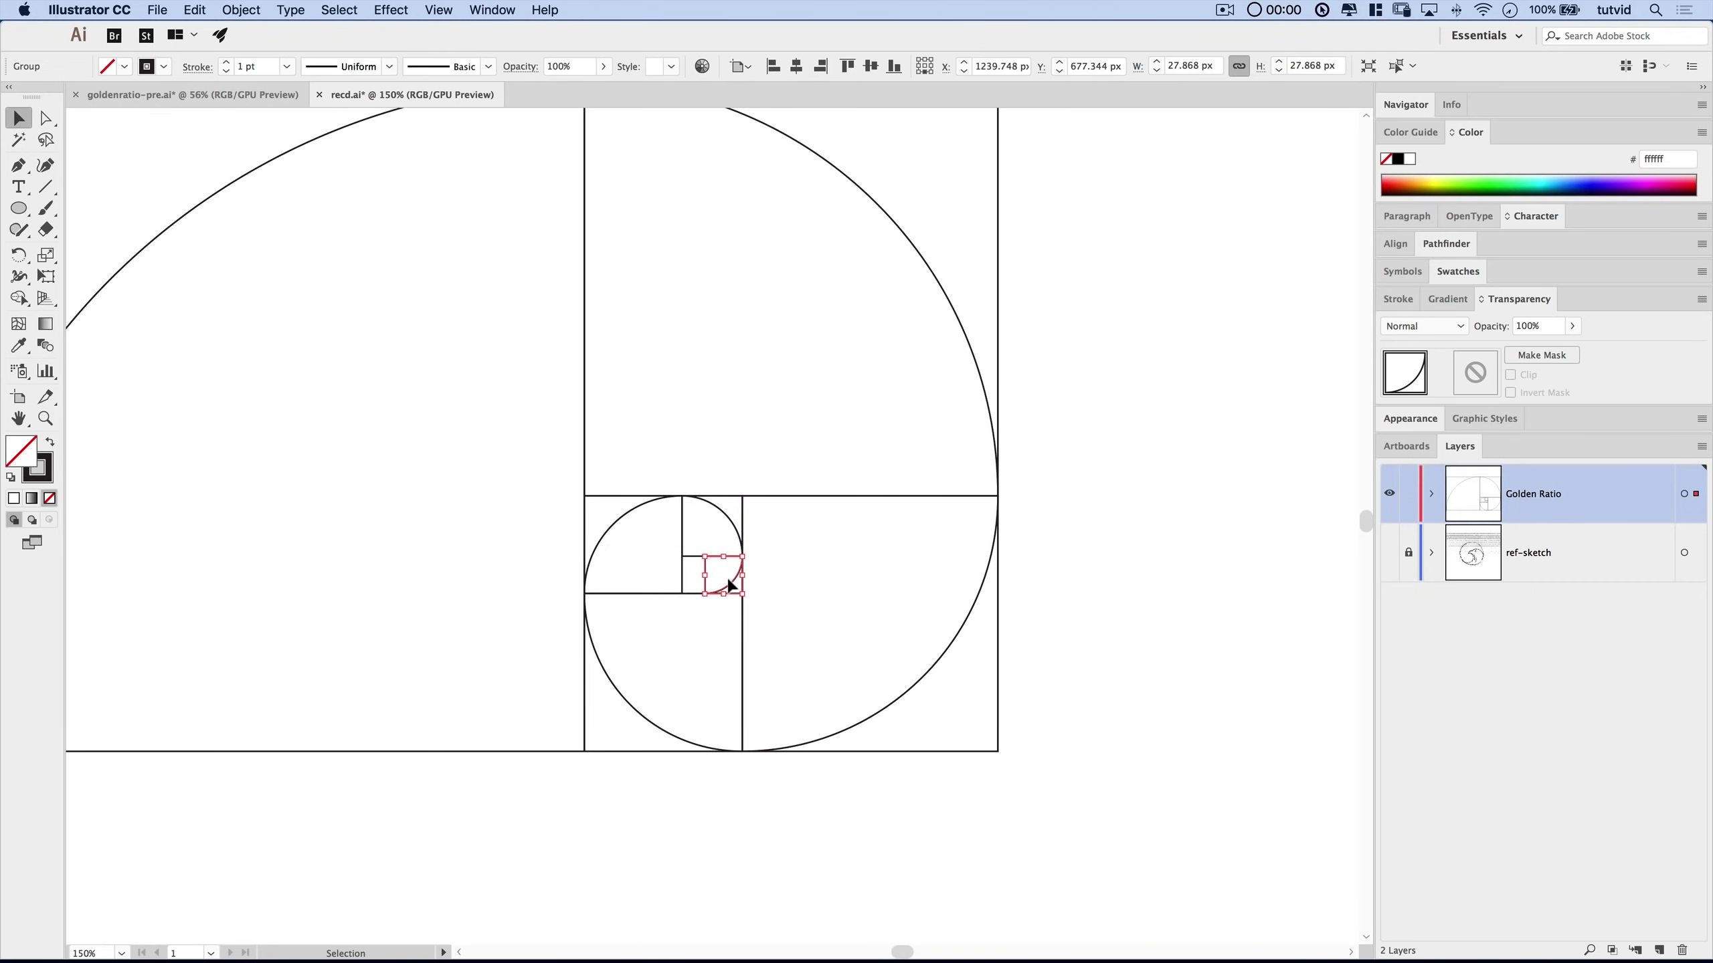
{"action": "left_click_drag", "start_coordinate": [924, 611], "coordinate": [959, 600]}
{"action": "left_click", "coordinate": [788, 714]}
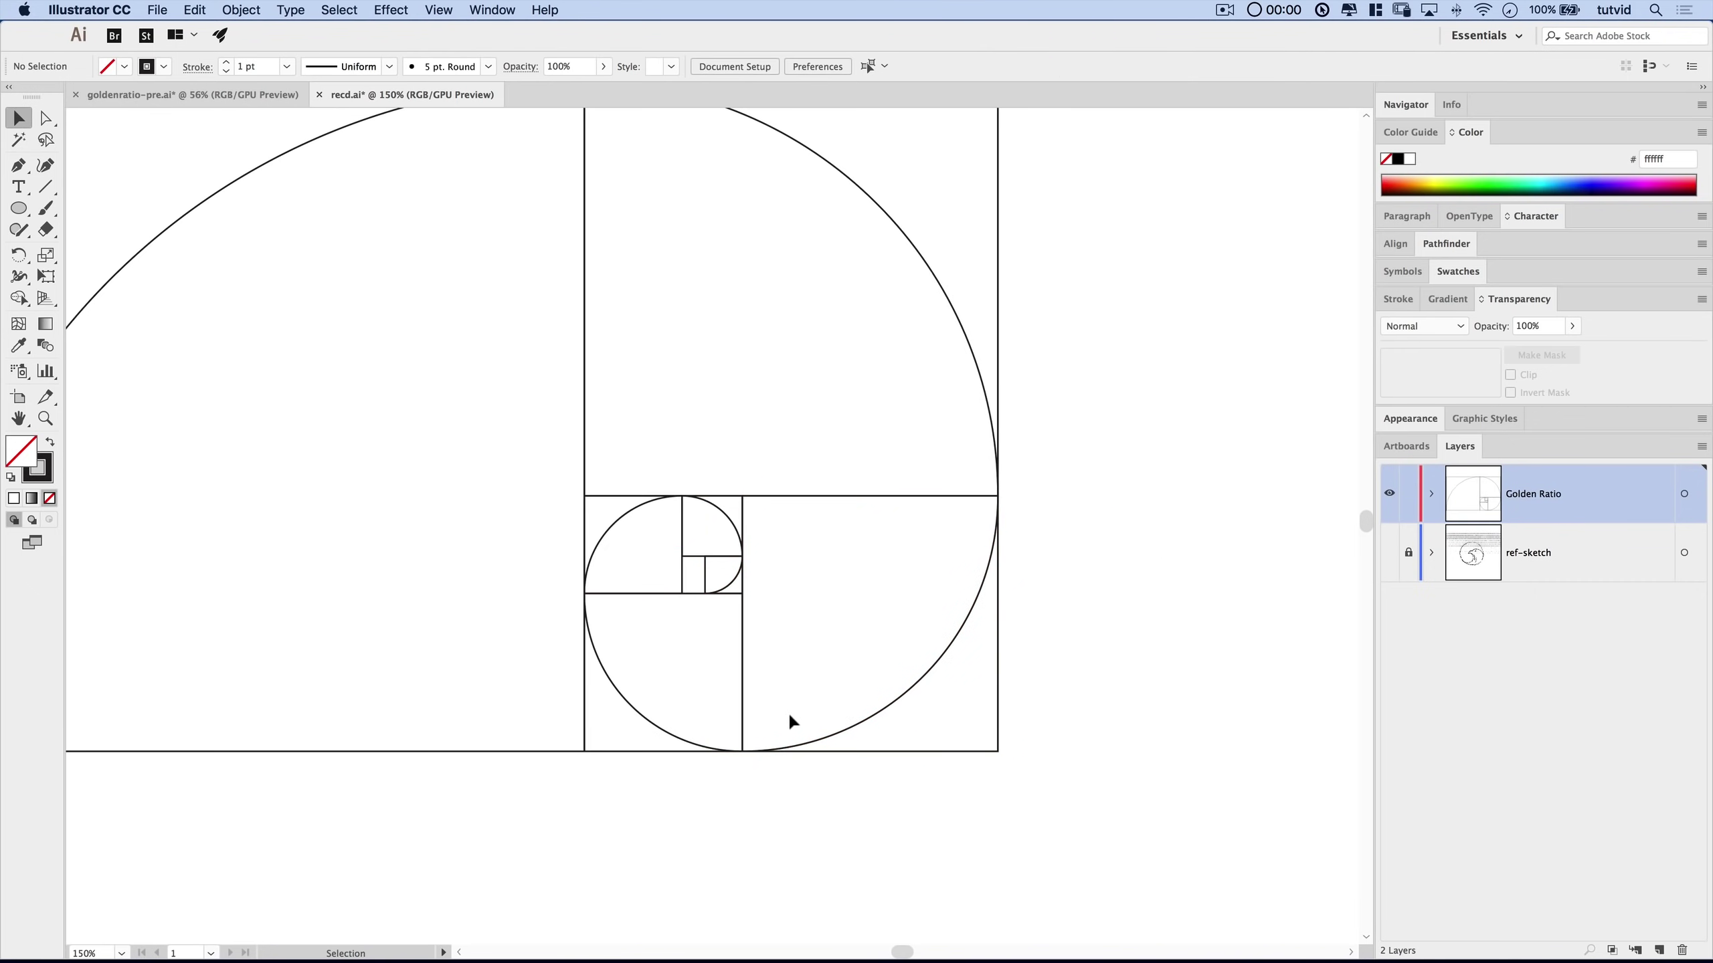
Place a copy of the seventh group, rotated 90° clockwise and scaled proportionally to its width /1.618, against its left side along the bottom edge.
{"action": "left_click", "coordinate": [727, 589]}
{"action": "left_click_drag", "start_coordinate": [734, 588], "coordinate": [1197, 607]}
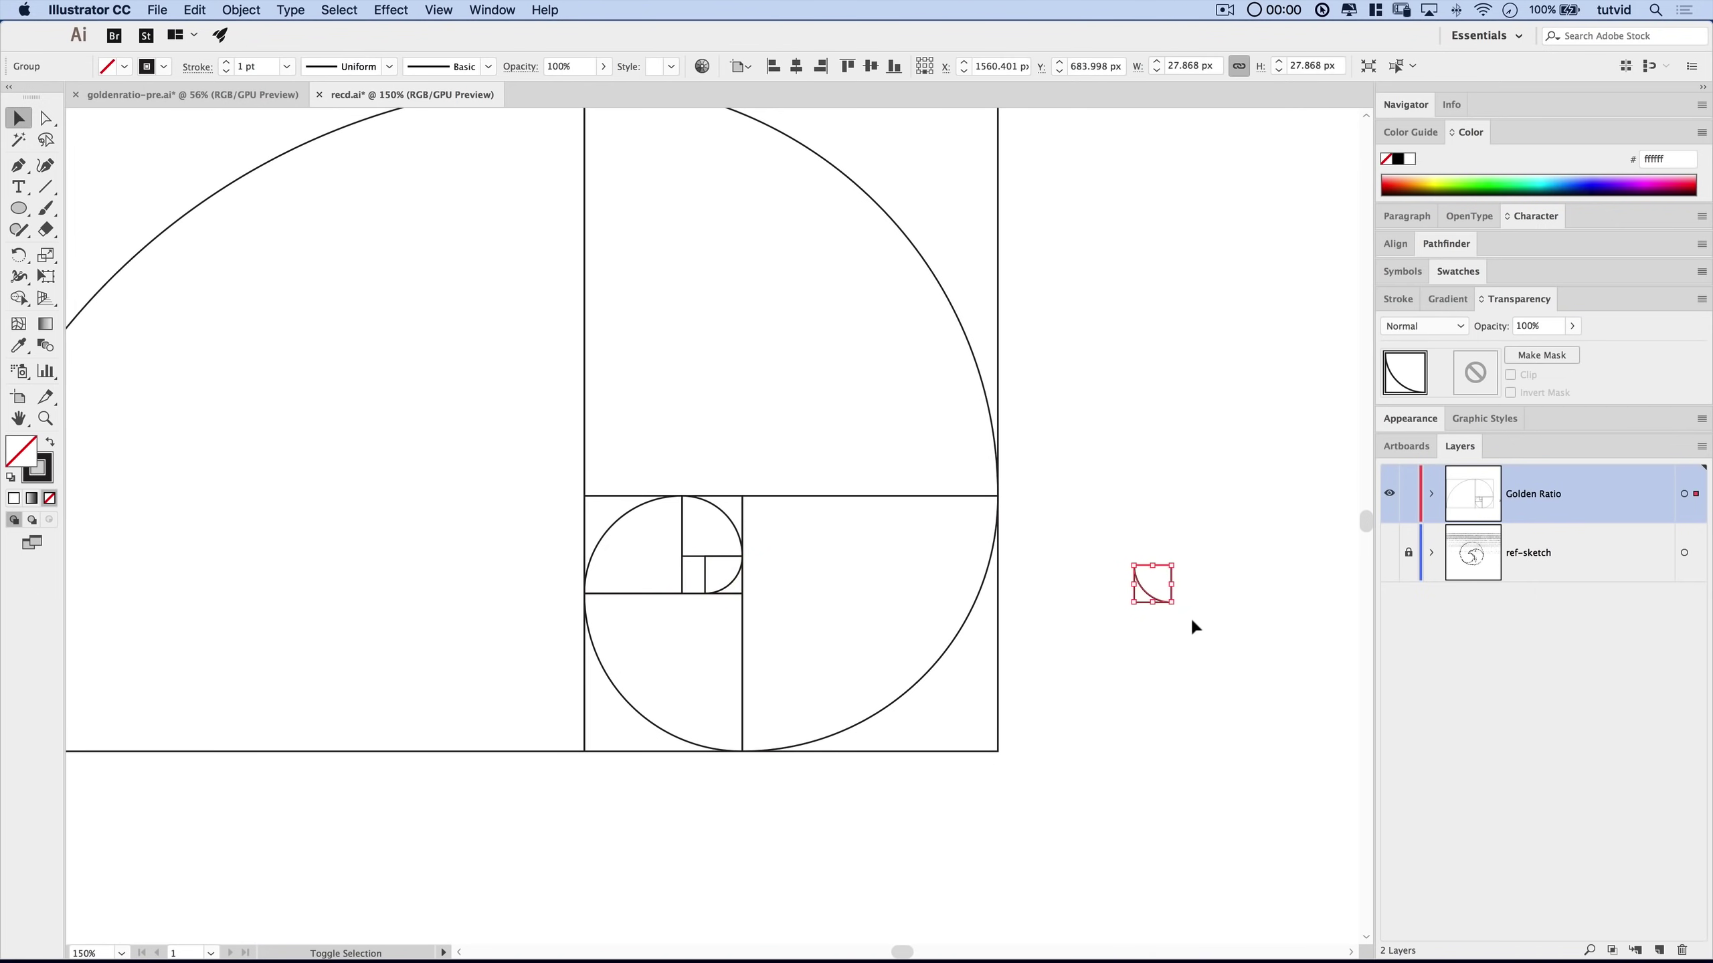
{"action": "left_click", "coordinate": [1217, 62]}
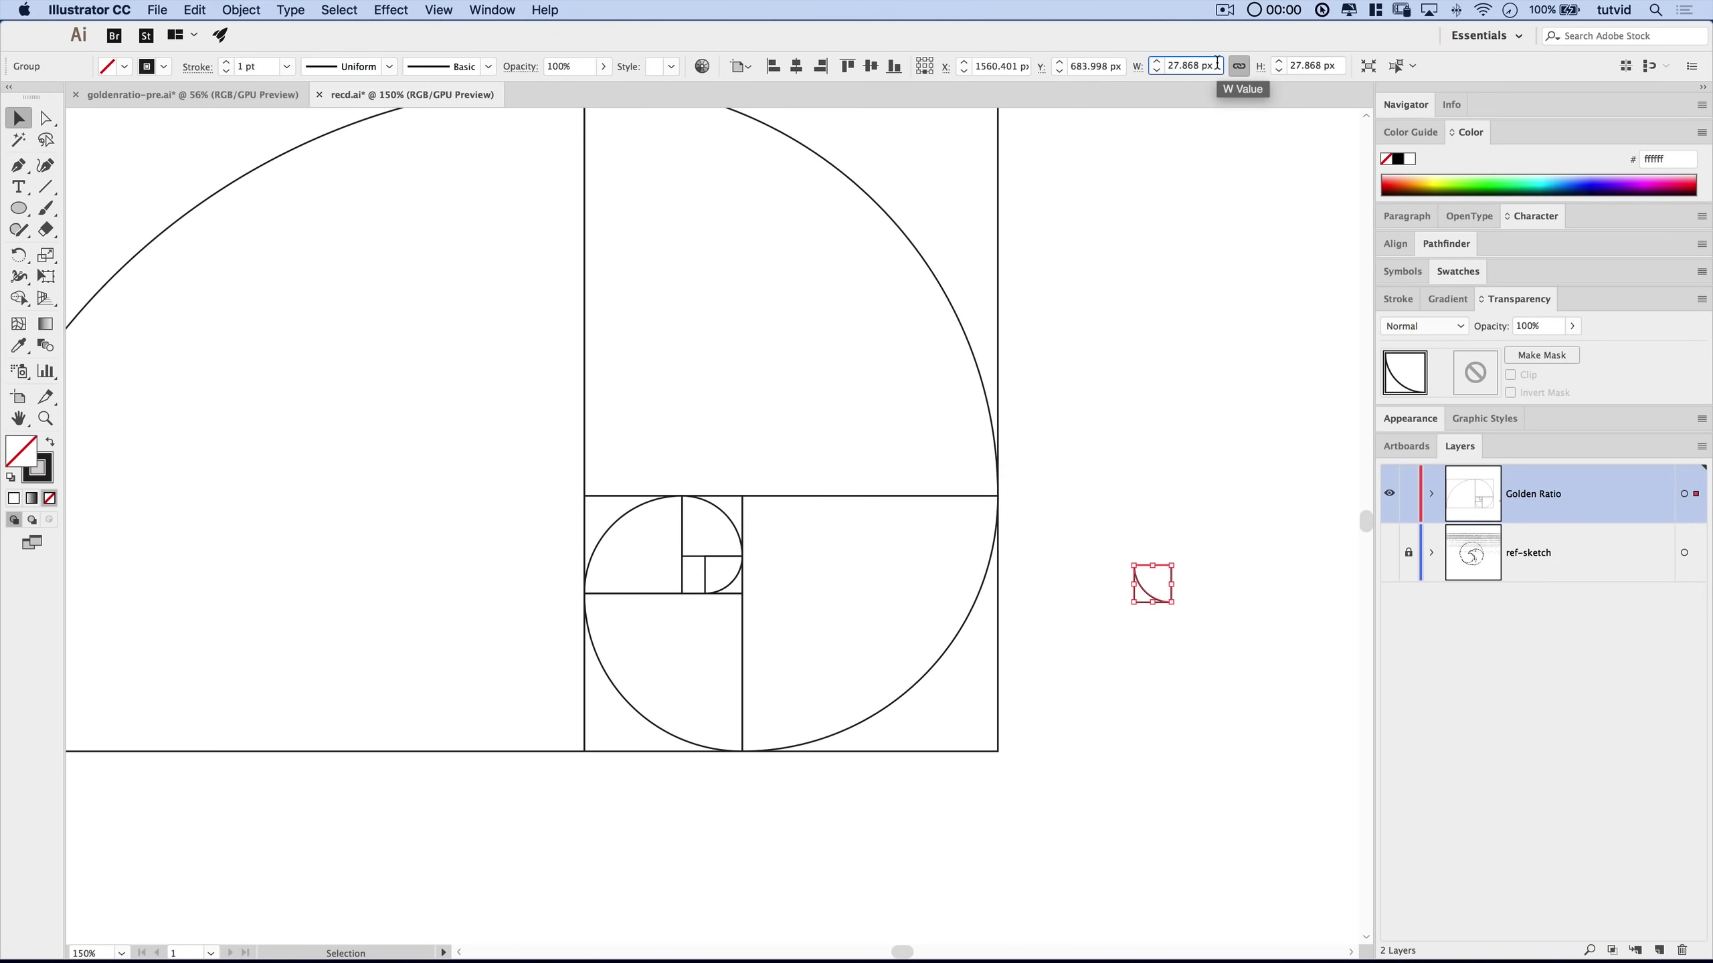
{"action": "key", "text": "Return"}
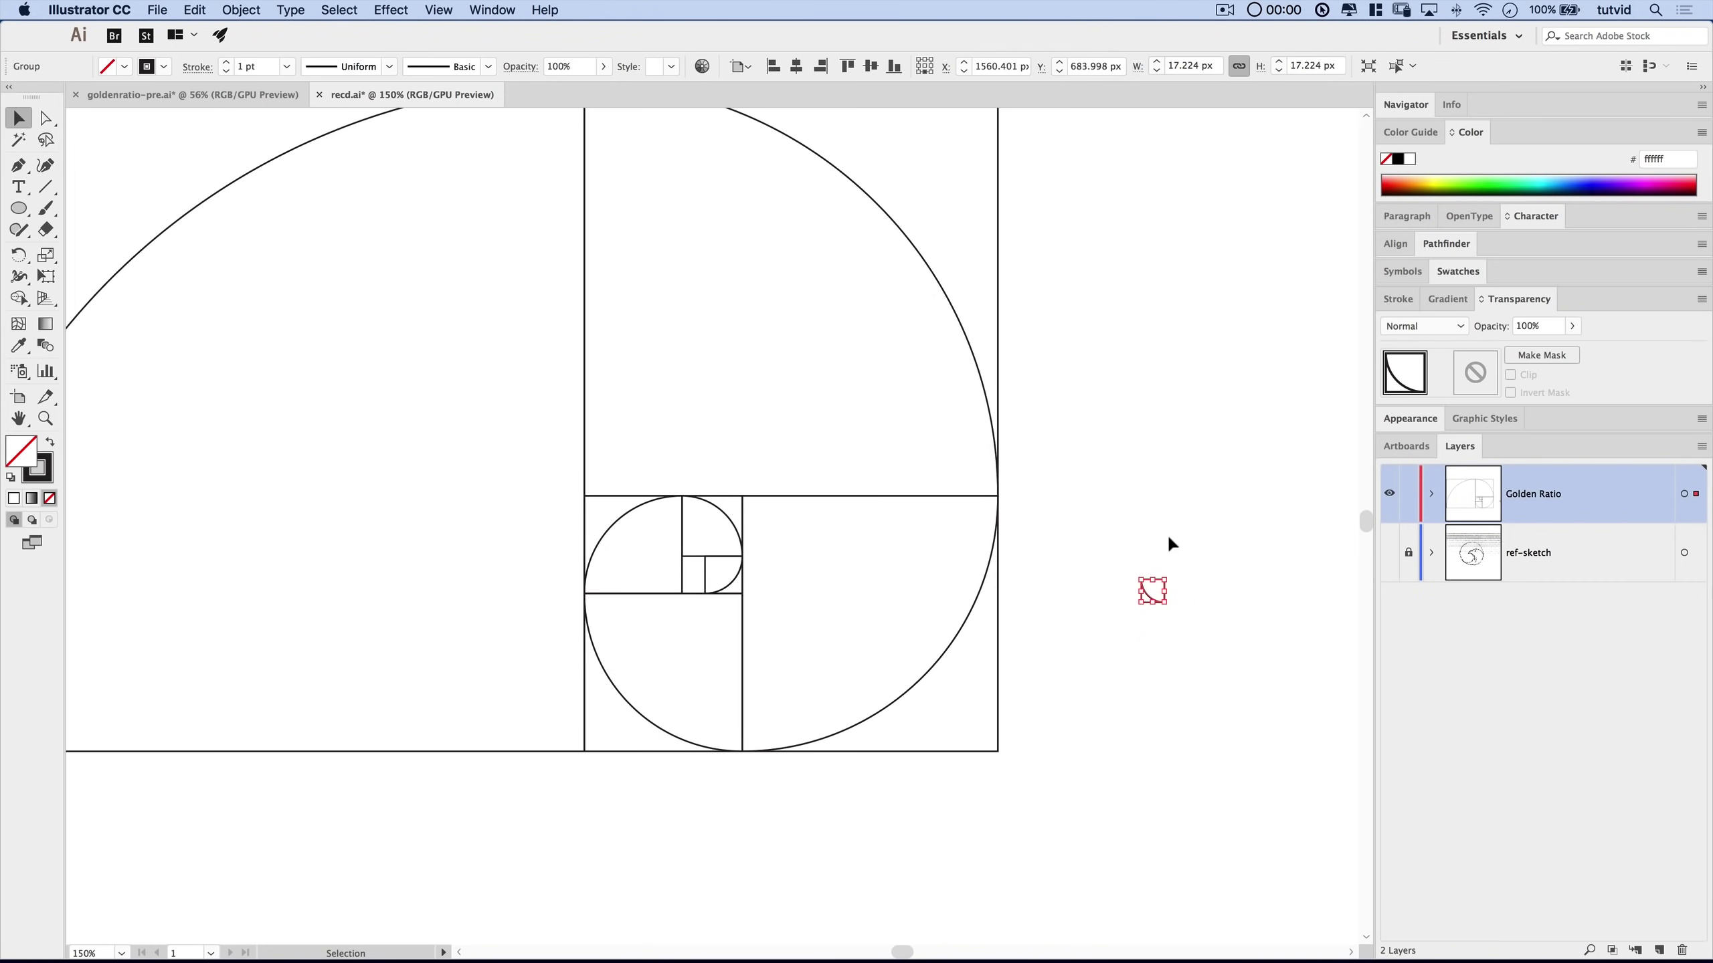
{"action": "key", "text": "super+equal"}
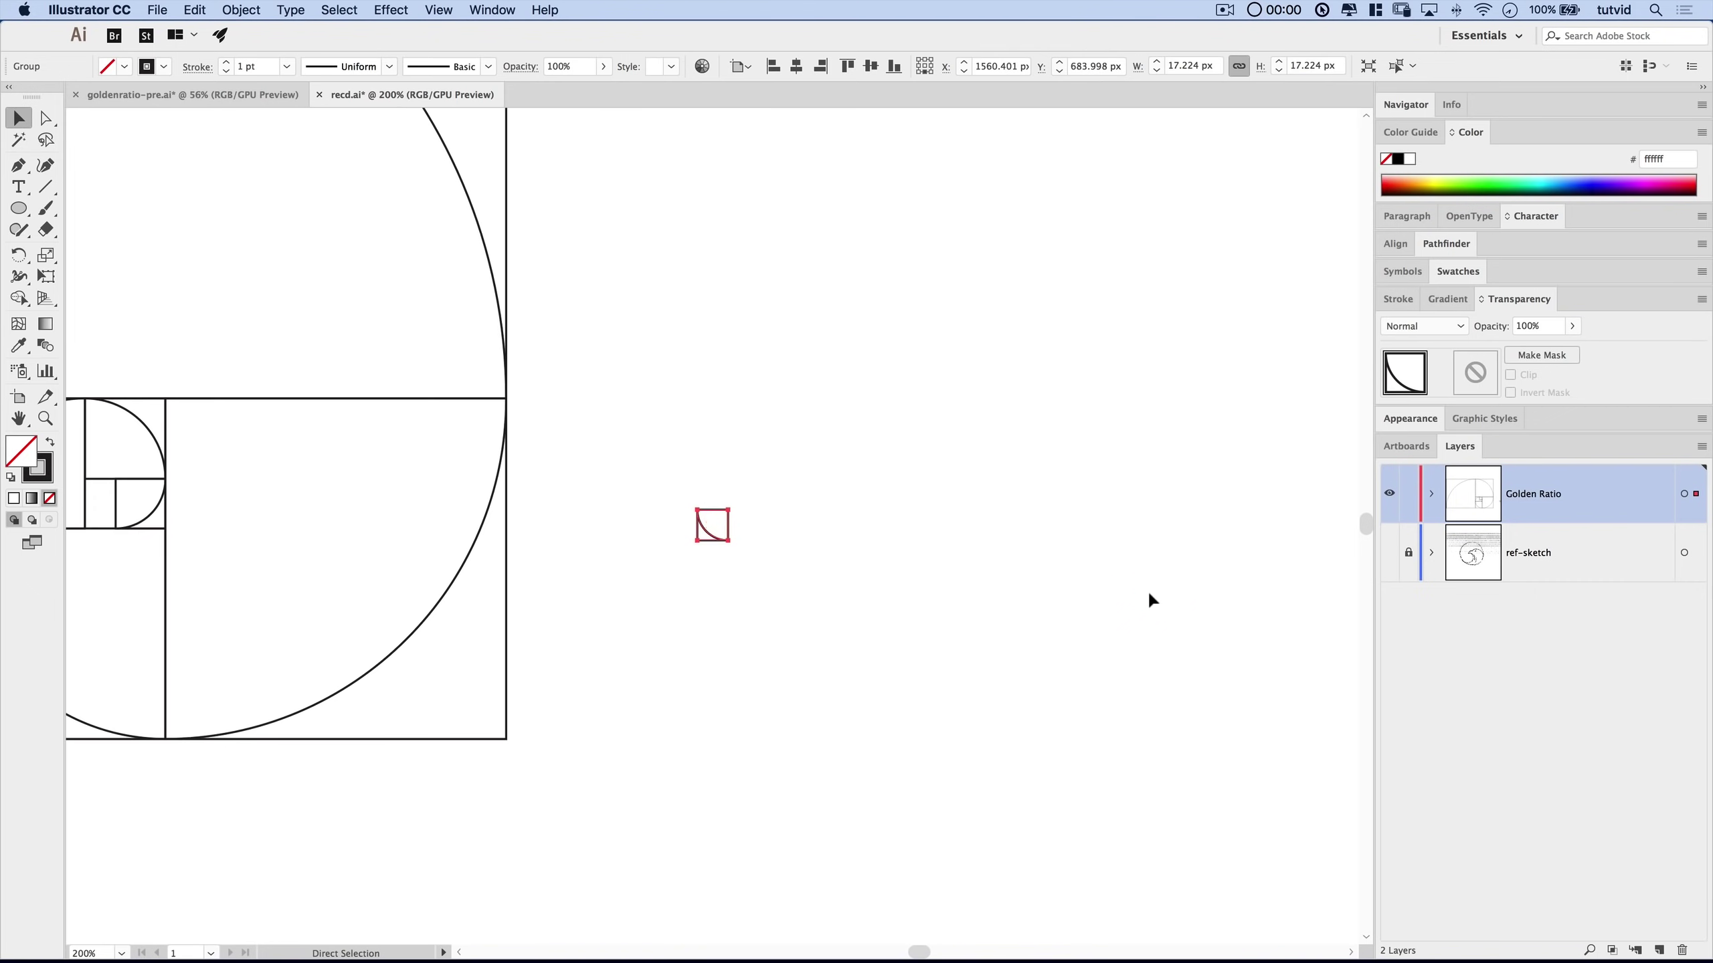
{"action": "left_click_drag", "start_coordinate": [721, 527], "coordinate": [538, 540]}
{"action": "left_click", "coordinate": [1166, 608]}
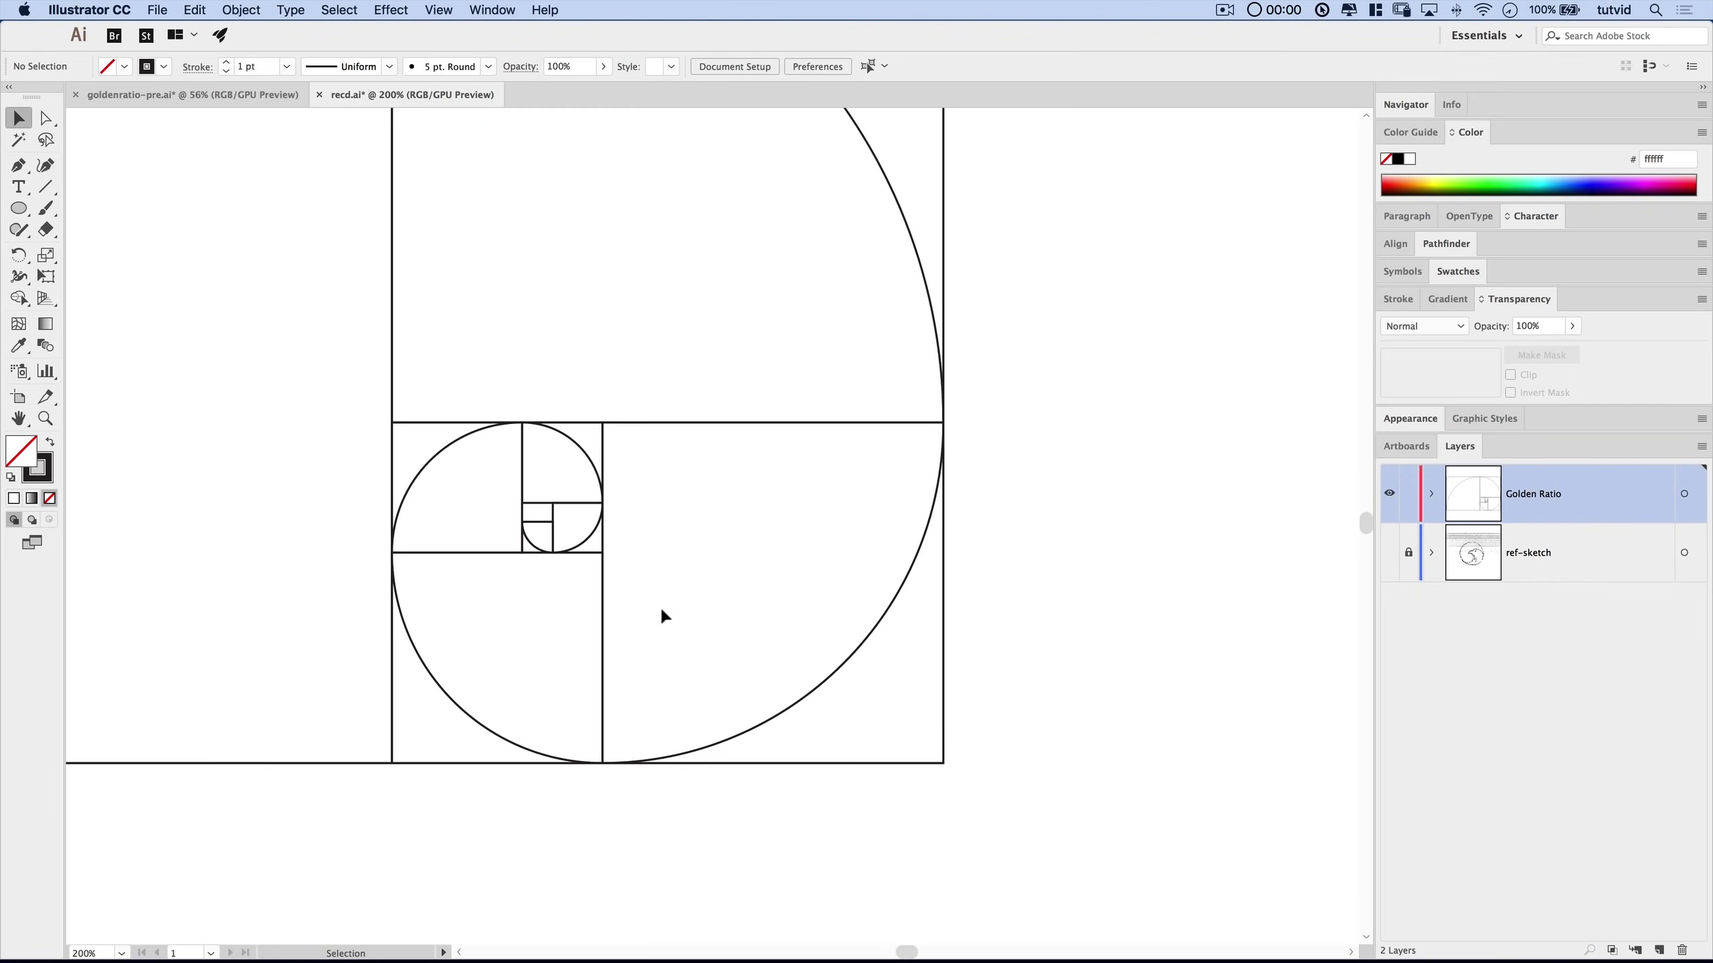
Move all the spiral's square-and-arc groups together to the artboard's upper-left corner.
{"action": "key", "text": "super+minus"}
{"action": "key", "text": "super+minus"}
{"action": "key", "text": "super+minus"}
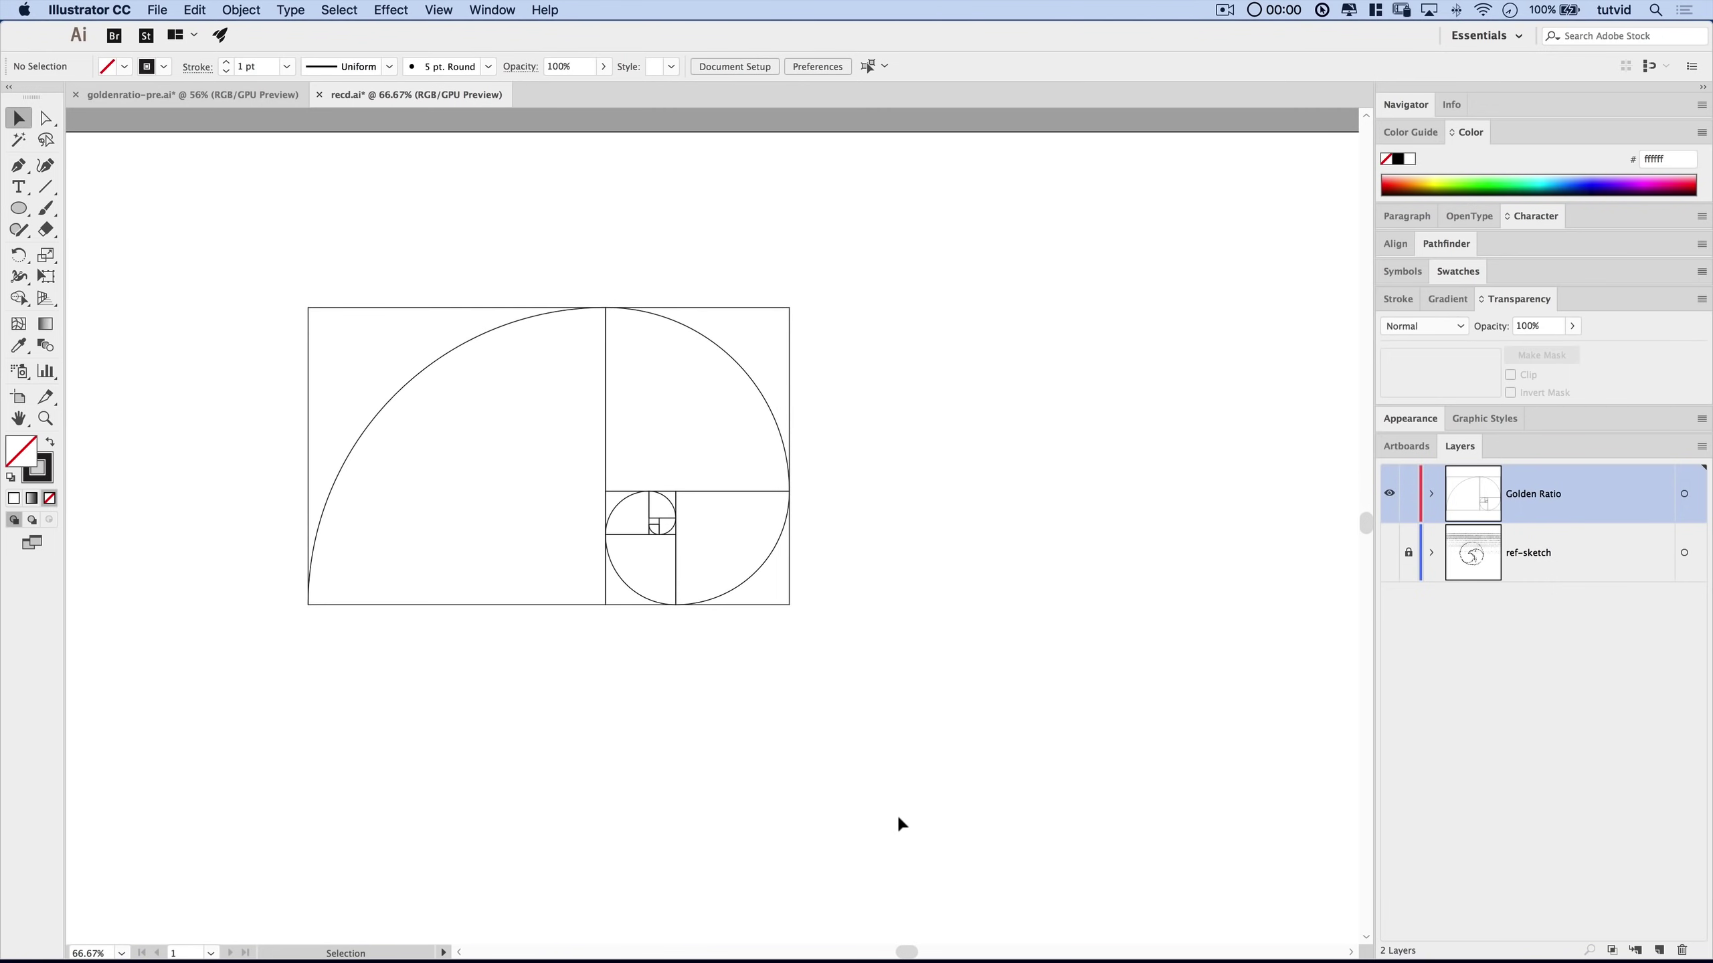
{"action": "left_click_drag", "start_coordinate": [879, 550], "coordinate": [965, 598]}
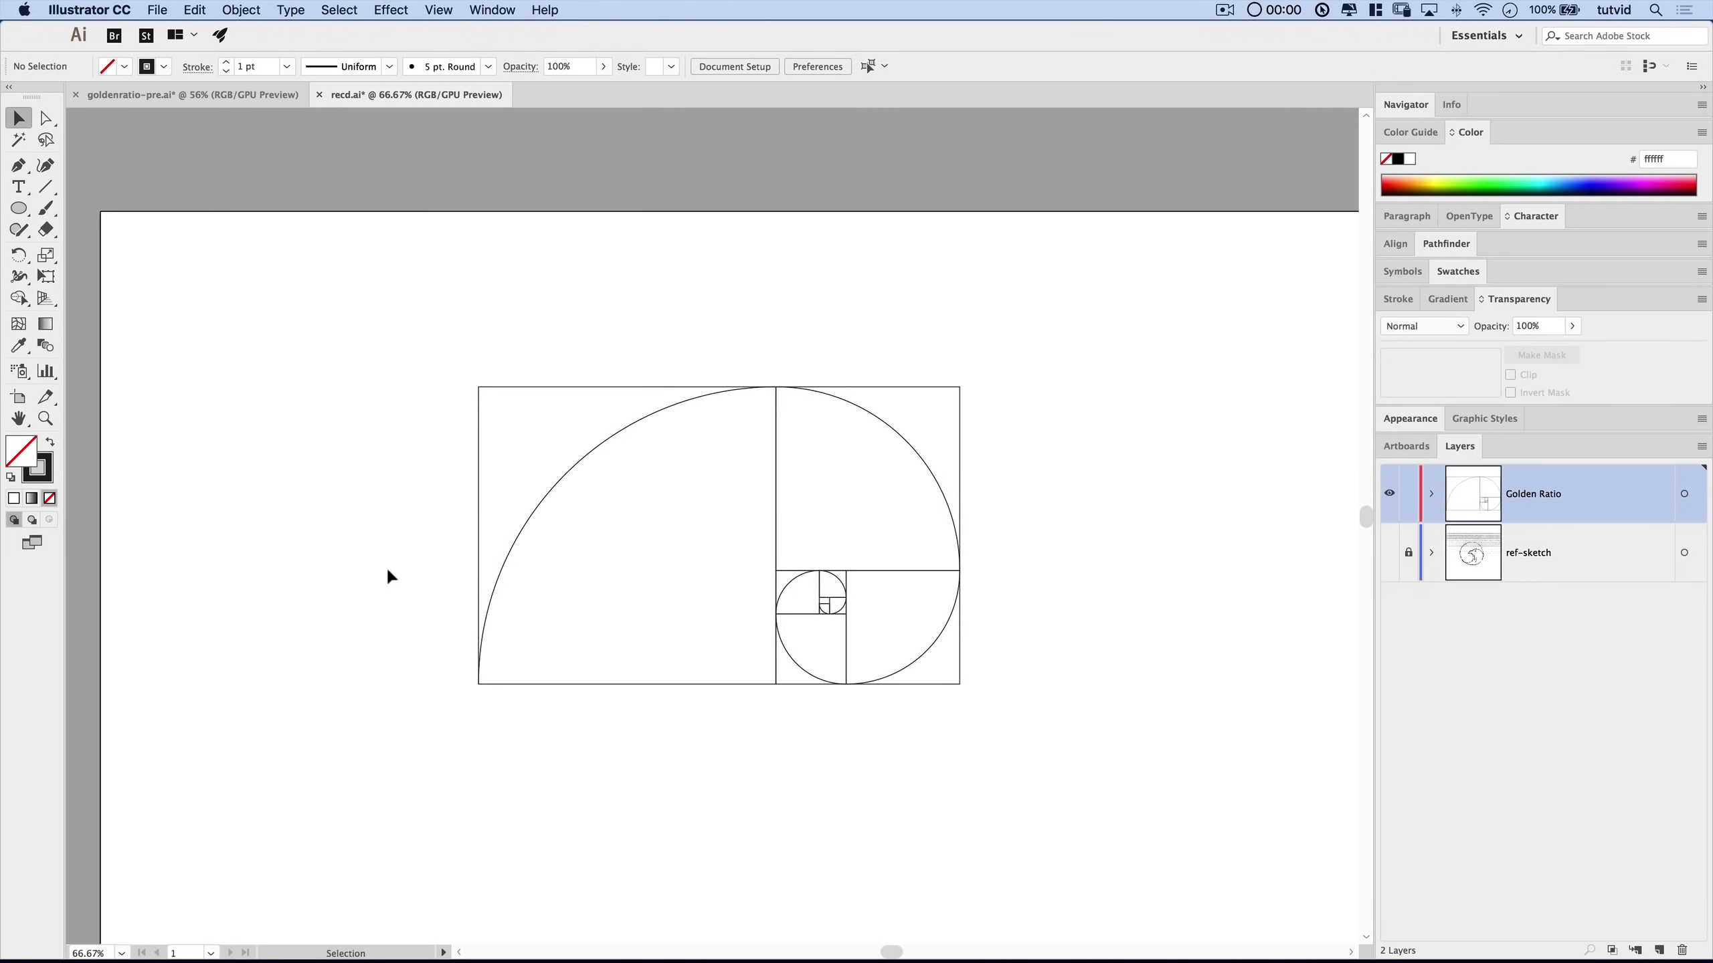
{"action": "left_click_drag", "start_coordinate": [483, 292], "coordinate": [1086, 726]}
{"action": "left_click", "coordinate": [931, 745]}
{"action": "left_click_drag", "start_coordinate": [376, 325], "coordinate": [1065, 813]}
{"action": "left_click_drag", "start_coordinate": [817, 597], "coordinate": [462, 459]}
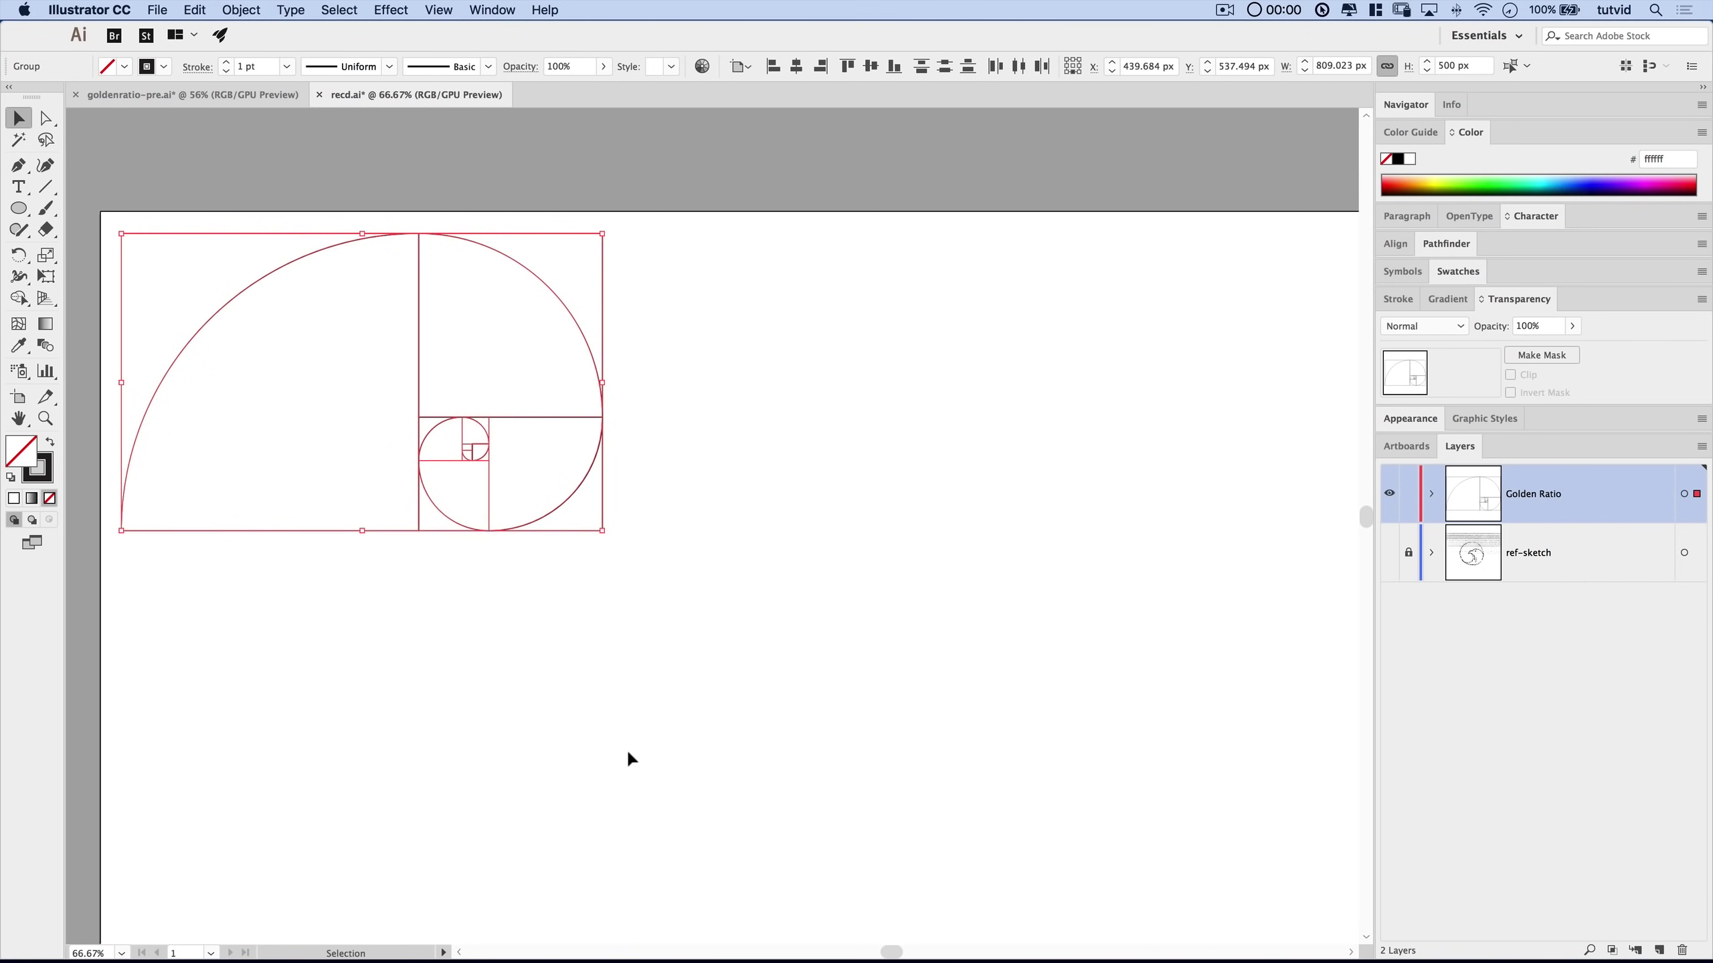
{"action": "left_click", "coordinate": [630, 759]}
{"action": "scroll", "coordinate": [466, 451], "scroll_direction": "up", "scroll_amount": 2}
{"action": "scroll", "coordinate": [466, 452], "scroll_direction": "left", "scroll_amount": 4}
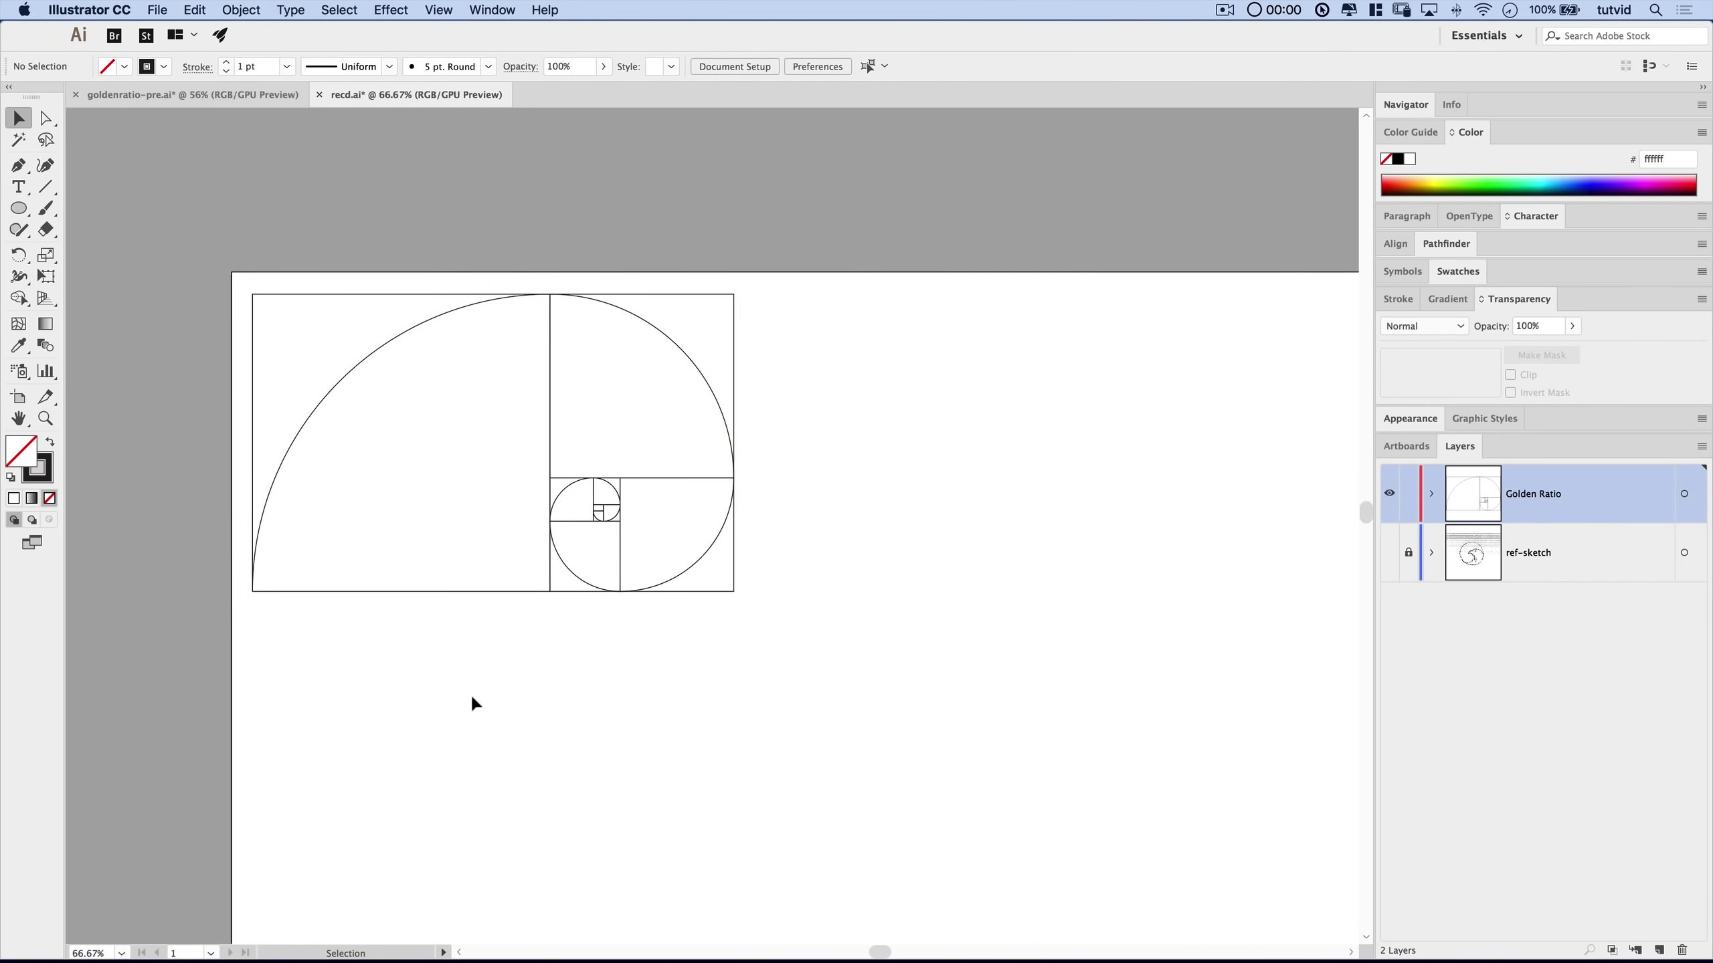
Group all the pieces of the golden spiral into a single object.
{"action": "mouse_move", "coordinate": [887, 475]}
{"action": "left_mouse_down"}
{"action": "mouse_move", "coordinate": [883, 344]}
{"action": "mouse_move", "coordinate": [898, 458]}
{"action": "left_mouse_up"}
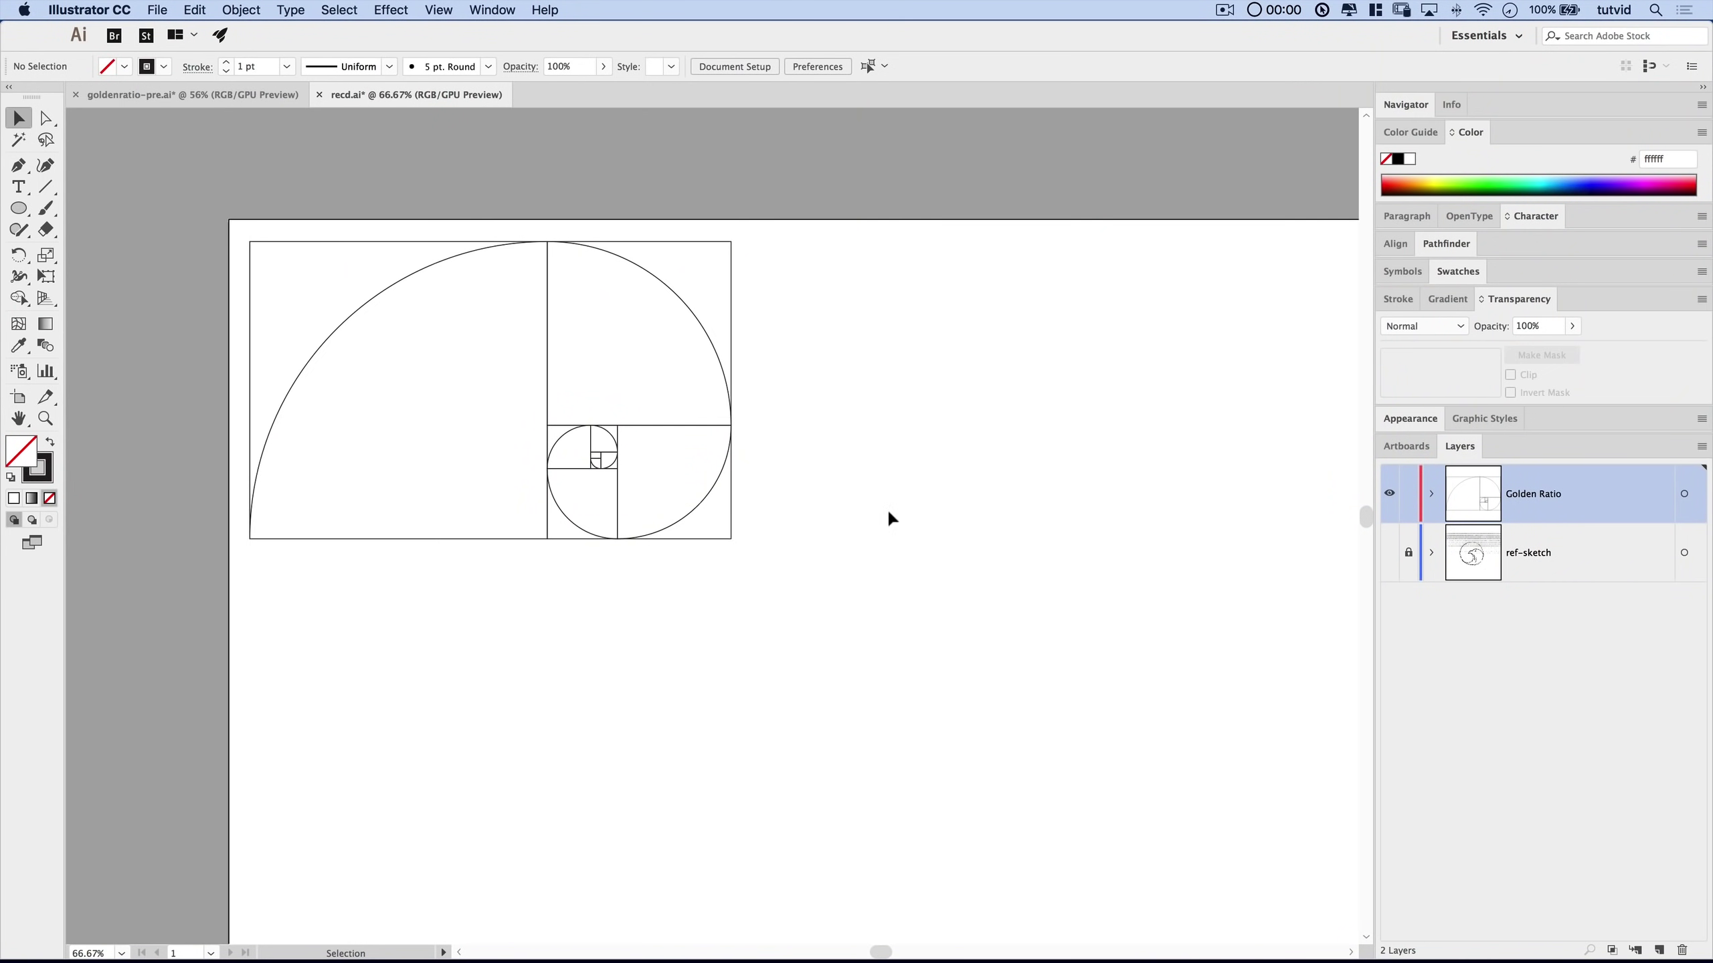
{"action": "left_click_drag", "start_coordinate": [290, 221], "coordinate": [877, 596]}
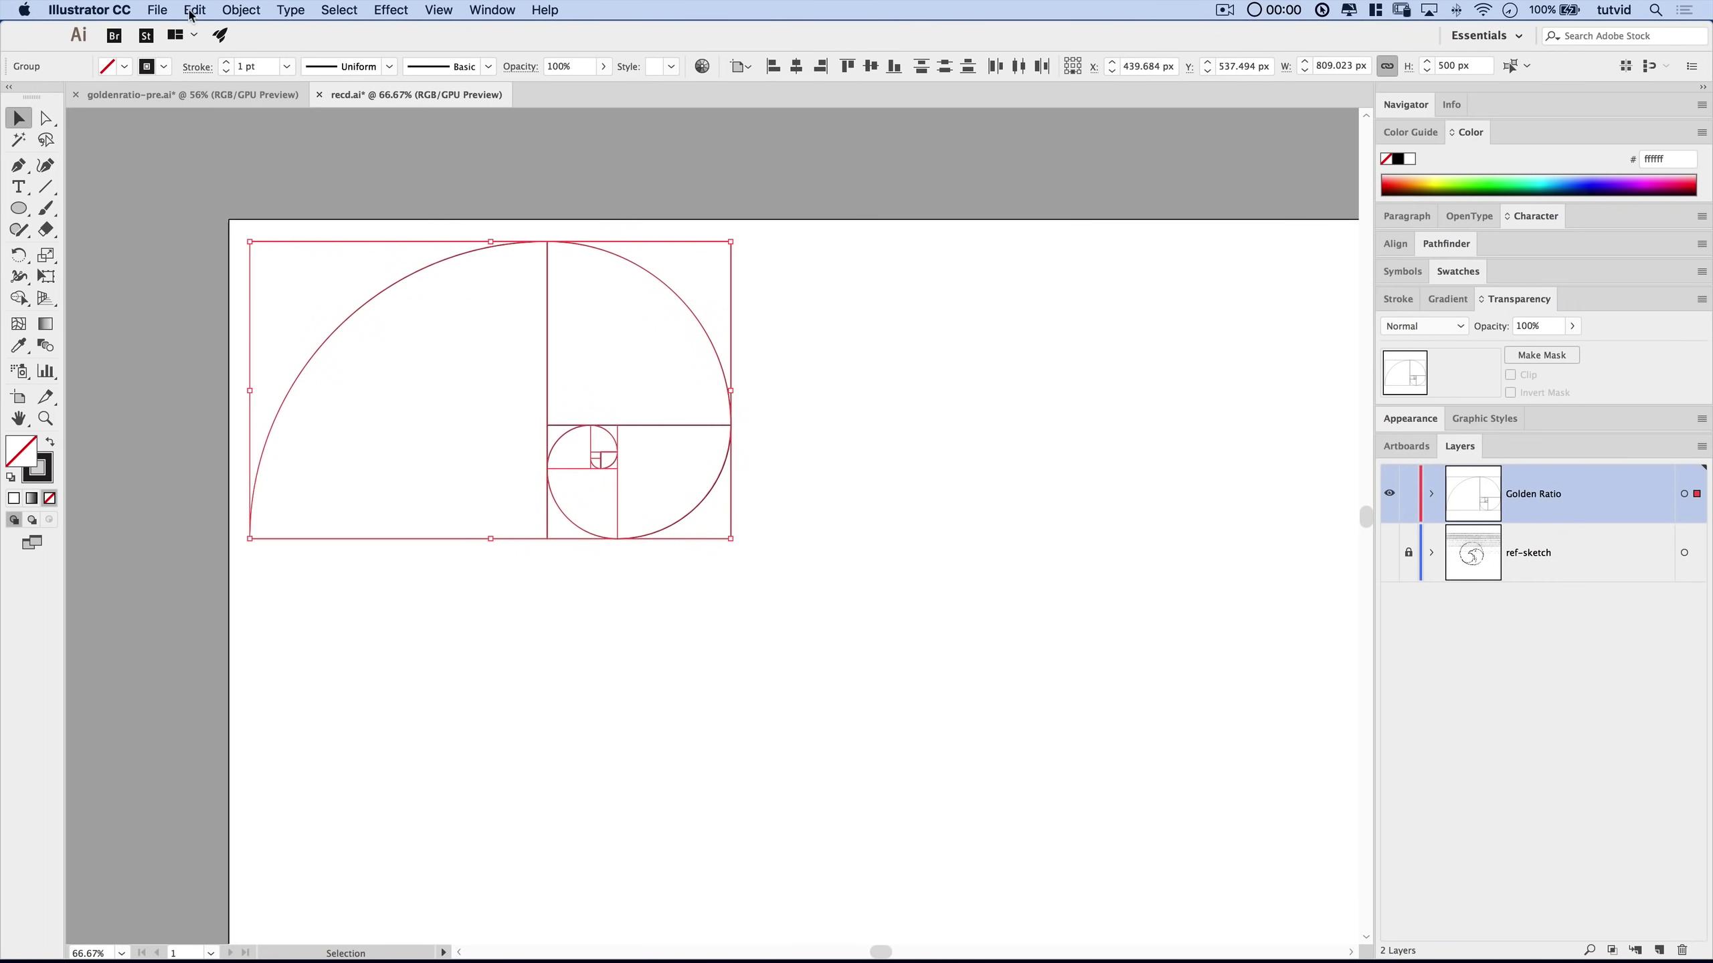
{"action": "left_click", "coordinate": [242, 10]}
{"action": "left_click", "coordinate": [258, 93]}
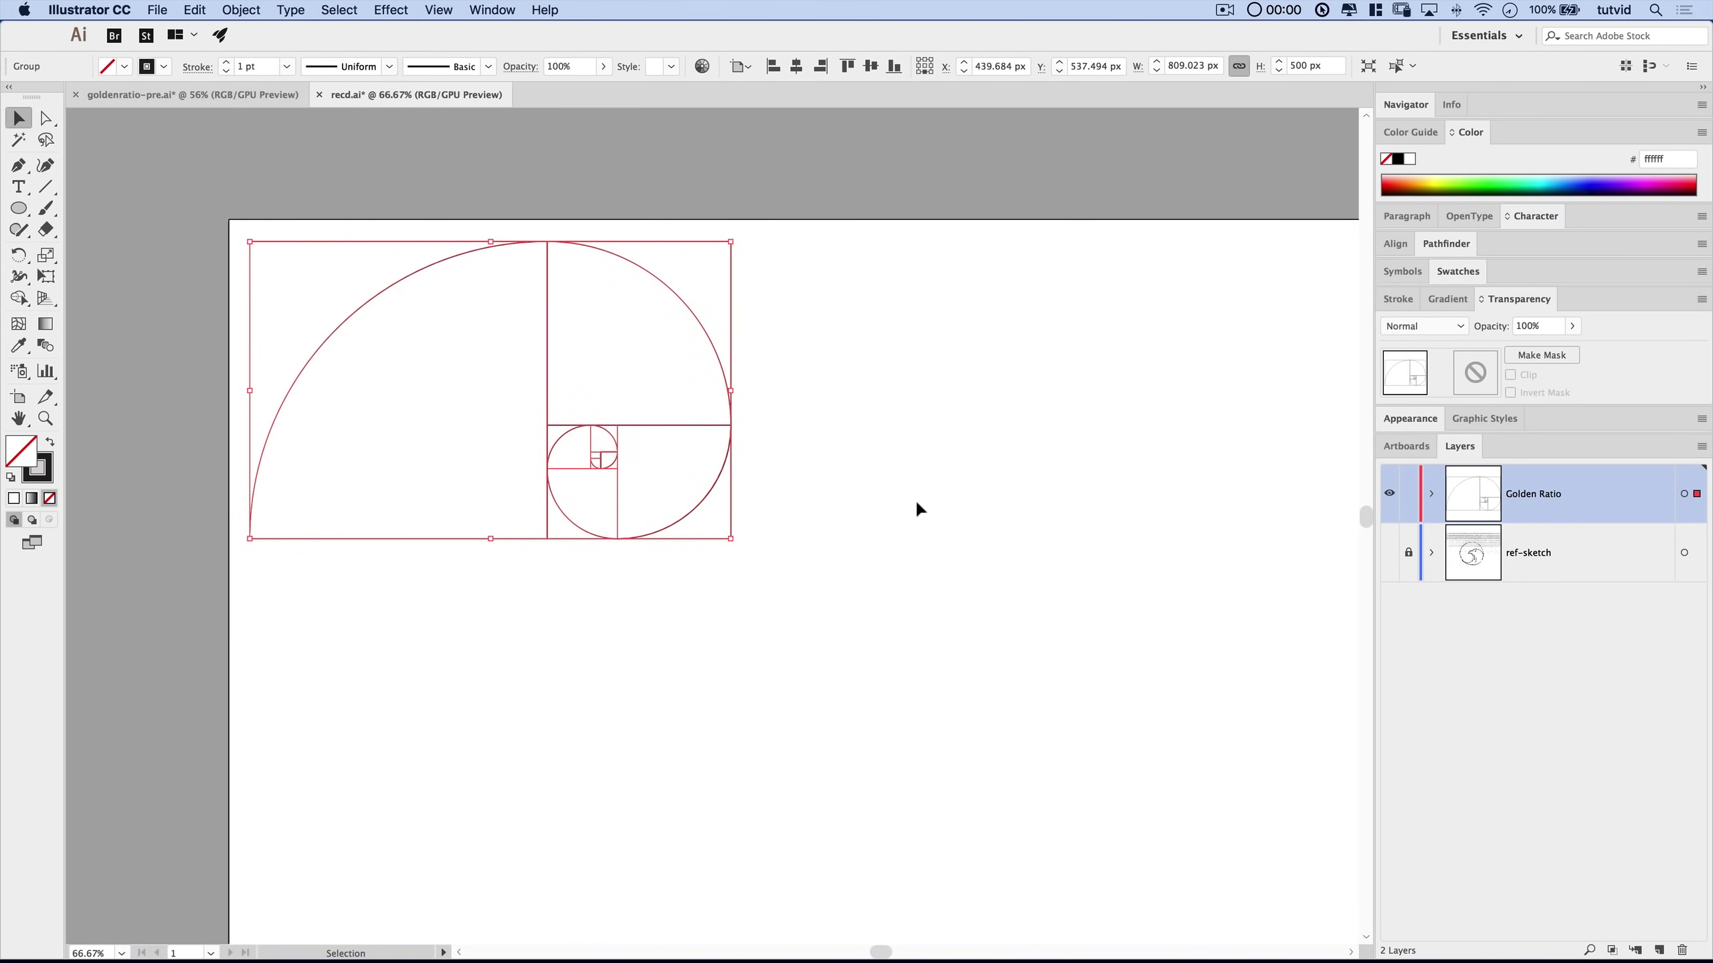
{"action": "left_click", "coordinate": [865, 443]}
Show the ref-sketch layer with the bird sketch on the artboard.
{"action": "left_click", "coordinate": [18, 208]}
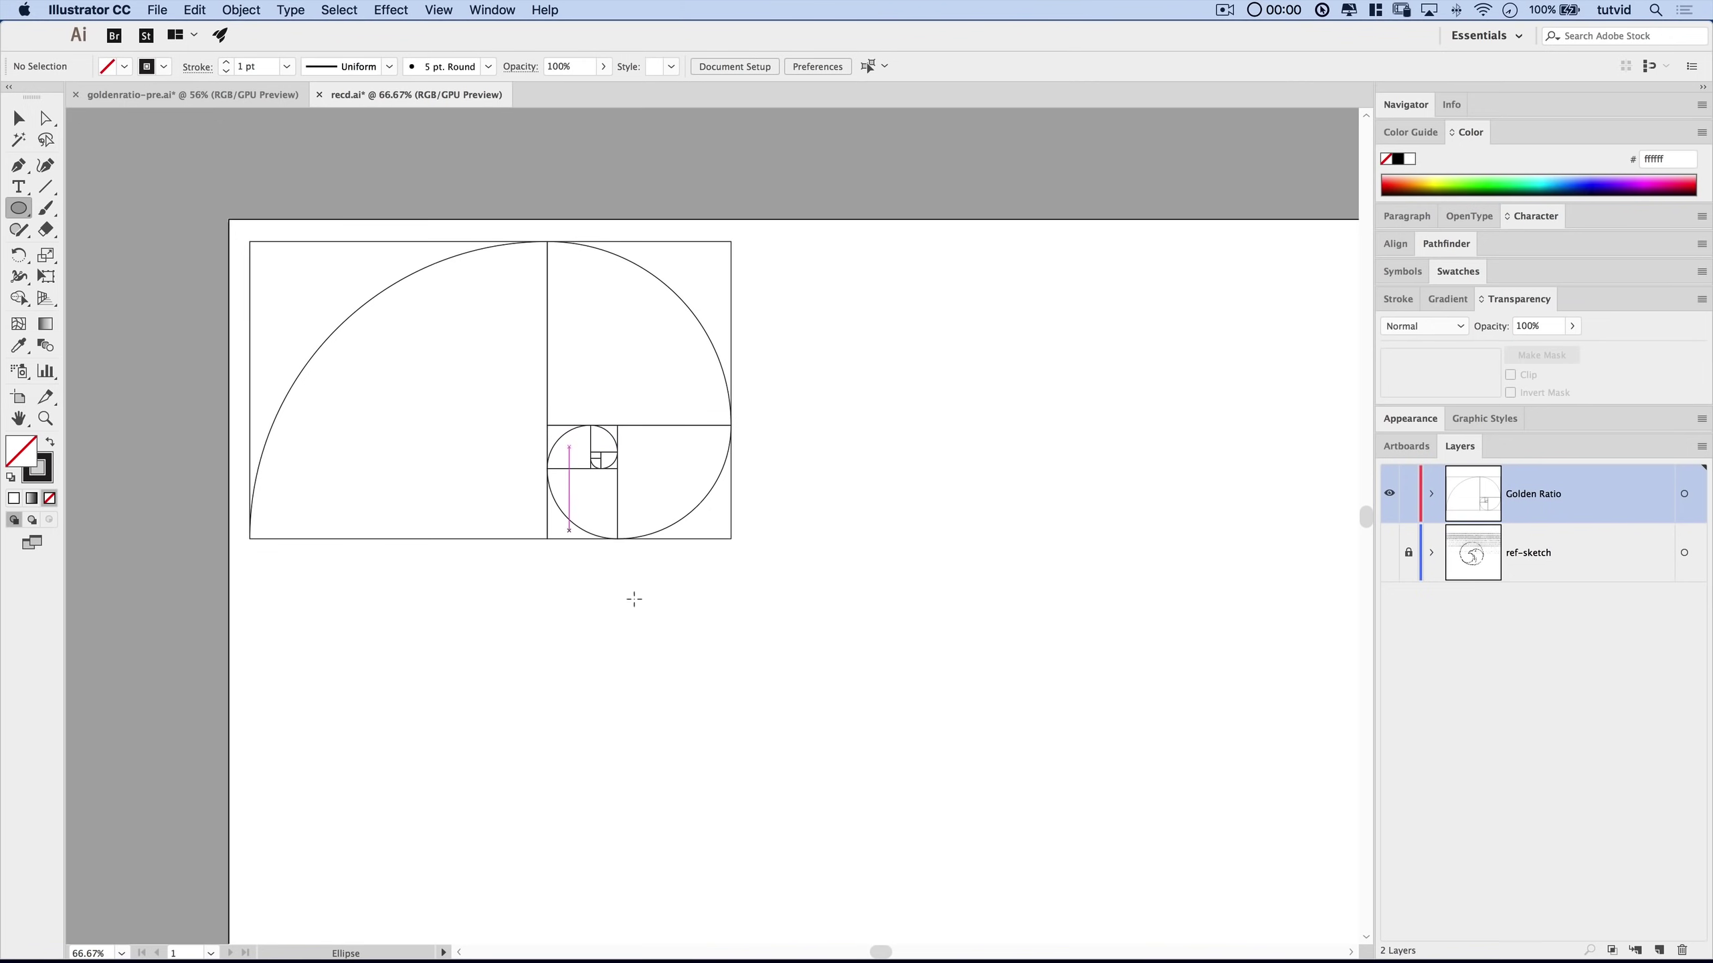
{"action": "left_click", "coordinate": [1389, 552]}
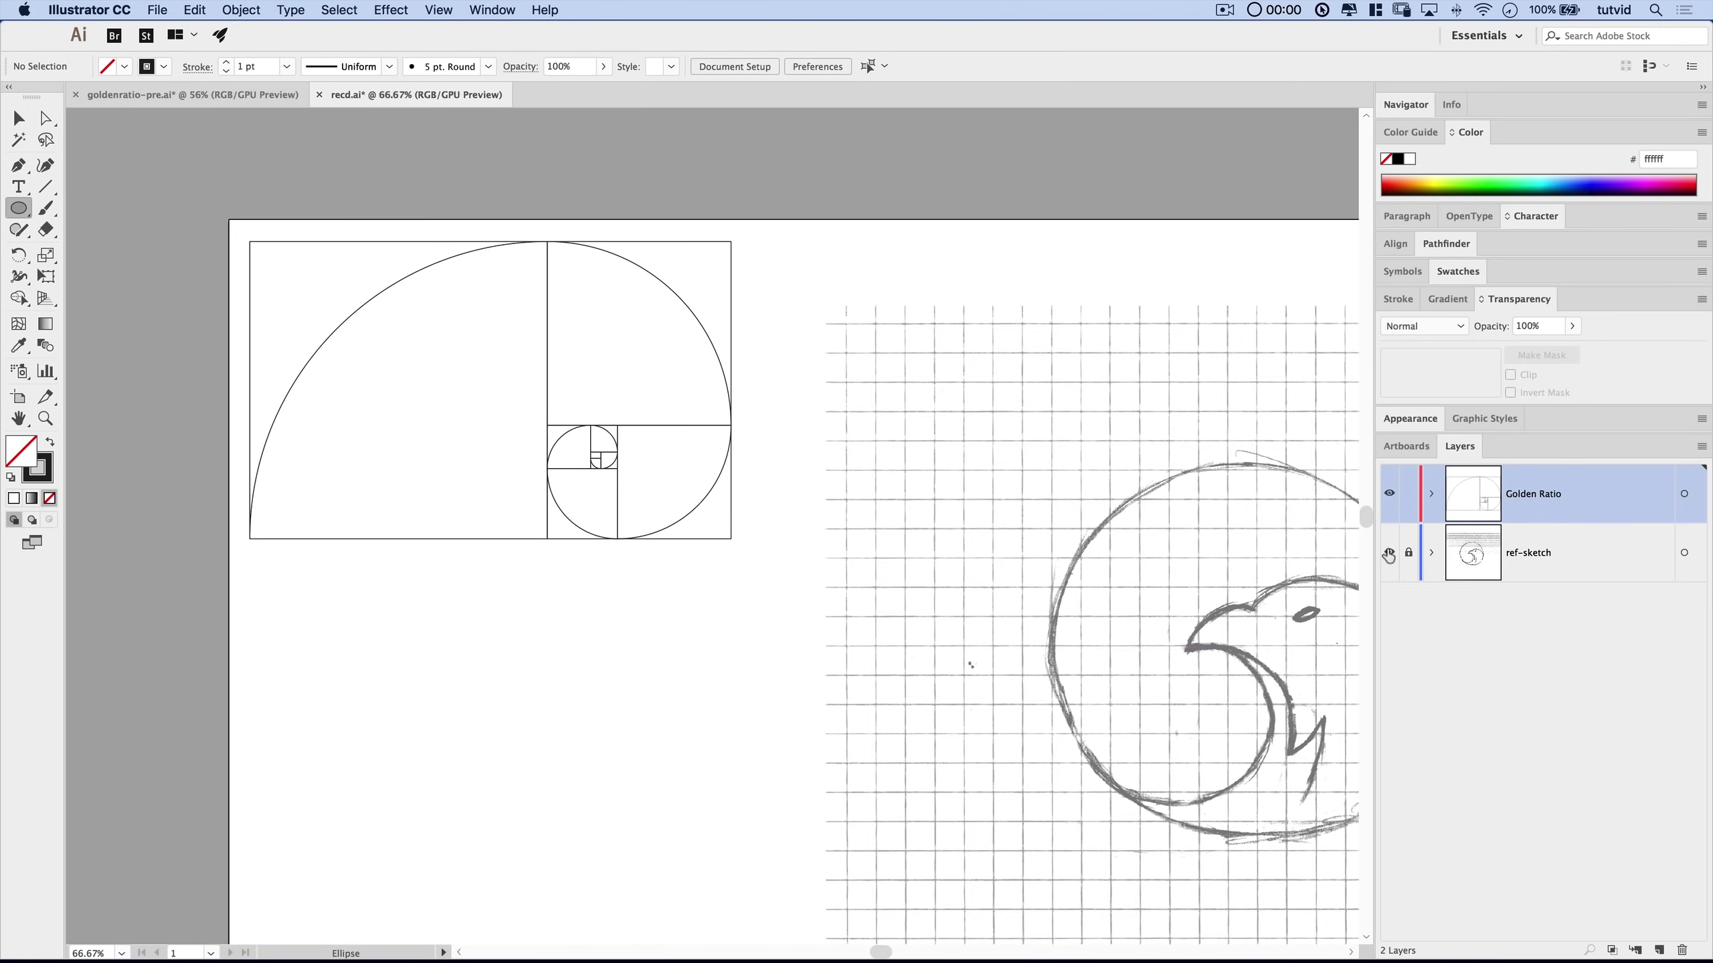
{"action": "scroll", "coordinate": [849, 612], "scroll_direction": "down", "scroll_amount": 3}
{"action": "scroll", "coordinate": [849, 613], "scroll_direction": "right", "scroll_amount": 10}
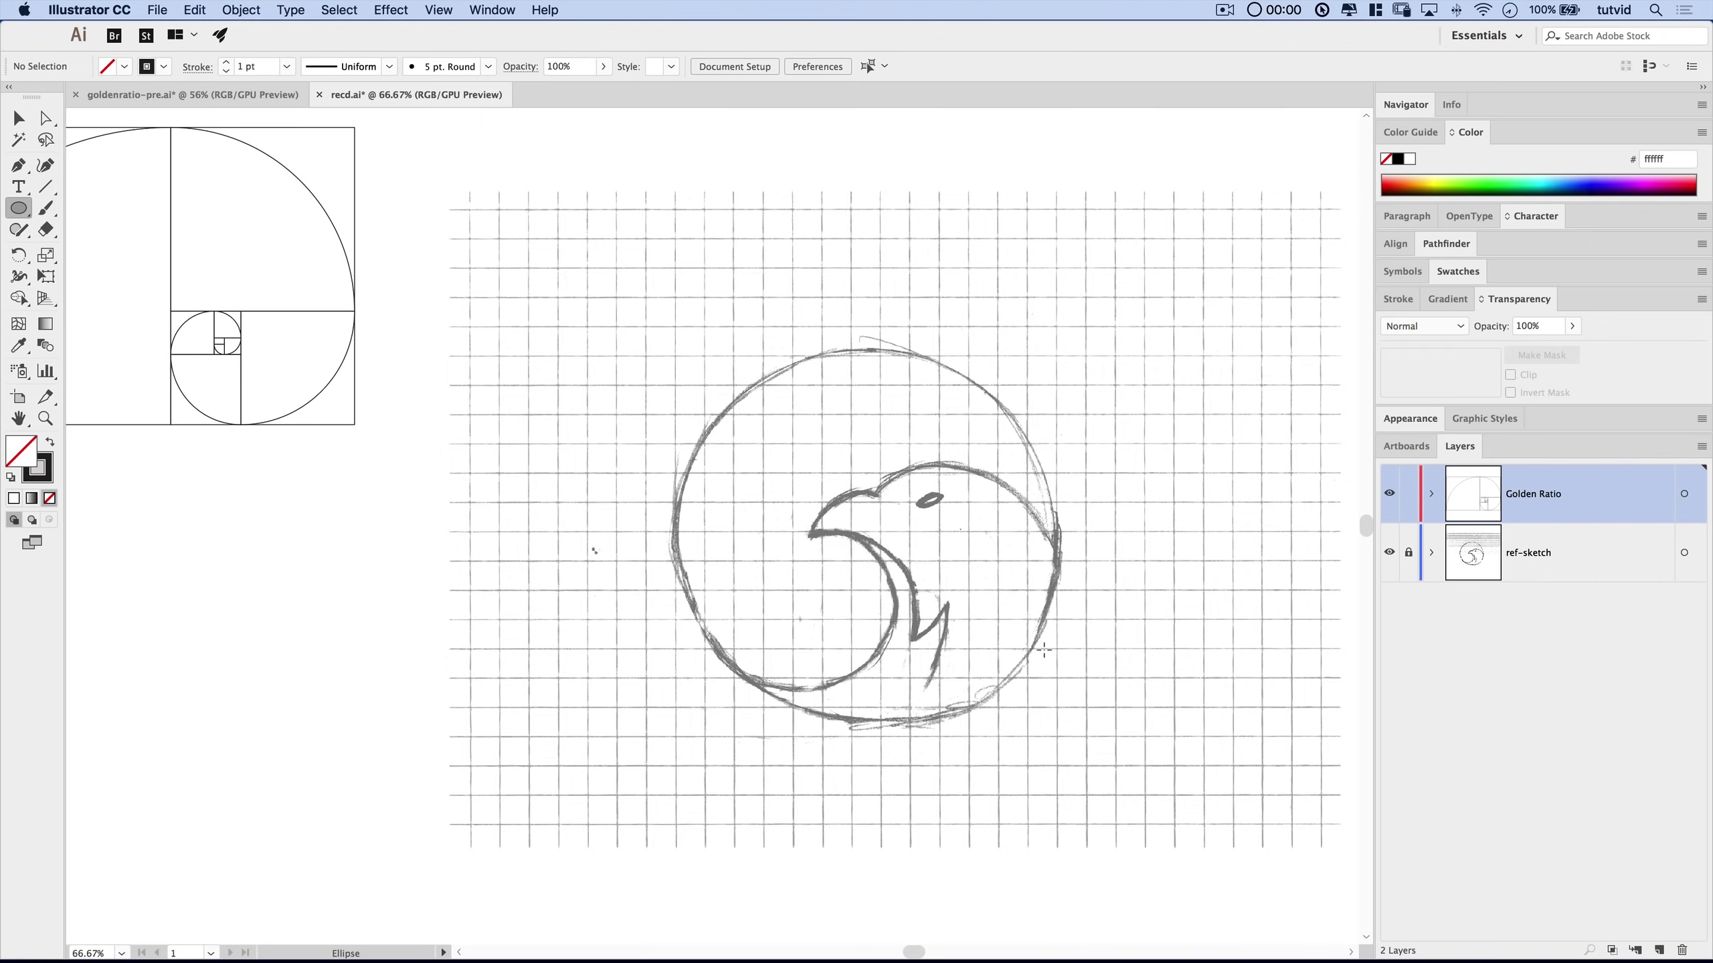
Draw a 500 px circle that fills the spiral's largest square and move it to the empty area below the spiral.
{"action": "left_click_drag", "start_coordinate": [690, 453], "coordinate": [1019, 453]}
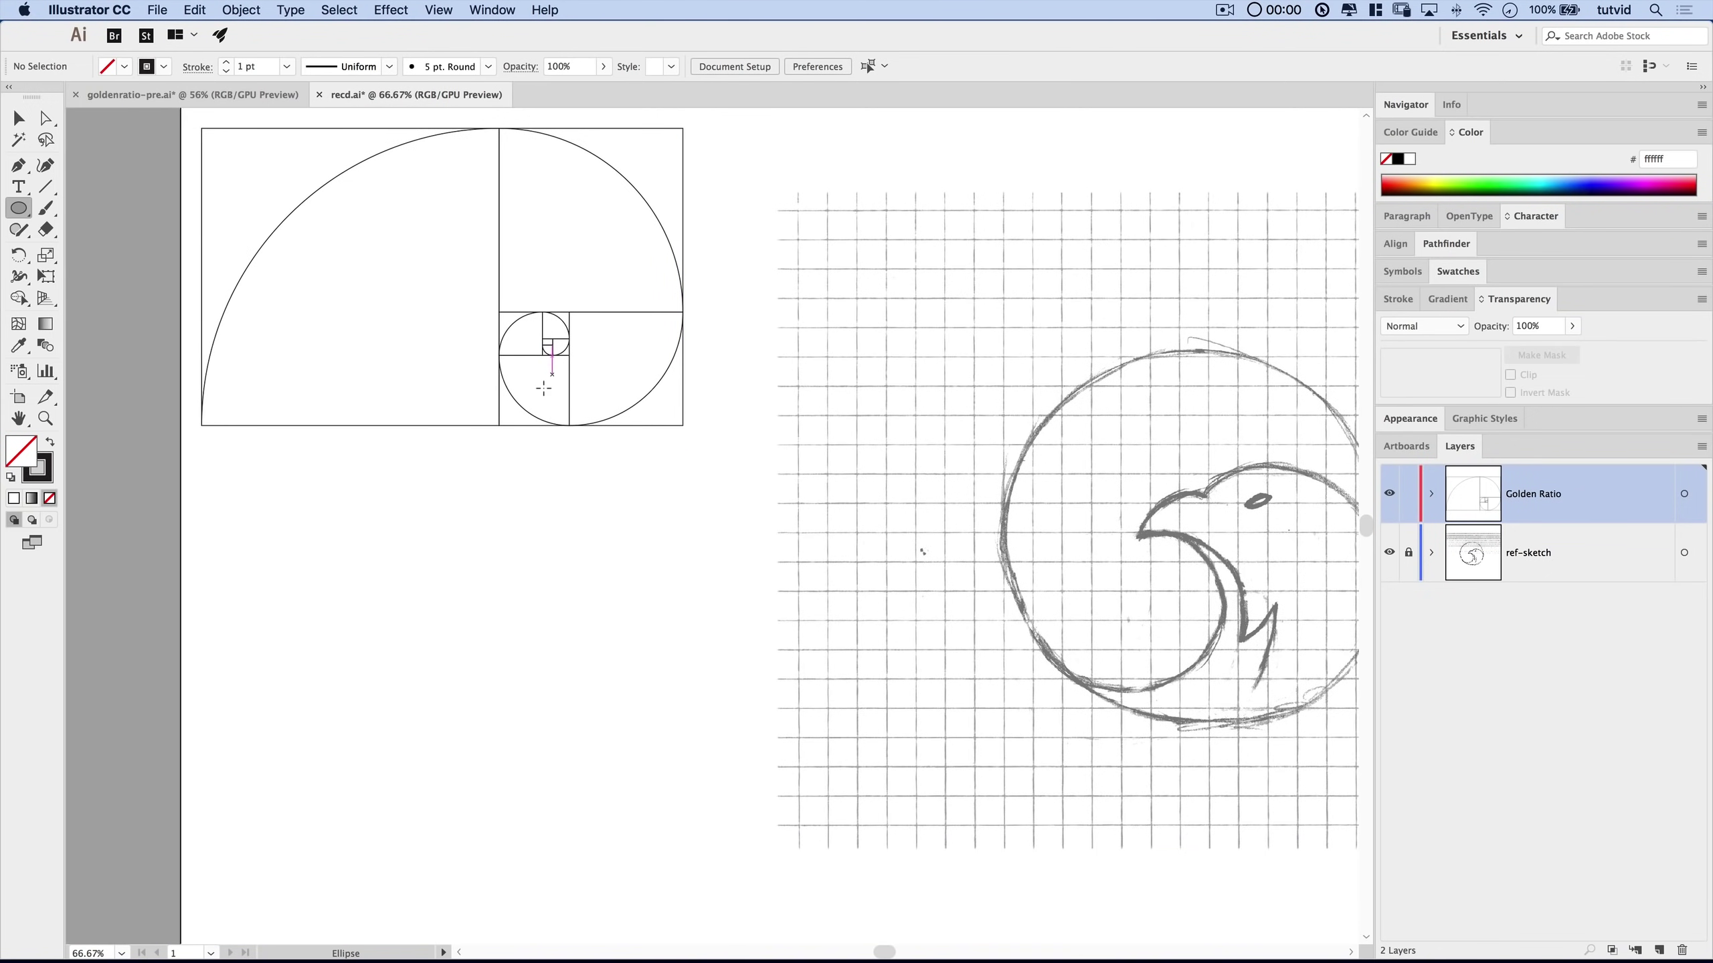
{"action": "left_click_drag", "start_coordinate": [1143, 597], "coordinate": [879, 657]}
{"action": "left_click_drag", "start_coordinate": [345, 466], "coordinate": [835, 556]}
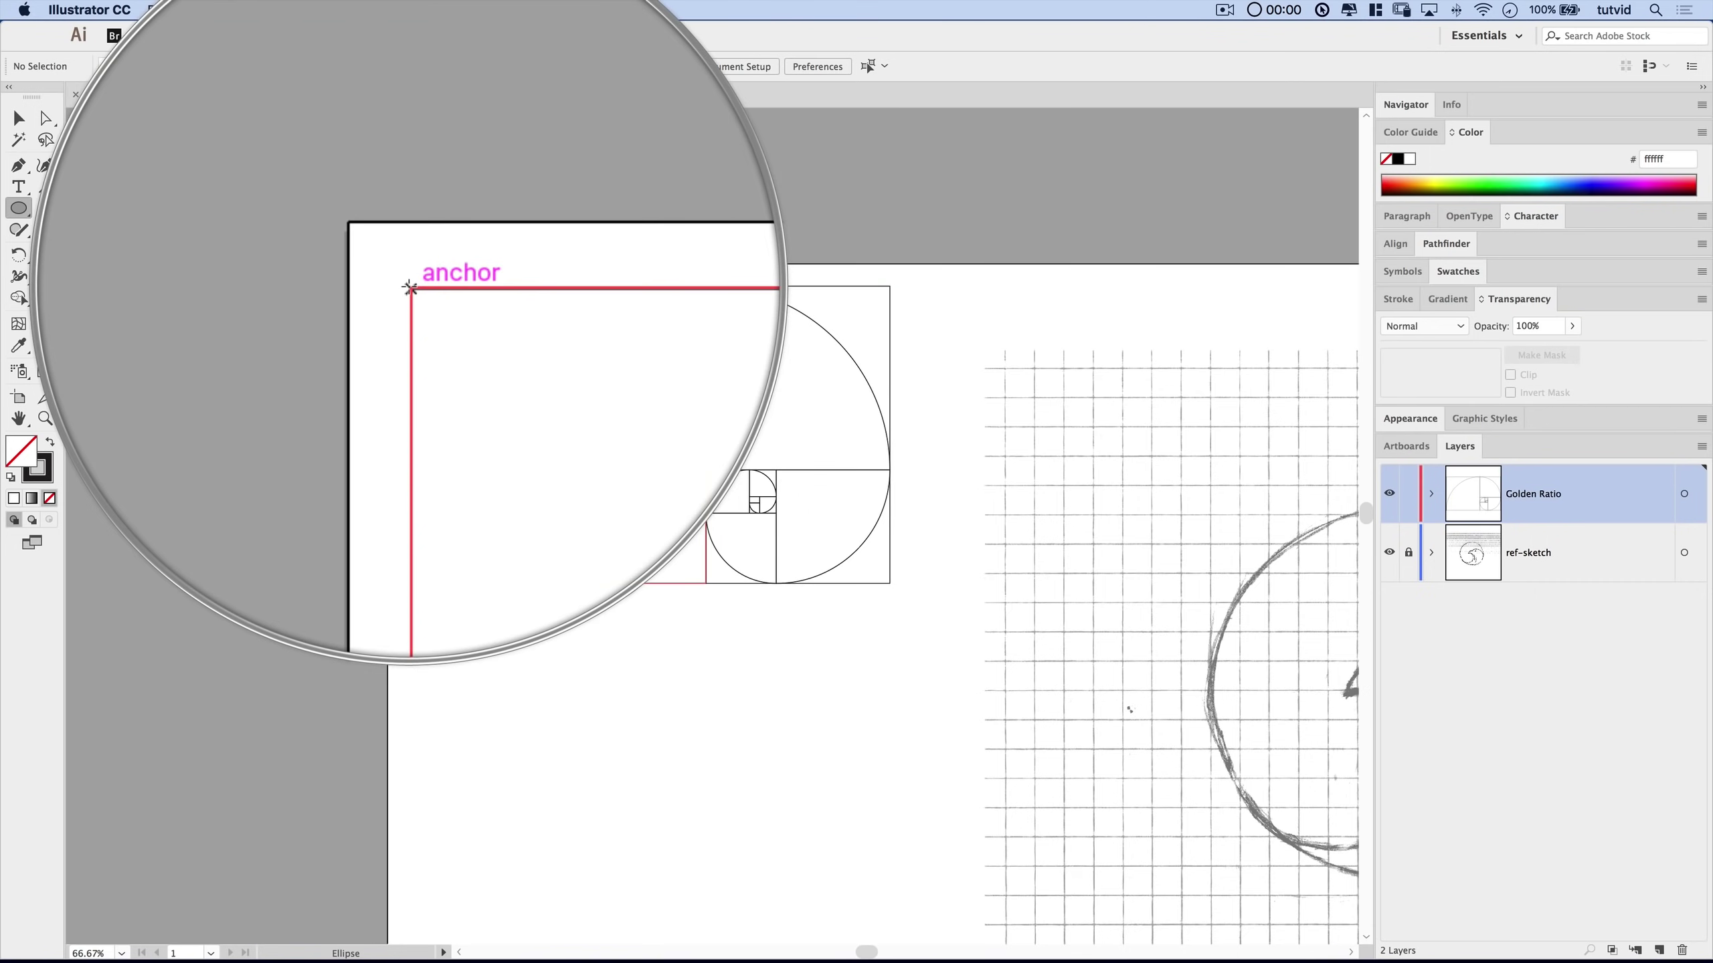
{"action": "left_click_drag", "start_coordinate": [410, 287], "coordinate": [706, 568]}
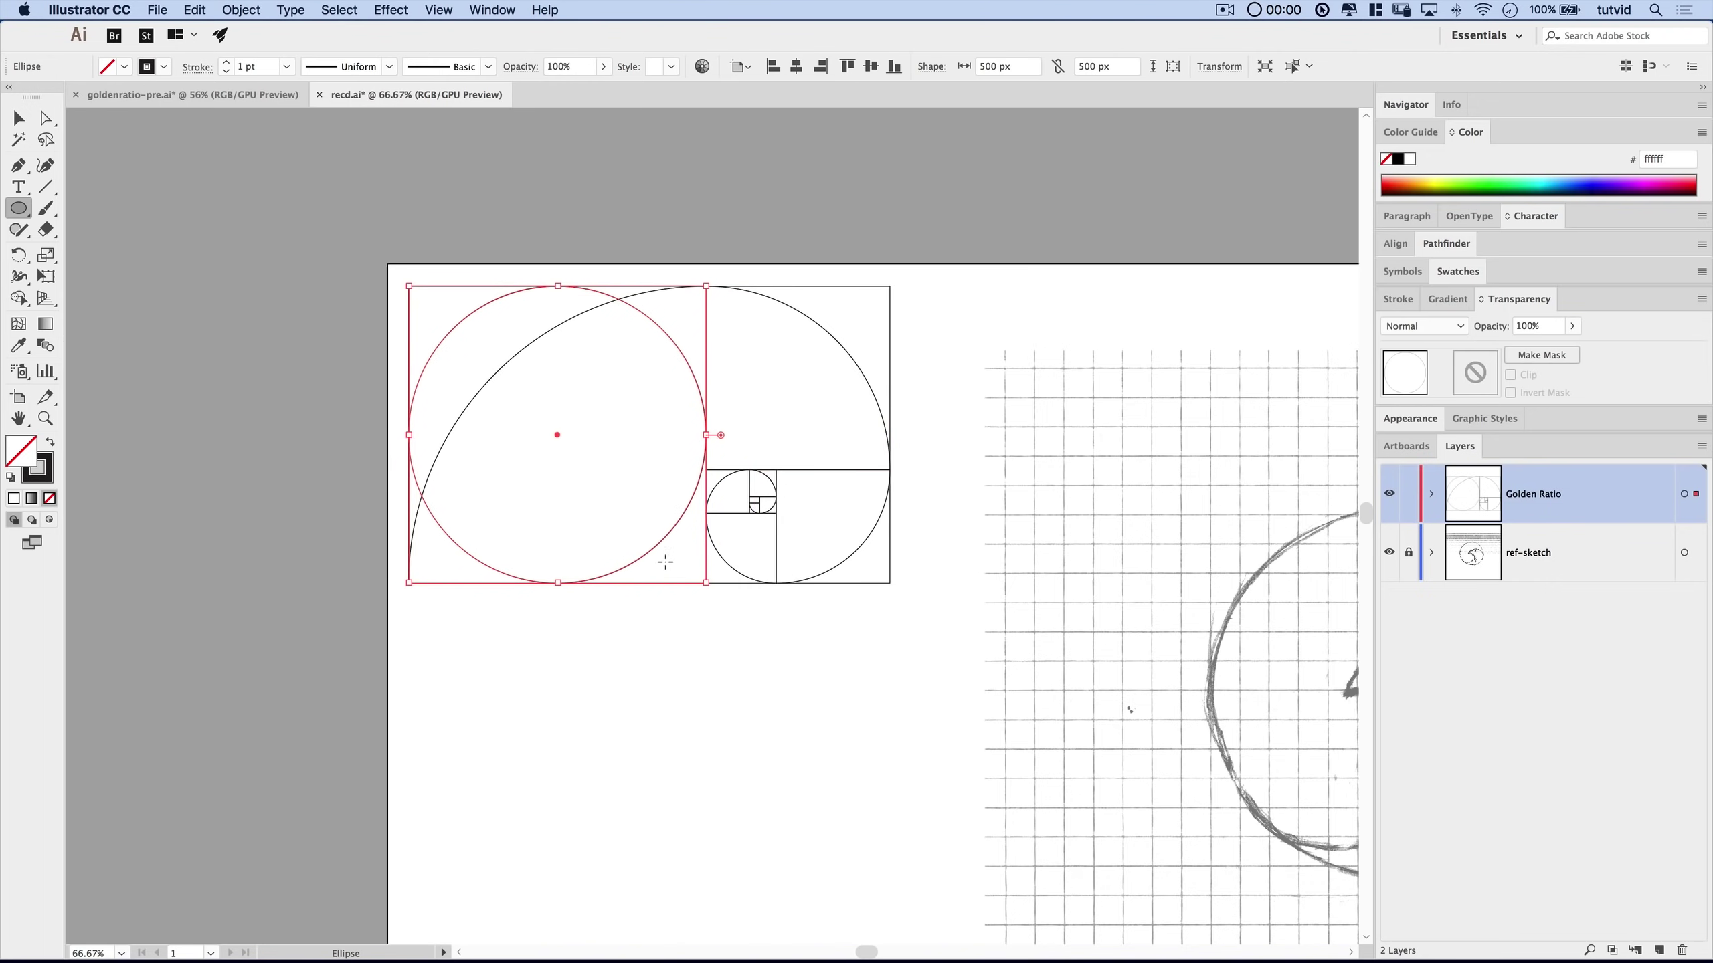
{"action": "key", "text": "v"}
{"action": "left_click_drag", "start_coordinate": [677, 342], "coordinate": [607, 382]}
{"action": "key", "text": "space"}
{"action": "key", "text": "space"}
{"action": "left_click_drag", "start_coordinate": [684, 330], "coordinate": [810, 616]}
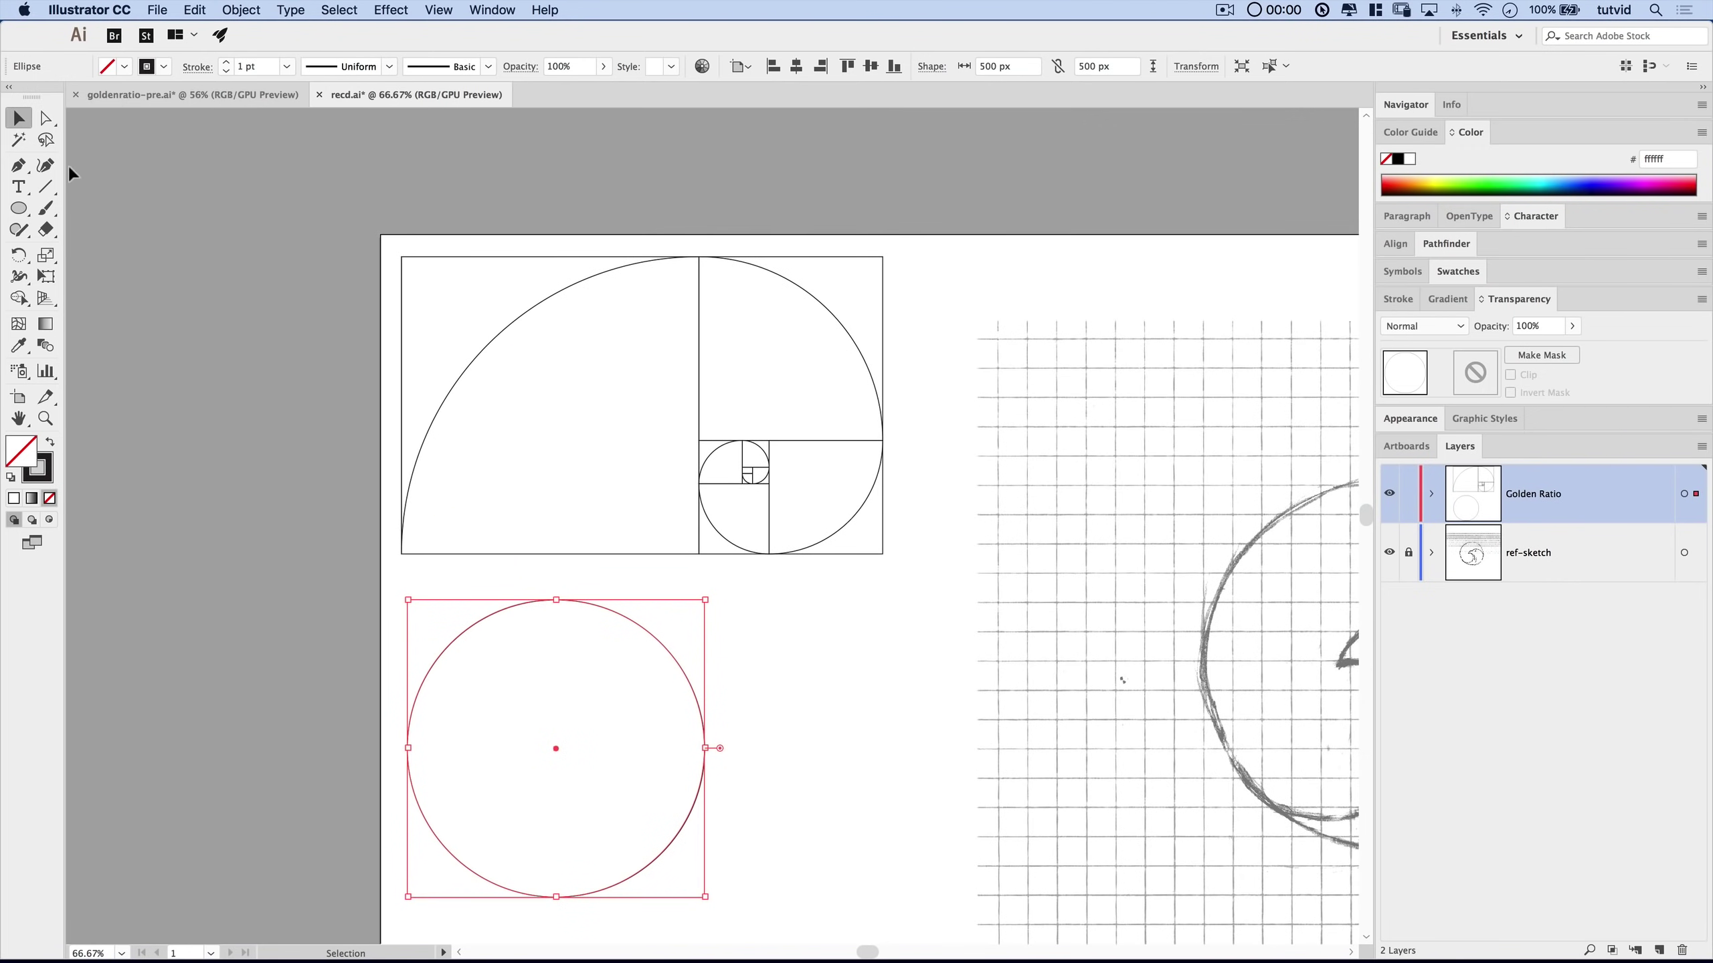
Try a second circle about 310 px wide, drawn in the second-largest square and moved beside the large circle, and delete it.
{"action": "left_click", "coordinate": [18, 208]}
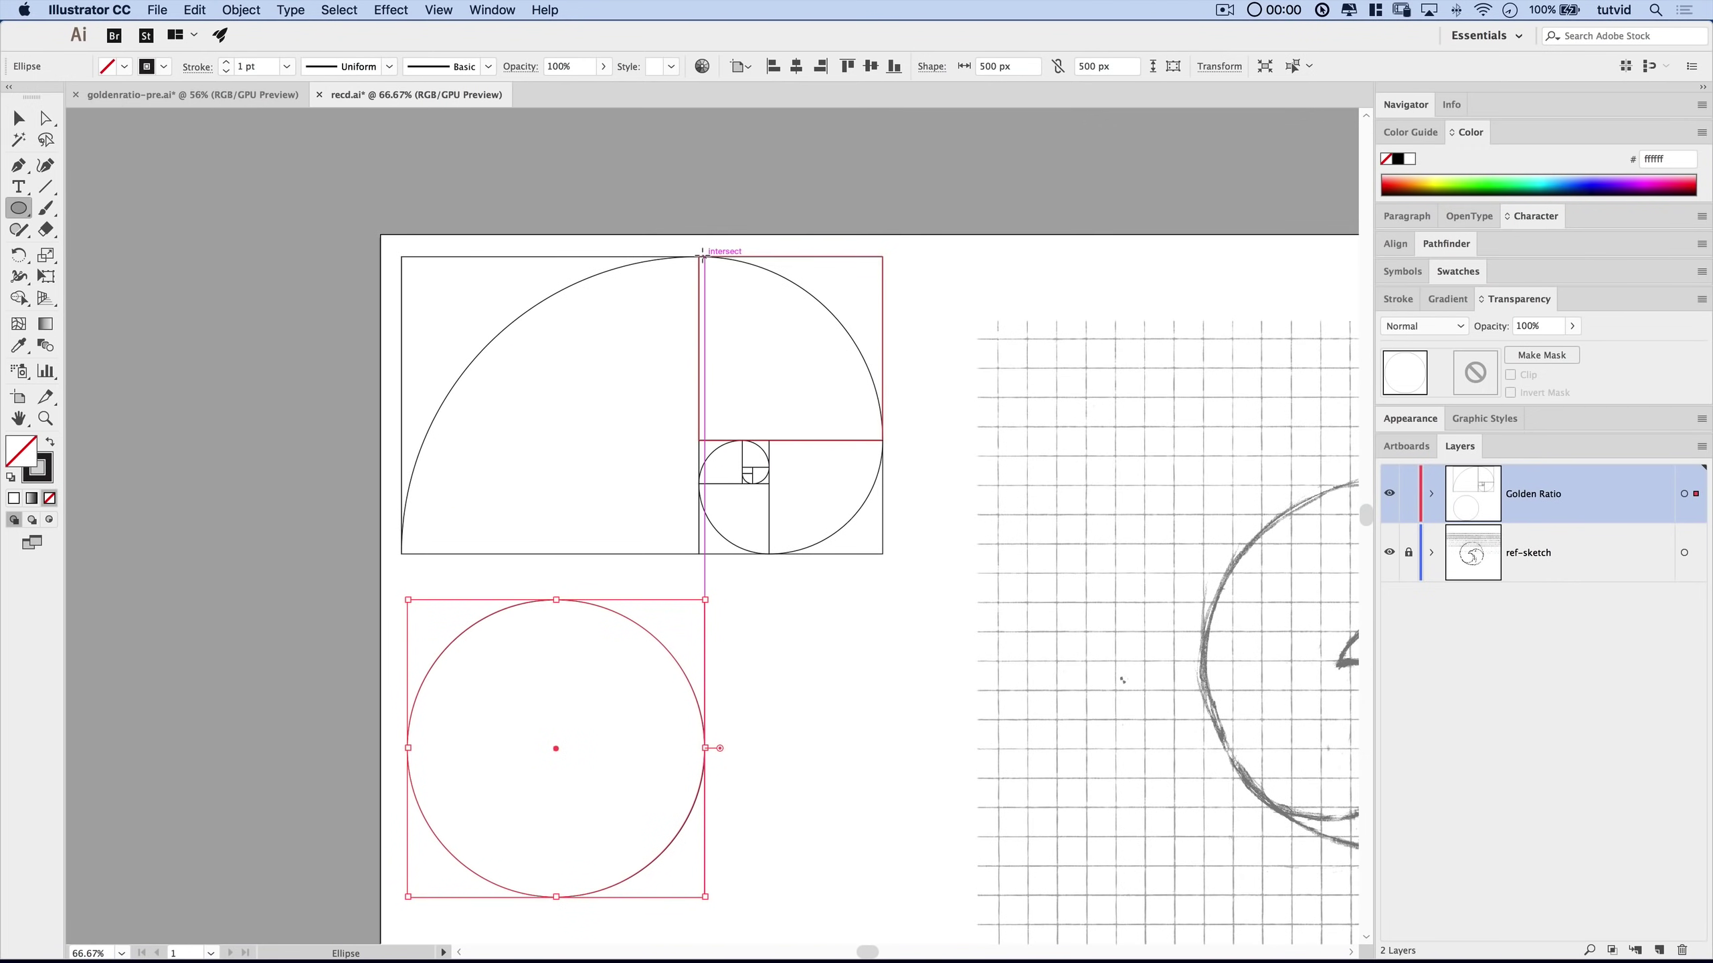
{"action": "mouse_move", "coordinate": [701, 257]}
{"action": "left_mouse_down"}
{"action": "mouse_move", "coordinate": [911, 413]}
{"action": "mouse_move", "coordinate": [883, 399]}
{"action": "left_mouse_up"}
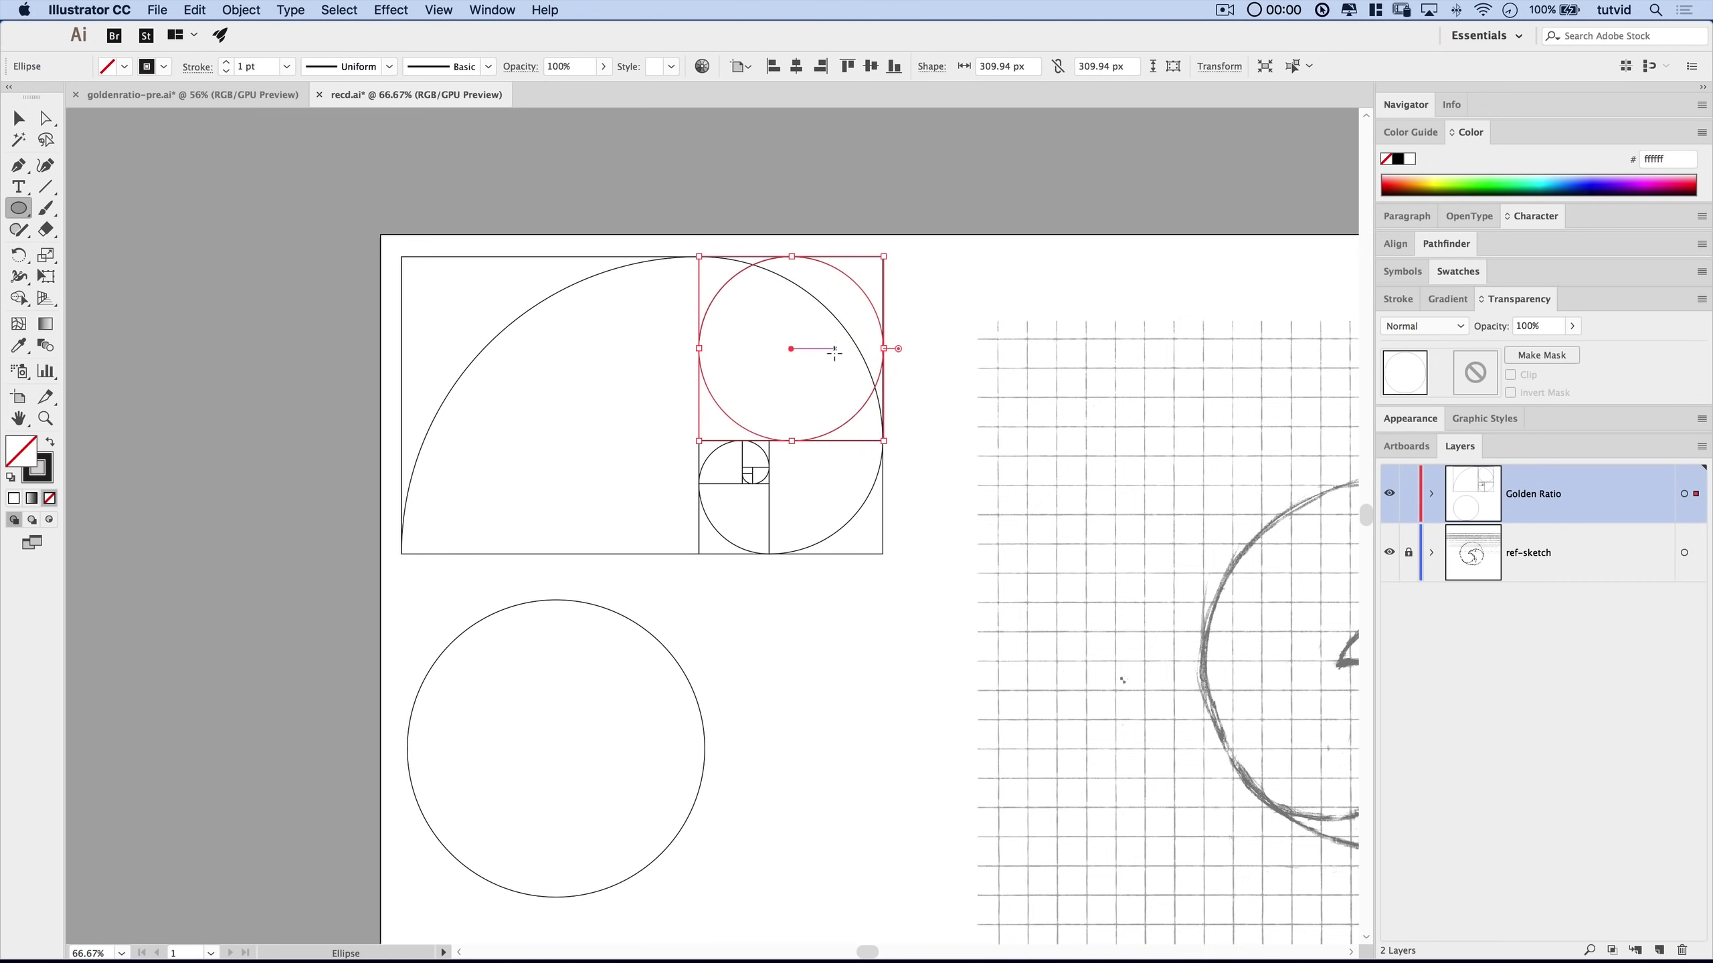
{"action": "key", "text": "v"}
{"action": "left_click_drag", "start_coordinate": [854, 289], "coordinate": [916, 719]}
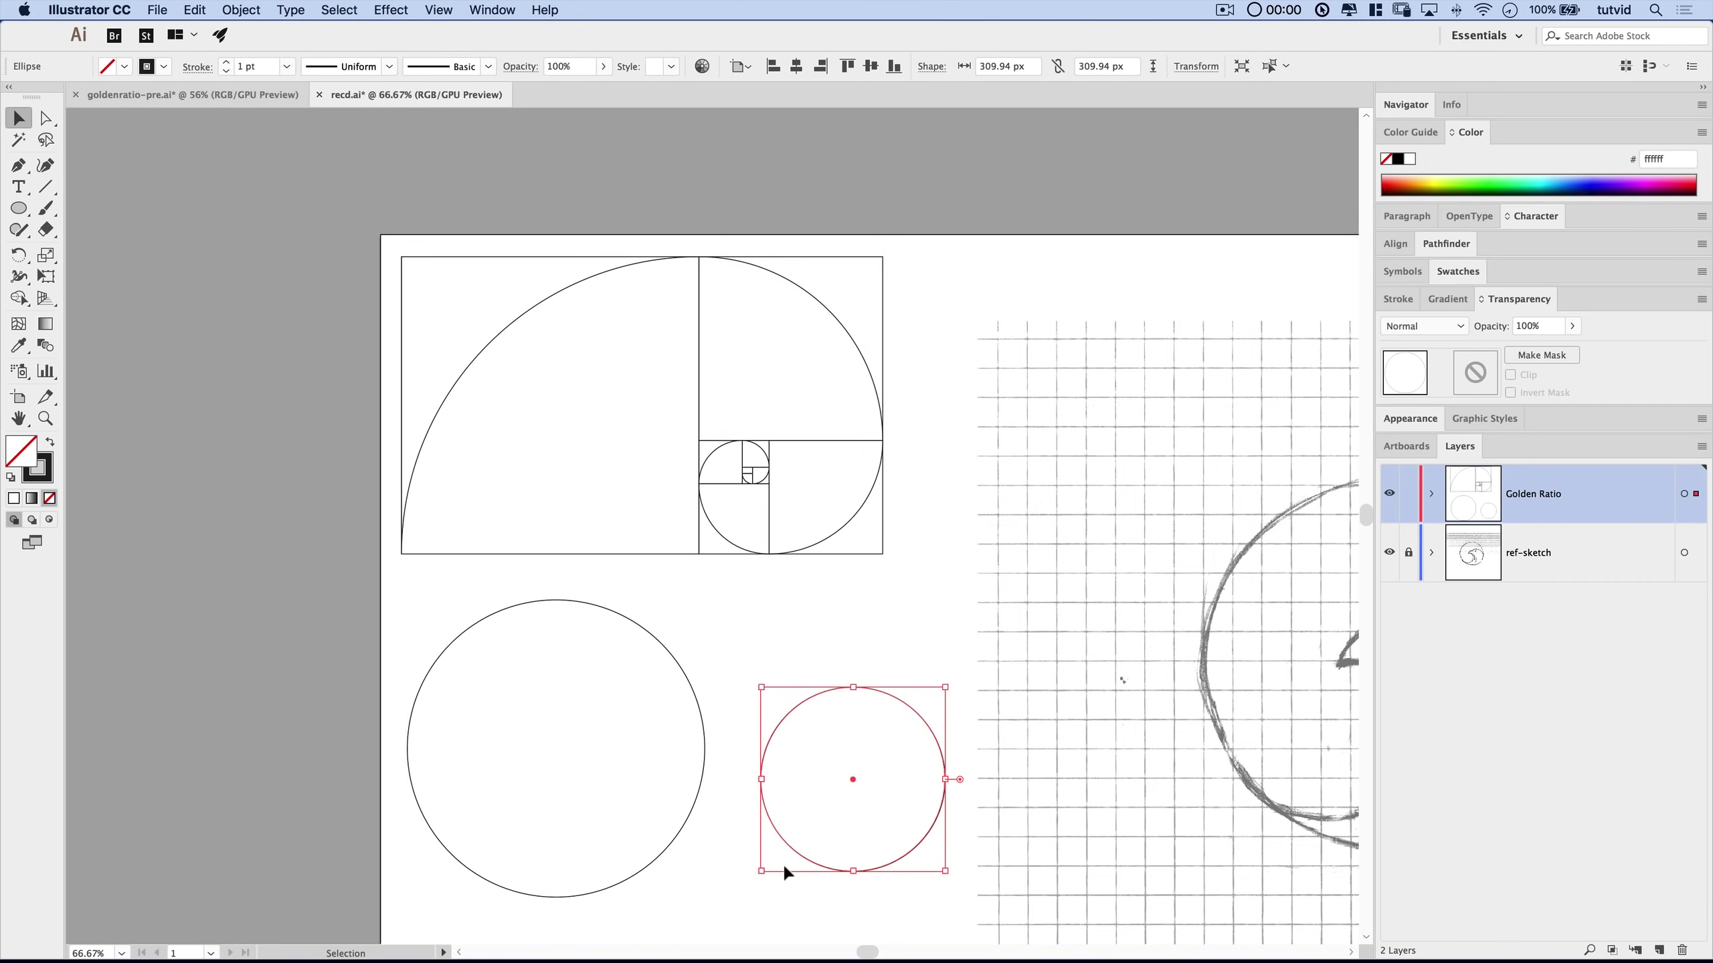
{"action": "key", "text": "BackSpace"}
Duplicate the 500 px circle to its lower right, overlapping the original.
{"action": "scroll", "coordinate": [689, 486], "scroll_direction": "down", "scroll_amount": 5}
{"action": "left_click_drag", "start_coordinate": [685, 439], "coordinate": [912, 588]}
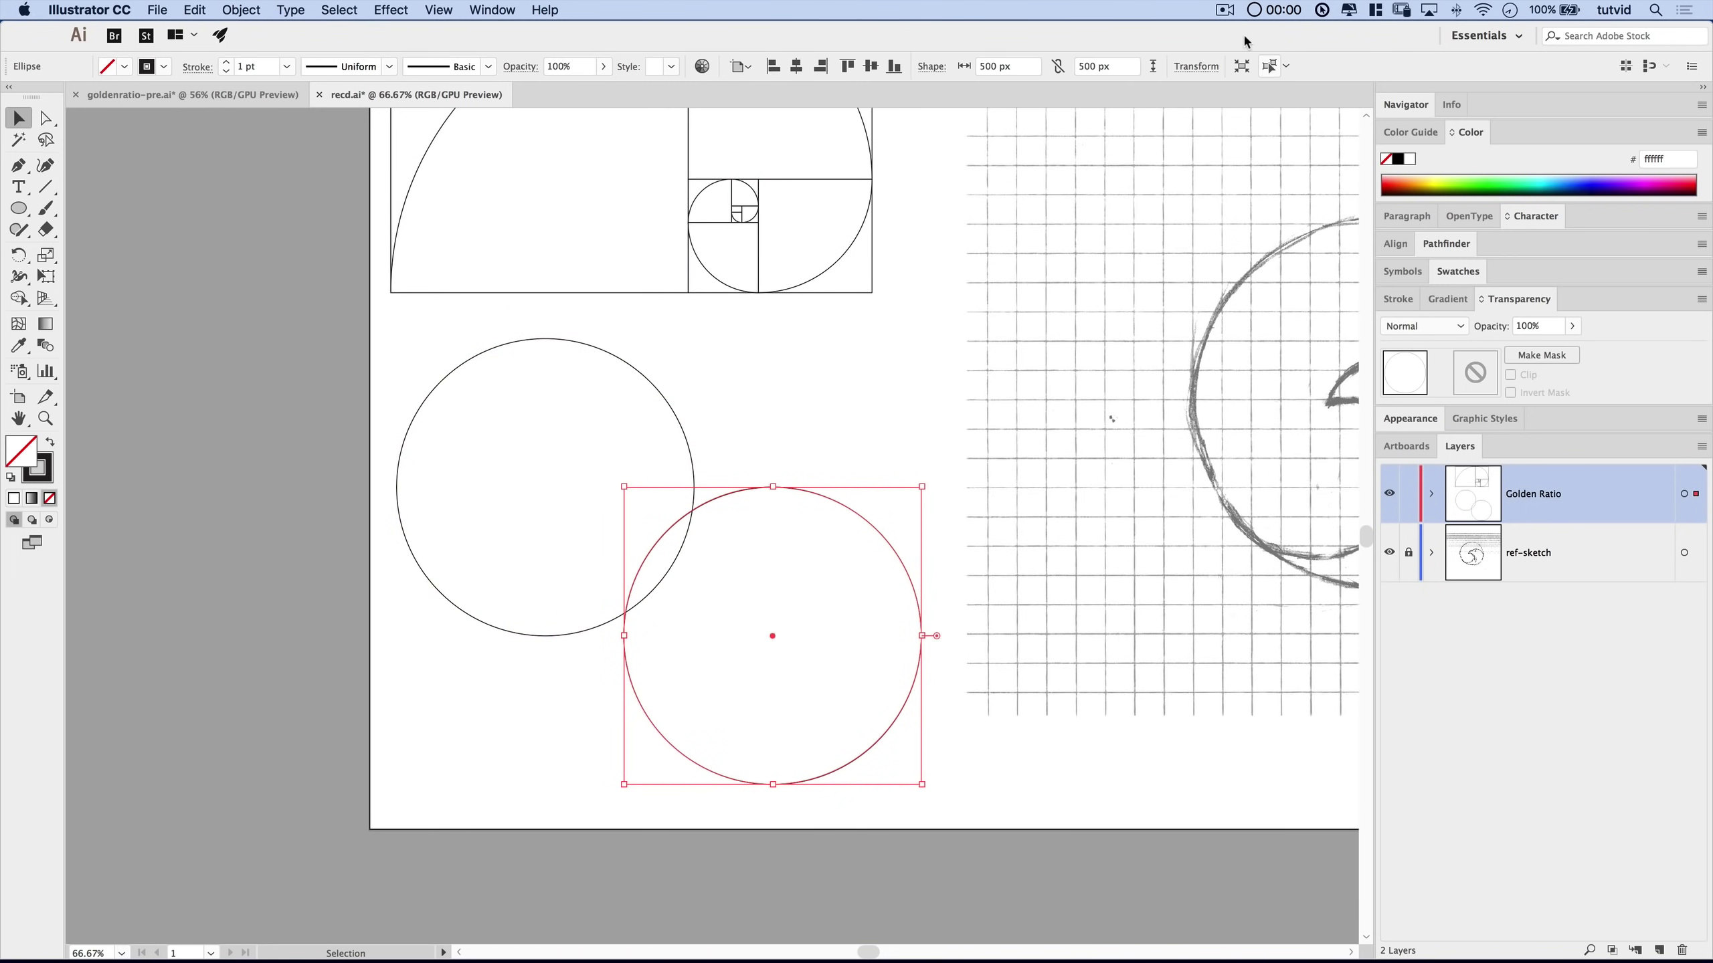
Try dividing the duplicate's 500 px width by 1.618 with width and height unlinked, and undo the change.
{"action": "left_click", "coordinate": [1035, 62]}
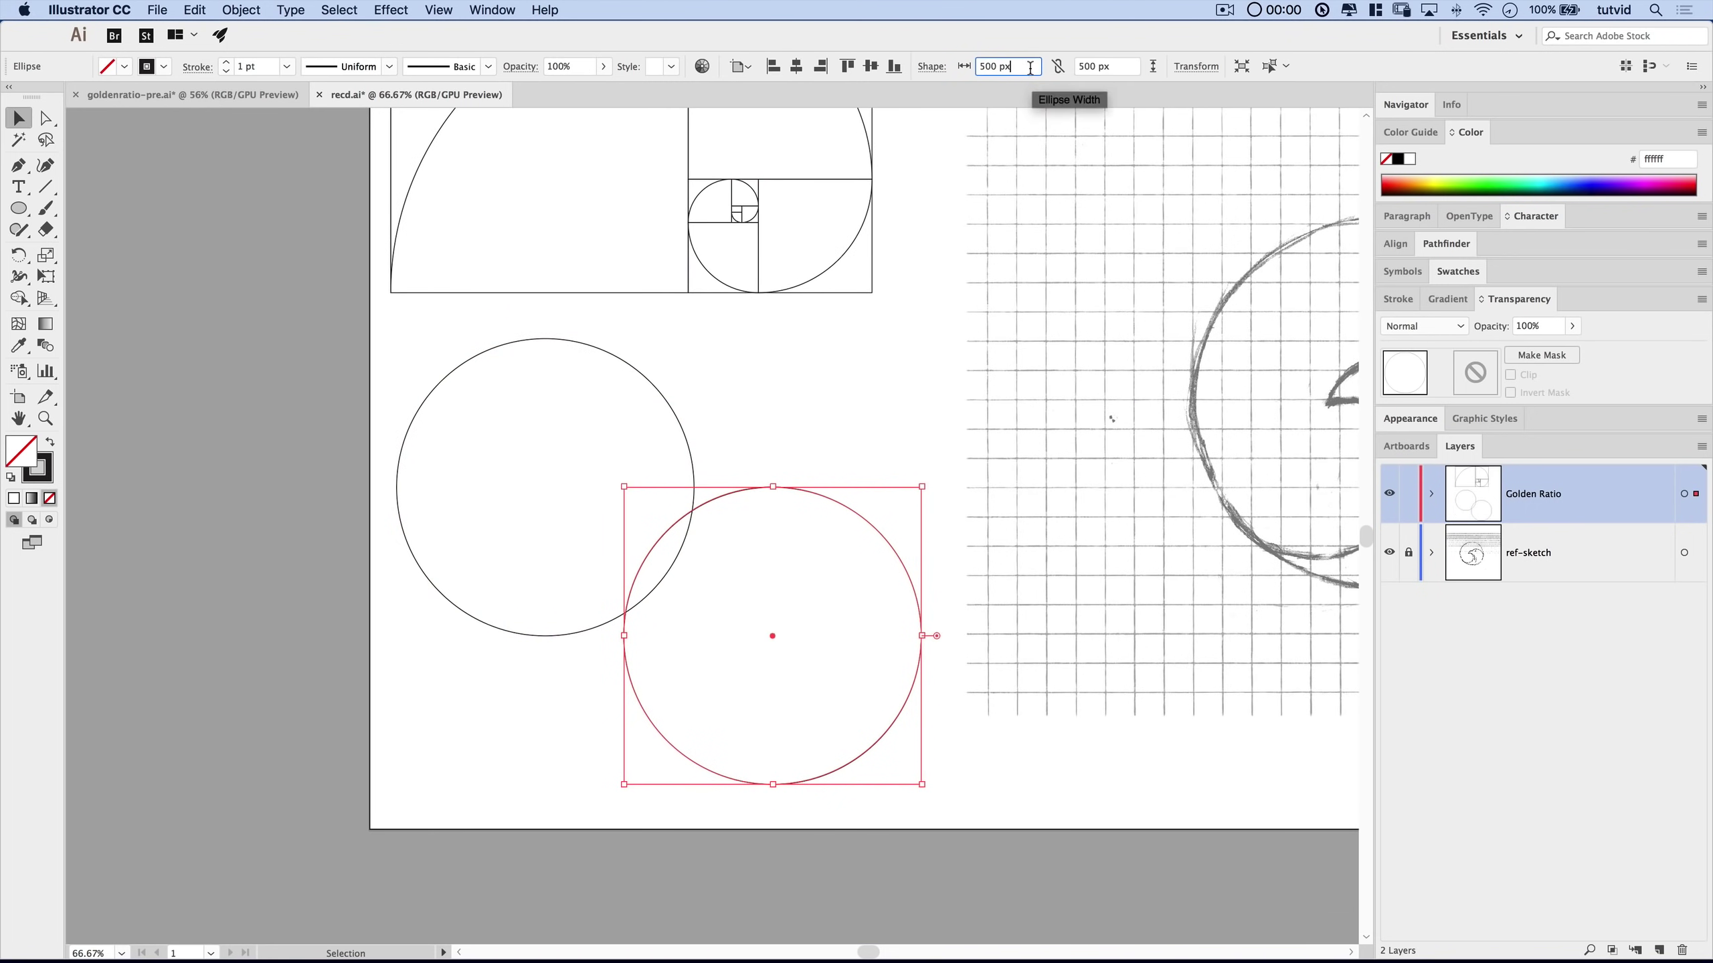
{"action": "type", "text": "/1.618"}
{"action": "key", "text": "Return"}
{"action": "left_click", "coordinate": [1058, 65]}
{"action": "left_click", "coordinate": [1133, 66]}
{"action": "left_click", "coordinate": [1055, 66]}
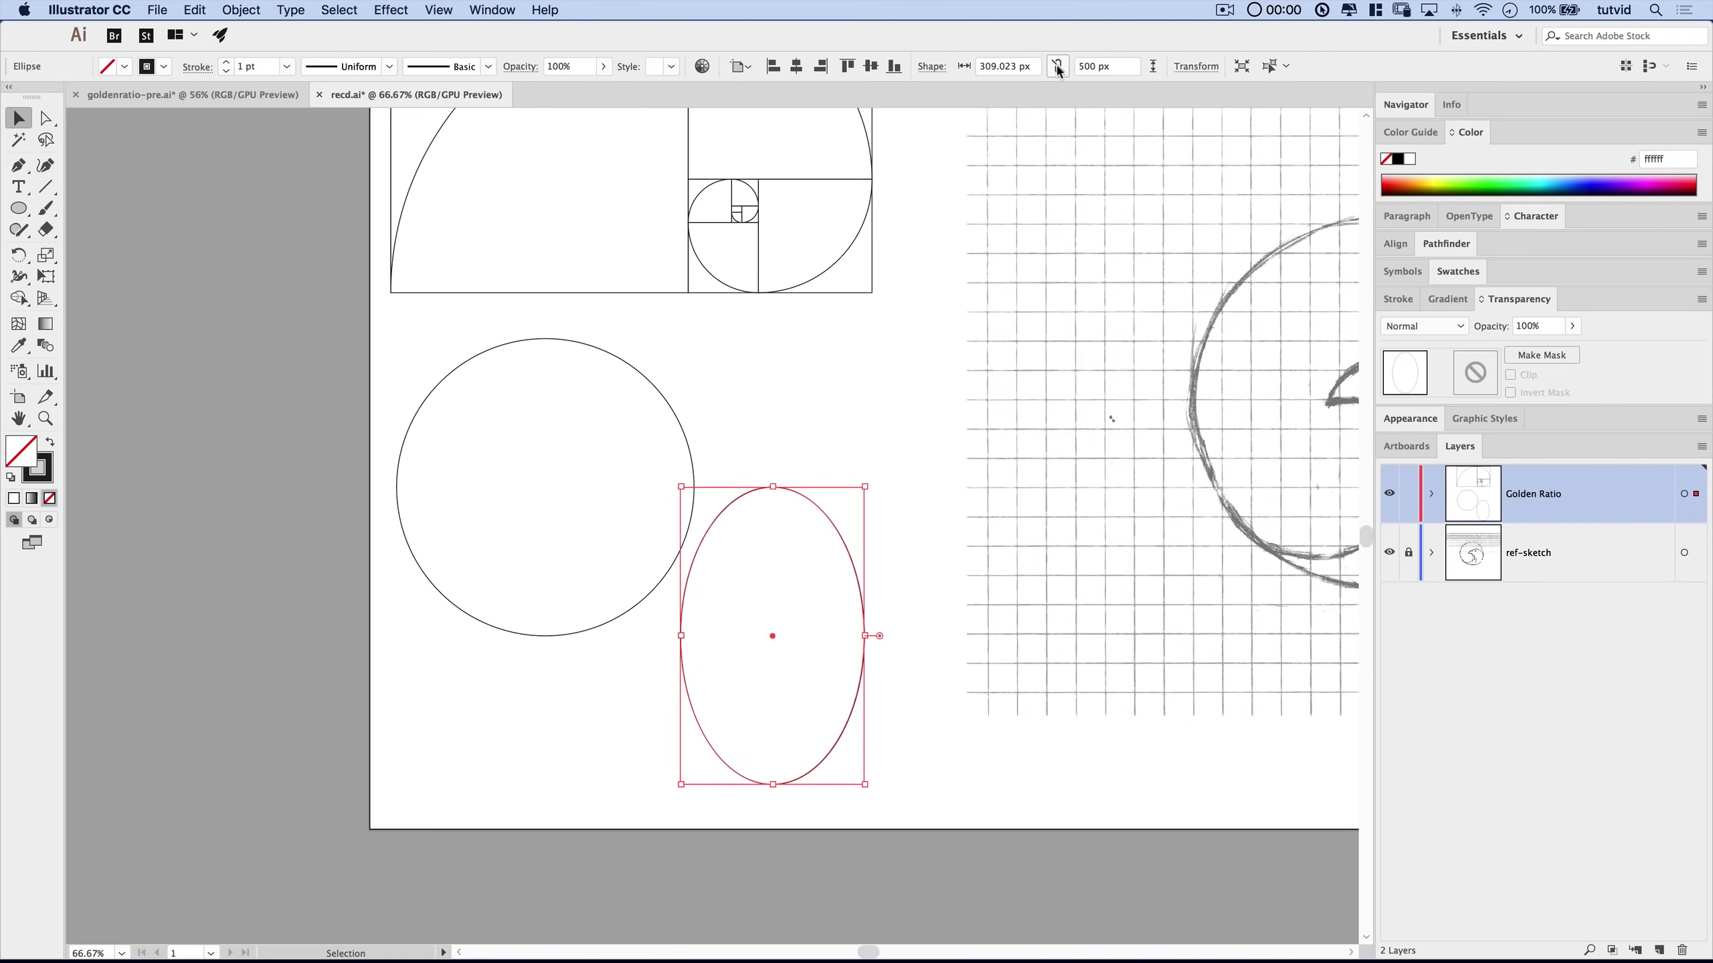
{"action": "key", "text": "super+z"}
Scale the duplicate circle proportionally by dividing its width by 1.618, and move it beside the 500 px circle.
{"action": "left_click", "coordinate": [1055, 66]}
{"action": "left_click", "coordinate": [1016, 66]}
{"action": "key", "text": "Tab"}
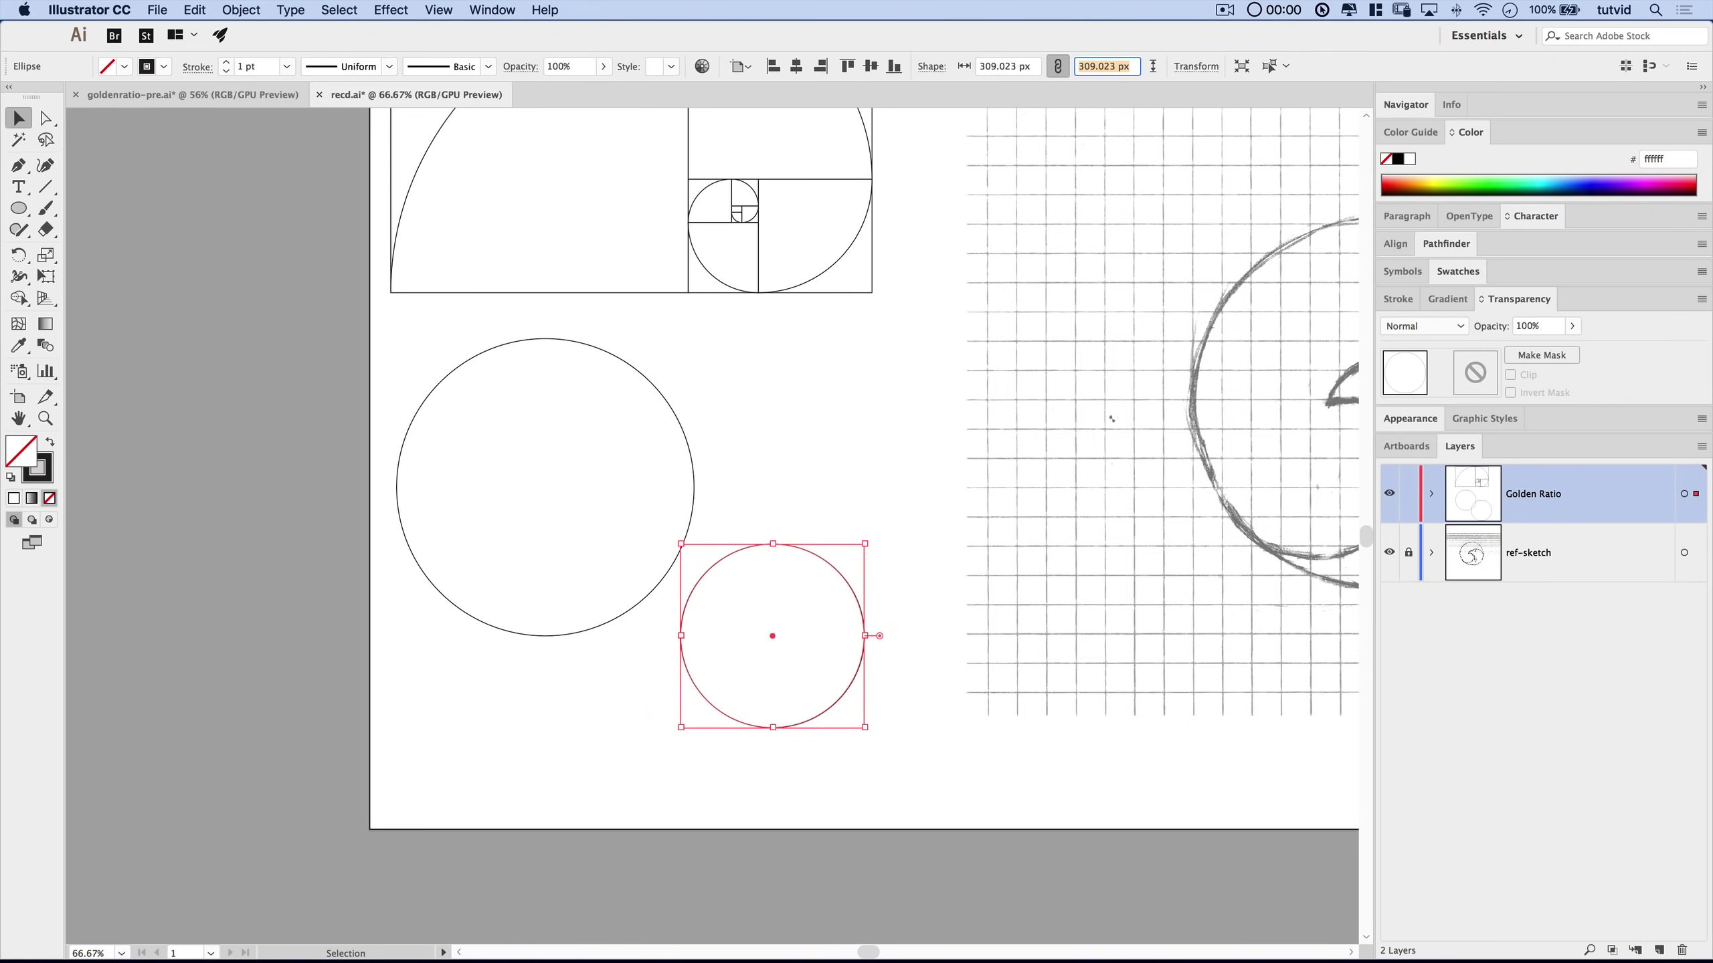
{"action": "left_click_drag", "start_coordinate": [815, 549], "coordinate": [857, 402]}
{"action": "left_click", "coordinate": [803, 673]}
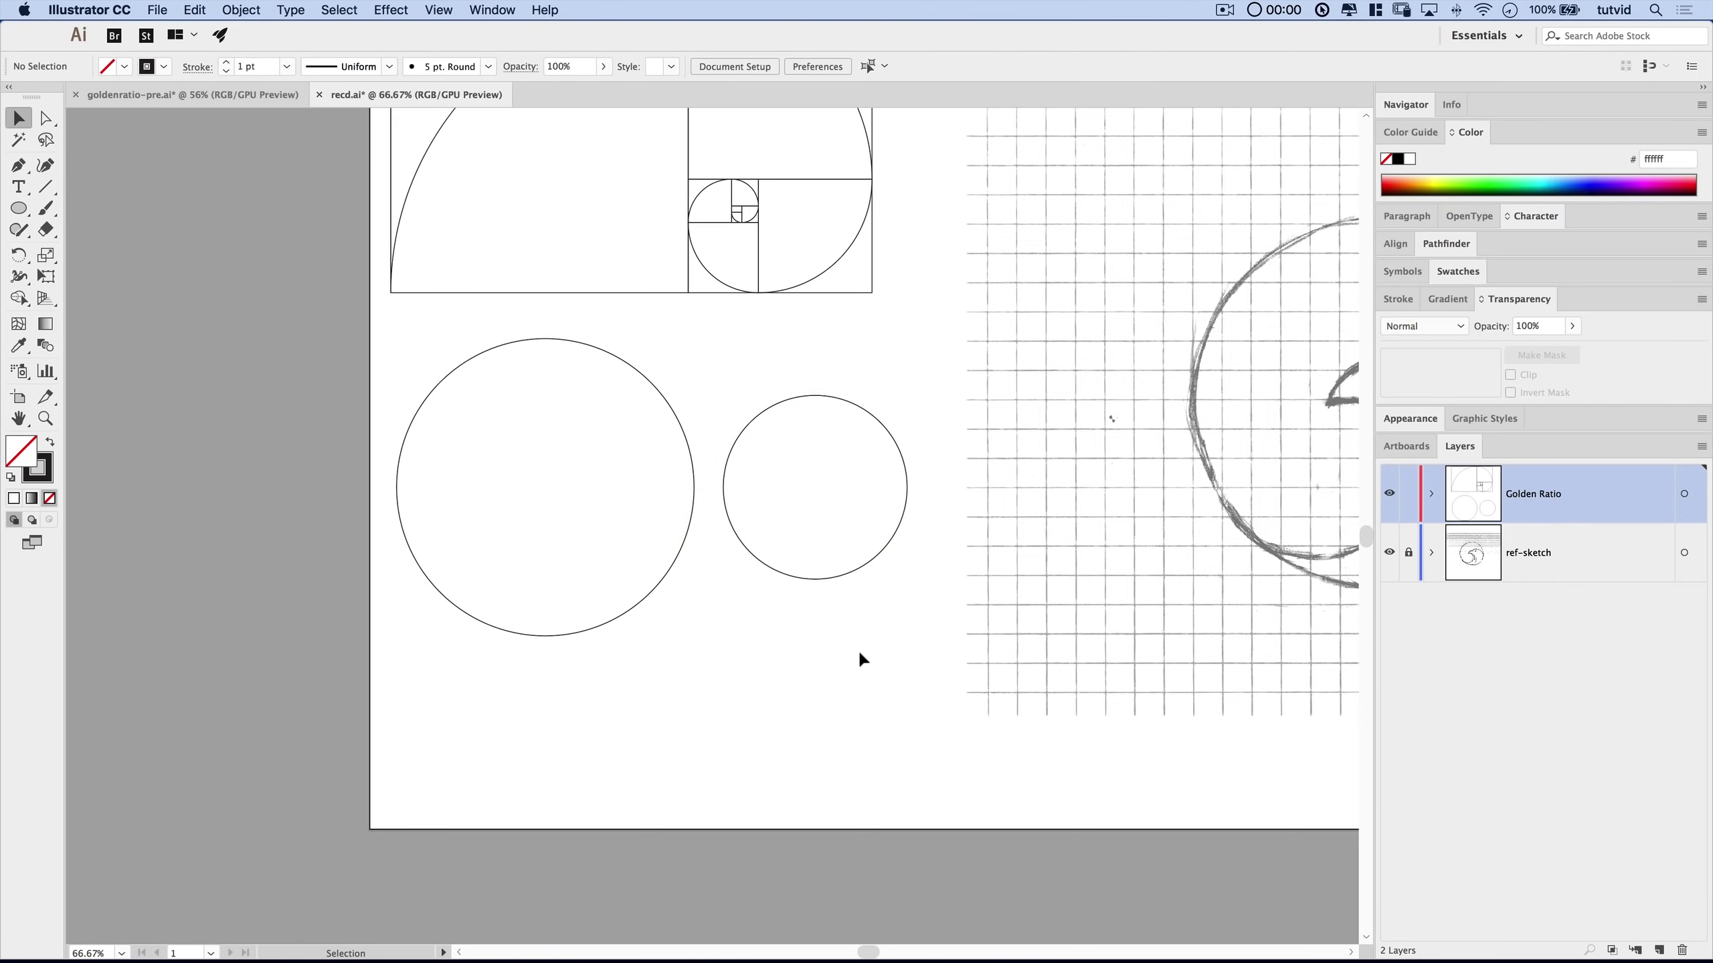
Duplicate the 309 px circle below the other two circles and proportionally divide its width by 1.618.
{"action": "left_click_drag", "start_coordinate": [861, 655], "coordinate": [717, 728]}
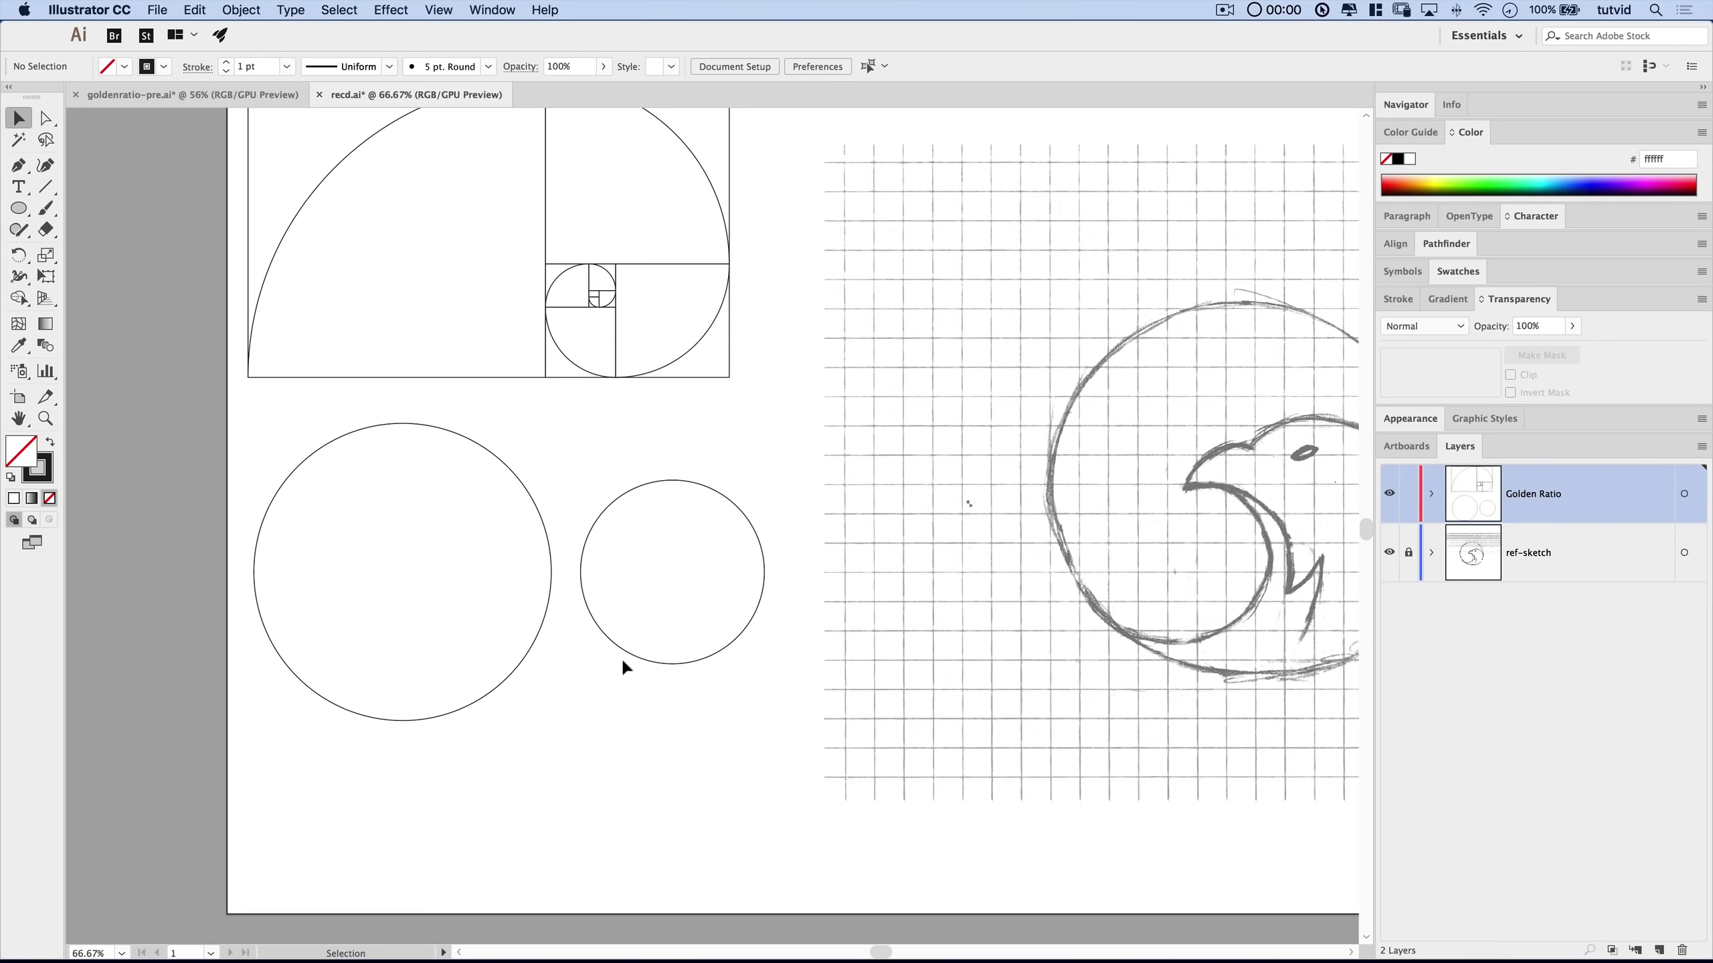
{"action": "left_click_drag", "start_coordinate": [632, 658], "coordinate": [527, 872]}
{"action": "left_click", "coordinate": [1038, 67]}
{"action": "type", "text": "/1.61"}
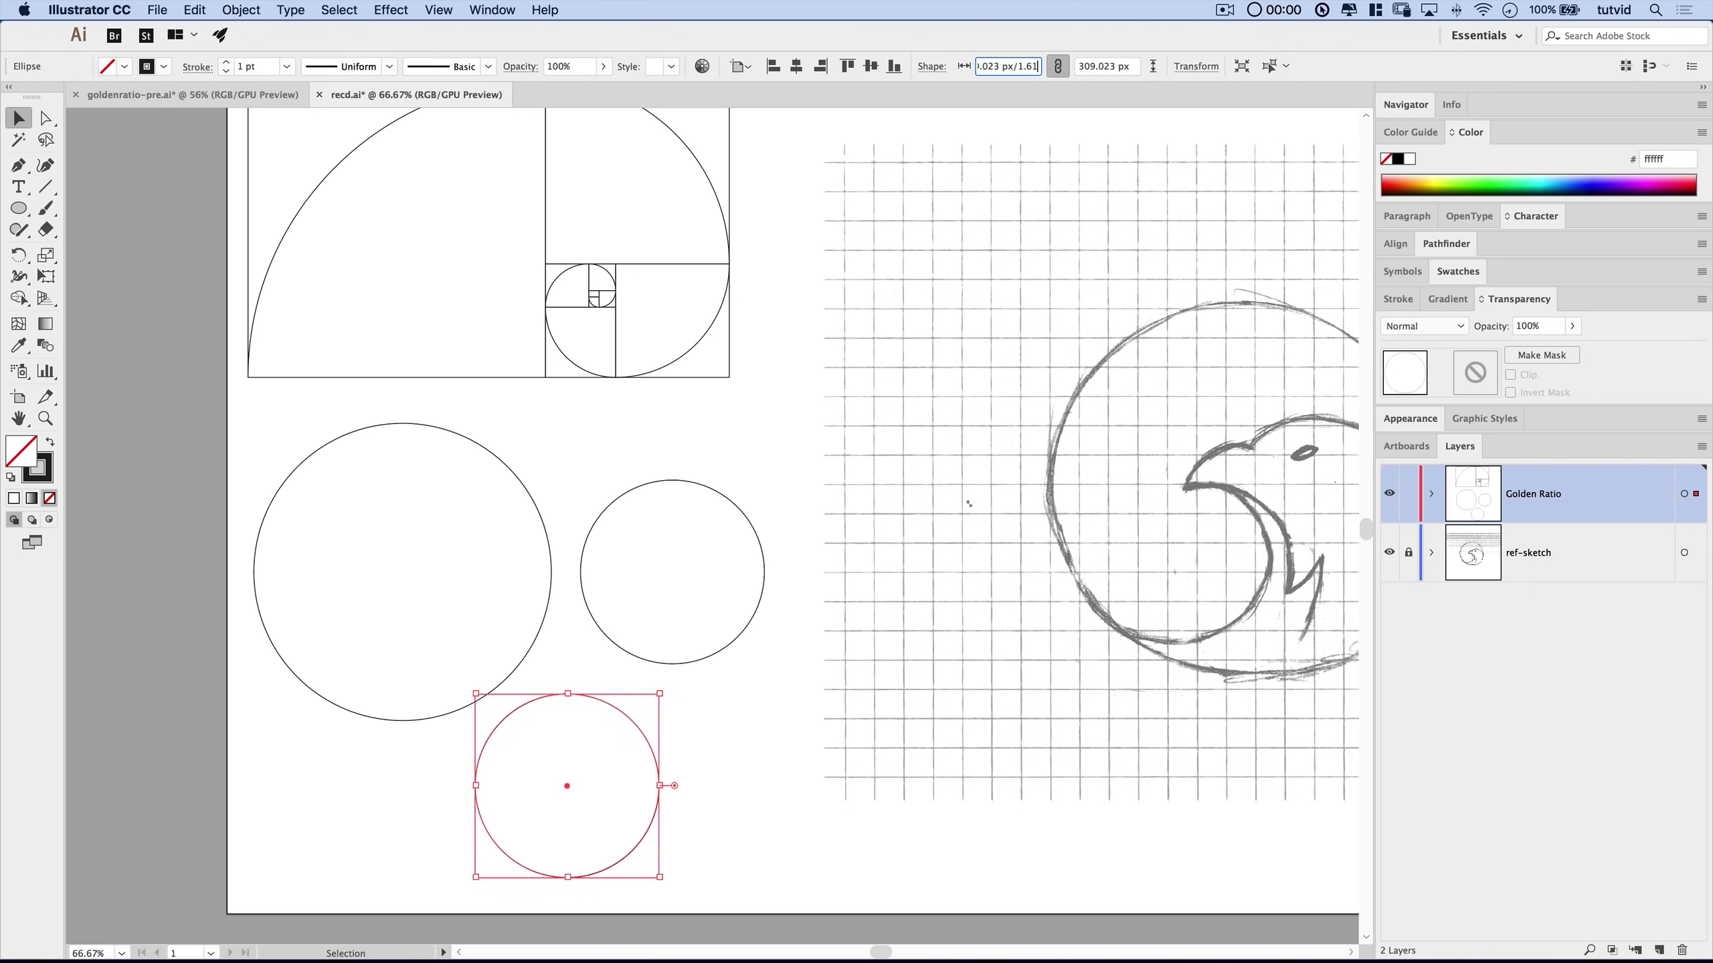
{"action": "type", "text": "8"}
{"action": "key", "text": "Tab"}
{"action": "left_click_drag", "start_coordinate": [593, 742], "coordinate": [592, 690]}
Set the stroke weight of all three circles to 5 pt.
{"action": "left_click_drag", "start_coordinate": [639, 444], "coordinate": [400, 795]}
{"action": "left_click", "coordinate": [1408, 301]}
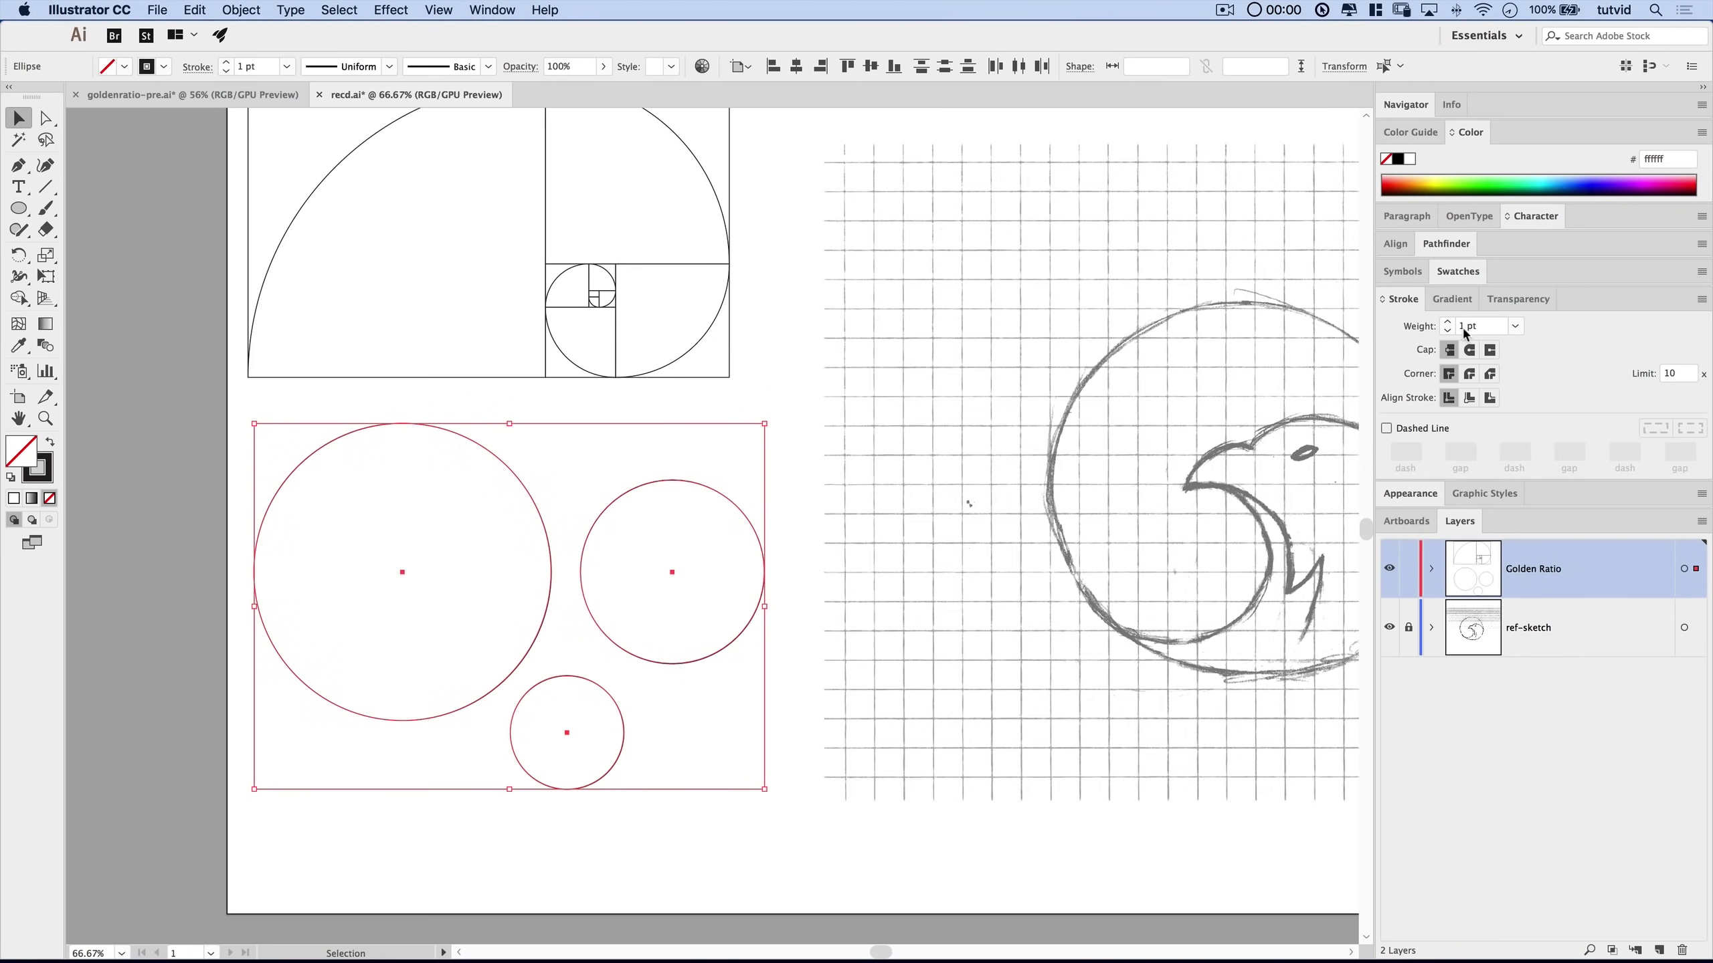
{"action": "left_click", "coordinate": [1448, 323]}
{"action": "left_click", "coordinate": [1448, 323]}
{"action": "left_click", "coordinate": [1447, 323]}
{"action": "left_click", "coordinate": [1447, 323]}
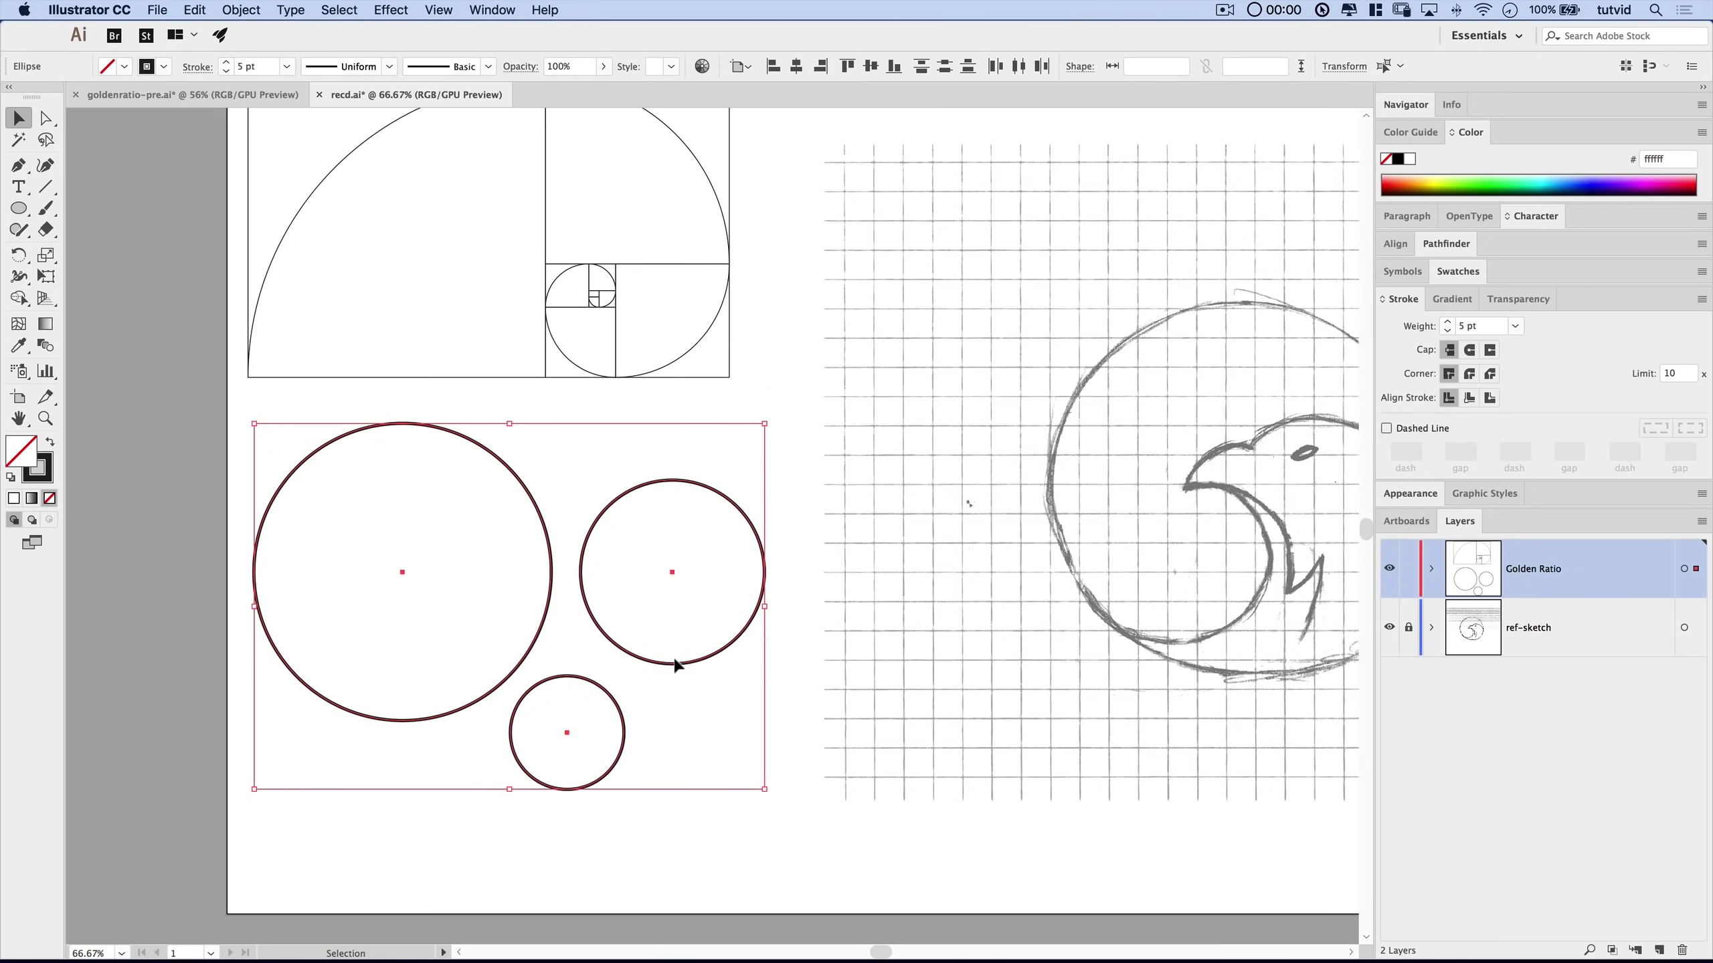
{"action": "left_click", "coordinate": [758, 813]}
Place two copies of the 309 px circle on the sketch, one along the beak's upper curve and one along the top of the head.
{"action": "scroll", "coordinate": [742, 803], "scroll_direction": "right", "scroll_amount": 4}
{"action": "scroll", "coordinate": [742, 802], "scroll_direction": "down", "scroll_amount": 1}
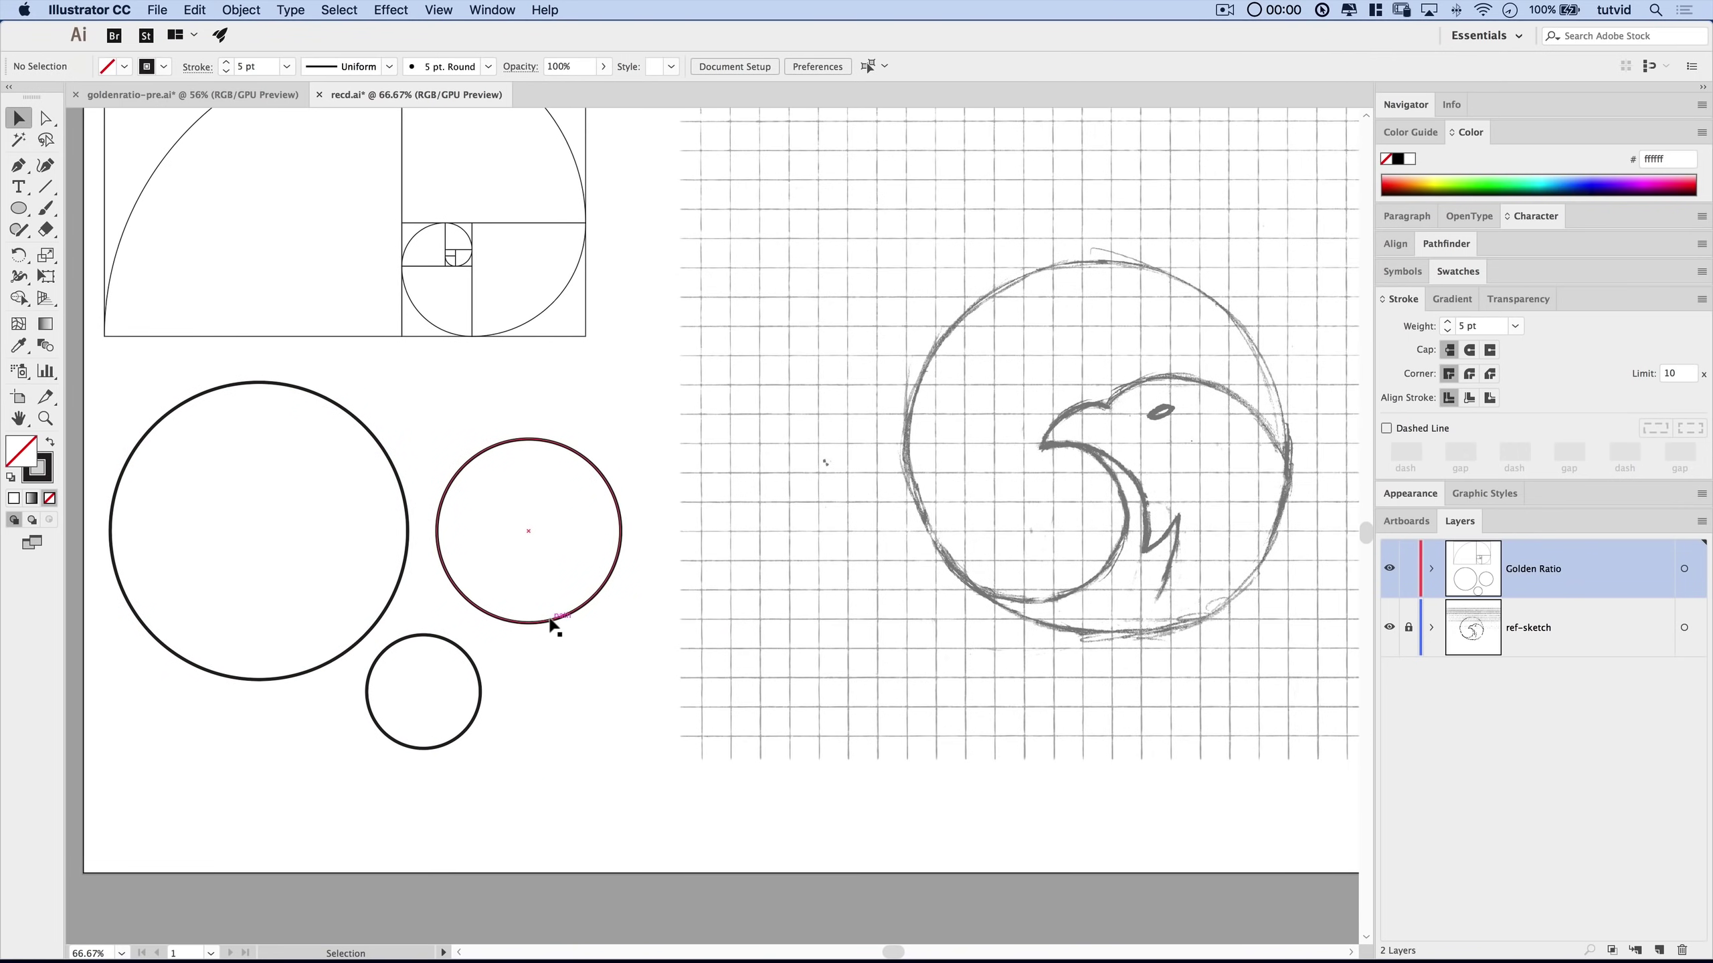
{"action": "mouse_move", "coordinate": [551, 624]}
{"action": "left_mouse_down"}
{"action": "mouse_move", "coordinate": [1012, 721]}
{"action": "mouse_move", "coordinate": [1108, 713]}
{"action": "left_mouse_up"}
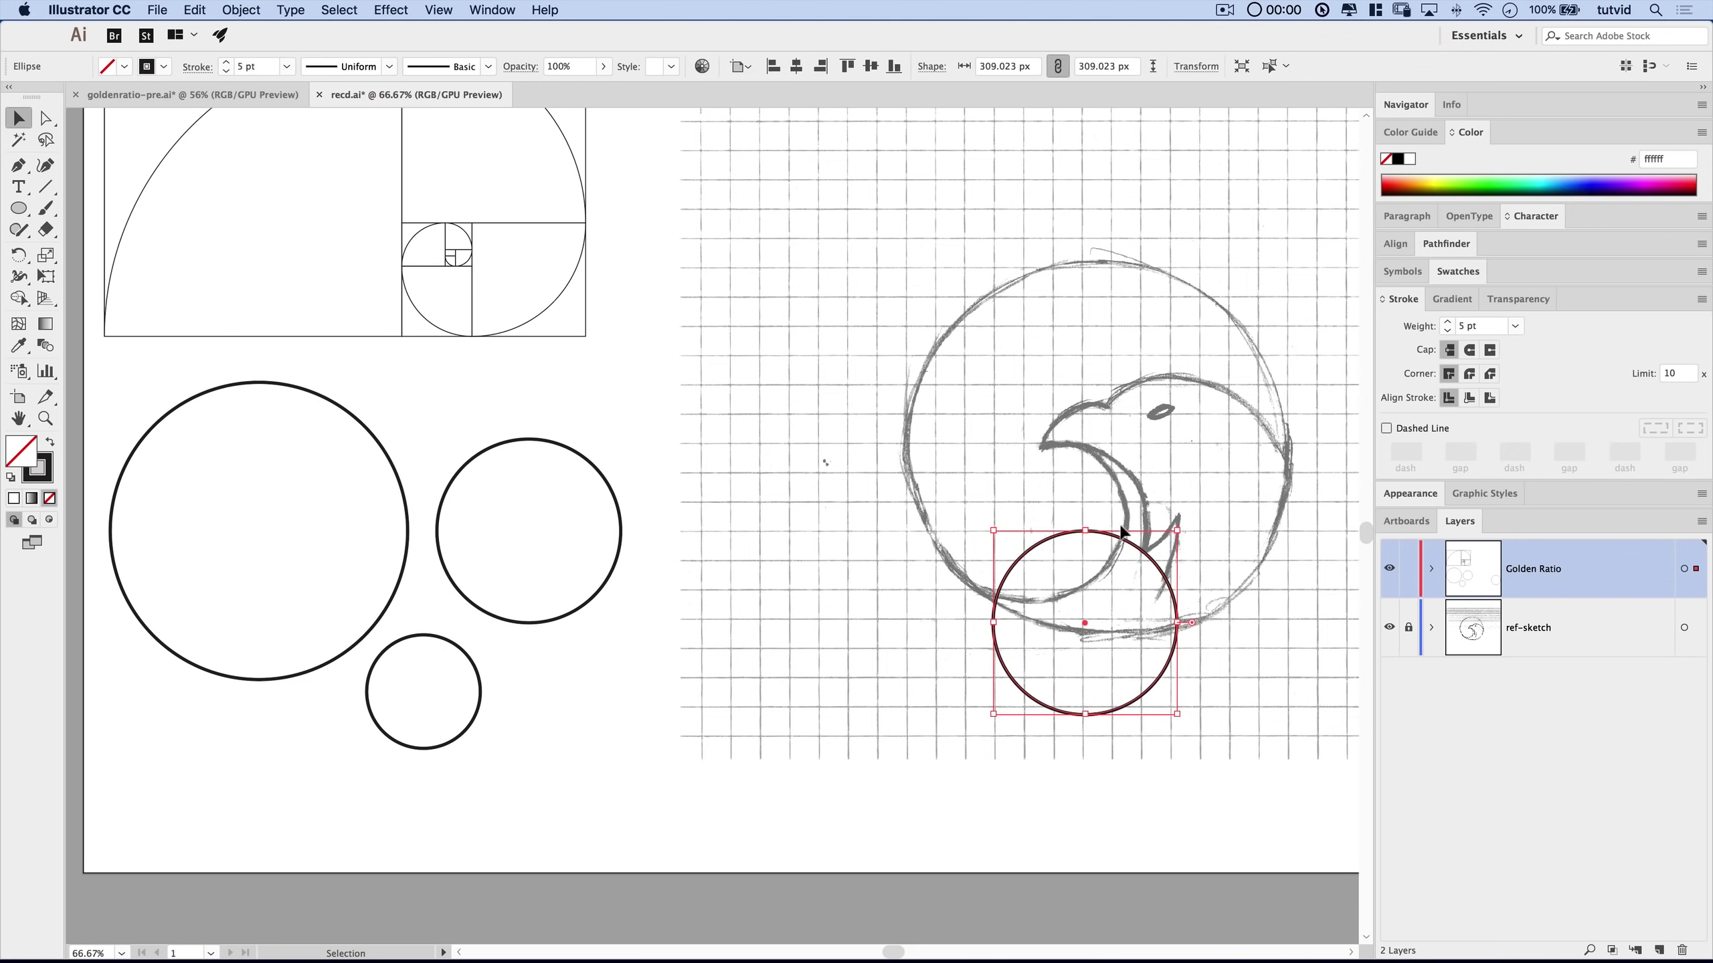
{"action": "left_click_drag", "start_coordinate": [1124, 540], "coordinate": [1207, 386]}
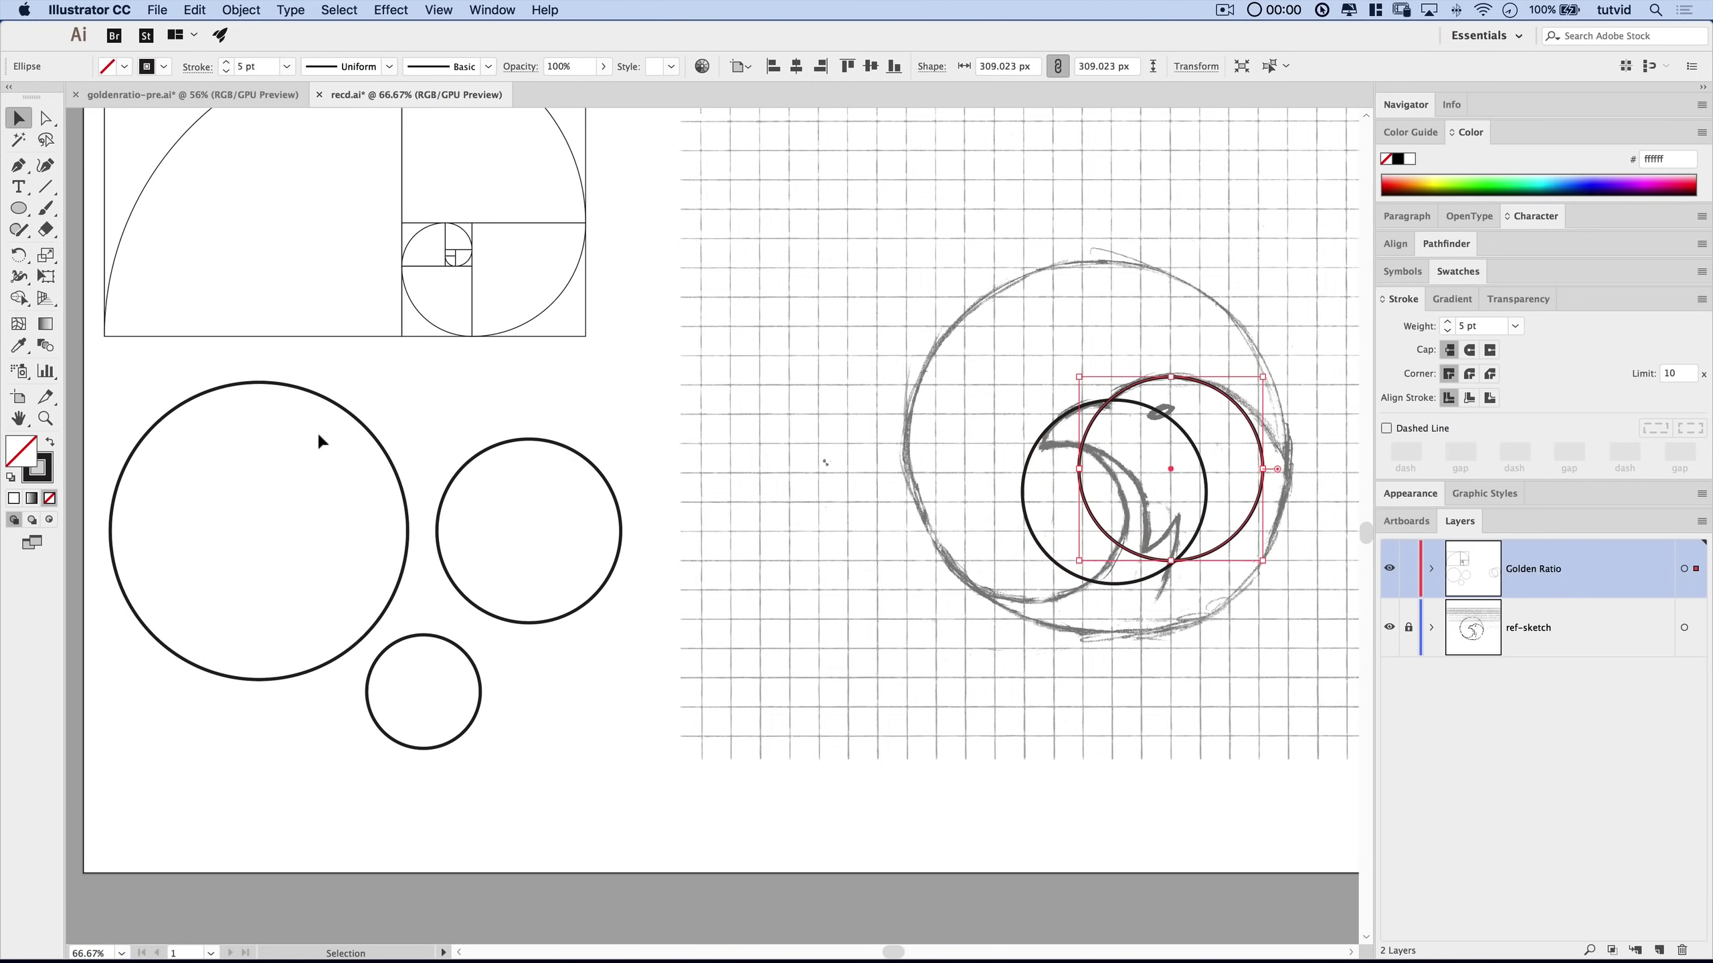
Place a copy of the 500 px circle along the bird's head and back, and a 309 px copy inside the throat curve.
{"action": "mouse_move", "coordinate": [370, 434]}
{"action": "left_mouse_down"}
{"action": "mouse_move", "coordinate": [699, 593]}
{"action": "mouse_move", "coordinate": [1300, 467]}
{"action": "mouse_move", "coordinate": [1273, 430]}
{"action": "left_mouse_up"}
{"action": "left_click", "coordinate": [1326, 348]}
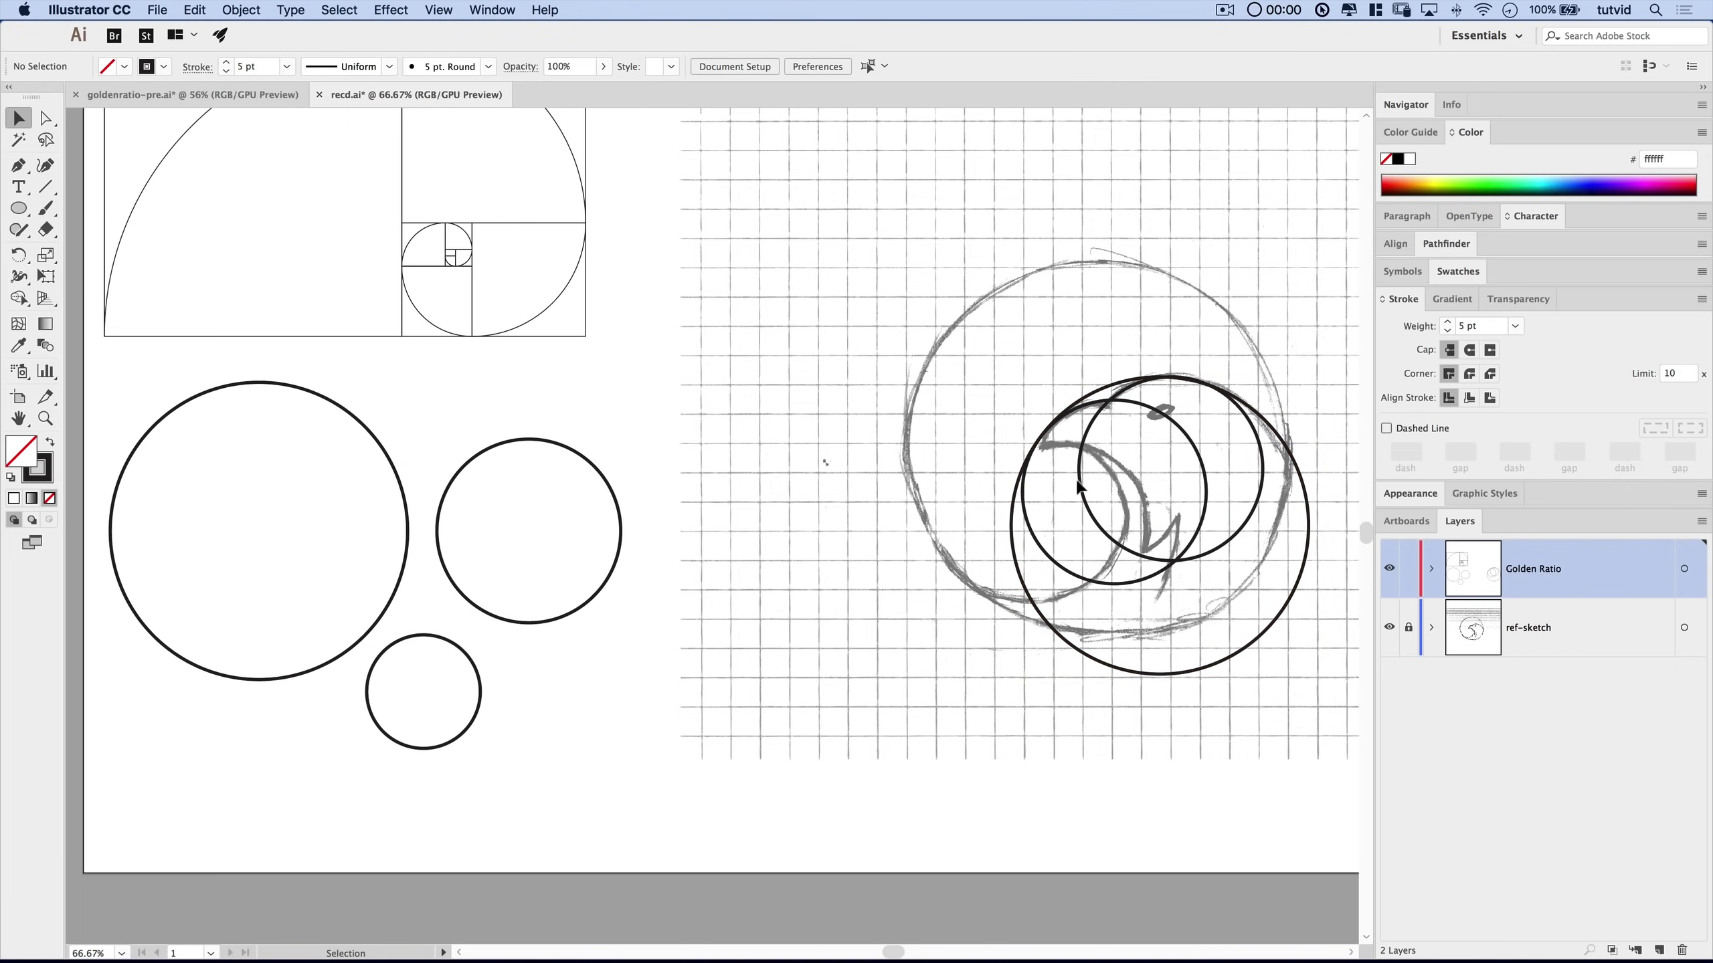
{"action": "mouse_move", "coordinate": [613, 496]}
{"action": "left_mouse_down"}
{"action": "mouse_move", "coordinate": [688, 529]}
{"action": "mouse_move", "coordinate": [1122, 476]}
{"action": "mouse_move", "coordinate": [1125, 493]}
{"action": "left_mouse_up"}
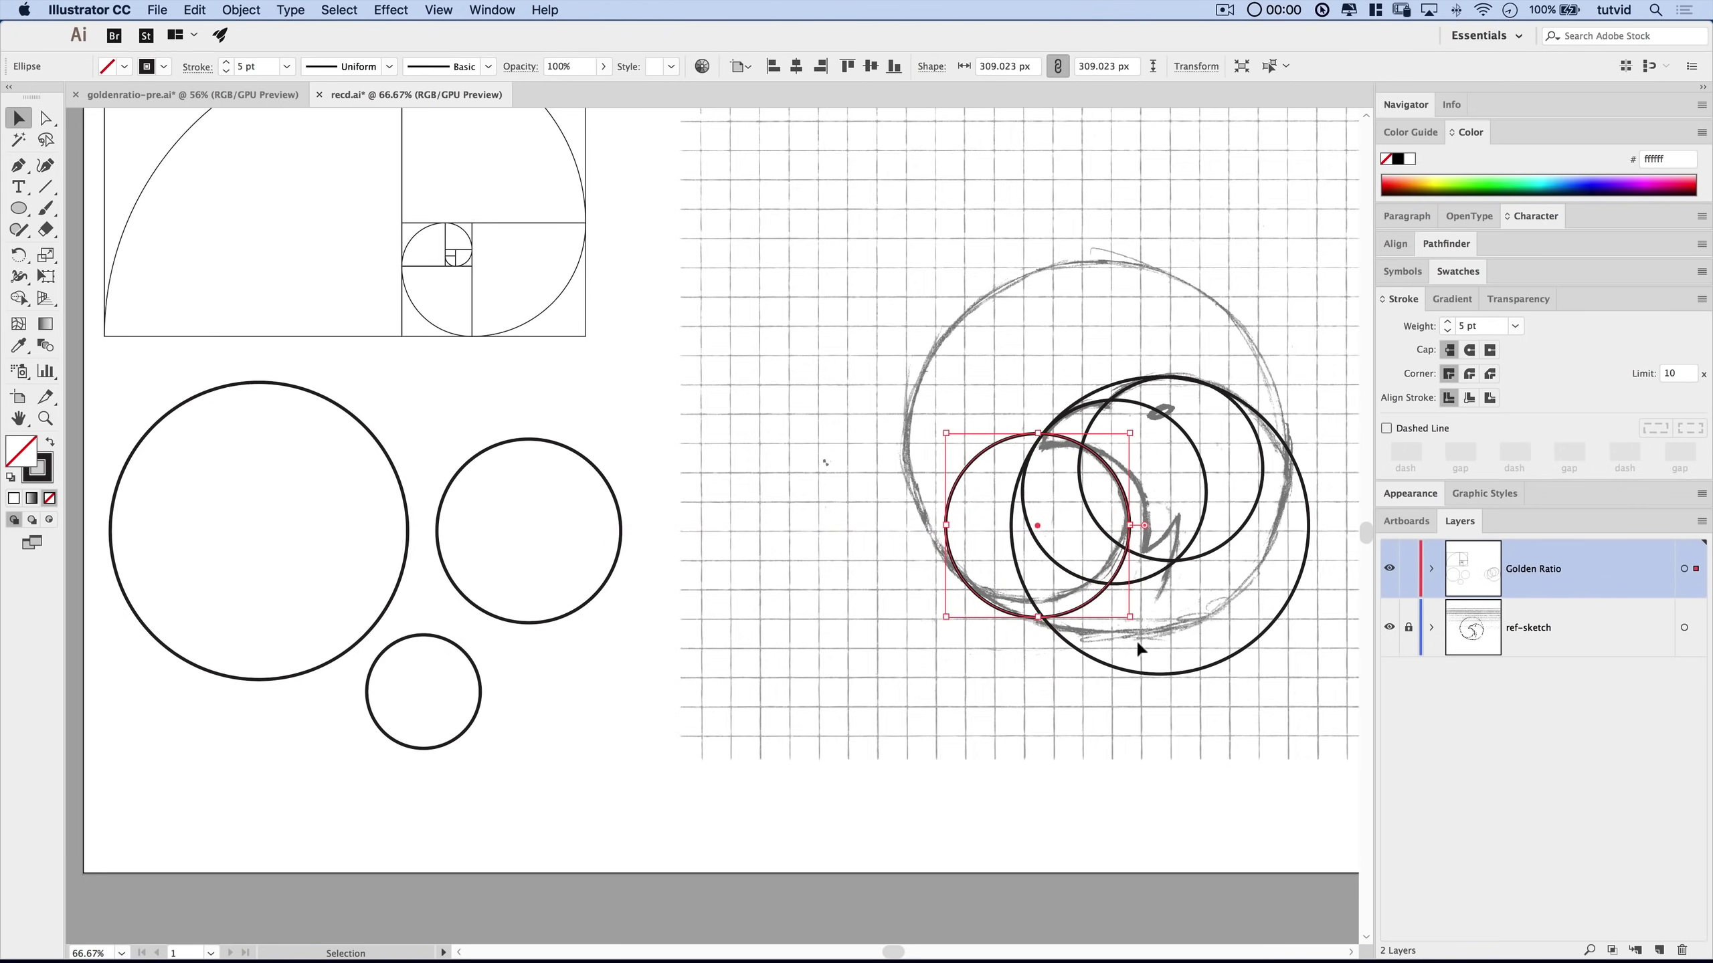
Use the Shaper tool to remove the sliver of the large circle outside the beak and head circles.
{"action": "scroll", "coordinate": [1135, 639], "scroll_direction": "right", "scroll_amount": 5}
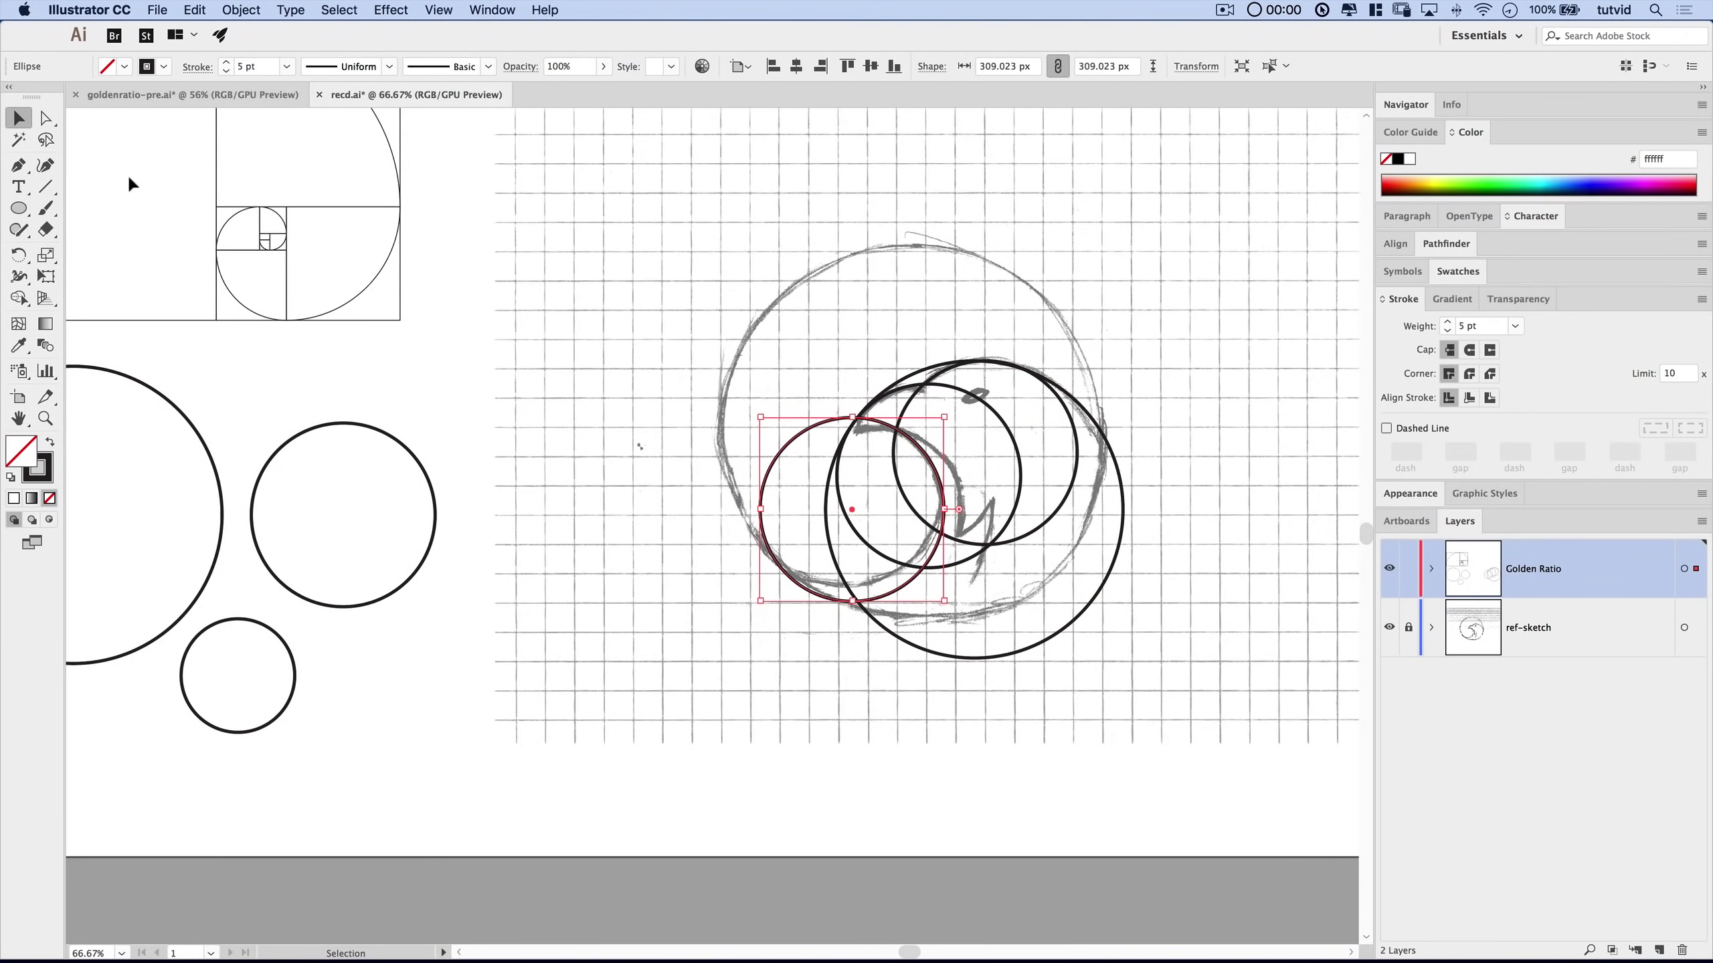
{"action": "left_click", "coordinate": [18, 230]}
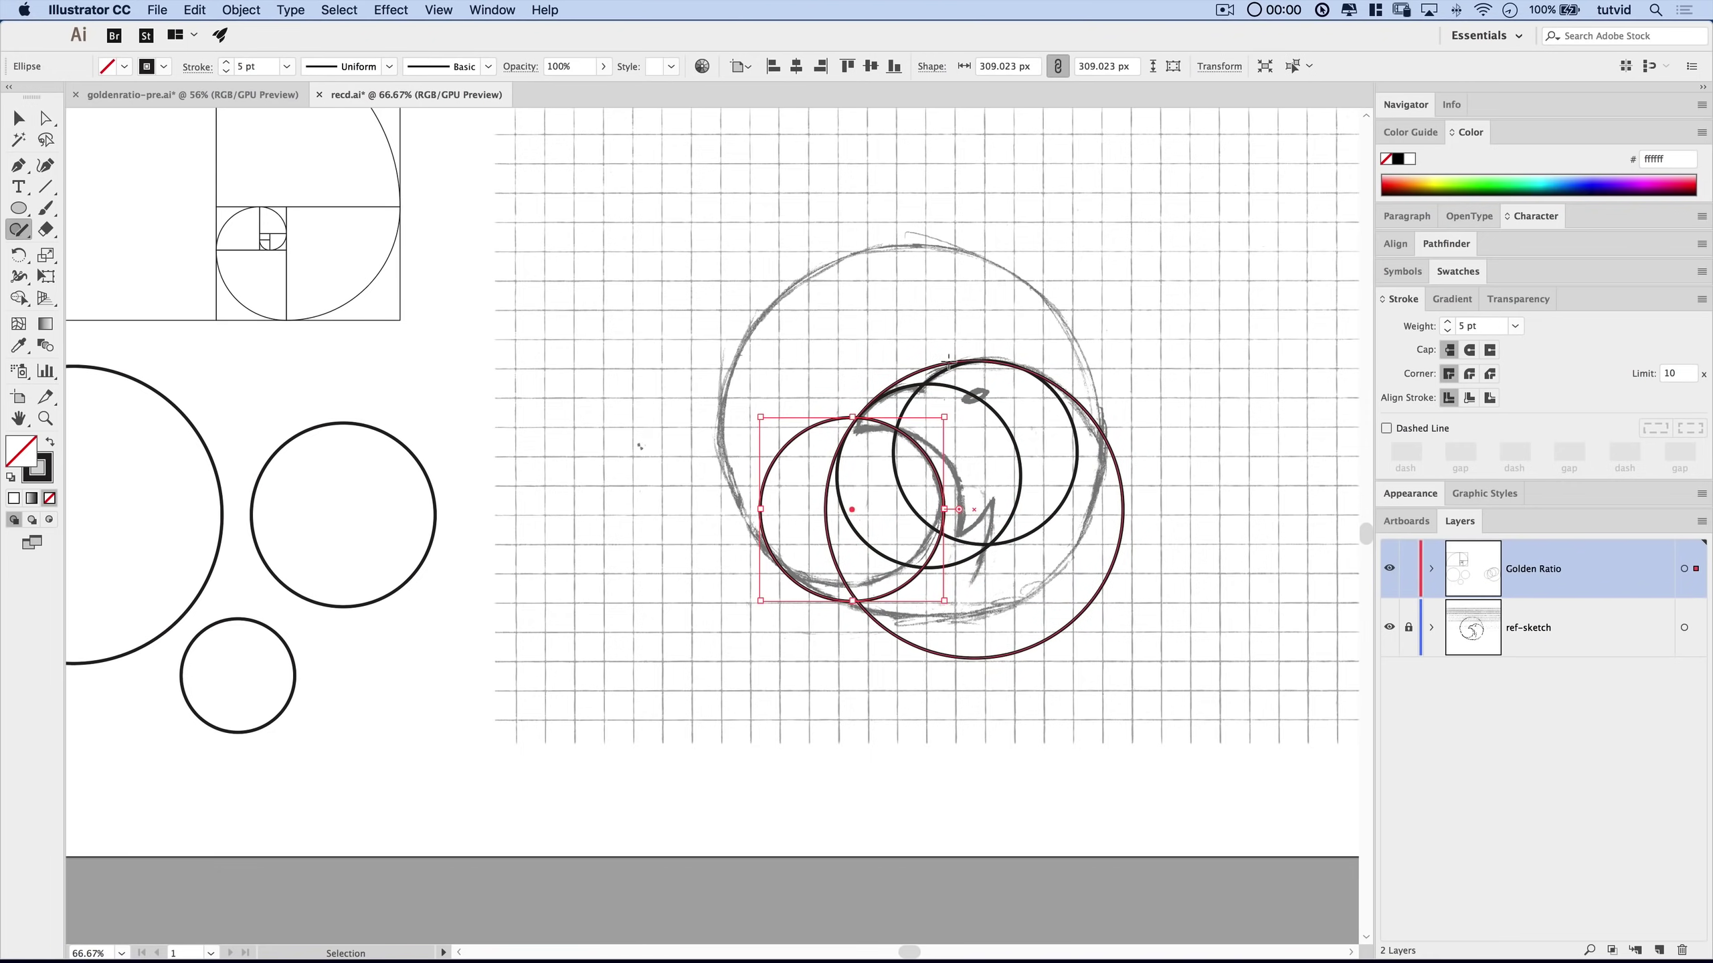
{"action": "left_click", "coordinate": [964, 496], "text": "super"}
{"action": "left_click", "coordinate": [964, 496], "text": "super"}
{"action": "scroll", "coordinate": [952, 305], "scroll_direction": "up", "scroll_amount": 3}
{"action": "scroll", "coordinate": [953, 305], "scroll_direction": "right", "scroll_amount": 3}
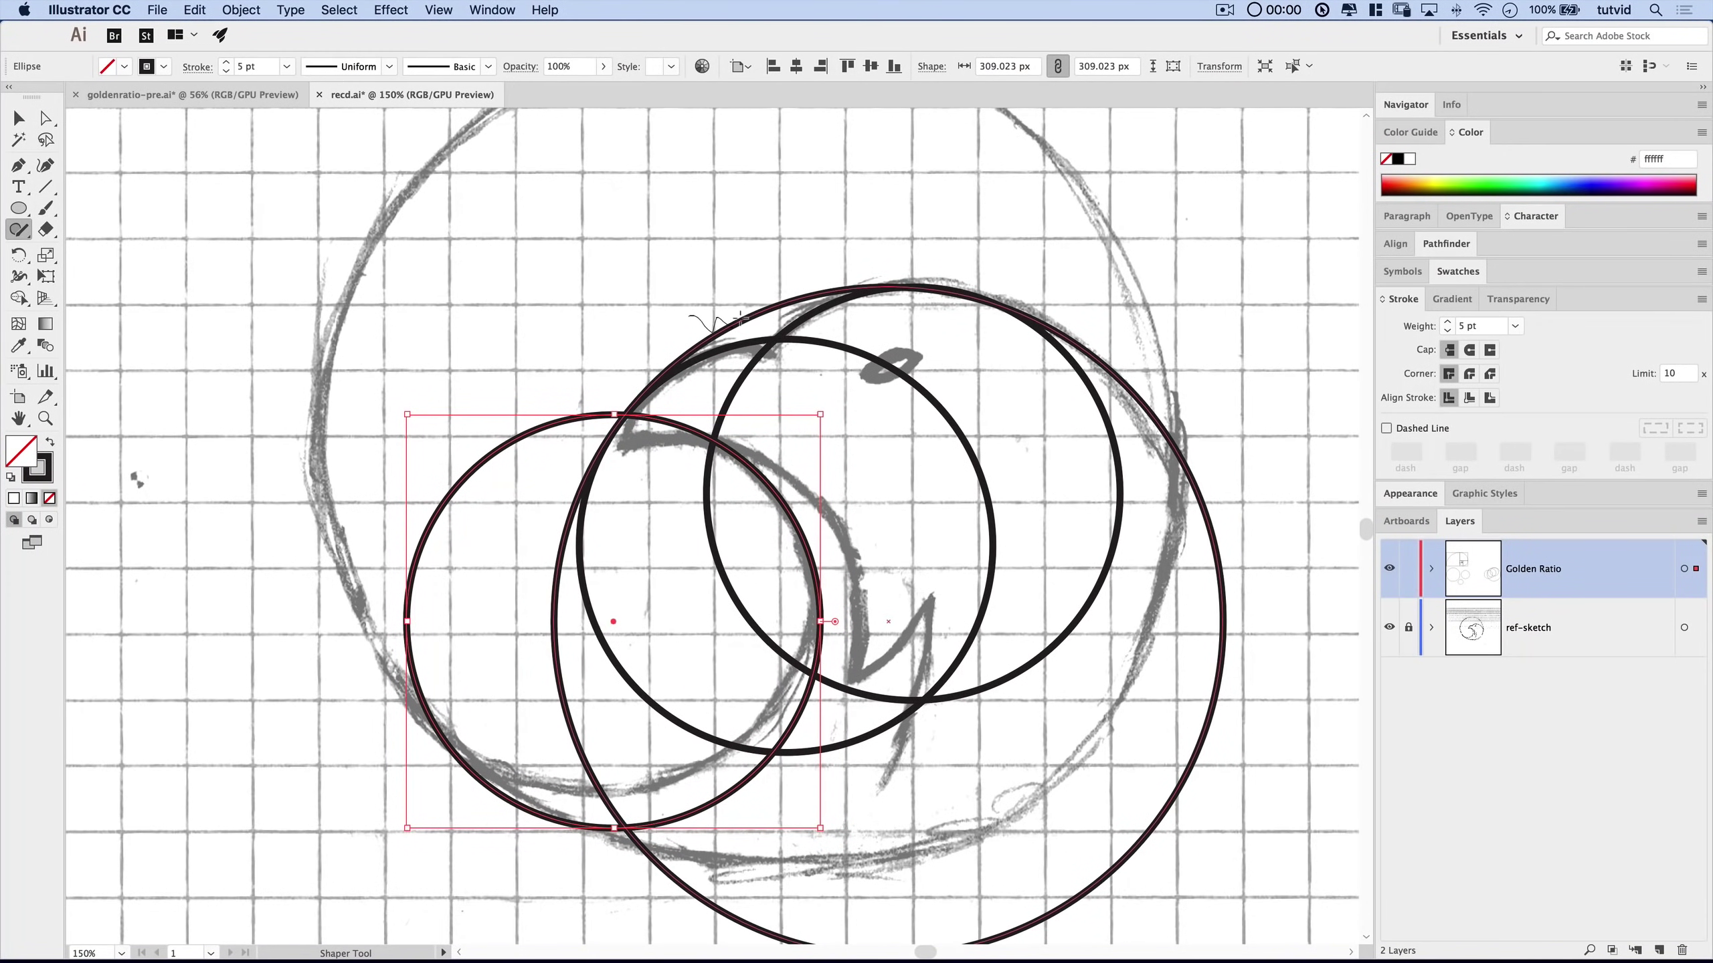
{"action": "left_click", "coordinate": [843, 284]}
{"action": "left_click_drag", "start_coordinate": [695, 319], "coordinate": [776, 317]}
Merge the overlapping head and beak areas with the Shaper tool and cut away the throat circle to form the bird's outline.
{"action": "scroll", "coordinate": [775, 349], "scroll_direction": "down", "scroll_amount": 3}
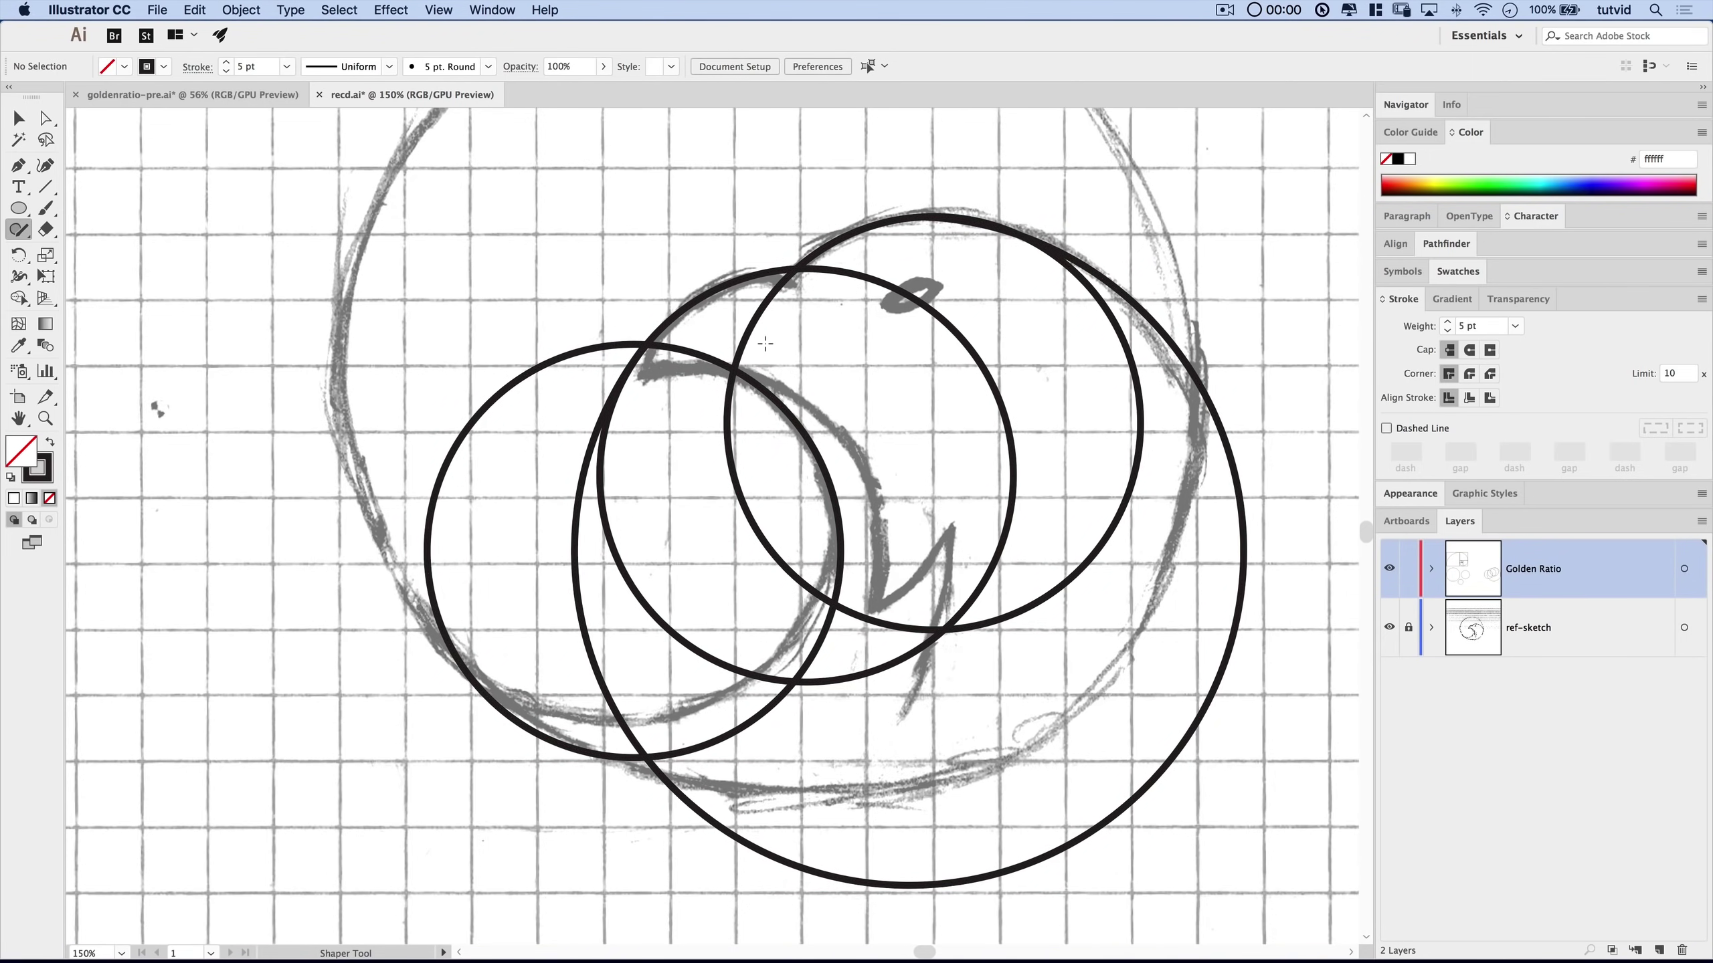
{"action": "left_click_drag", "start_coordinate": [802, 324], "coordinate": [805, 325]}
{"action": "left_click_drag", "start_coordinate": [969, 336], "coordinate": [996, 352]}
{"action": "left_click_drag", "start_coordinate": [982, 452], "coordinate": [1079, 560]}
{"action": "mouse_move", "coordinate": [874, 580]}
{"action": "left_mouse_down"}
{"action": "mouse_move", "coordinate": [847, 673]}
{"action": "mouse_move", "coordinate": [921, 720]}
{"action": "left_mouse_up"}
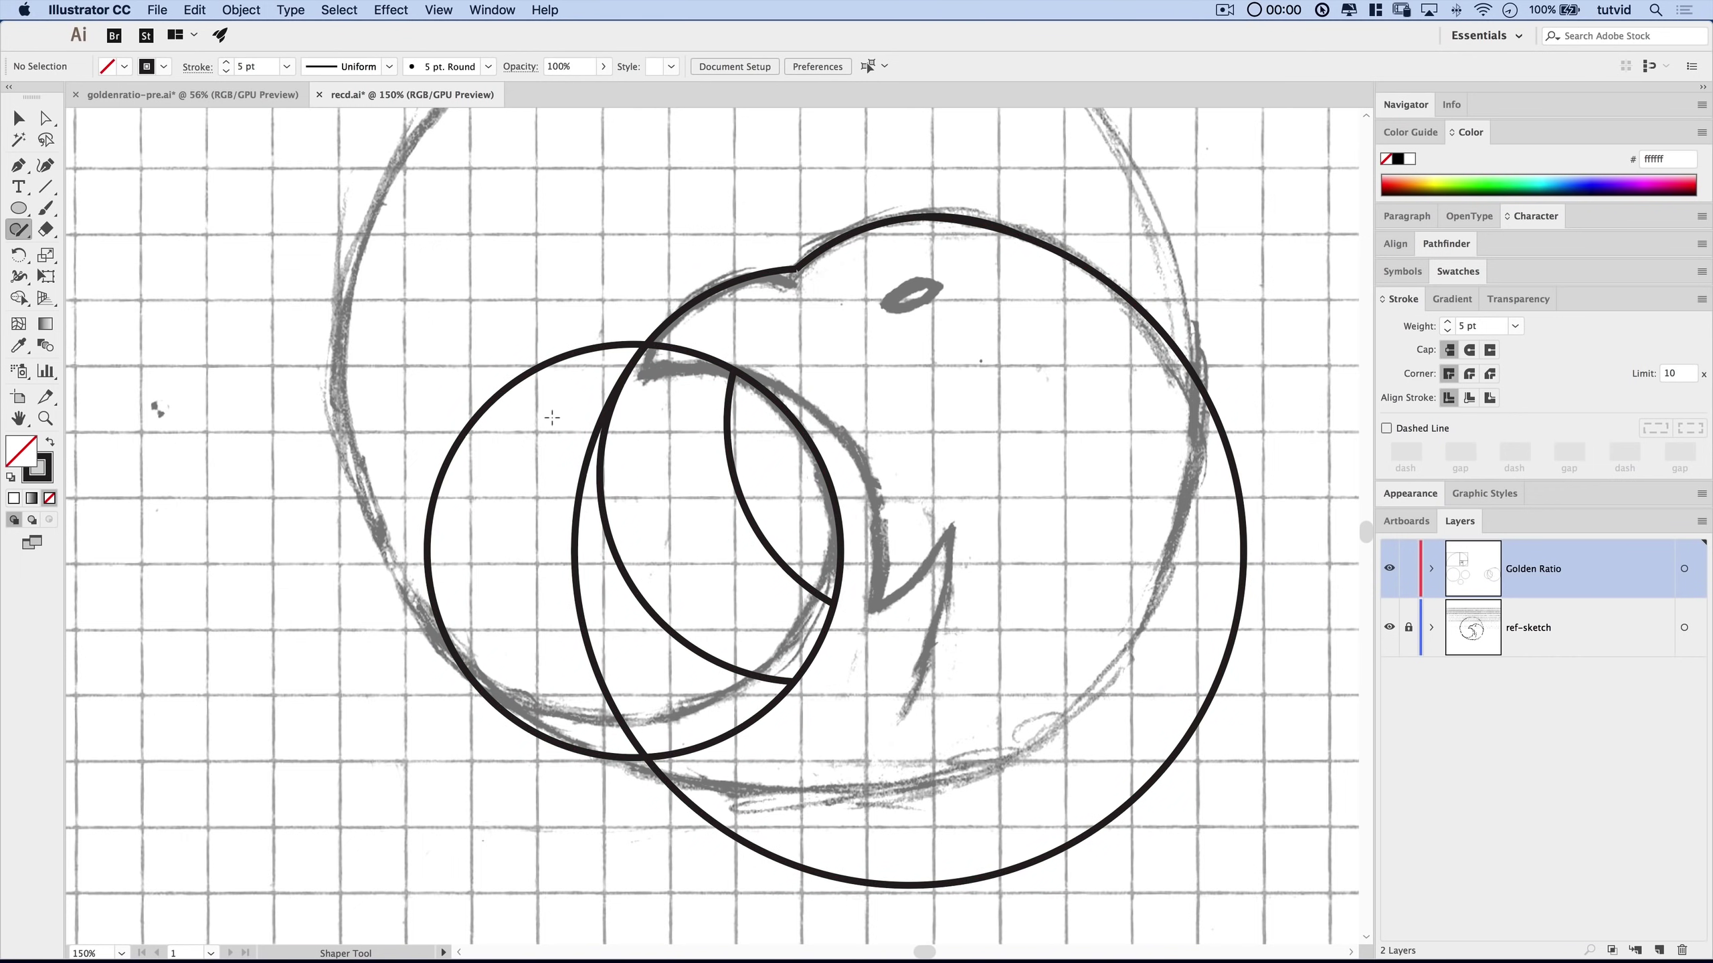
{"action": "mouse_move", "coordinate": [444, 380]}
{"action": "left_mouse_down"}
{"action": "mouse_move", "coordinate": [496, 446]}
{"action": "mouse_move", "coordinate": [698, 519]}
{"action": "mouse_move", "coordinate": [765, 588]}
{"action": "left_mouse_up"}
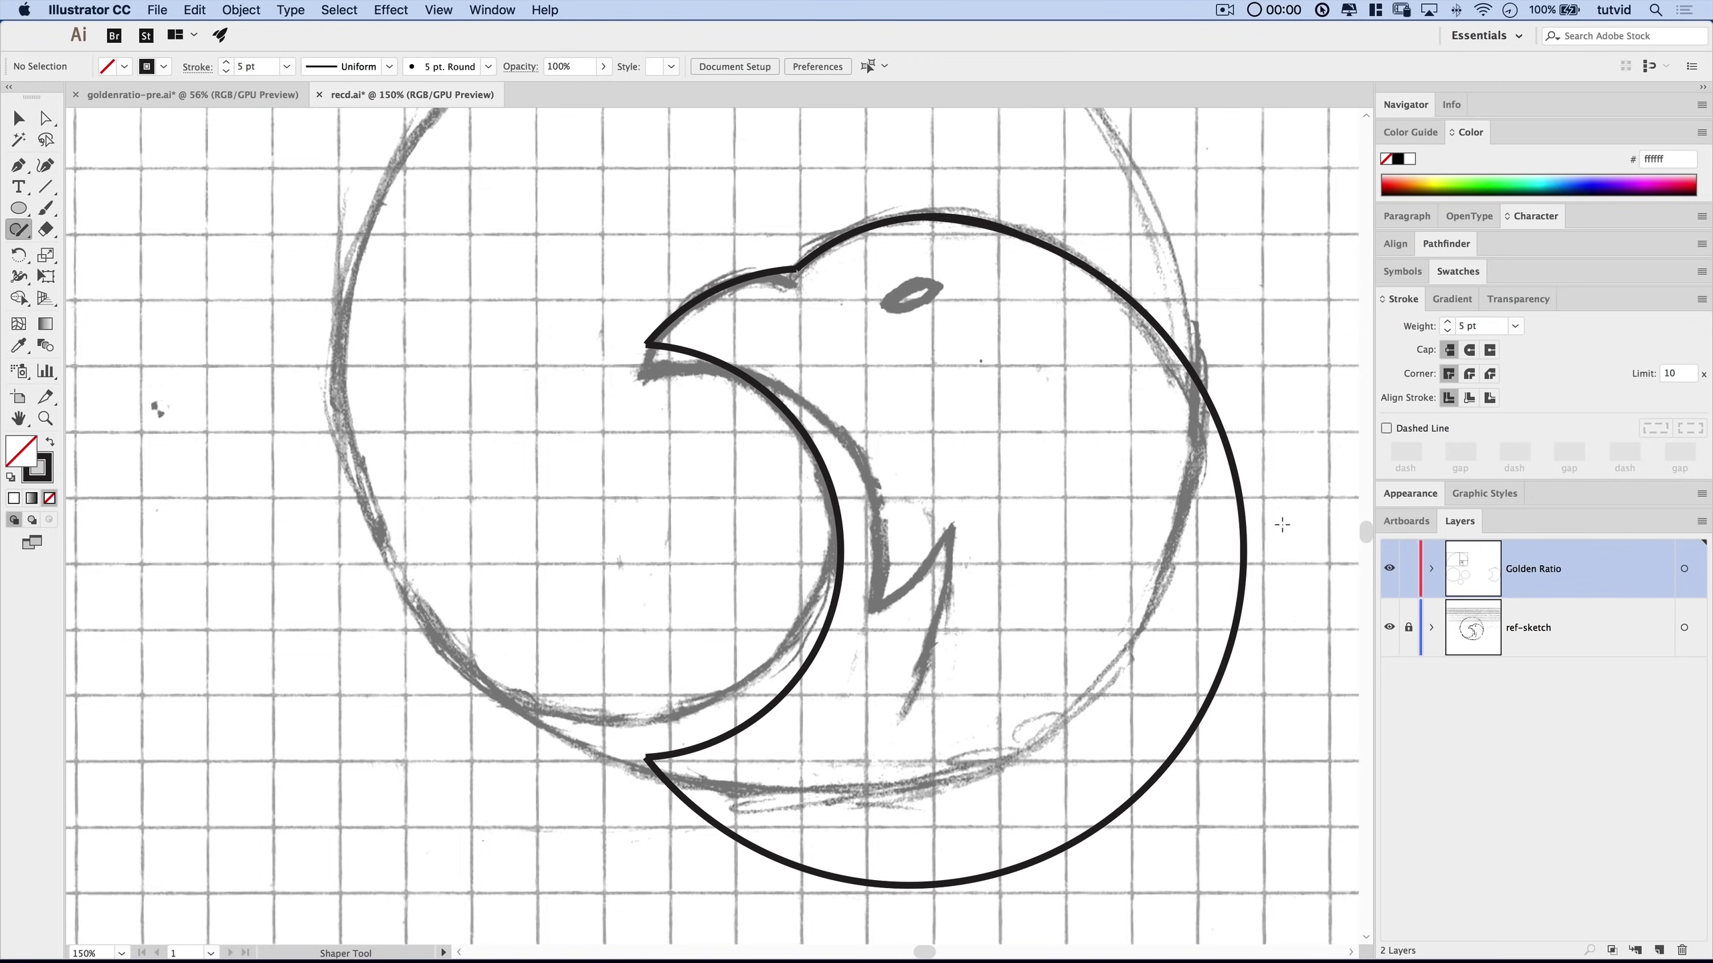
Hide the ref-sketch layer to show the bird outline on its own.
{"action": "key", "text": "super+minus"}
{"action": "key", "text": "super+minus"}
{"action": "key", "text": "super+minus"}
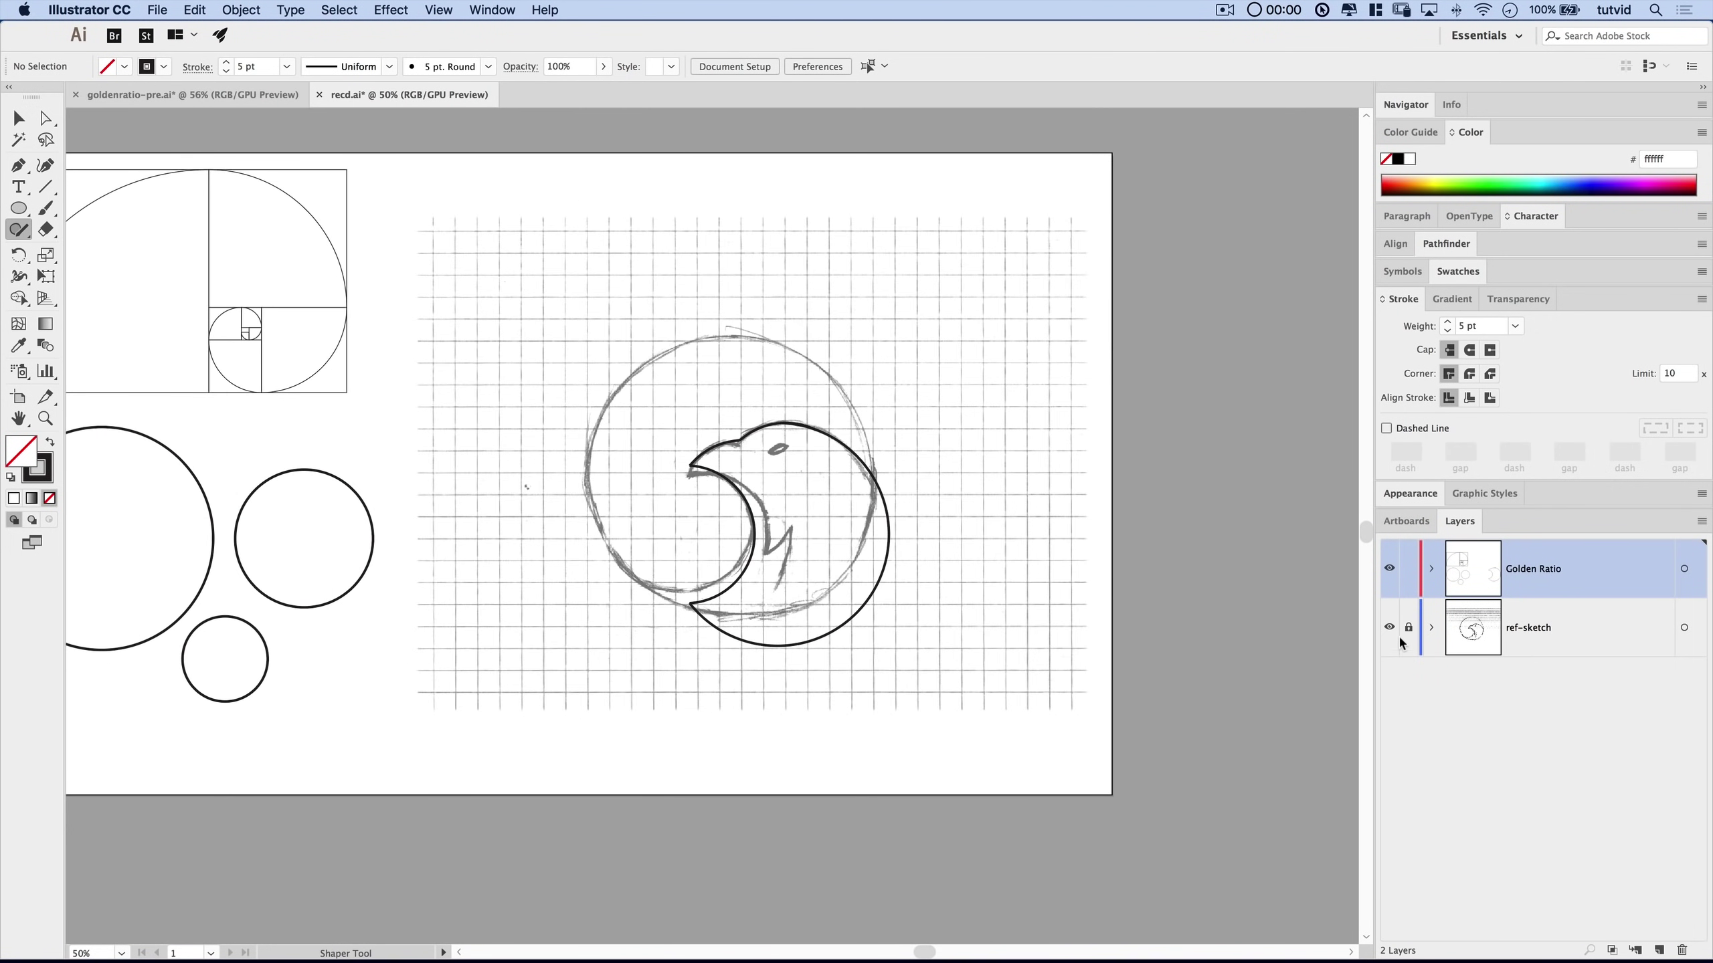
{"action": "left_click", "coordinate": [1389, 627]}
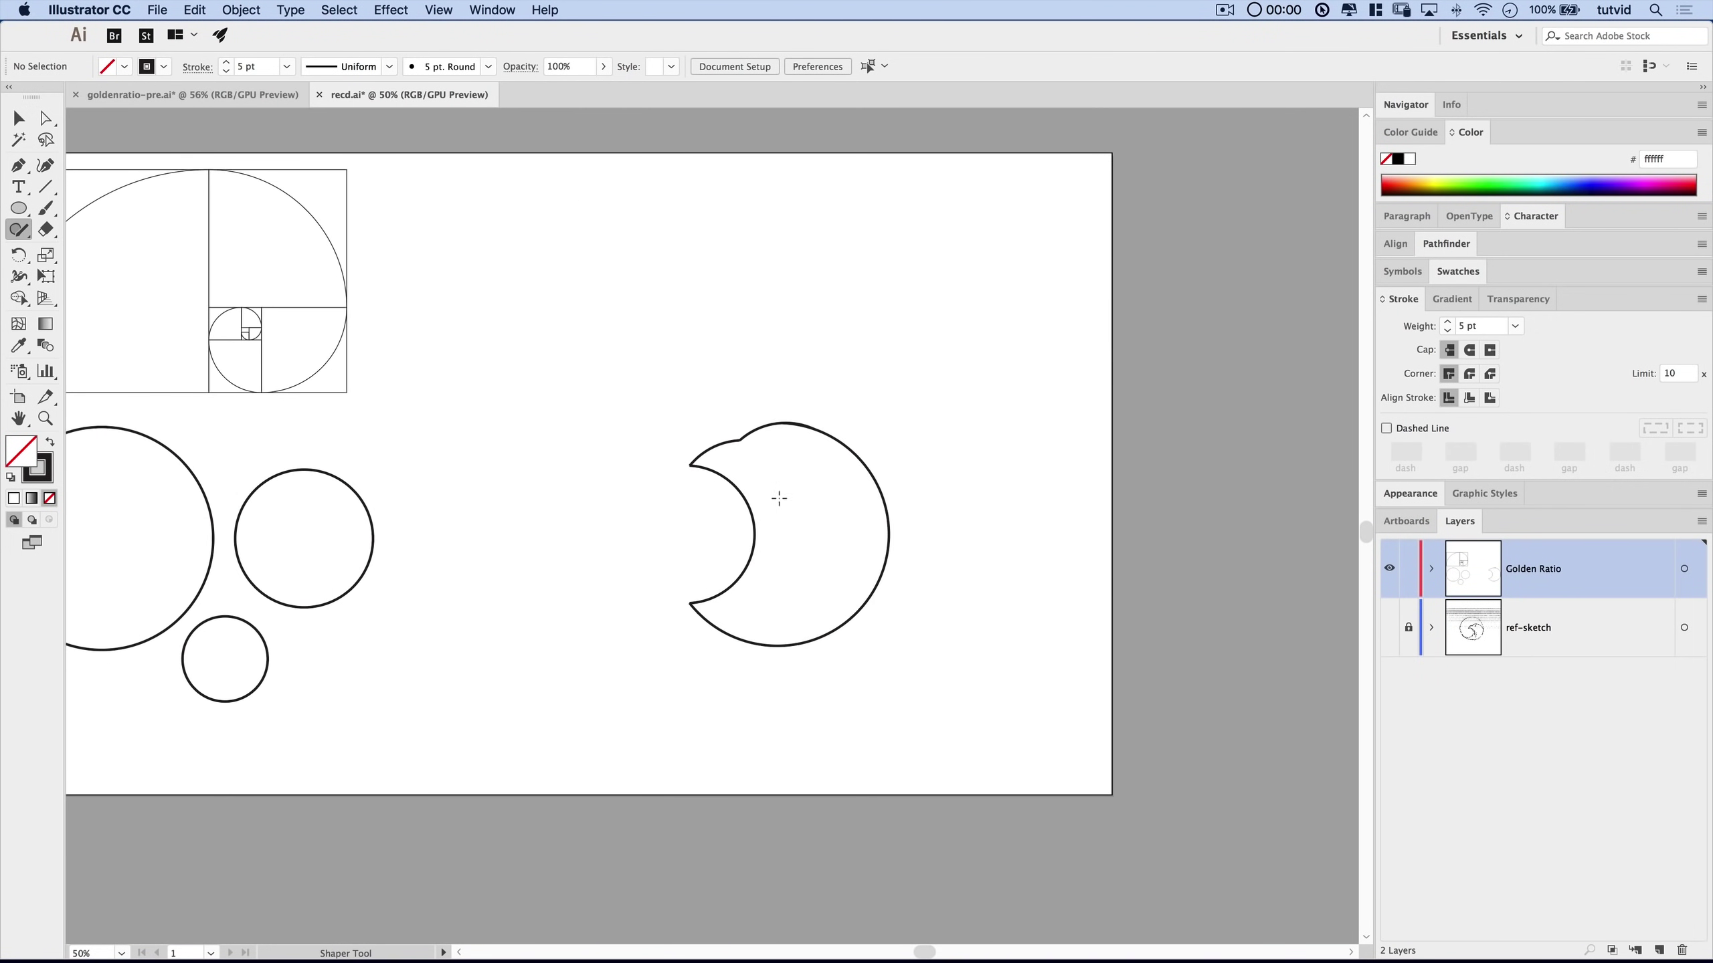
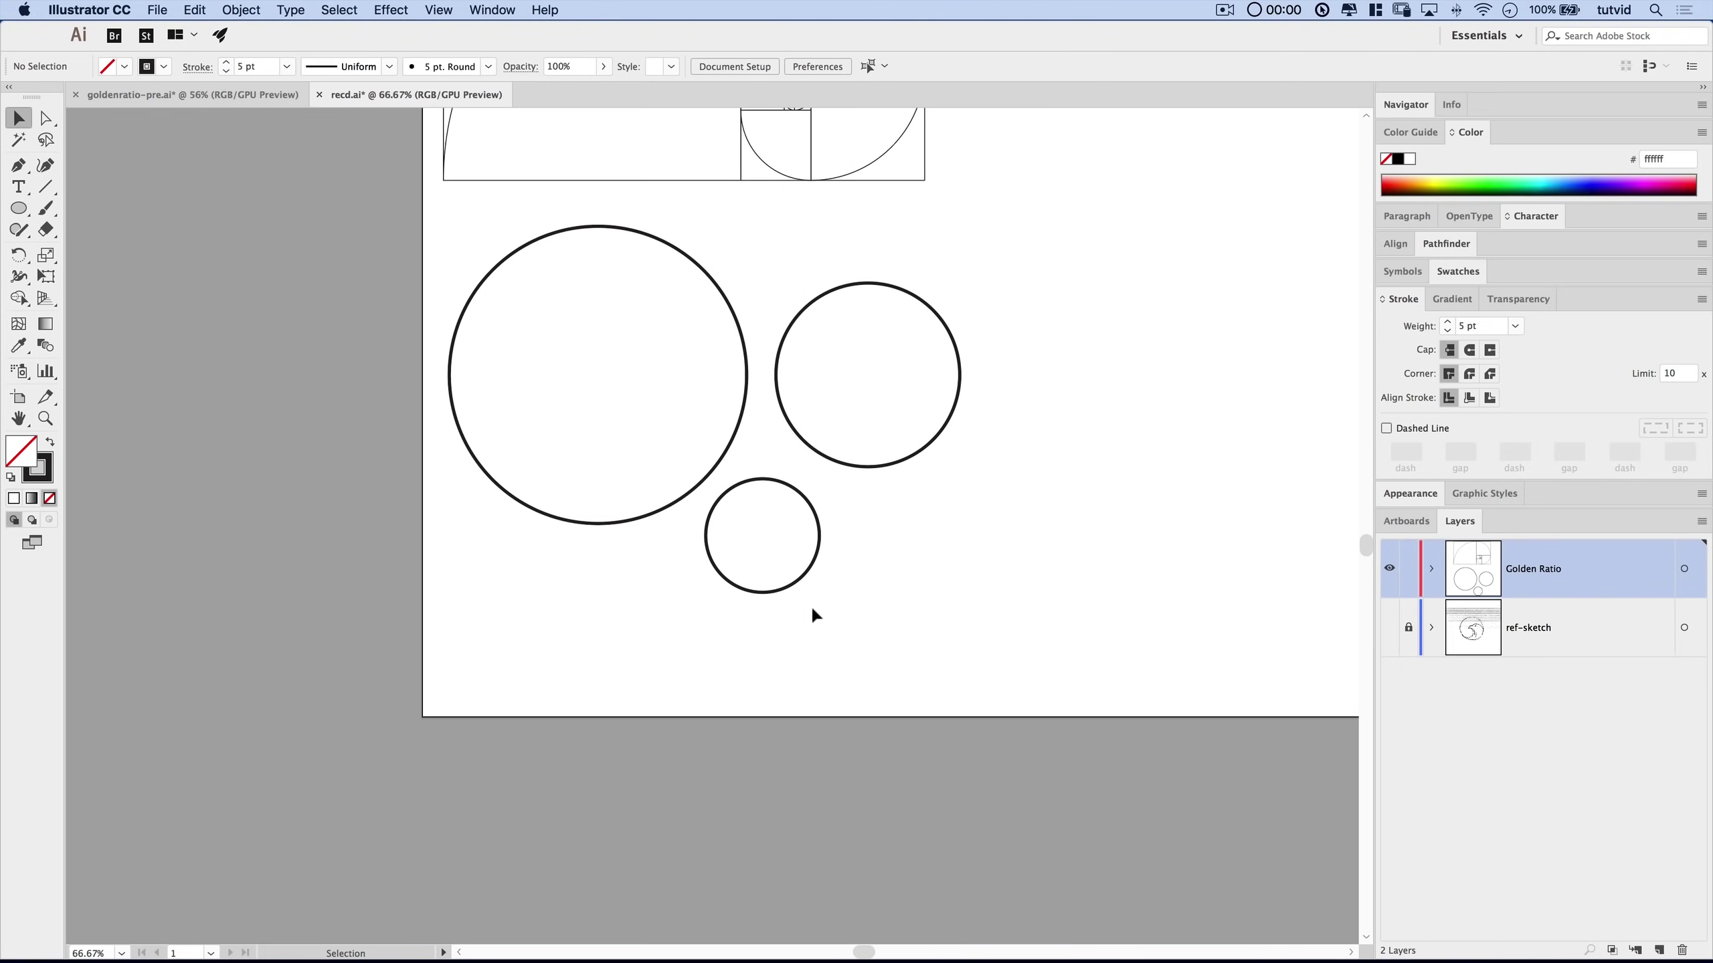
Duplicate the smallest circle to its right and proportionally divide the copy's width by 1.618.
{"action": "left_click", "coordinate": [801, 578]}
{"action": "left_click_drag", "start_coordinate": [800, 578], "coordinate": [978, 589]}
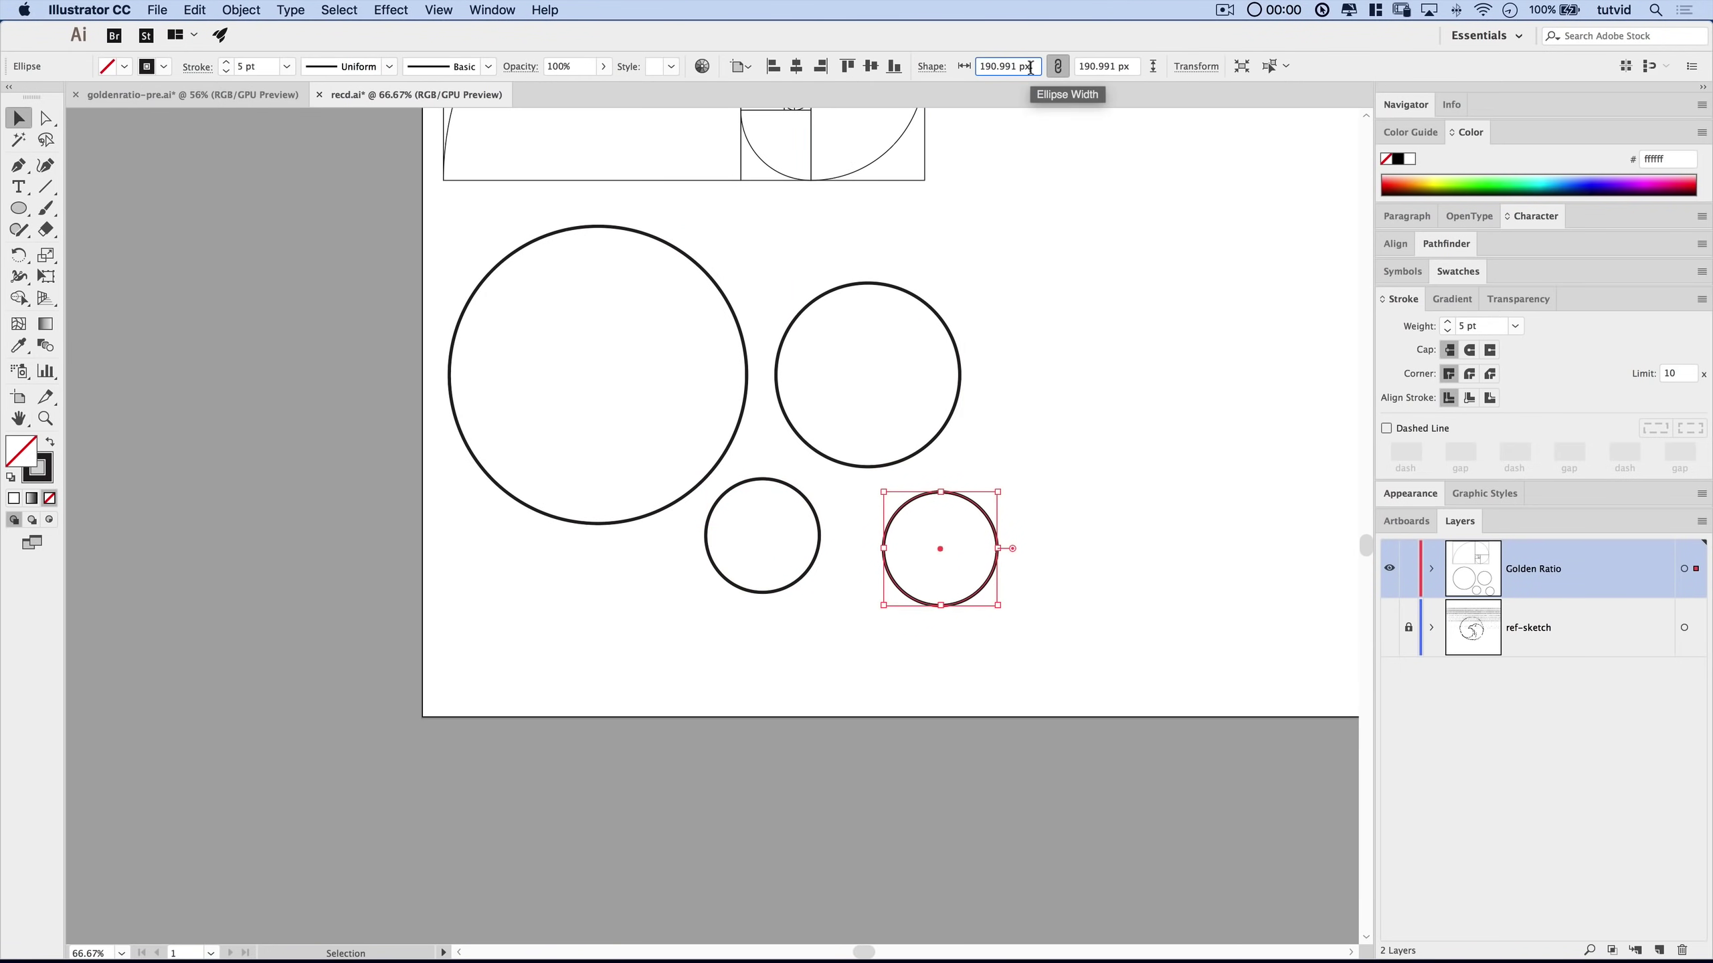
{"action": "type", "text": "1.618"}
{"action": "key", "text": "Tab"}
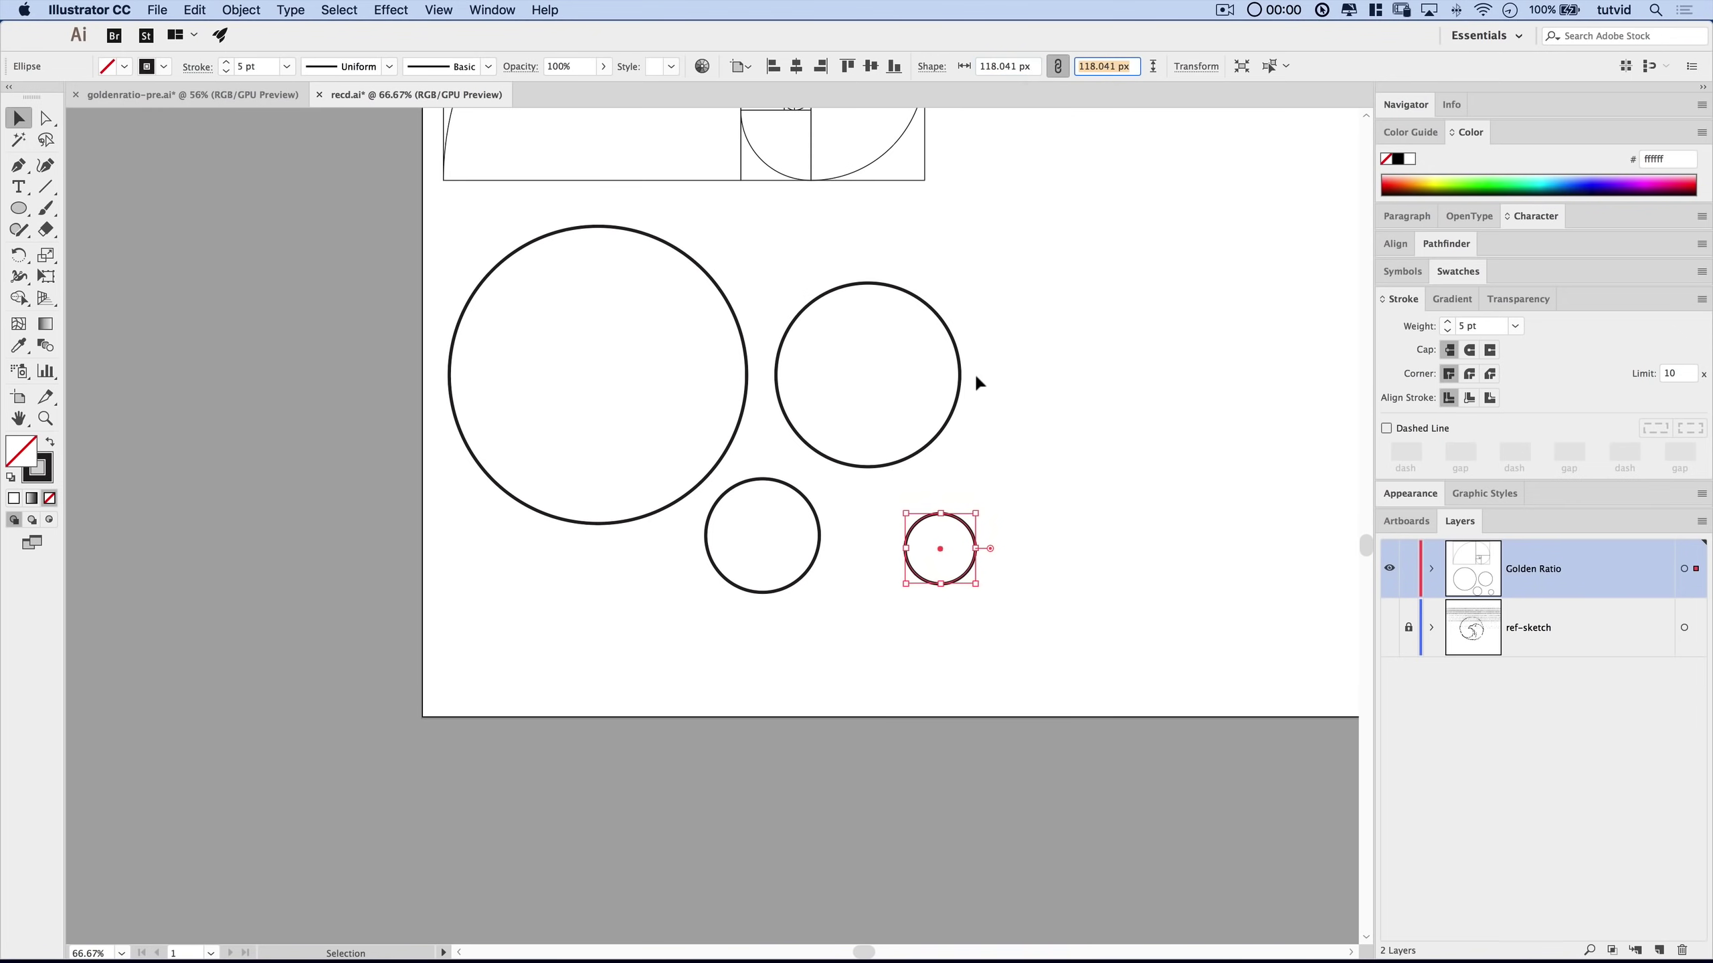
Duplicate the 118 px circle to its lower left and proportionally divide the copy's width by 1.618.
{"action": "left_click_drag", "start_coordinate": [924, 581], "coordinate": [848, 655]}
{"action": "left_click", "coordinate": [1031, 66]}
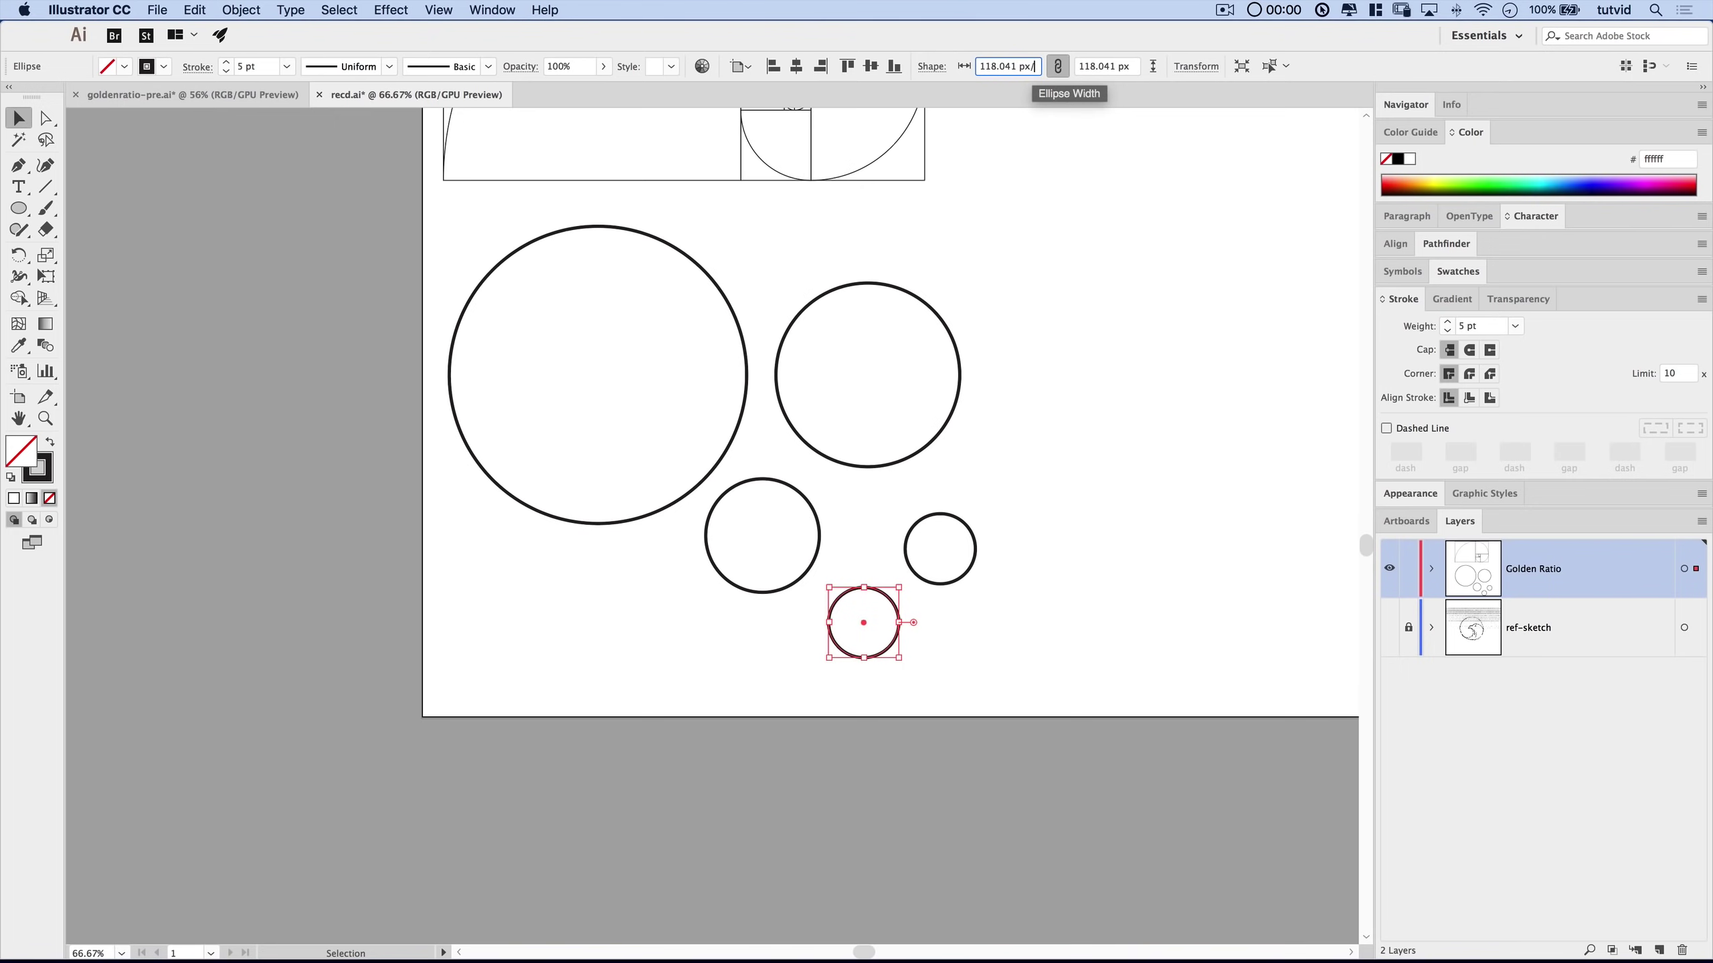
{"action": "type", "text": "/1.618"}
{"action": "key", "text": "Tab"}
{"action": "left_click", "coordinate": [1154, 439]}
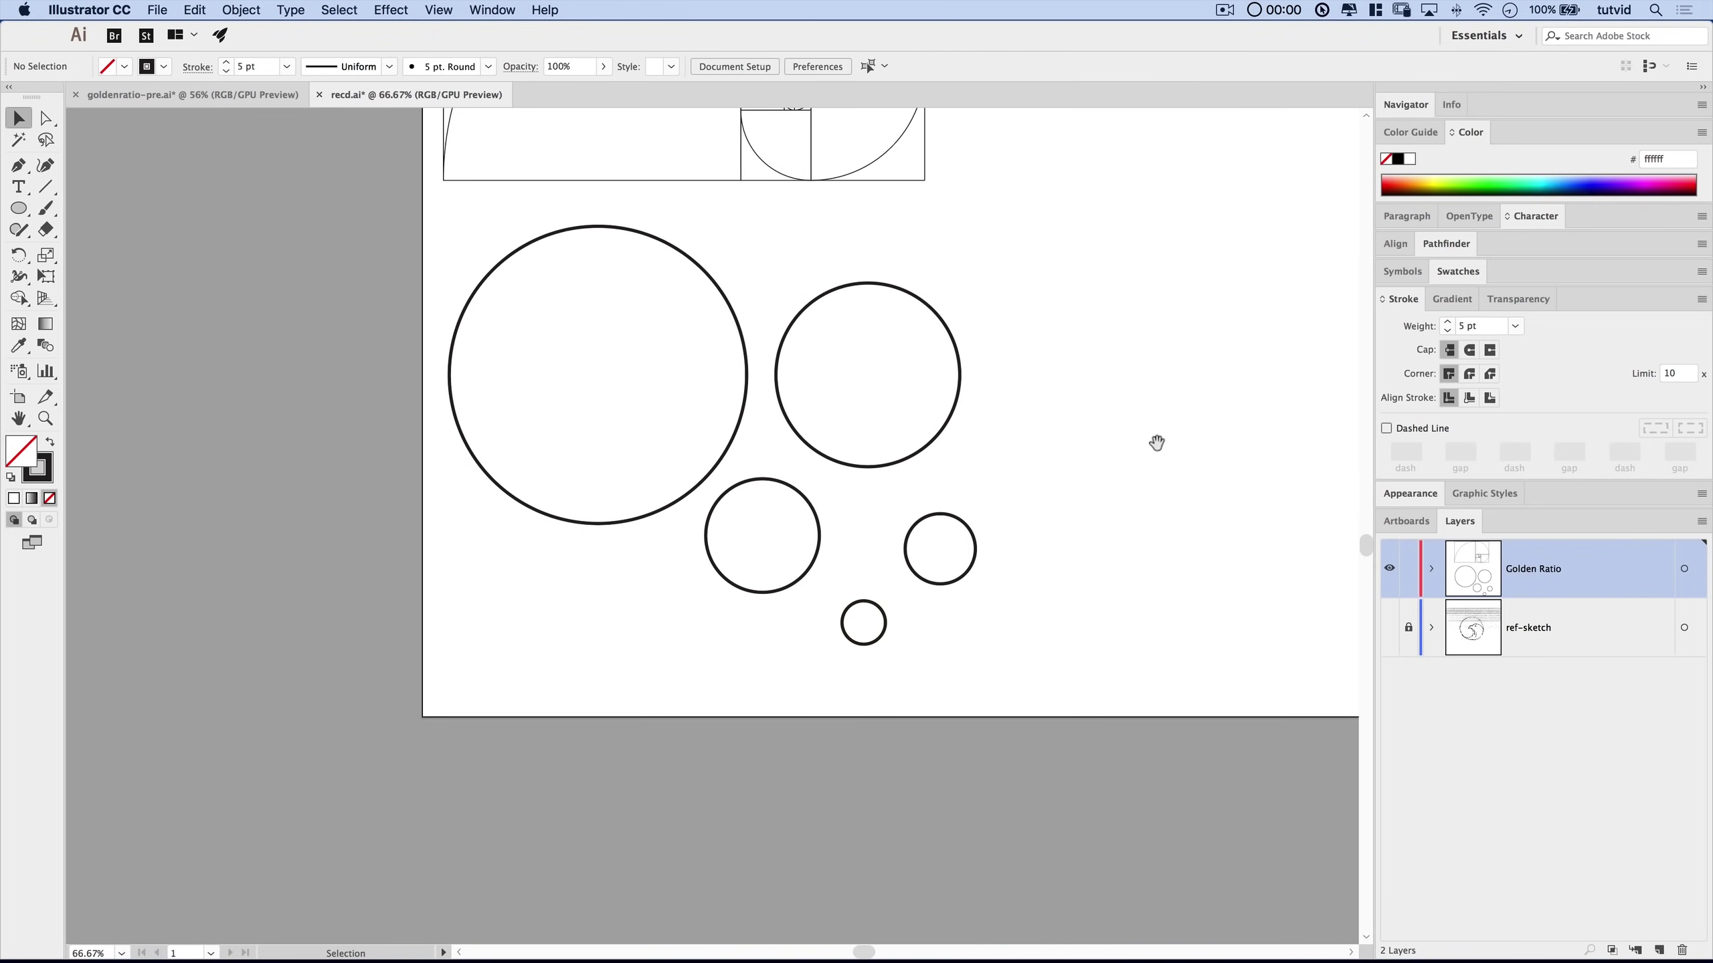
Place a copy of the 500 px circle in the empty area of the artboard to the right of the golden spiral.
{"action": "left_click_drag", "start_coordinate": [1154, 439], "coordinate": [777, 574]}
{"action": "left_click_drag", "start_coordinate": [363, 409], "coordinate": [1149, 257]}
{"action": "left_click_drag", "start_coordinate": [1159, 428], "coordinate": [810, 538]}
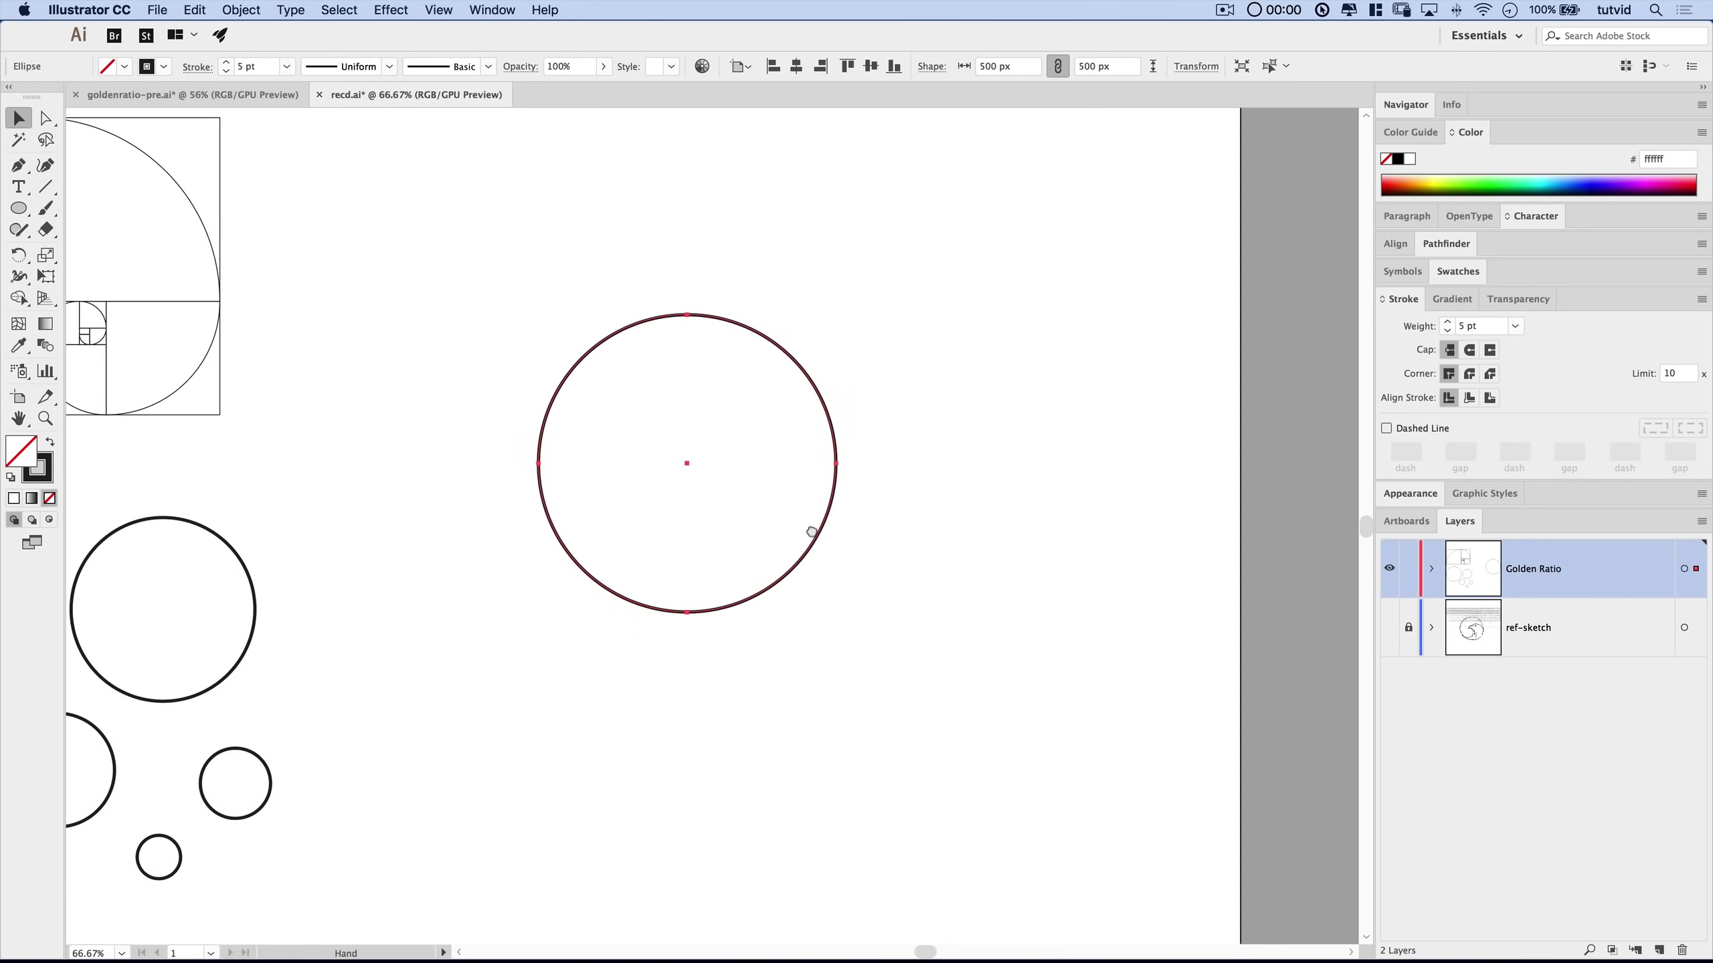
{"action": "left_click_drag", "start_coordinate": [804, 372], "coordinate": [819, 386]}
{"action": "left_click", "coordinate": [920, 595]}
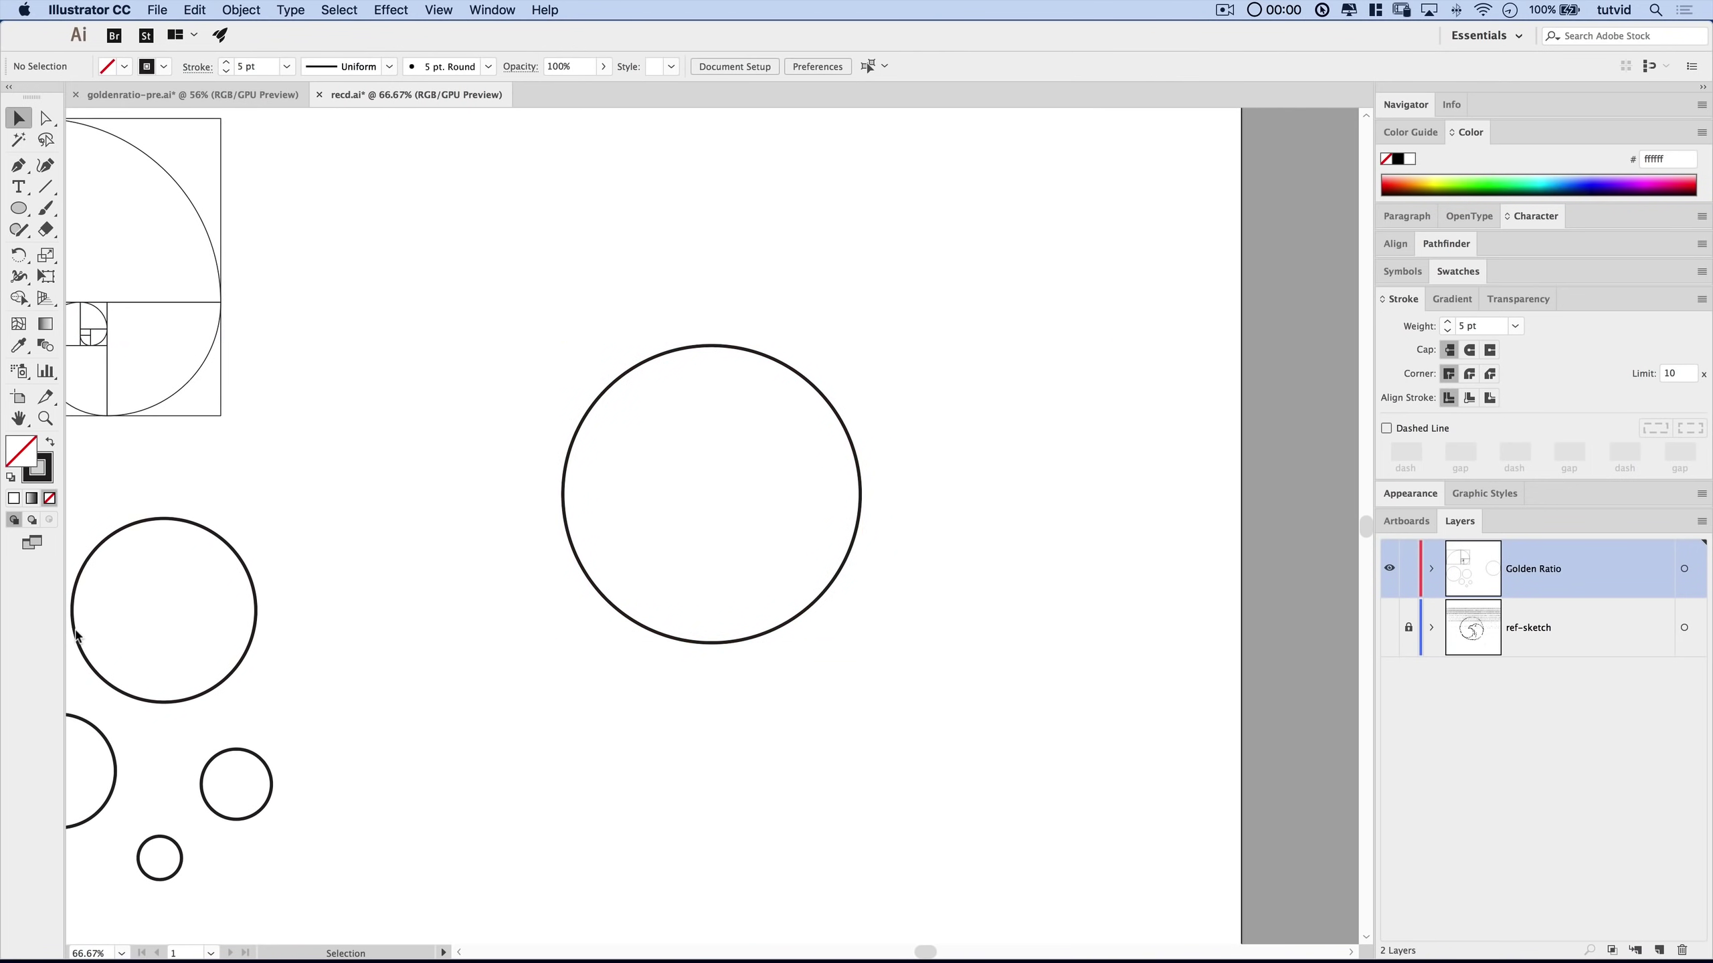
Add a 309 px circle copy touching the large copy's right edge from inside, and a 191 px copy overlapping the 309 px circle's left side.
{"action": "left_click_drag", "start_coordinate": [124, 614], "coordinate": [286, 604]}
{"action": "left_click_drag", "start_coordinate": [420, 574], "coordinate": [1023, 463]}
{"action": "left_click", "coordinate": [1088, 499]}
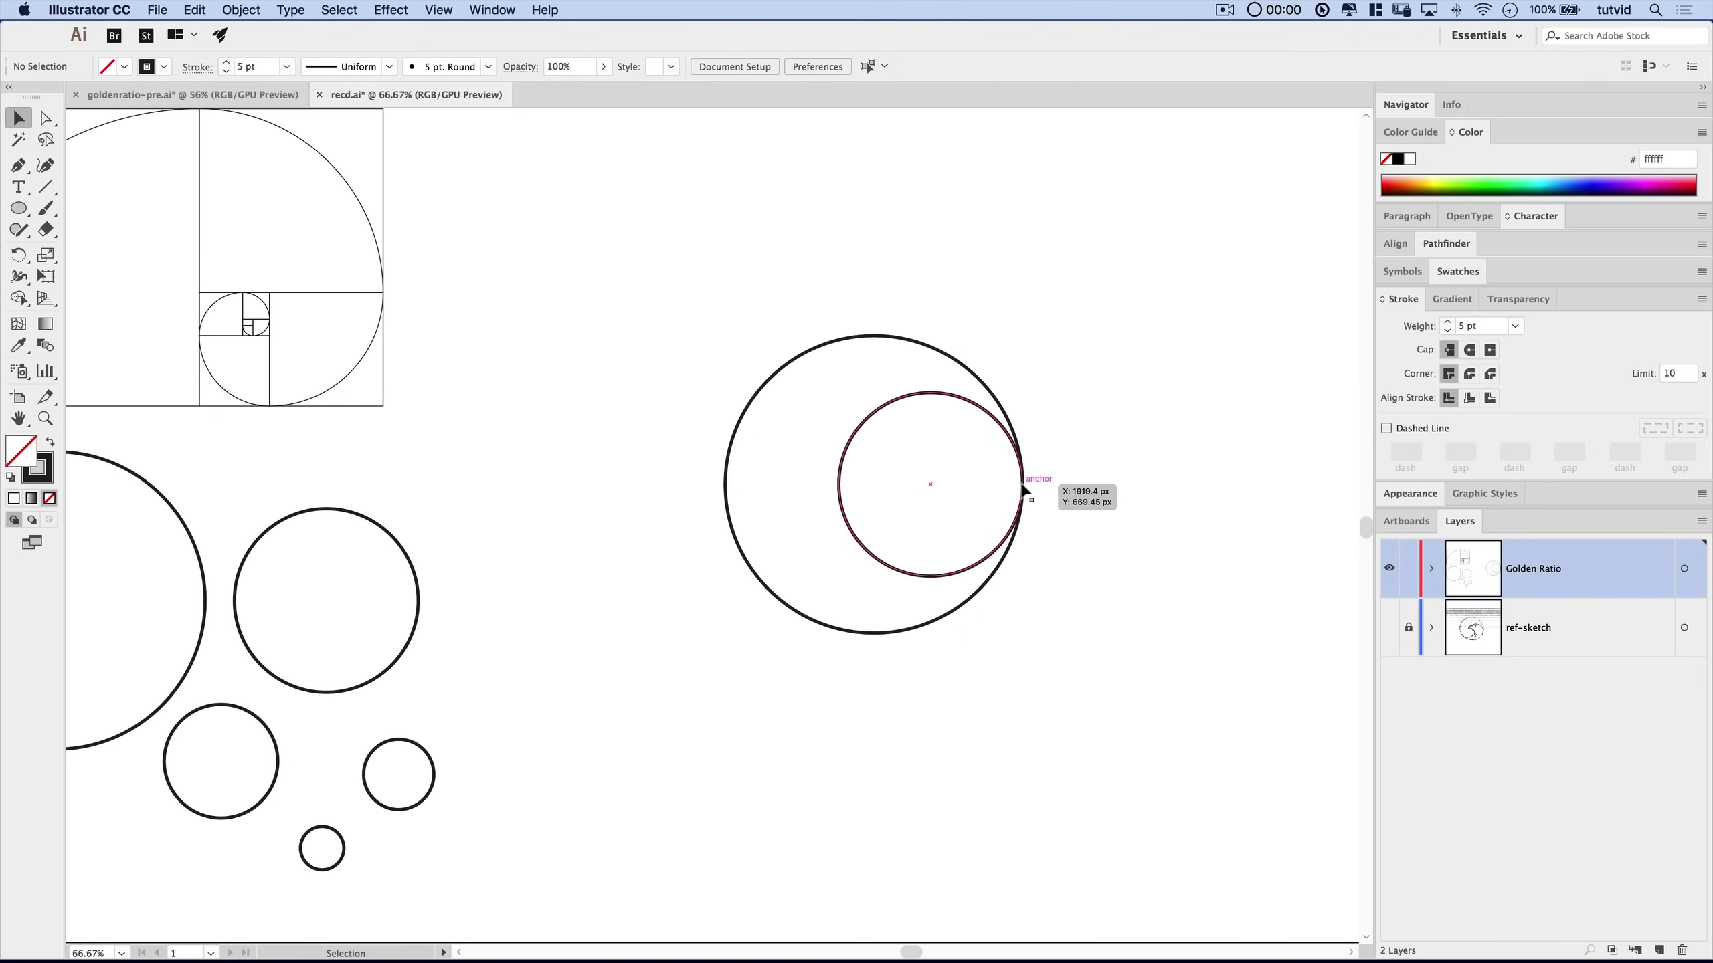
{"action": "left_click_drag", "start_coordinate": [275, 737], "coordinate": [916, 460]}
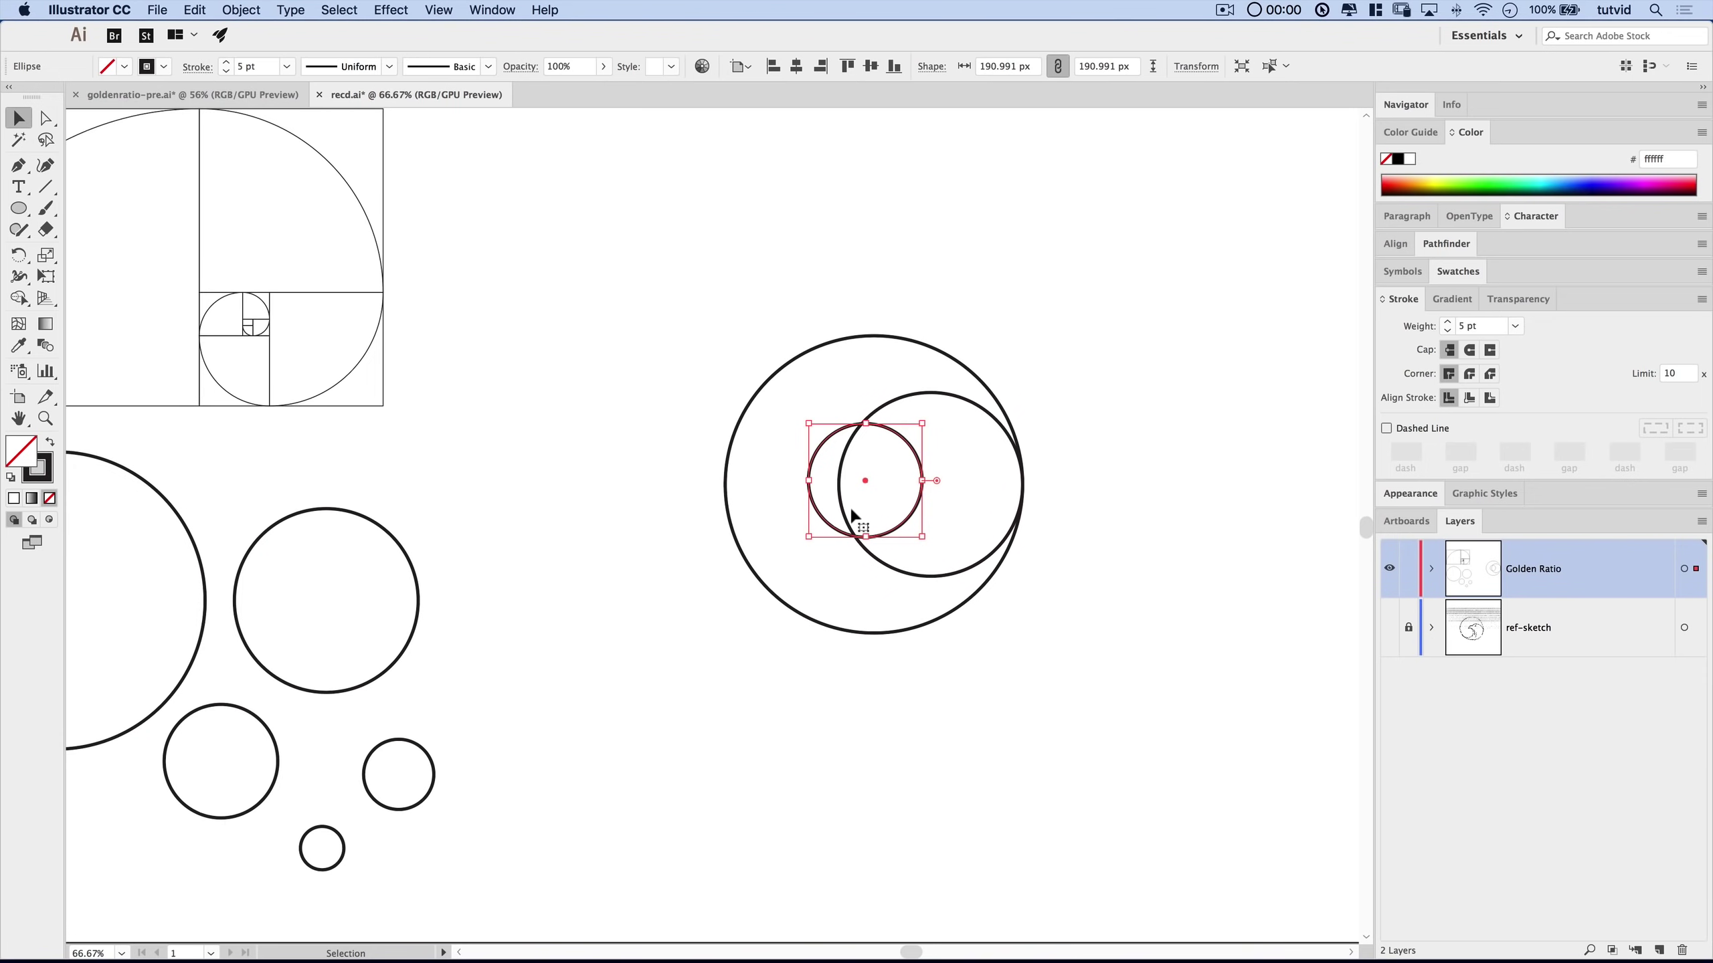
Try adding a second copy of the 191 px circle to the circle arrangement, and undo it.
{"action": "scroll", "coordinate": [884, 587], "scroll_direction": "down", "scroll_amount": 2}
{"action": "scroll", "coordinate": [883, 587], "scroll_direction": "right", "scroll_amount": 2}
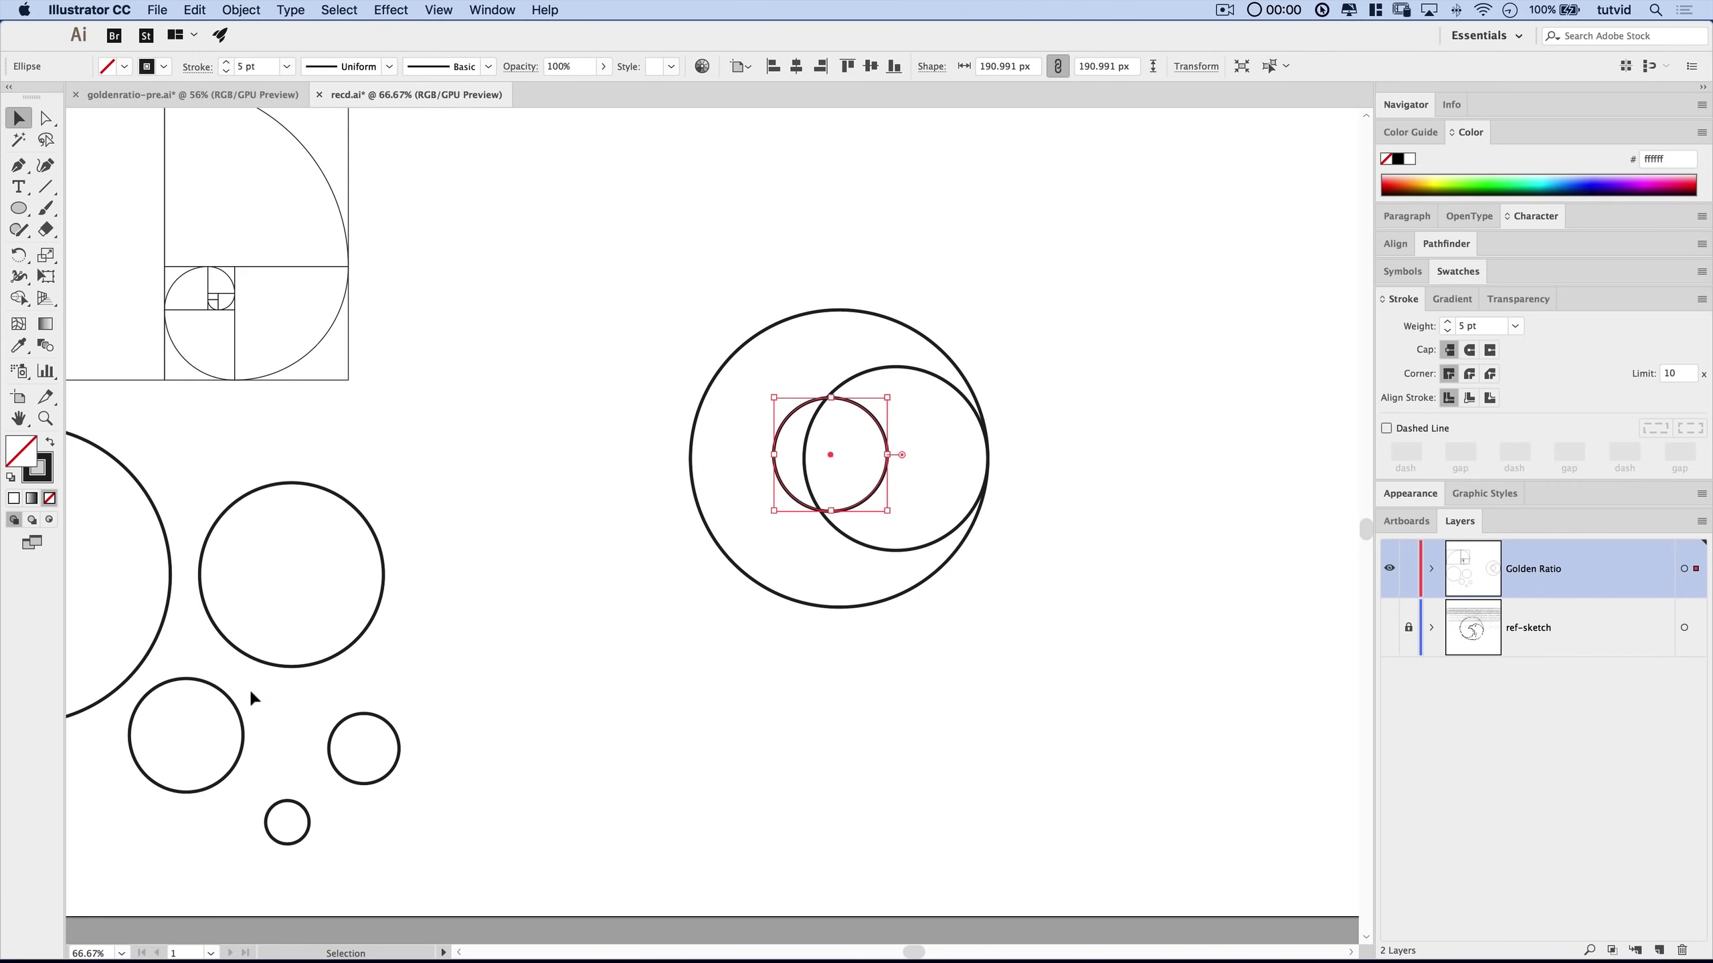
{"action": "mouse_move", "coordinate": [237, 711]}
{"action": "left_mouse_down"}
{"action": "mouse_move", "coordinate": [789, 645]}
{"action": "mouse_move", "coordinate": [893, 509]}
{"action": "mouse_move", "coordinate": [856, 516]}
{"action": "left_mouse_up"}
{"action": "key", "text": "super+z"}
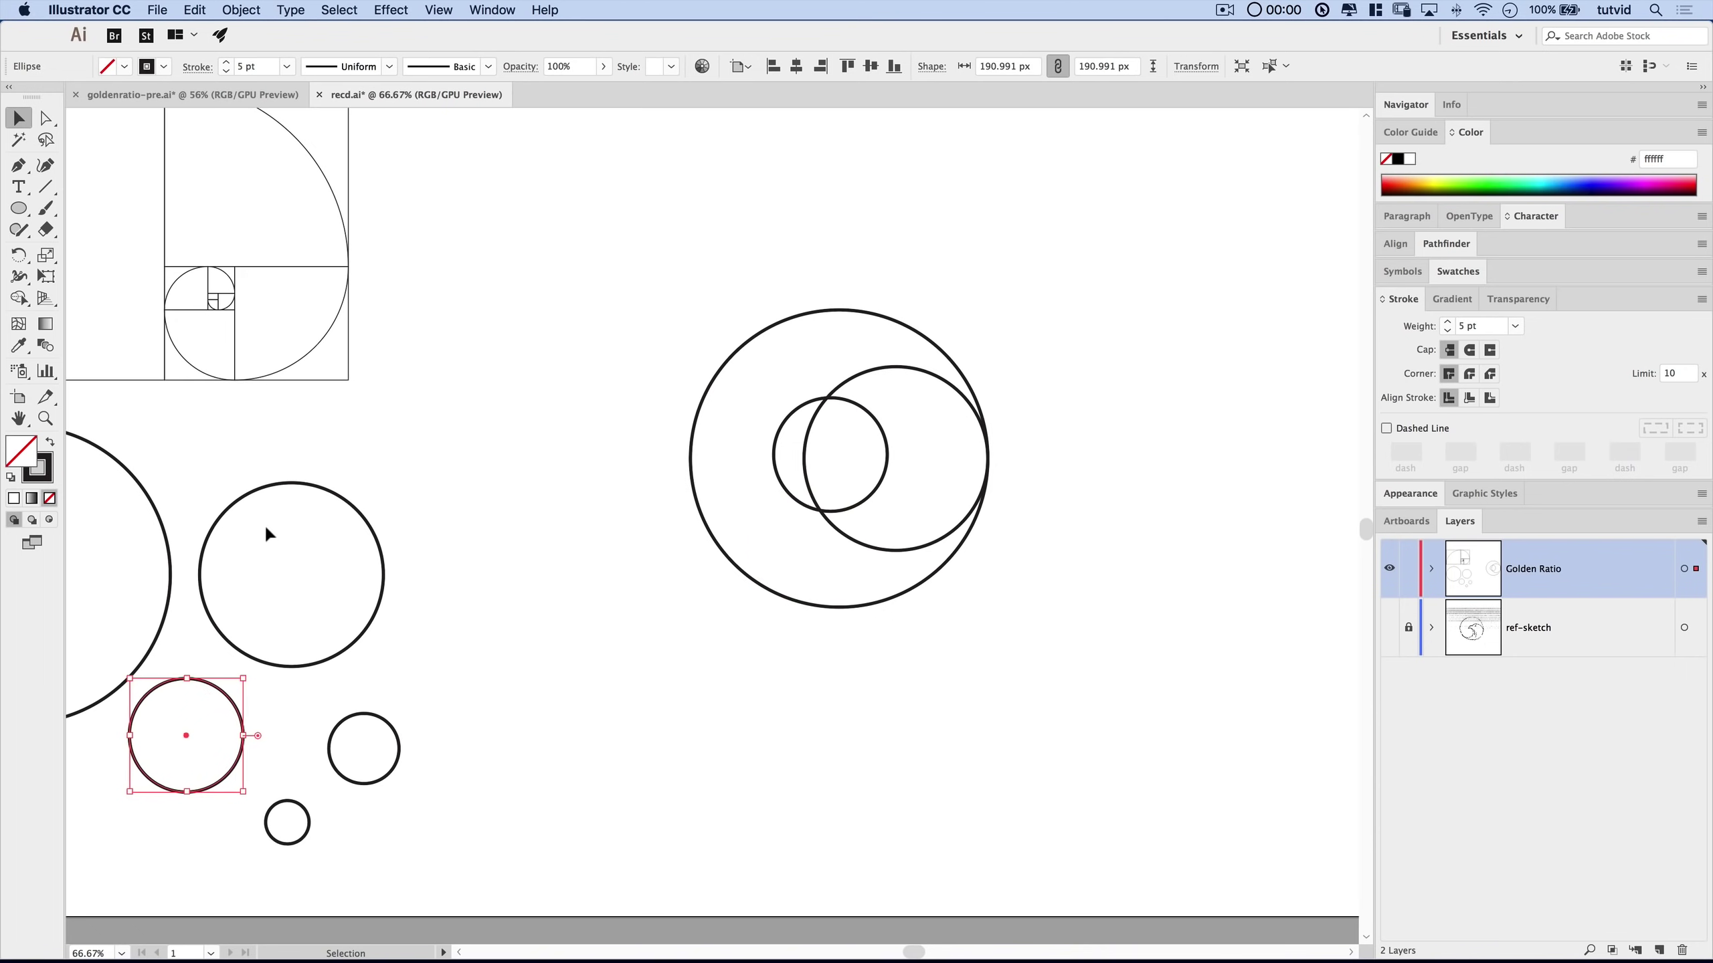
Add another 309 px circle copy over the lower left of the large circle, overlapping the 191 px circle.
{"action": "left_click", "coordinate": [362, 516]}
{"action": "mouse_move", "coordinate": [363, 520]}
{"action": "left_mouse_down"}
{"action": "mouse_move", "coordinate": [681, 566]}
{"action": "mouse_move", "coordinate": [874, 522]}
{"action": "mouse_move", "coordinate": [876, 480]}
{"action": "mouse_move", "coordinate": [858, 476]}
{"action": "left_mouse_up"}
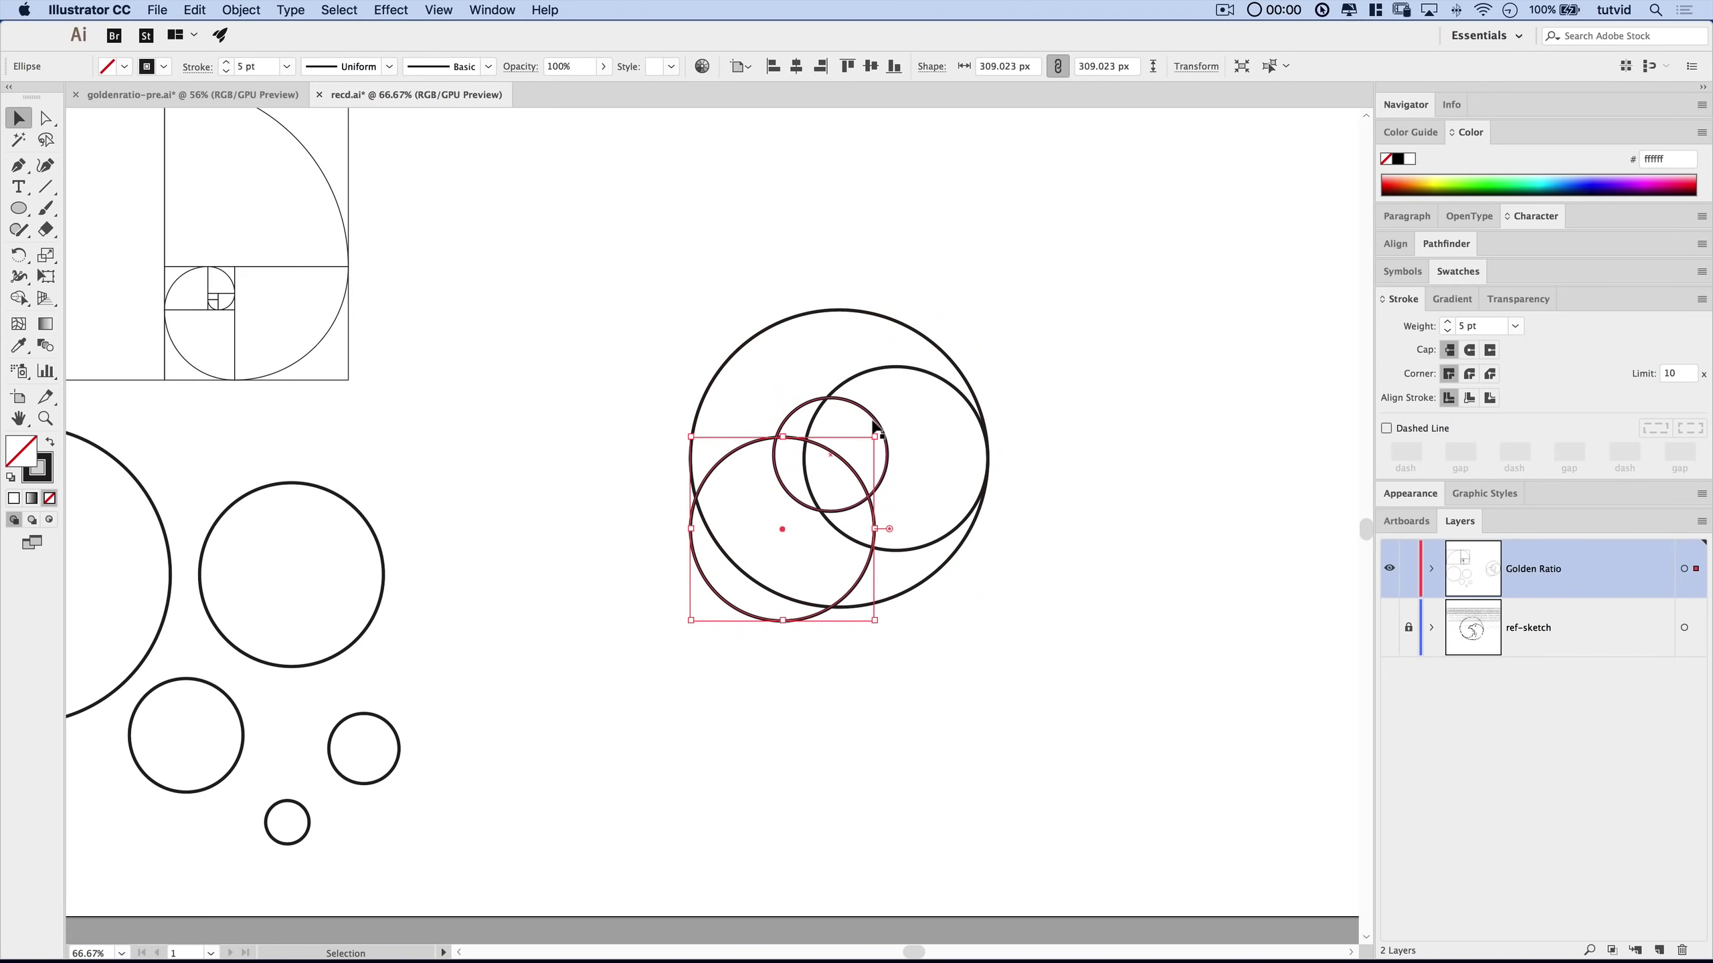
{"action": "left_click", "coordinate": [1185, 616]}
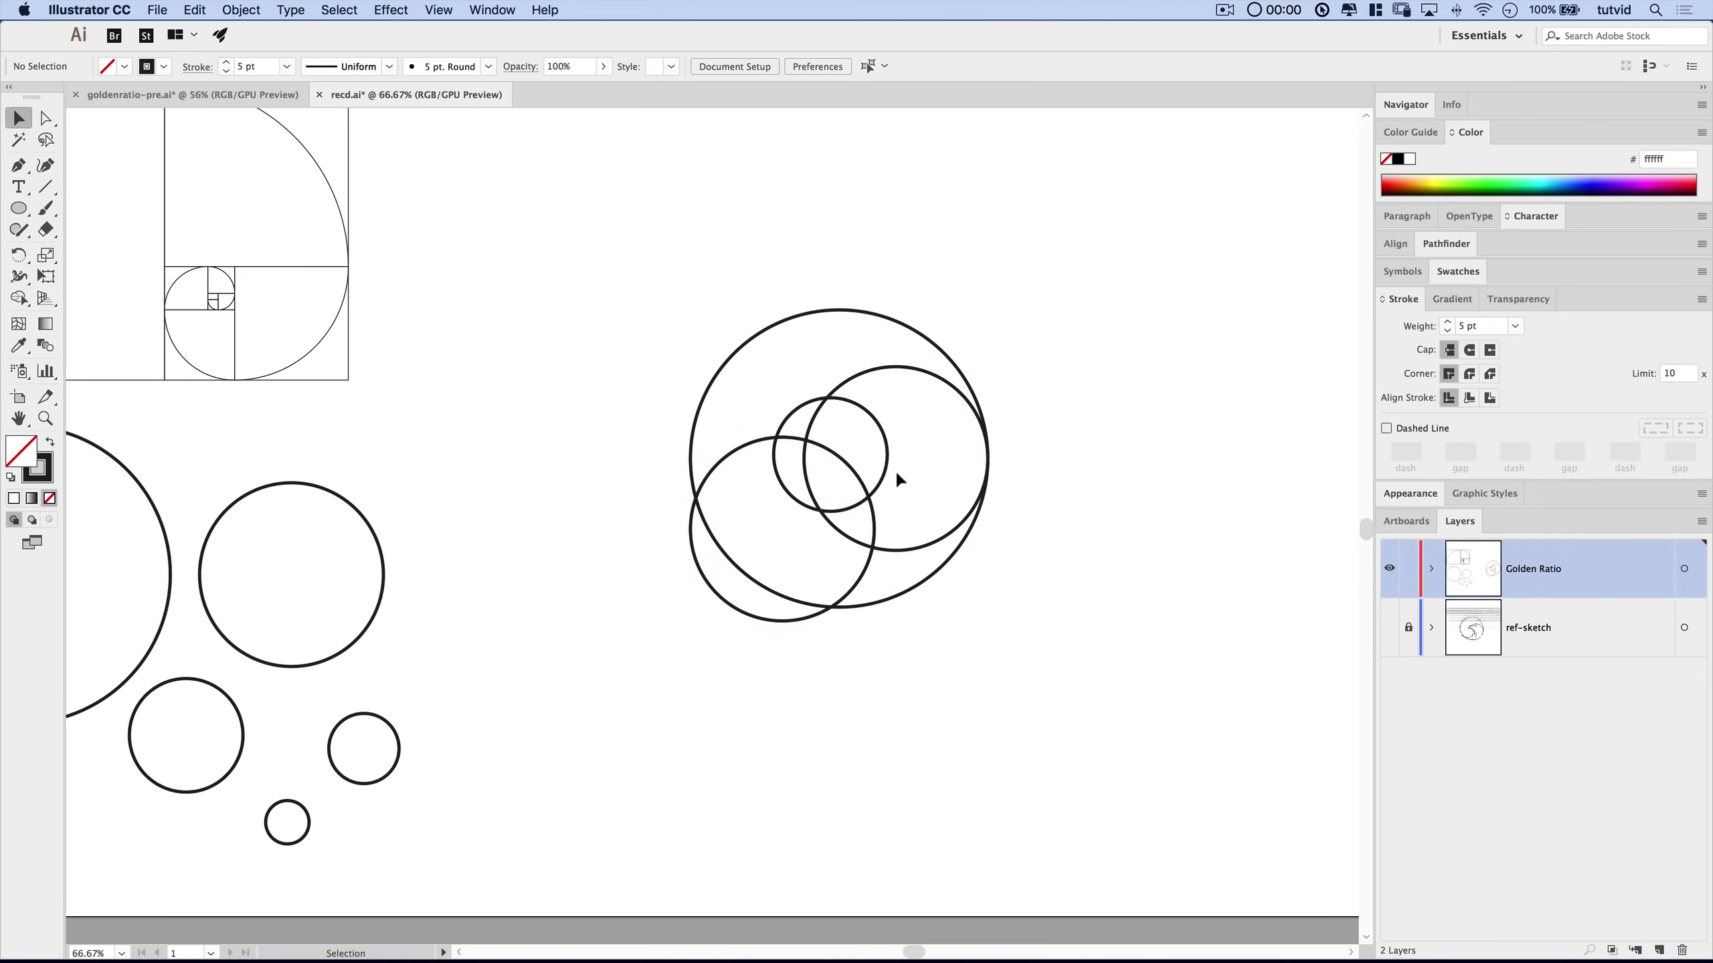
Add a 191 px circle copy inside the lower-left 309 px circle, near that circle's lower-right edge.
{"action": "left_click_drag", "start_coordinate": [241, 708], "coordinate": [864, 523]}
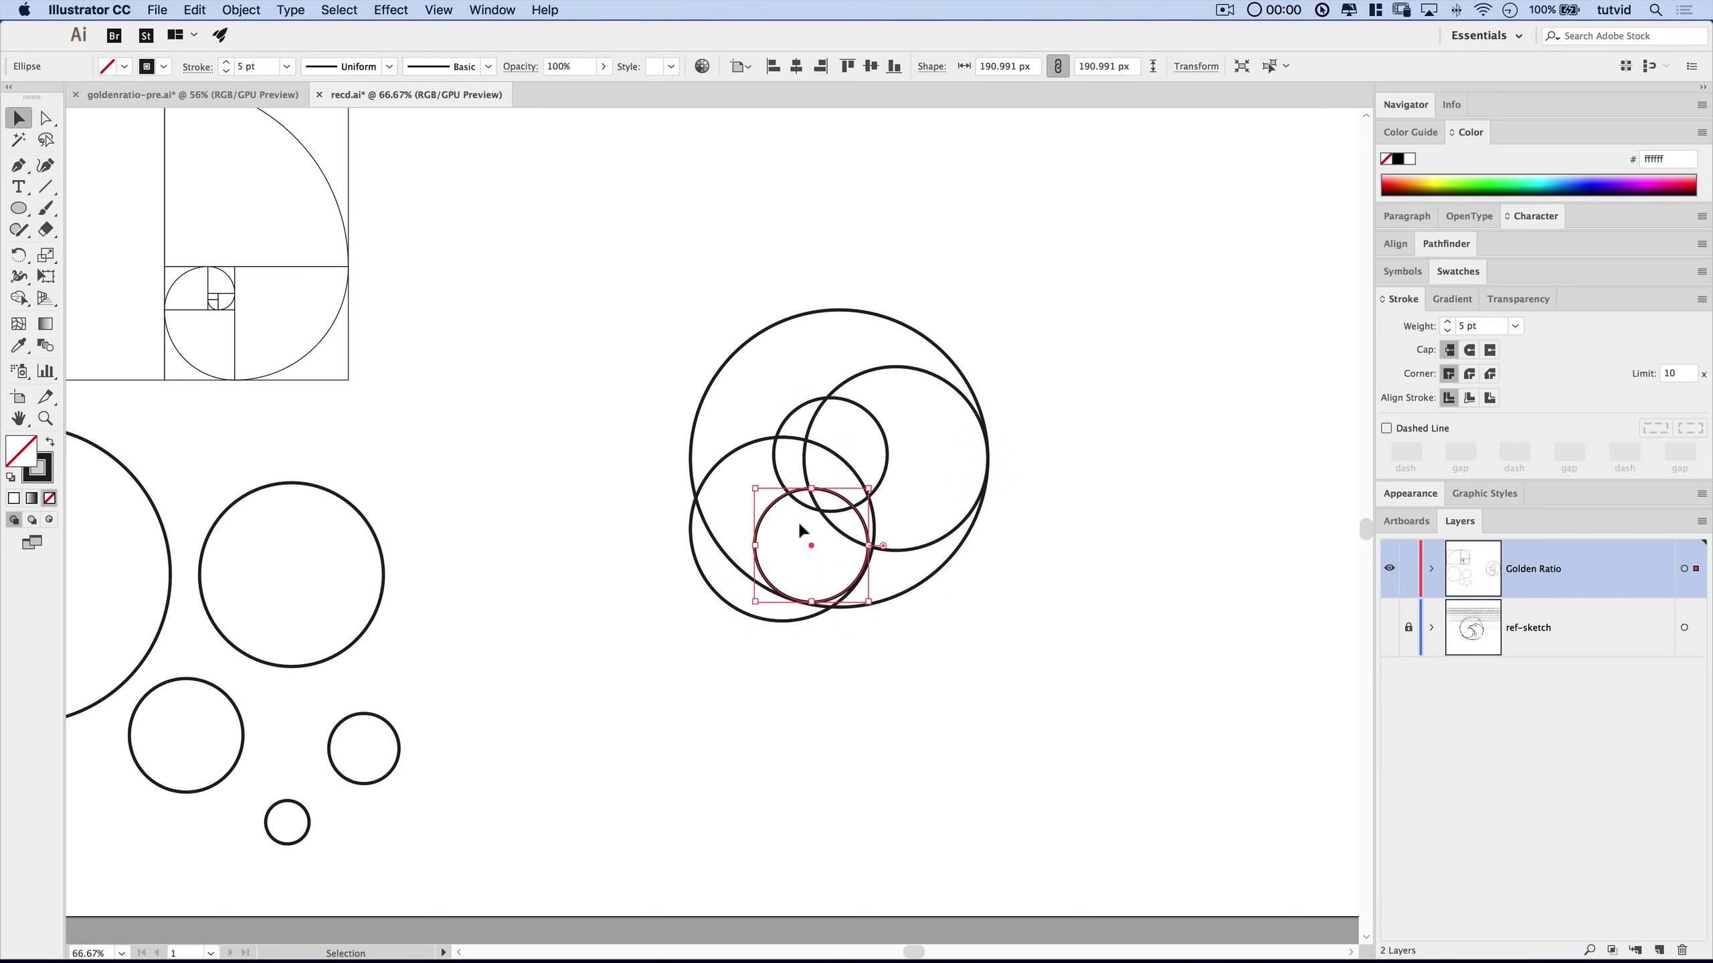
{"action": "left_click", "coordinate": [867, 692]}
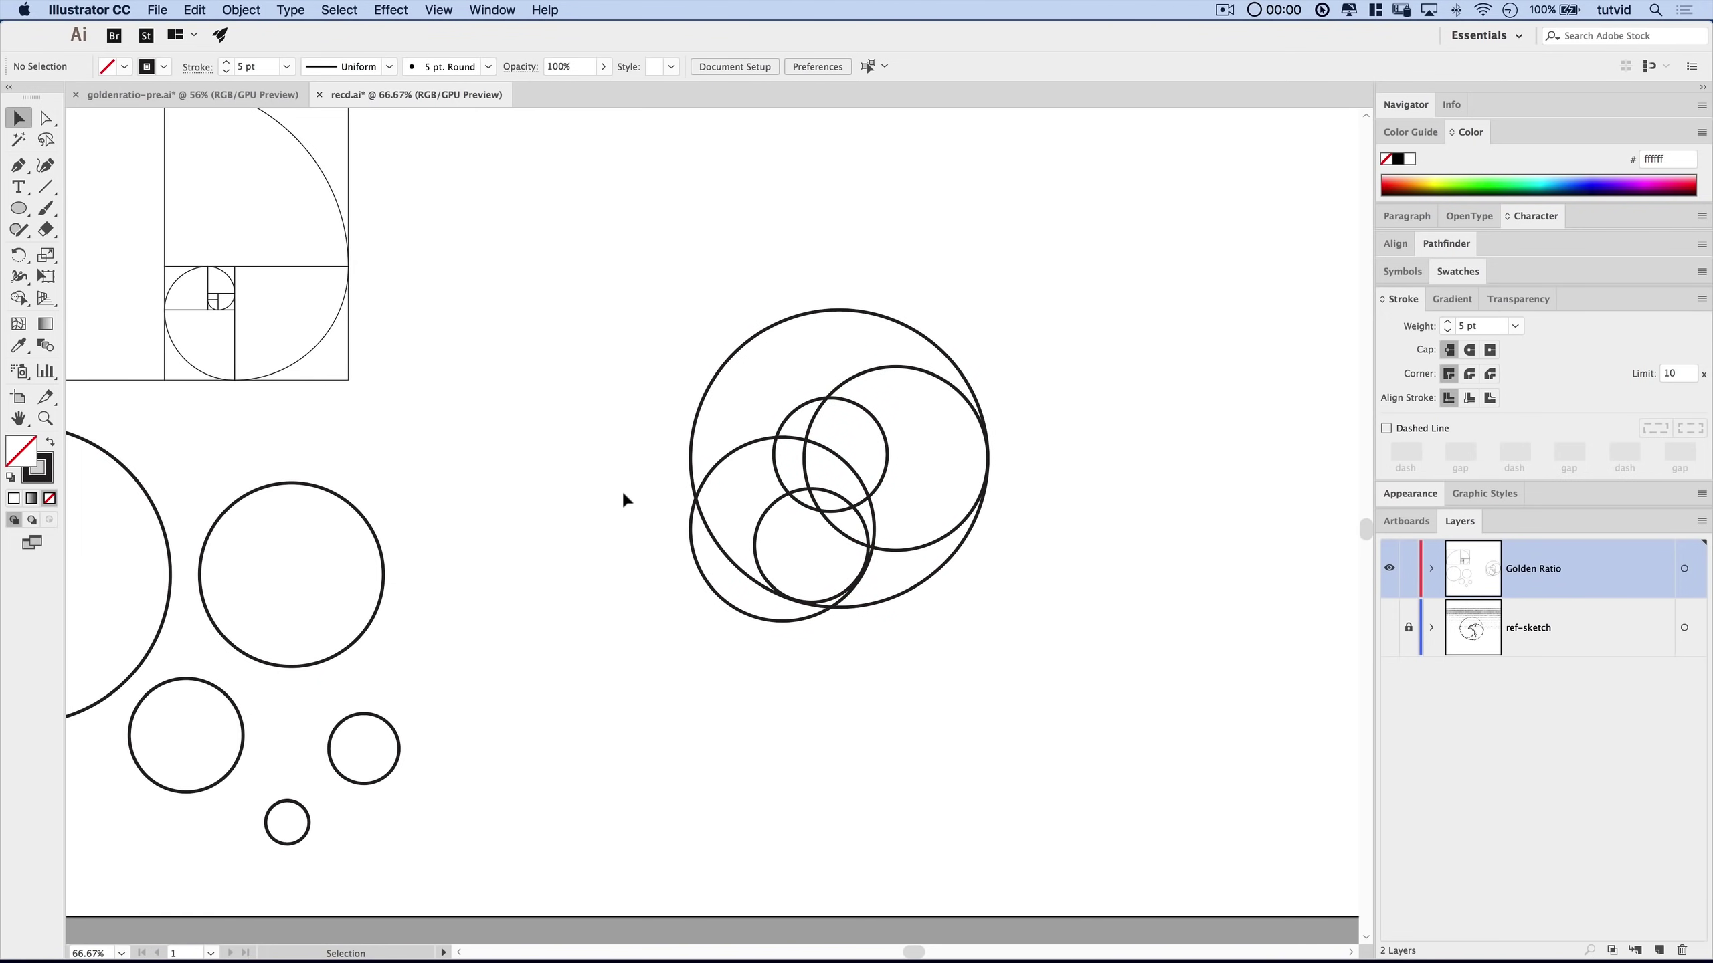
Erase the part of the lower-left 309 px circle that extends outside the large circle, using the Shaper tool.
{"action": "left_click", "coordinate": [18, 230]}
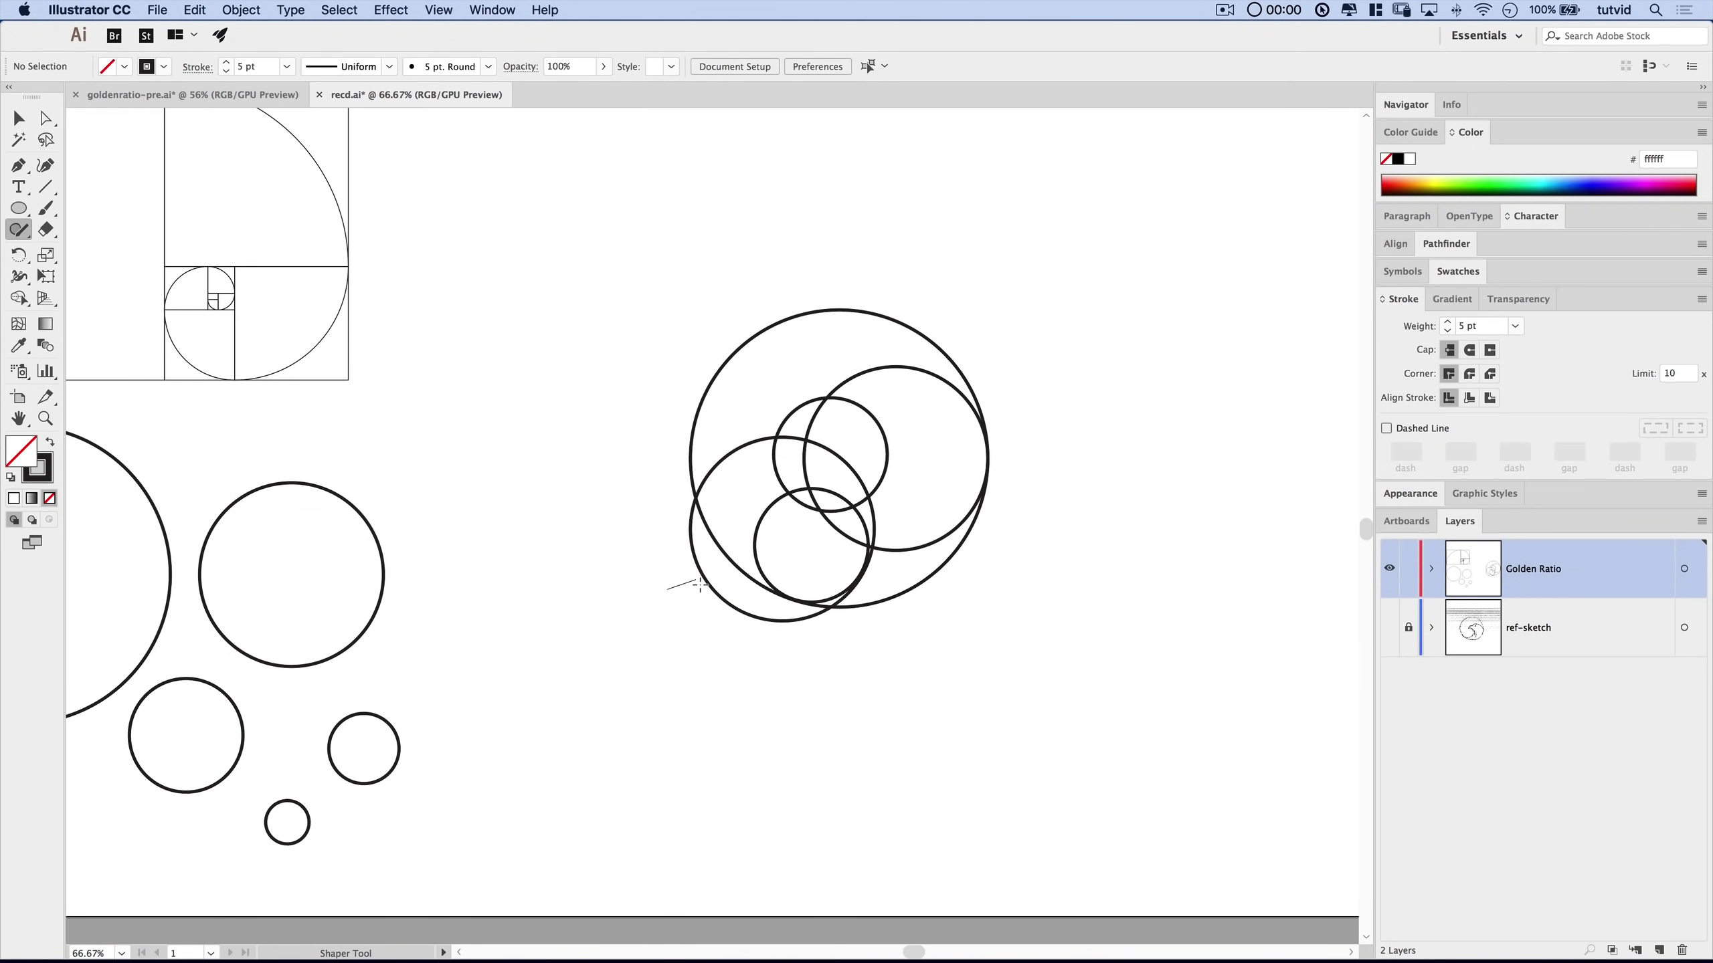
{"action": "mouse_move", "coordinate": [700, 584]}
{"action": "left_mouse_down"}
{"action": "mouse_move", "coordinate": [776, 607]}
{"action": "mouse_move", "coordinate": [756, 631]}
{"action": "left_mouse_up"}
{"action": "key", "text": "super+z"}
{"action": "scroll", "coordinate": [852, 566], "scroll_direction": "right", "scroll_amount": 5}
{"action": "scroll", "coordinate": [853, 566], "scroll_direction": "up", "scroll_amount": 1}
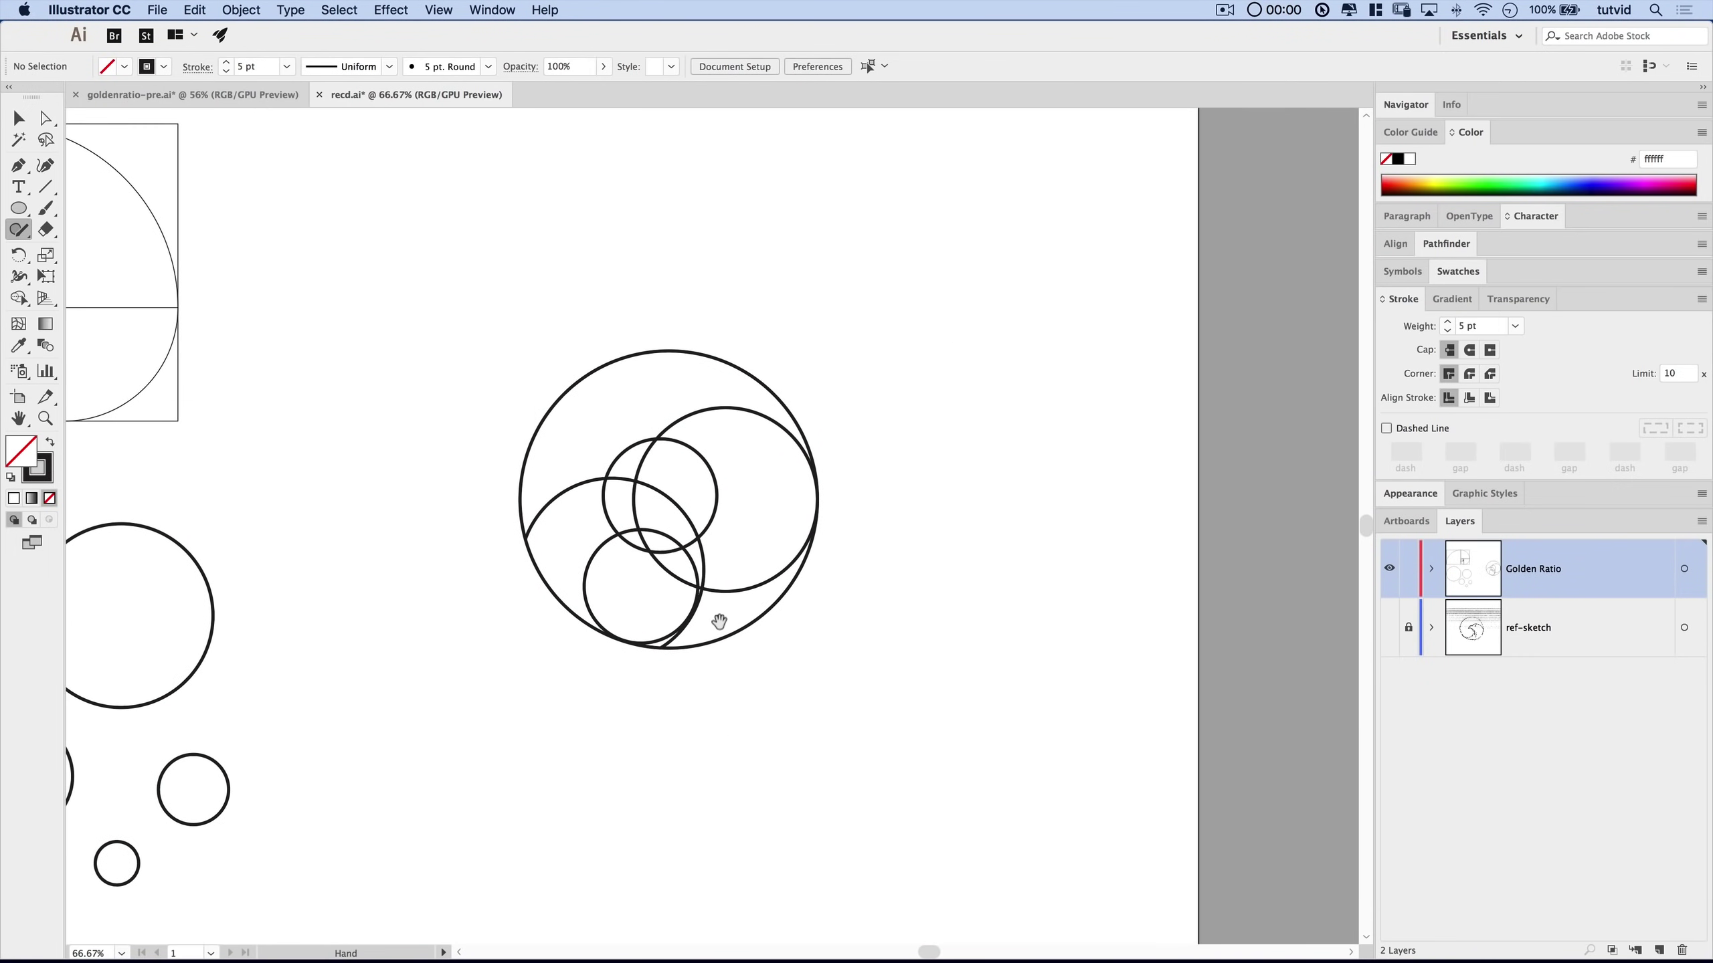
Merge the overlapping upper circles and erase their surplus arcs with the Shaper tool to form the bird's beak and head.
{"action": "left_click_drag", "start_coordinate": [702, 479], "coordinate": [627, 471]}
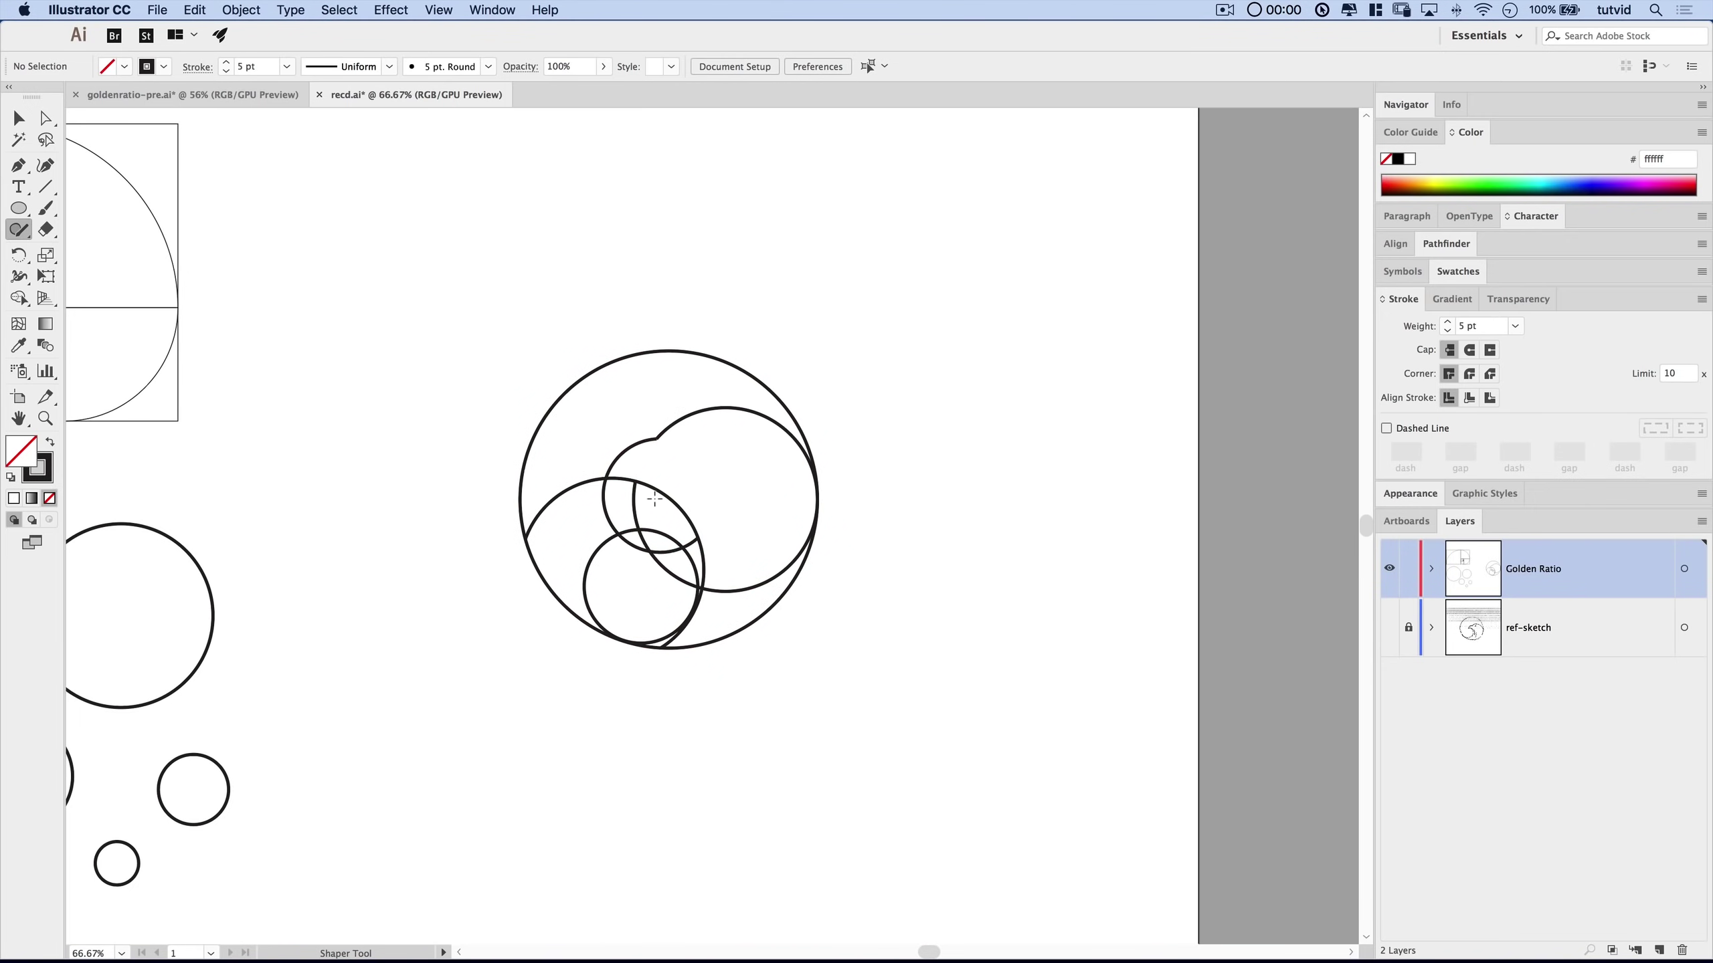
{"action": "left_click_drag", "start_coordinate": [740, 580], "coordinate": [702, 657]}
{"action": "left_click_drag", "start_coordinate": [586, 516], "coordinate": [651, 514]}
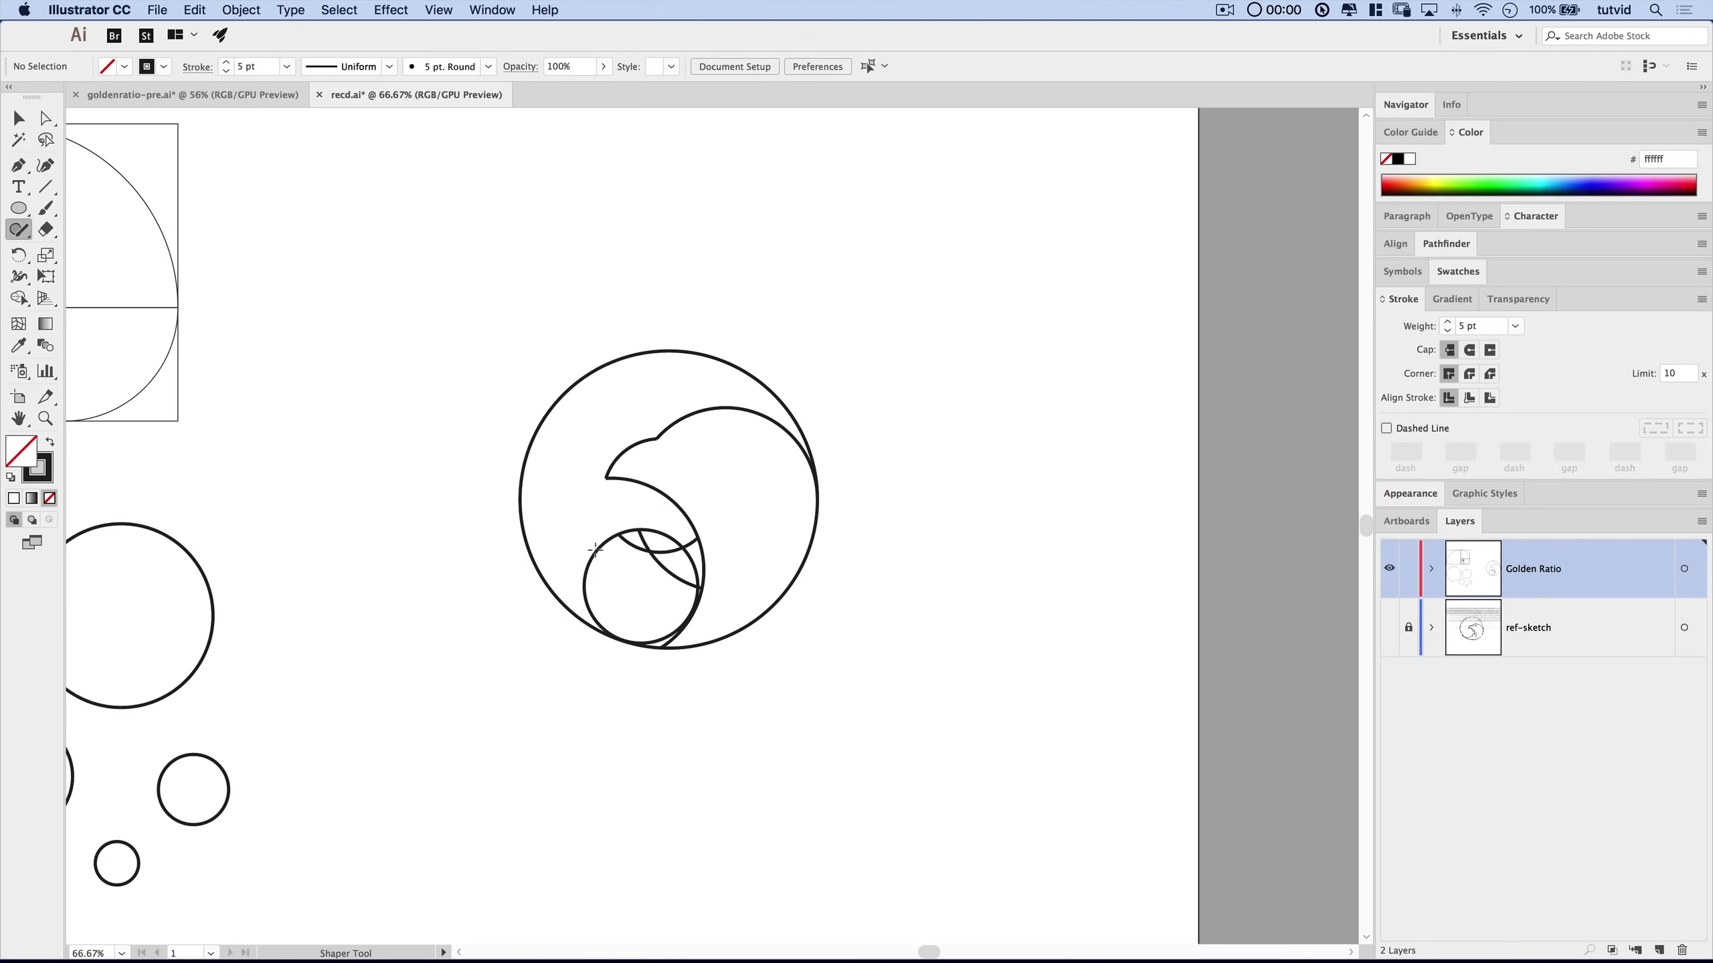
Try erasing the lower 191 px circle and the lower end of the bird's throat curve, and undo it.
{"action": "left_click_drag", "start_coordinate": [597, 604], "coordinate": [646, 615]}
{"action": "key", "text": "super+z"}
{"action": "key", "text": "super+z"}
{"action": "key", "text": "super+shift+z"}
{"action": "key", "text": "super+equal"}
{"action": "key", "text": "super+equal"}
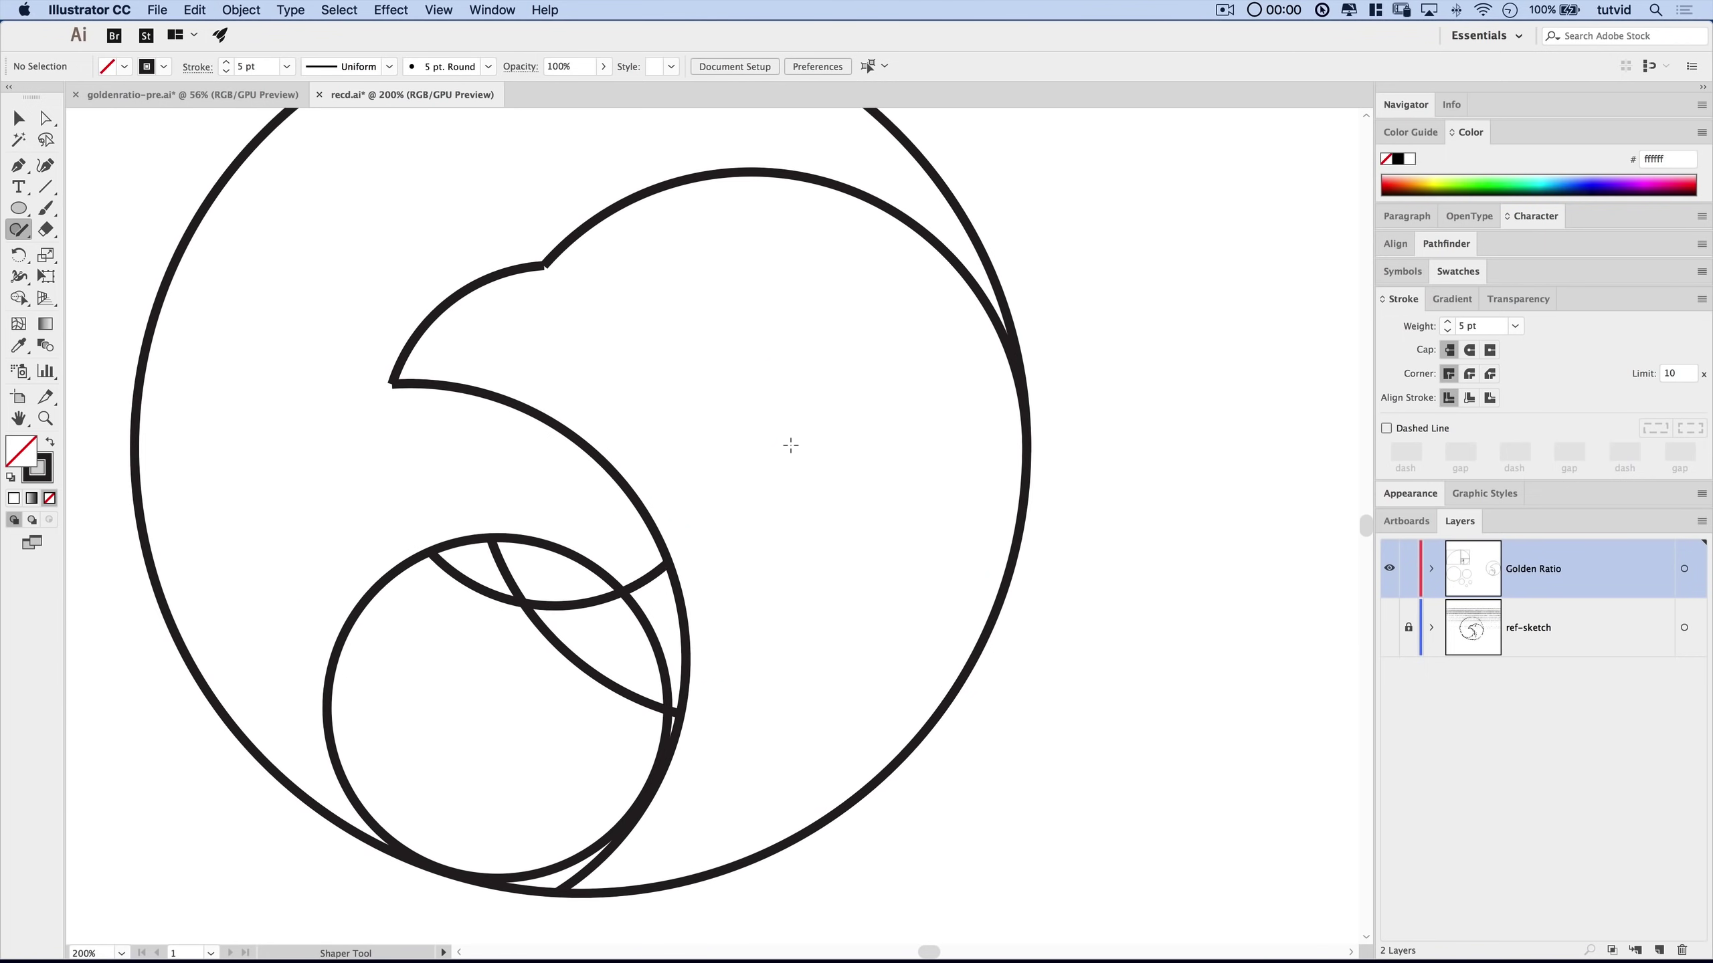
{"action": "key", "text": "super+equal"}
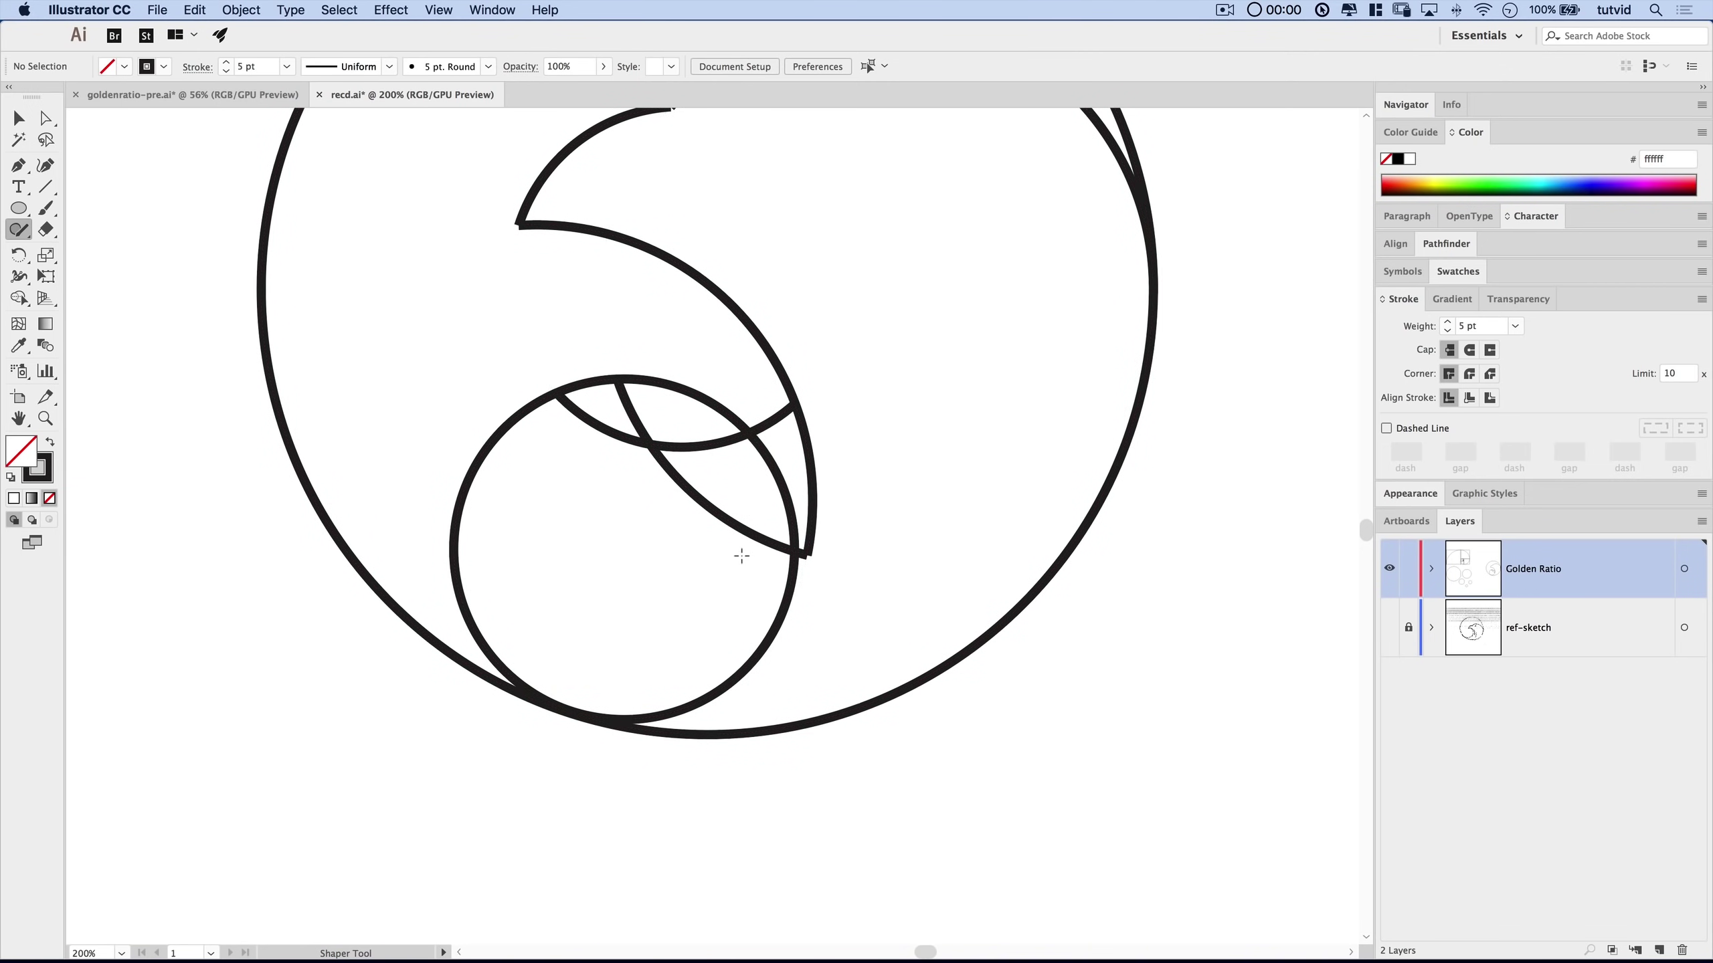
{"action": "left_click_drag", "start_coordinate": [513, 438], "coordinate": [585, 551]}
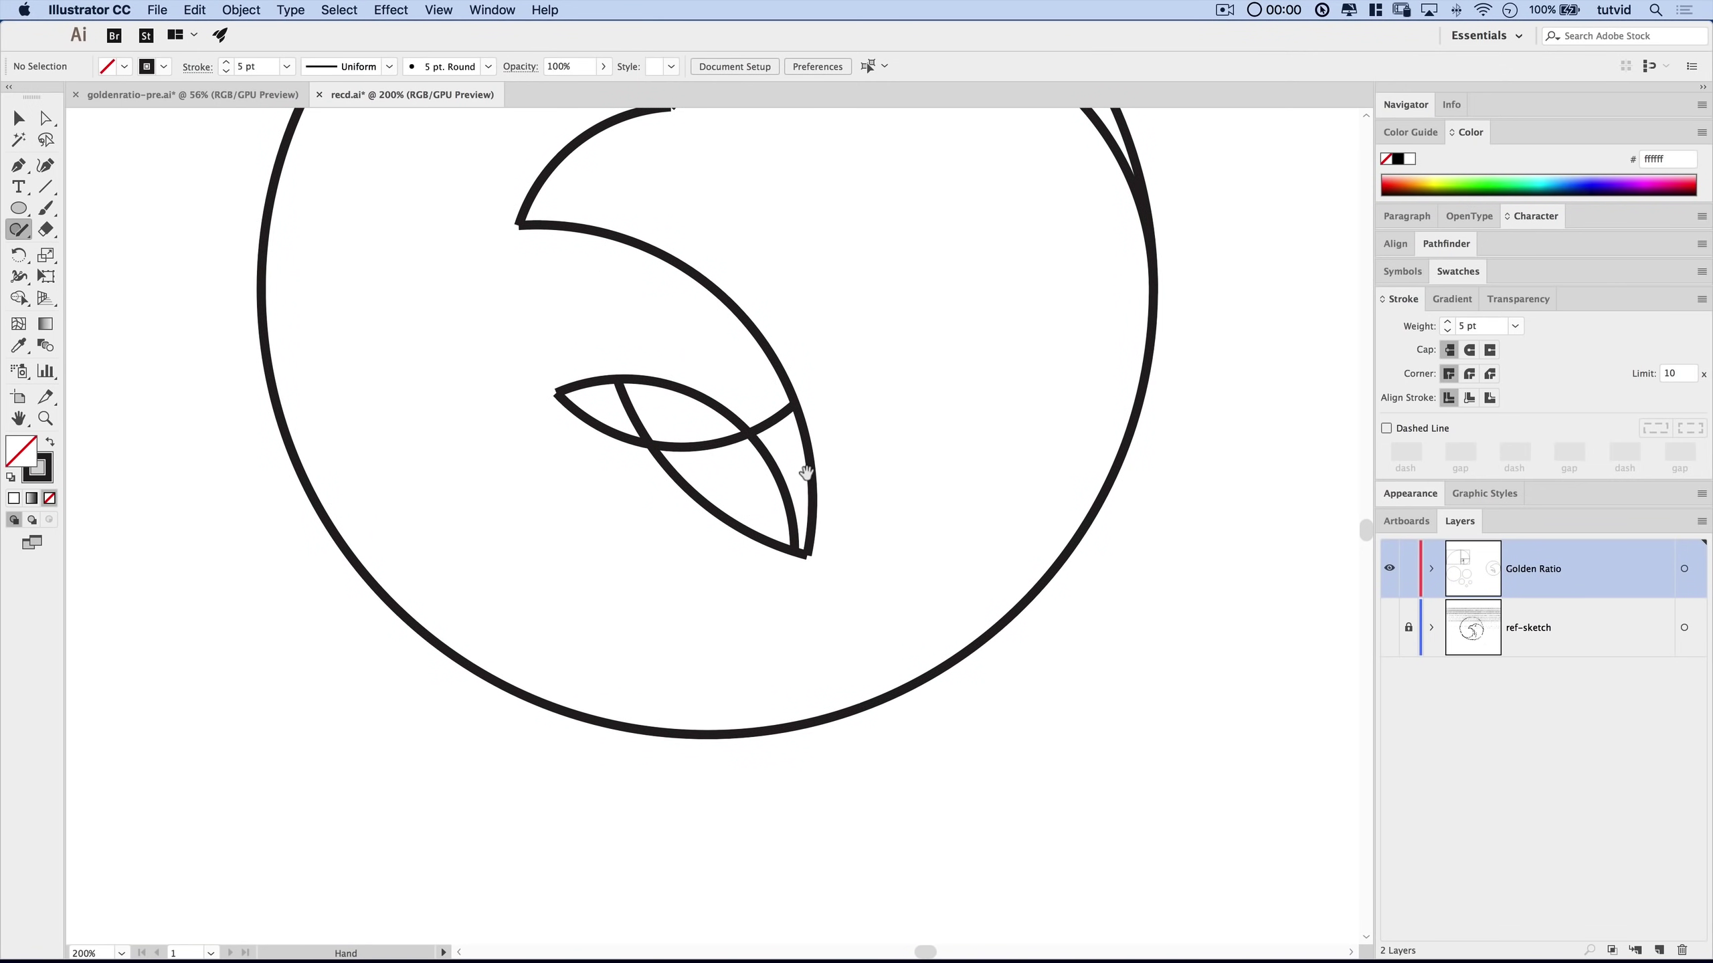
{"action": "scroll", "coordinate": [608, 562], "scroll_direction": "up", "scroll_amount": 5}
{"action": "key", "text": "super+z"}
{"action": "left_click_drag", "start_coordinate": [767, 595], "coordinate": [822, 438]}
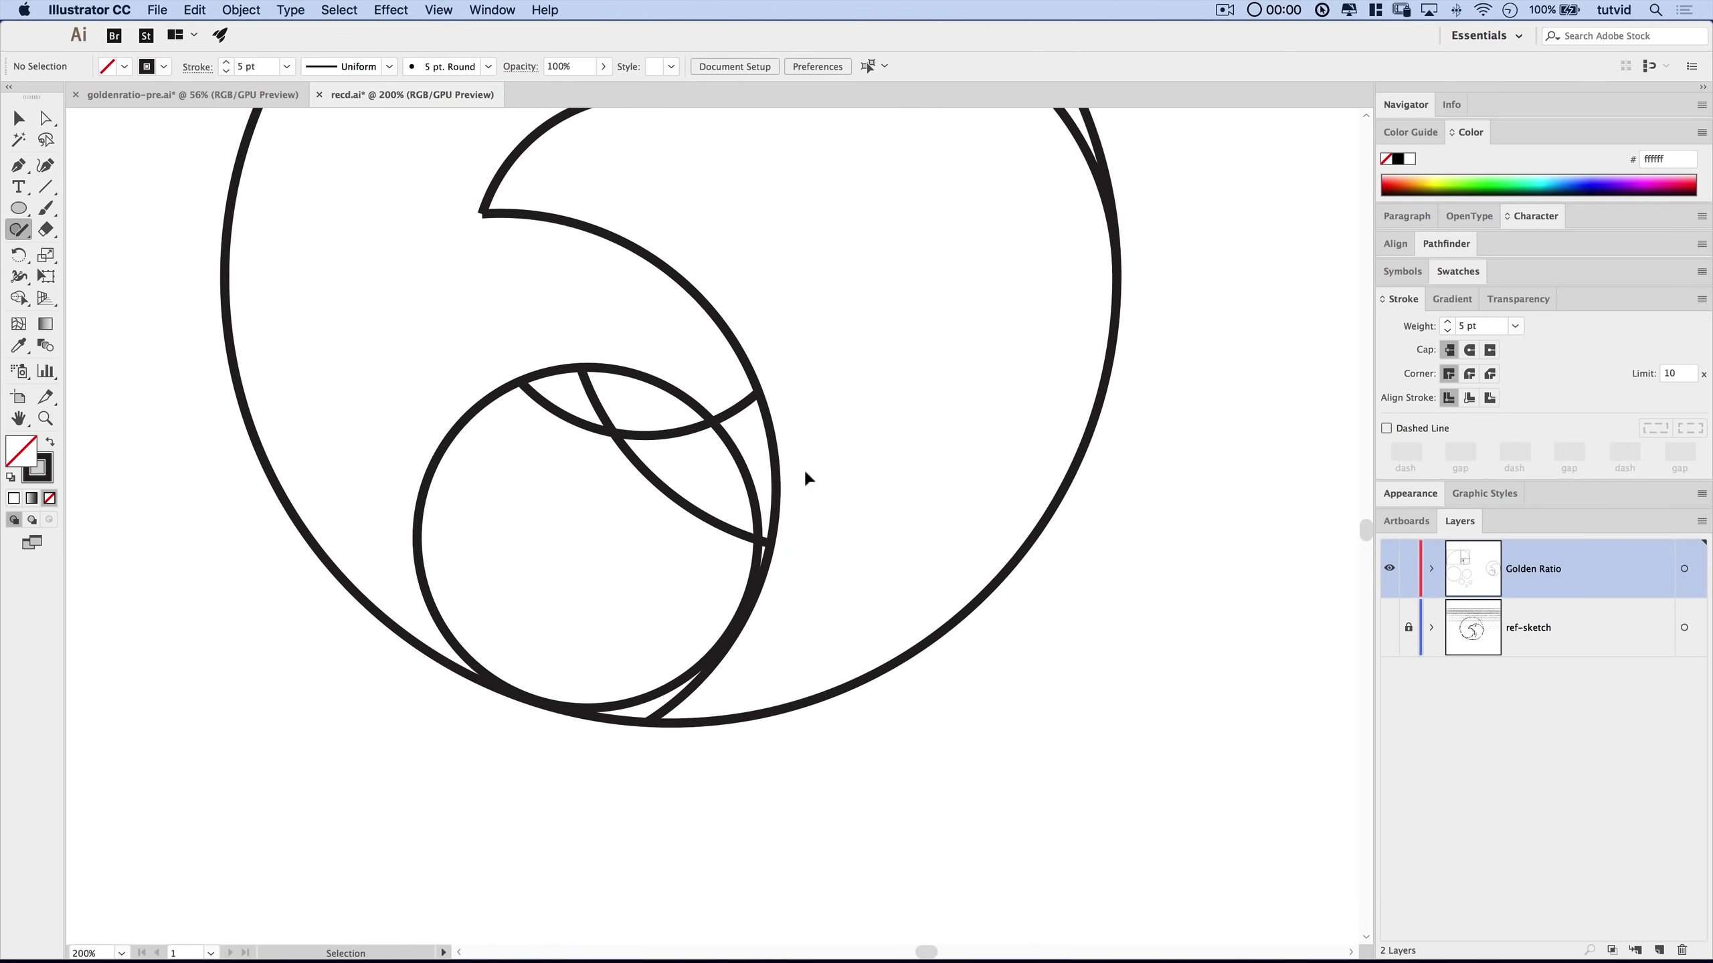
Erase the lower 191 px circle and the leftover arcs around it, keeping the throat curve down to the large circle.
{"action": "mouse_move", "coordinate": [511, 331]}
{"action": "left_mouse_down"}
{"action": "mouse_move", "coordinate": [506, 394]}
{"action": "mouse_move", "coordinate": [578, 372]}
{"action": "mouse_move", "coordinate": [610, 418]}
{"action": "left_mouse_up"}
{"action": "mouse_move", "coordinate": [668, 352]}
{"action": "left_mouse_down"}
{"action": "mouse_move", "coordinate": [685, 368]}
{"action": "mouse_move", "coordinate": [678, 524]}
{"action": "mouse_move", "coordinate": [748, 536]}
{"action": "left_mouse_up"}
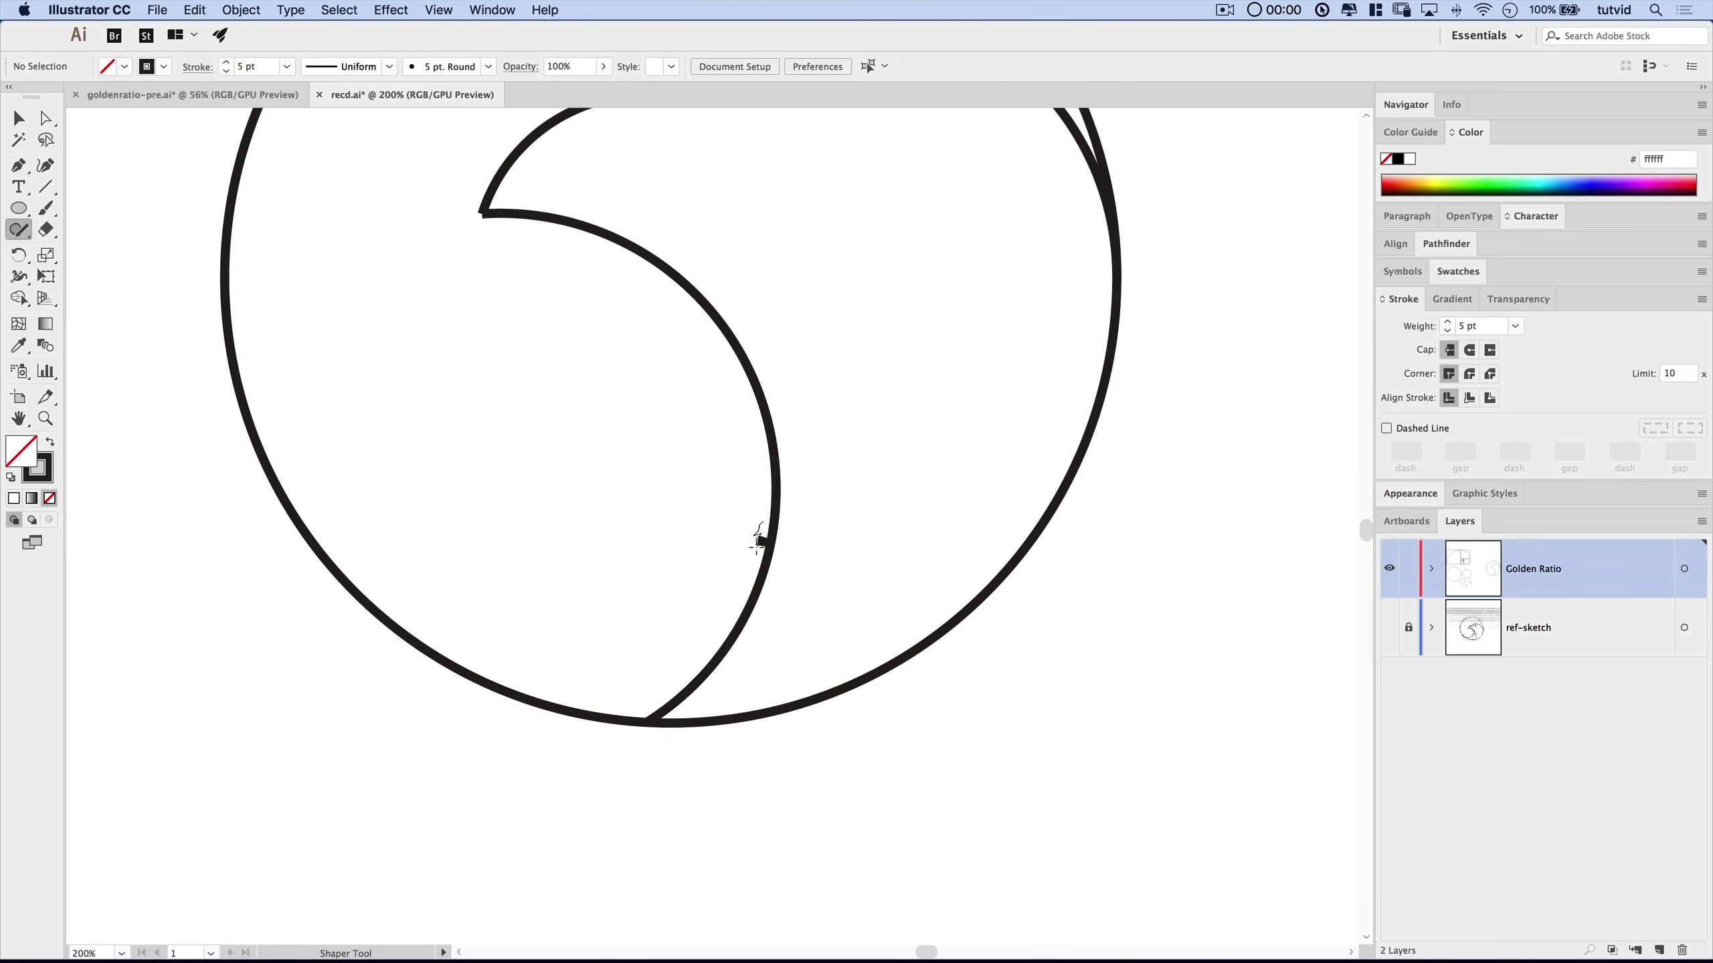
{"action": "left_click_drag", "start_coordinate": [822, 489], "coordinate": [758, 705]}
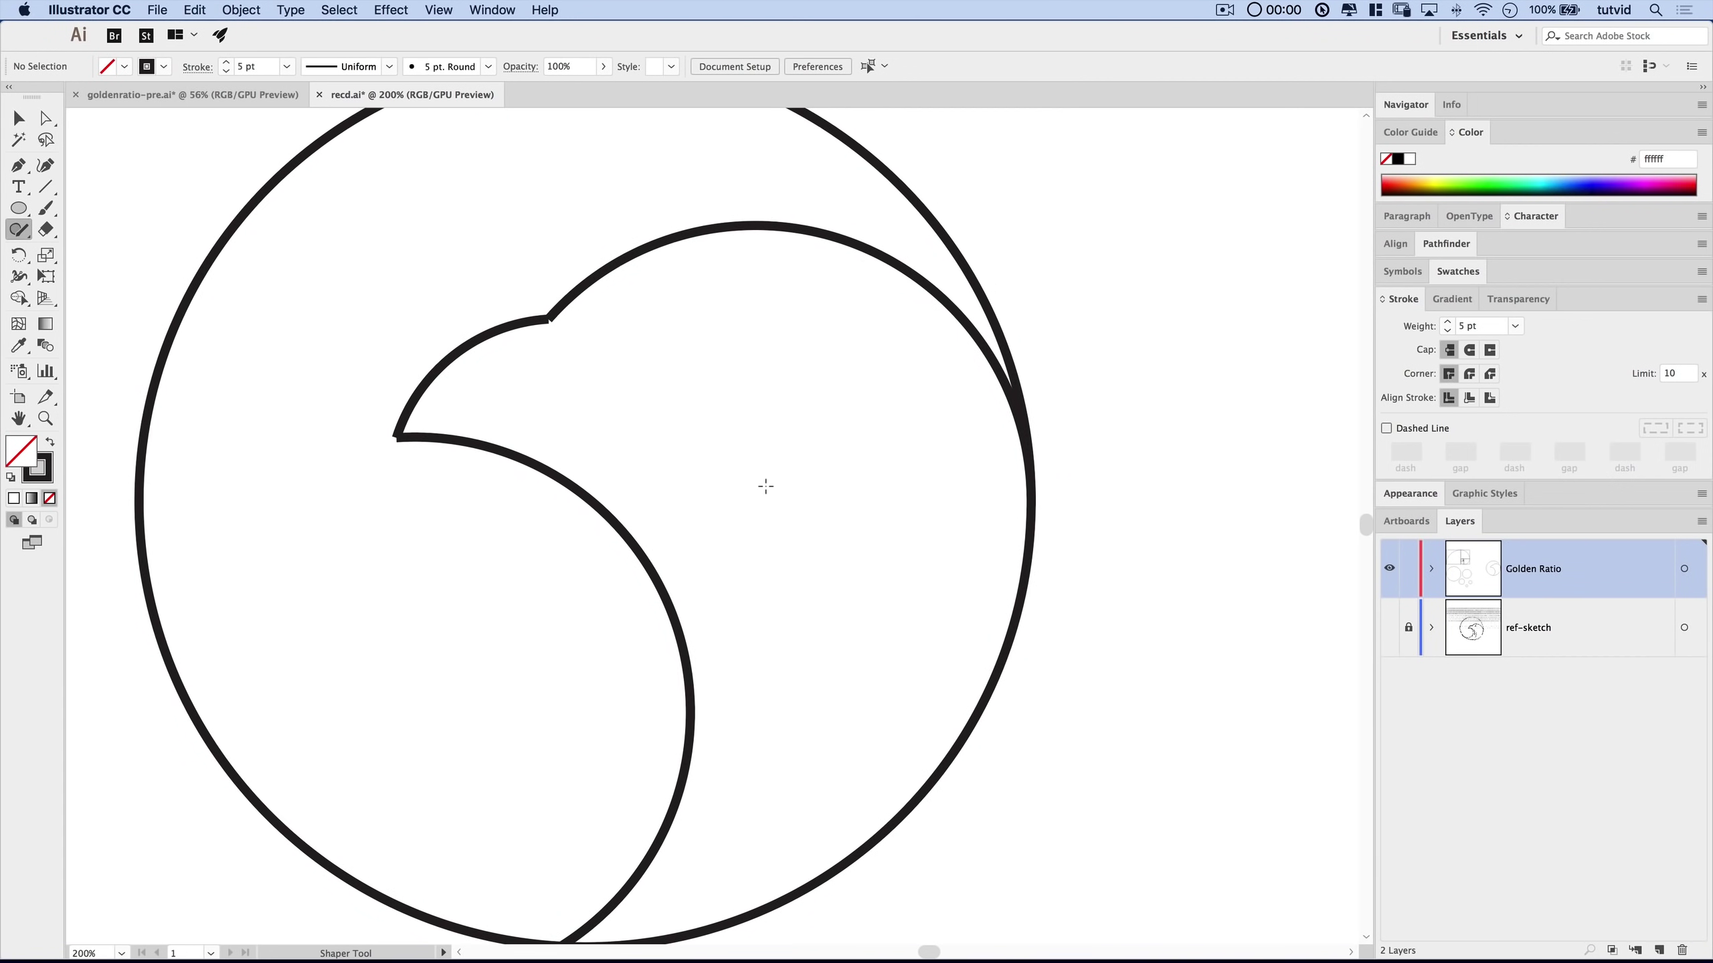
{"action": "key", "text": "super+minus"}
{"action": "key", "text": "super+minus"}
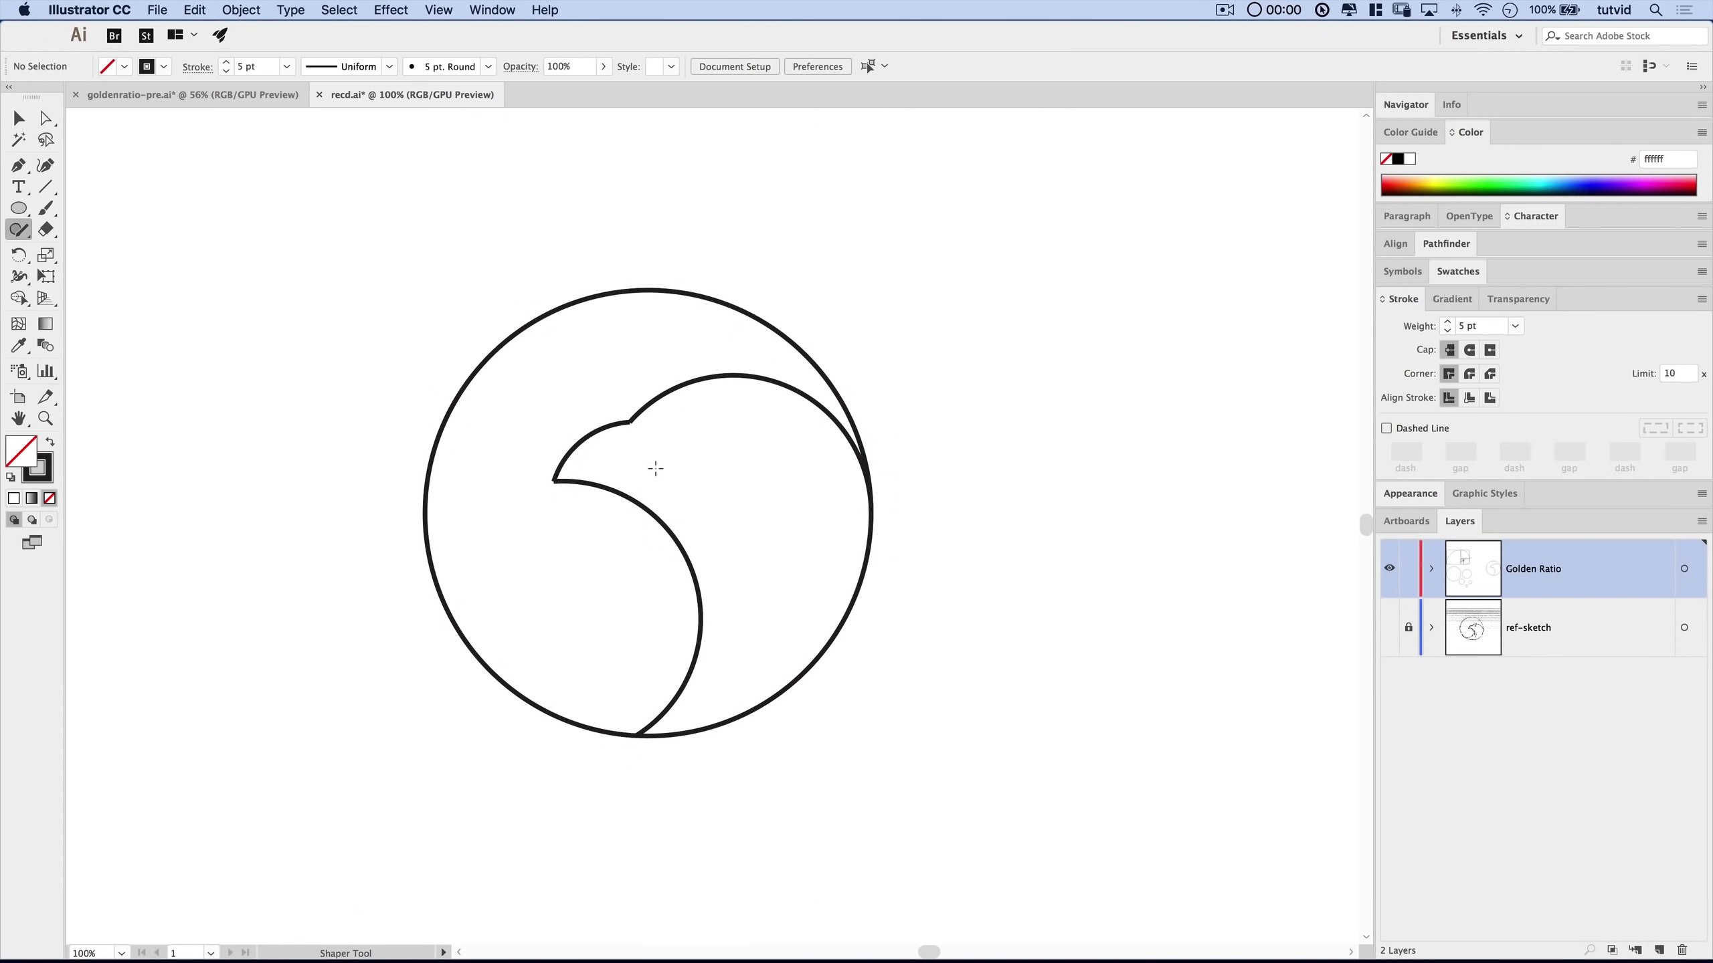
Examine the beak tip and forehead corners of the bird outline up close.
{"action": "key", "text": "z"}
{"action": "left_click", "coordinate": [587, 459]}
{"action": "left_click", "coordinate": [836, 525]}
{"action": "left_click", "coordinate": [896, 540]}
{"action": "left_click", "coordinate": [868, 477]}
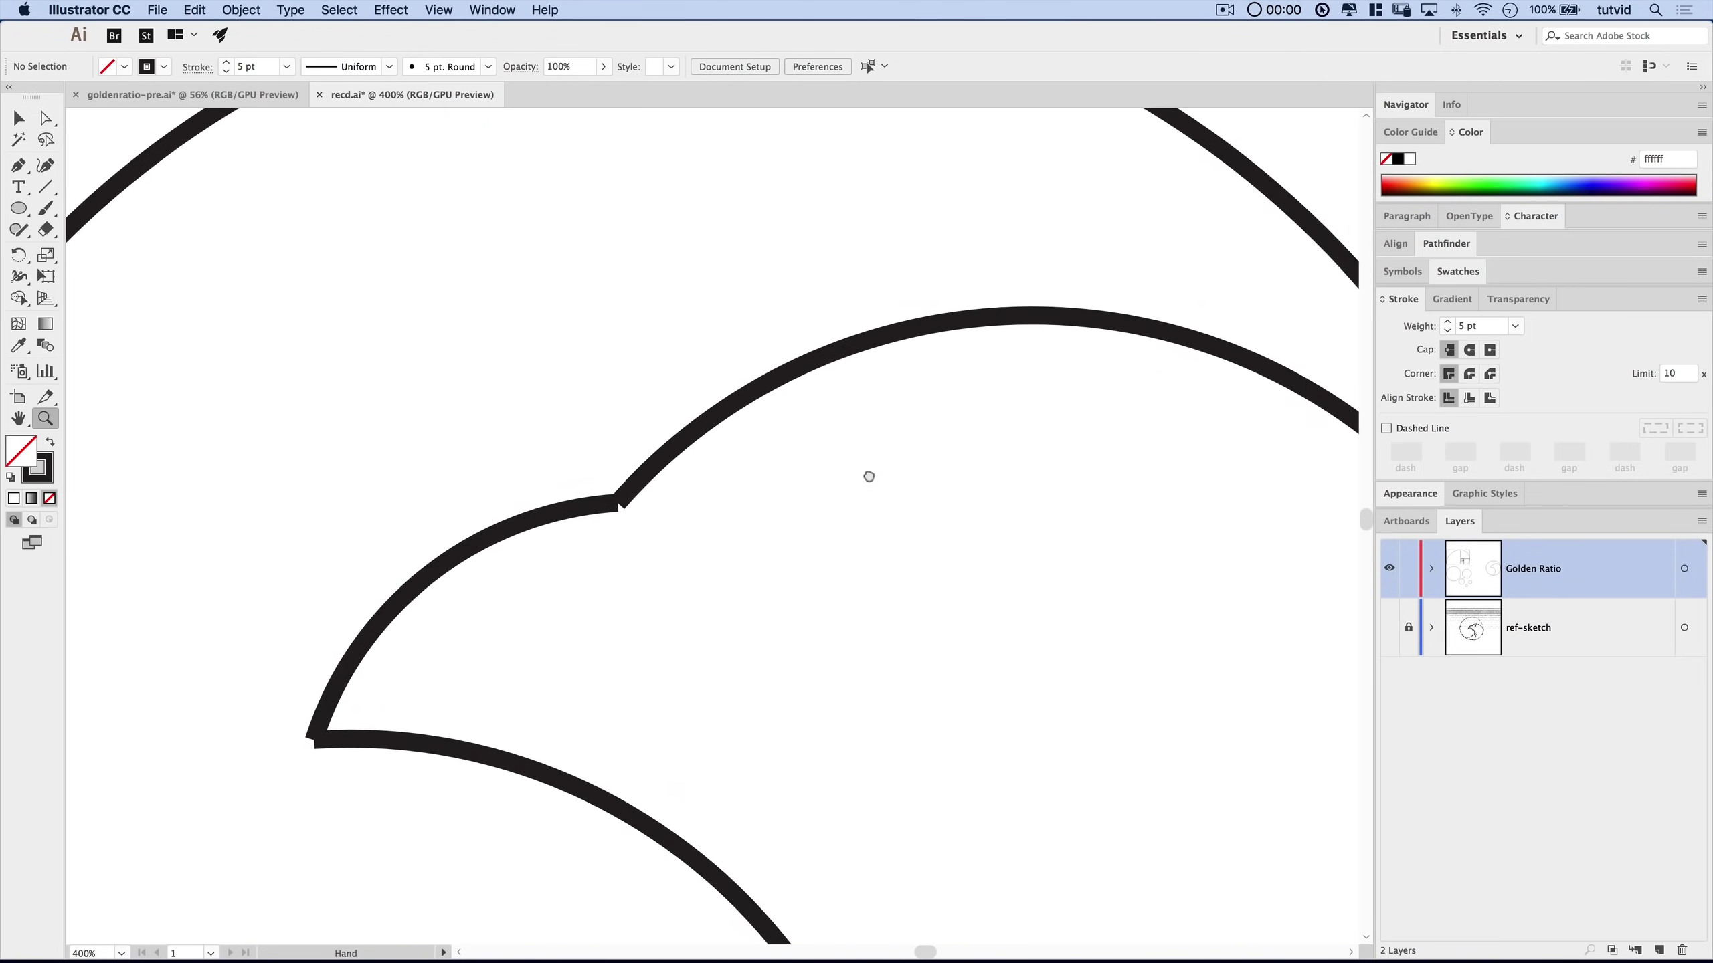
{"action": "left_click_drag", "start_coordinate": [869, 477], "coordinate": [980, 351]}
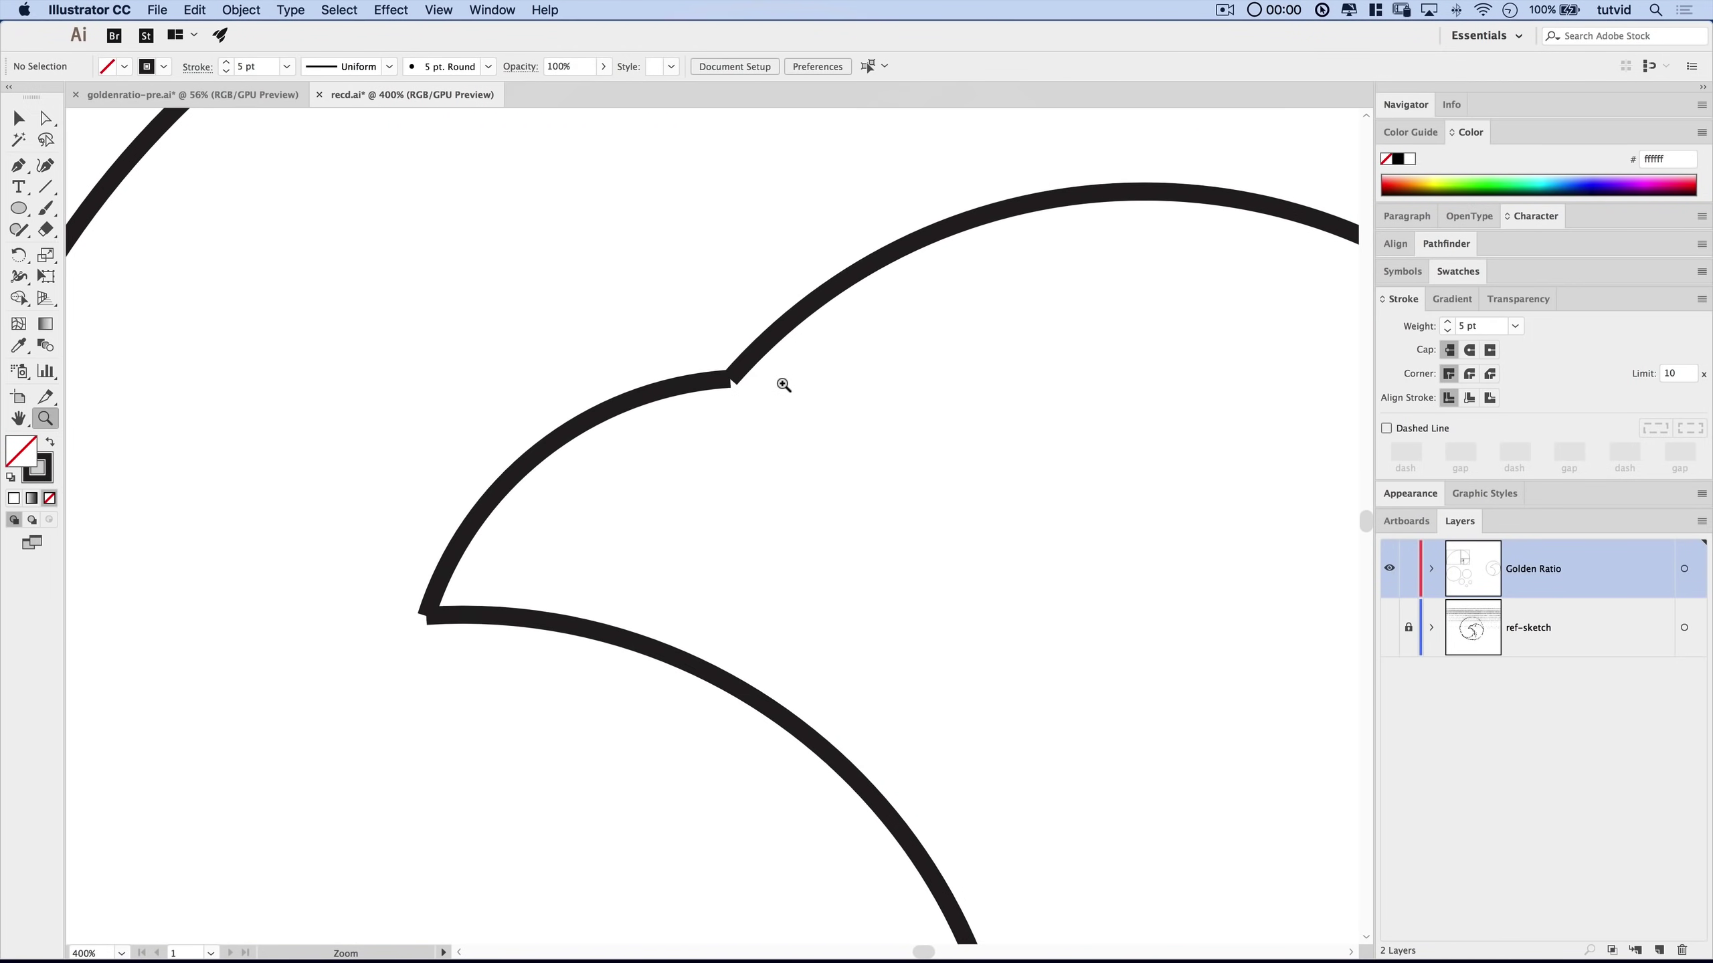
{"action": "key", "text": "super+minus"}
{"action": "key", "text": "super+minus"}
{"action": "key", "text": "super+minus"}
{"action": "key", "text": "super+minus"}
{"action": "key", "text": "super+minus"}
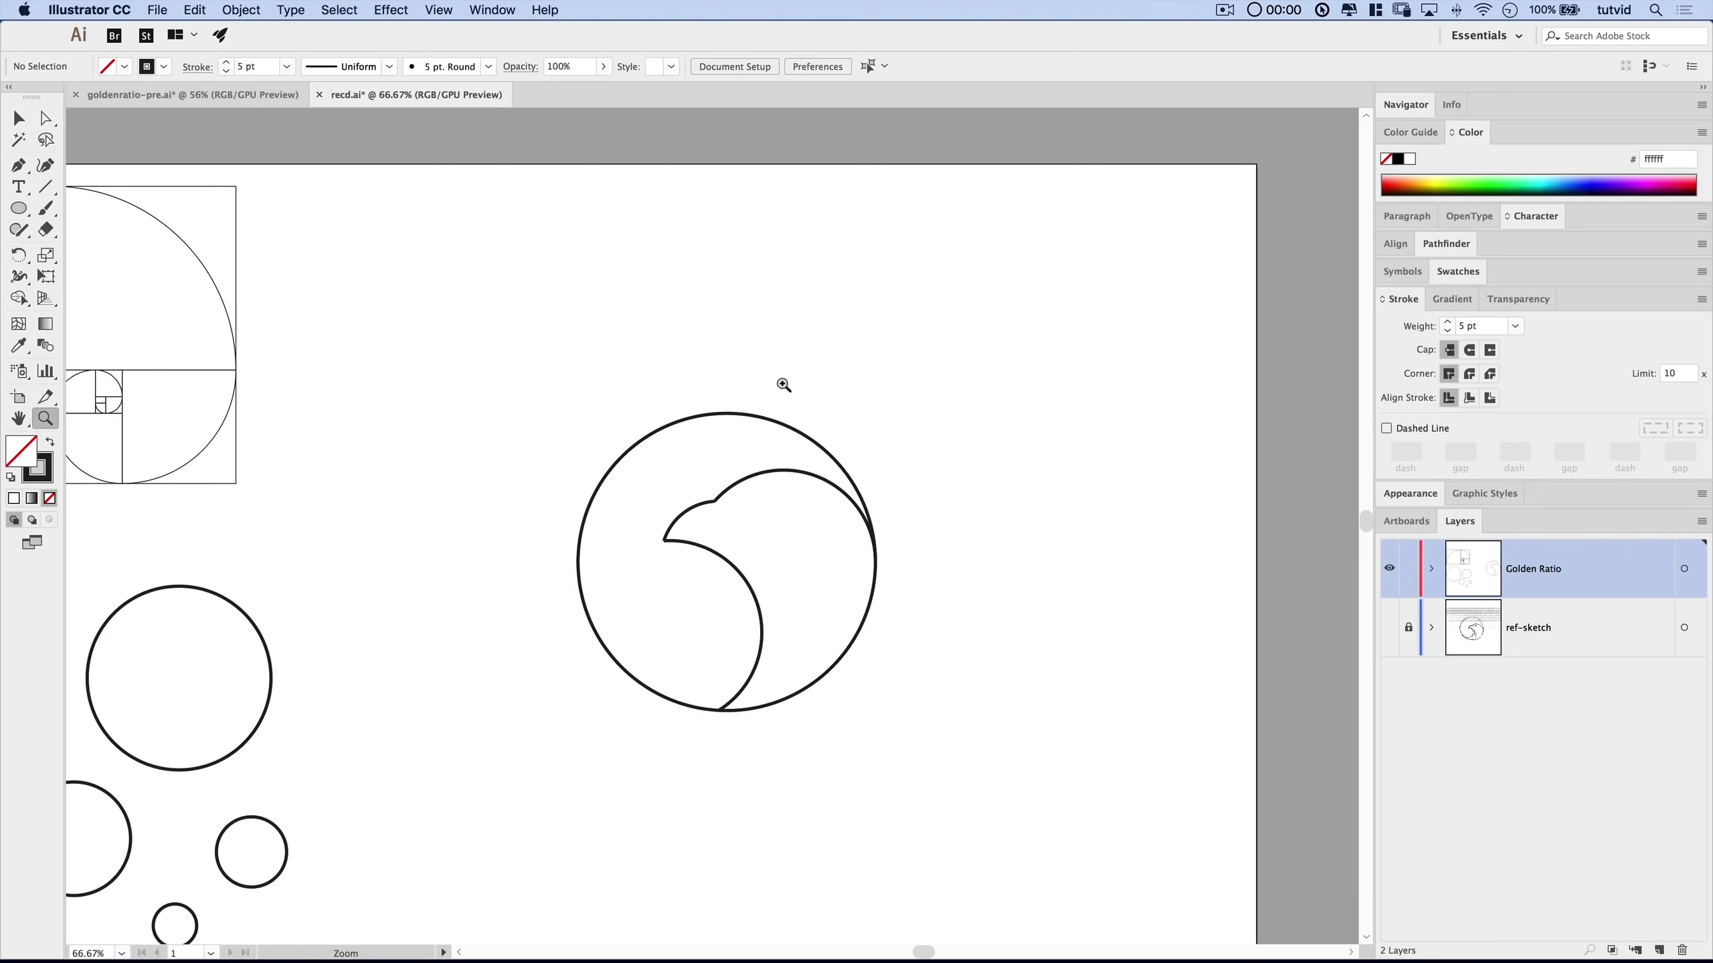
Expand the bird's Shaper group into regular paths, leaving the Stroke option unchecked.
{"action": "key", "text": "v"}
{"action": "left_click_drag", "start_coordinate": [602, 305], "coordinate": [811, 602]}
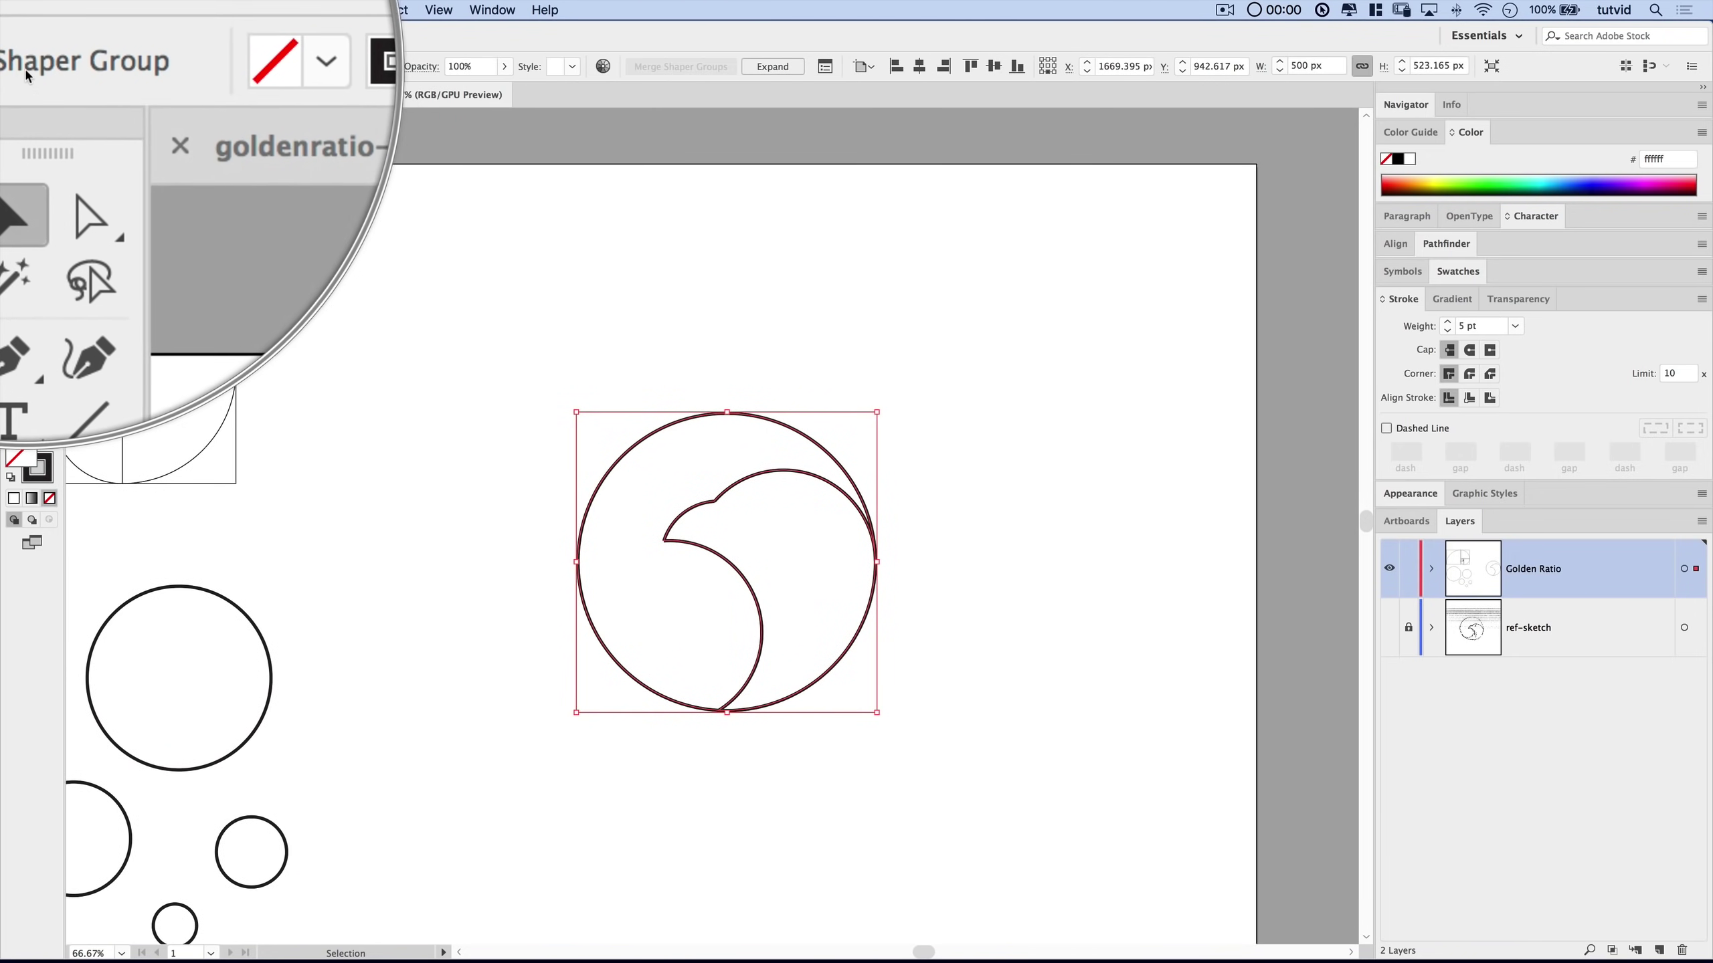
{"action": "left_click", "coordinate": [240, 10]}
{"action": "left_click", "coordinate": [261, 187]}
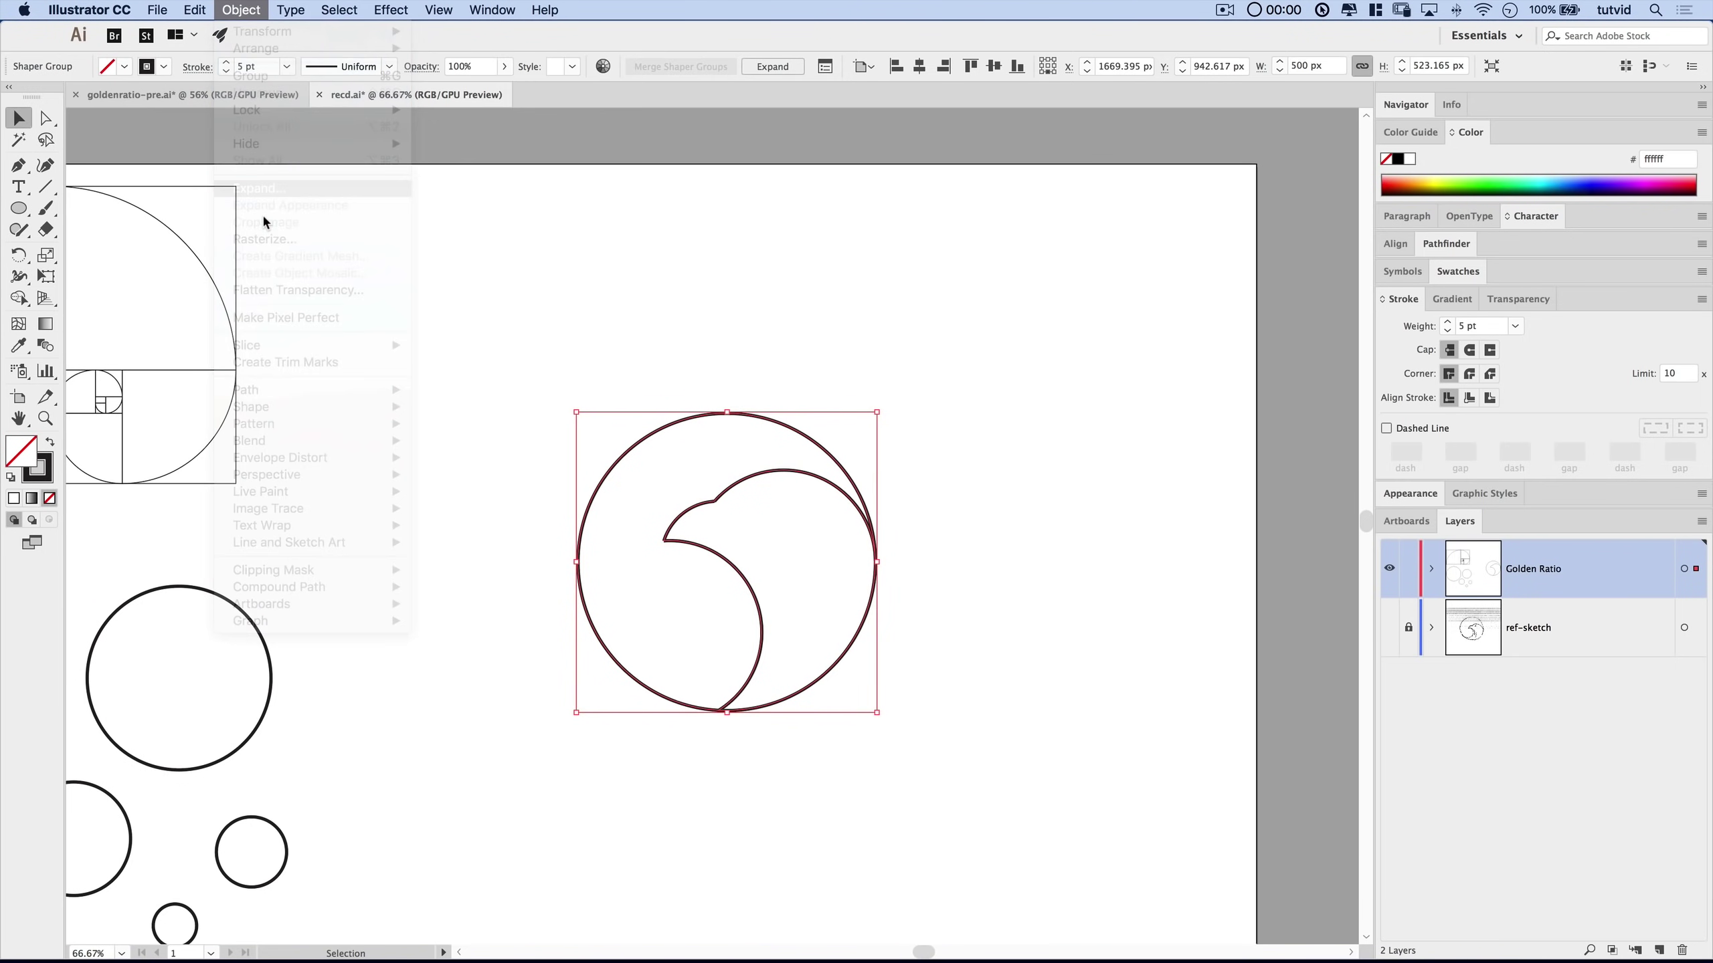
{"action": "left_click", "coordinate": [861, 394]}
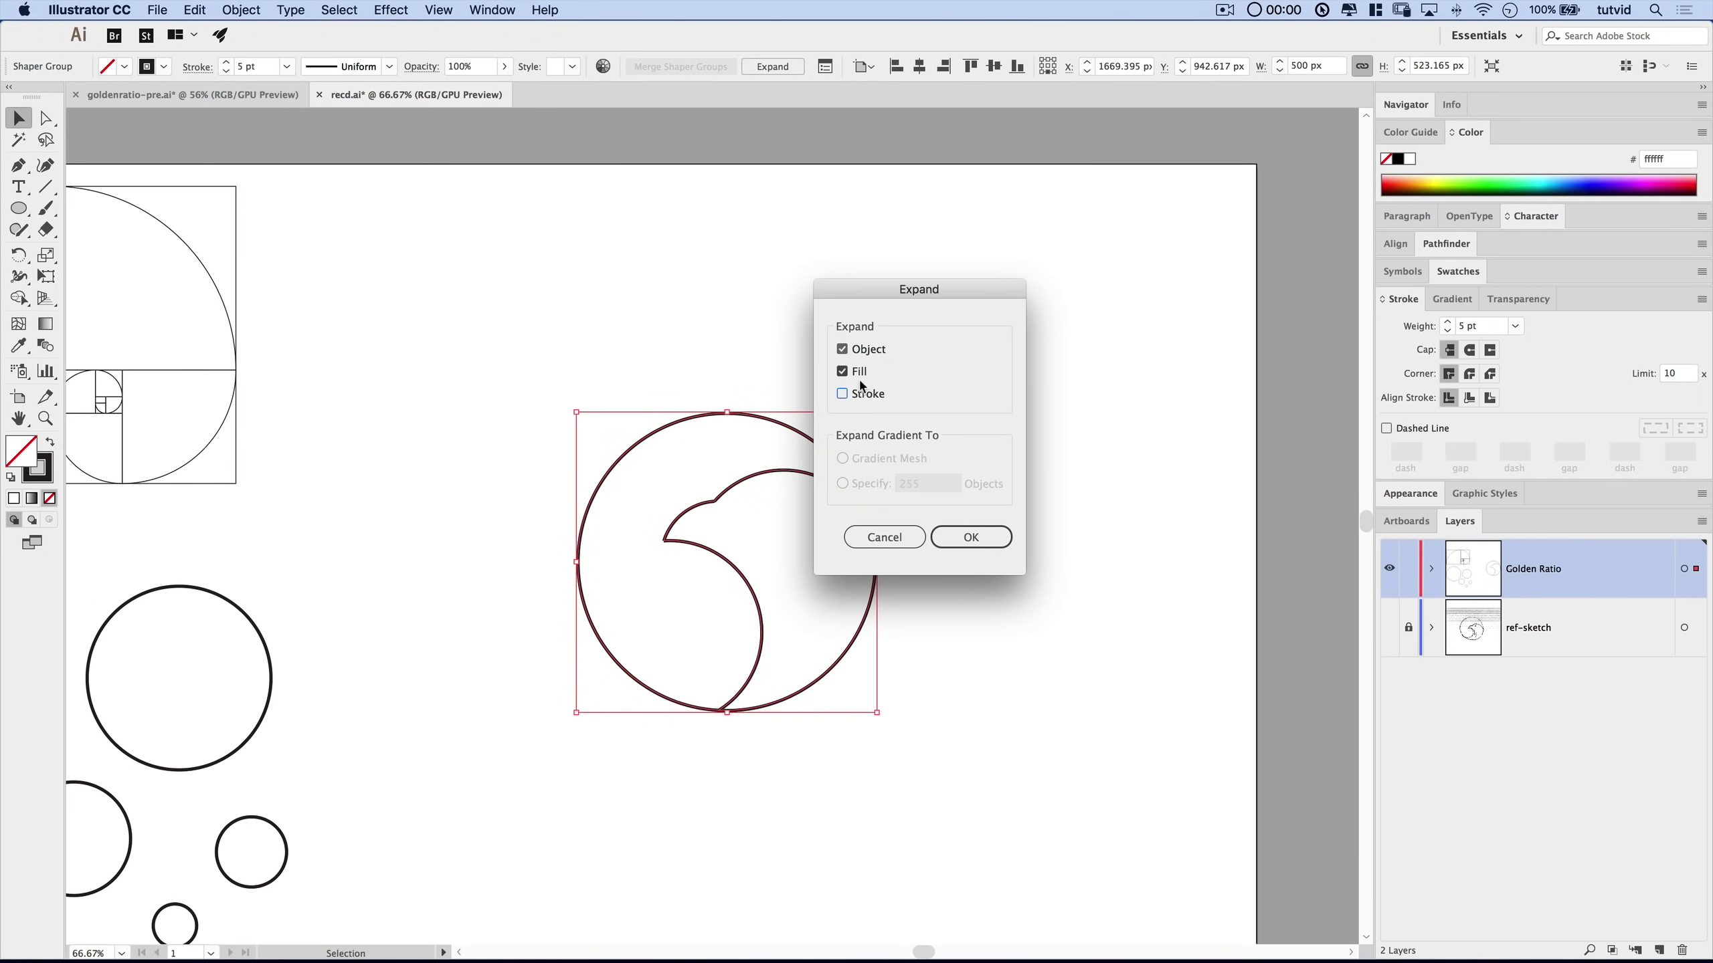
{"action": "left_click", "coordinate": [857, 373]}
{"action": "left_click", "coordinate": [983, 539]}
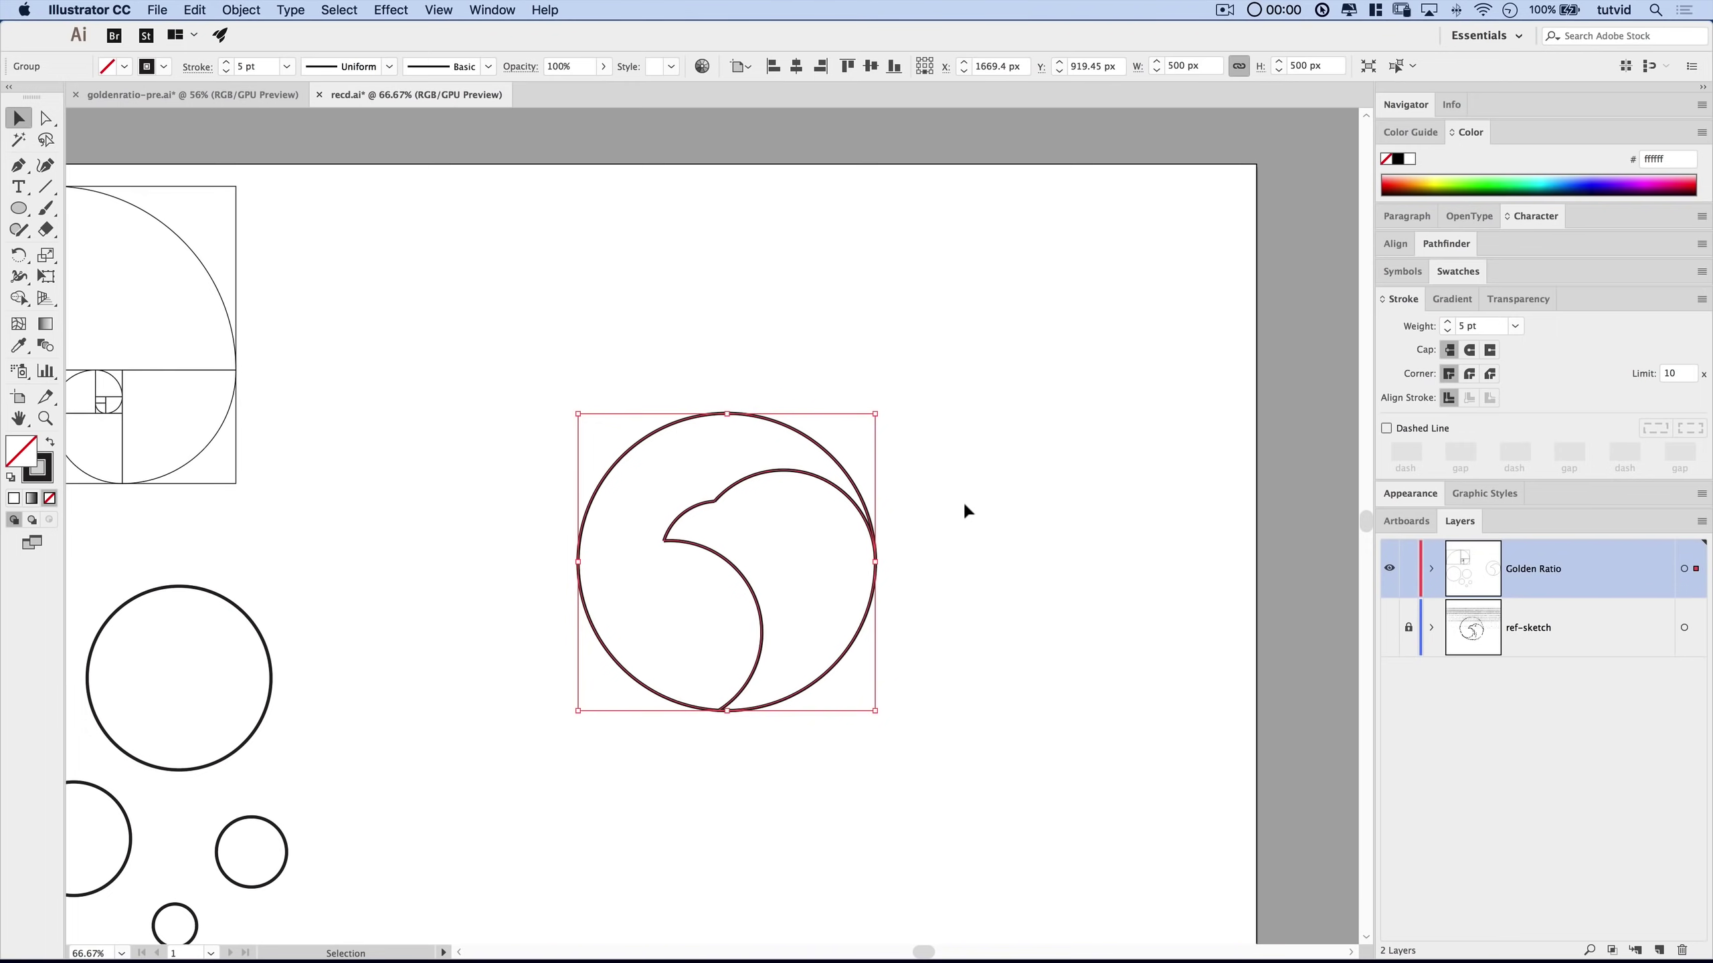
Join the two open path endpoints at the tip of the bird's beak.
{"action": "left_click", "coordinate": [966, 511]}
{"action": "key", "text": "z"}
{"action": "left_click", "coordinate": [714, 536]}
{"action": "left_click", "coordinate": [704, 531]}
{"action": "left_click", "coordinate": [675, 493]}
{"action": "left_click", "coordinate": [649, 452]}
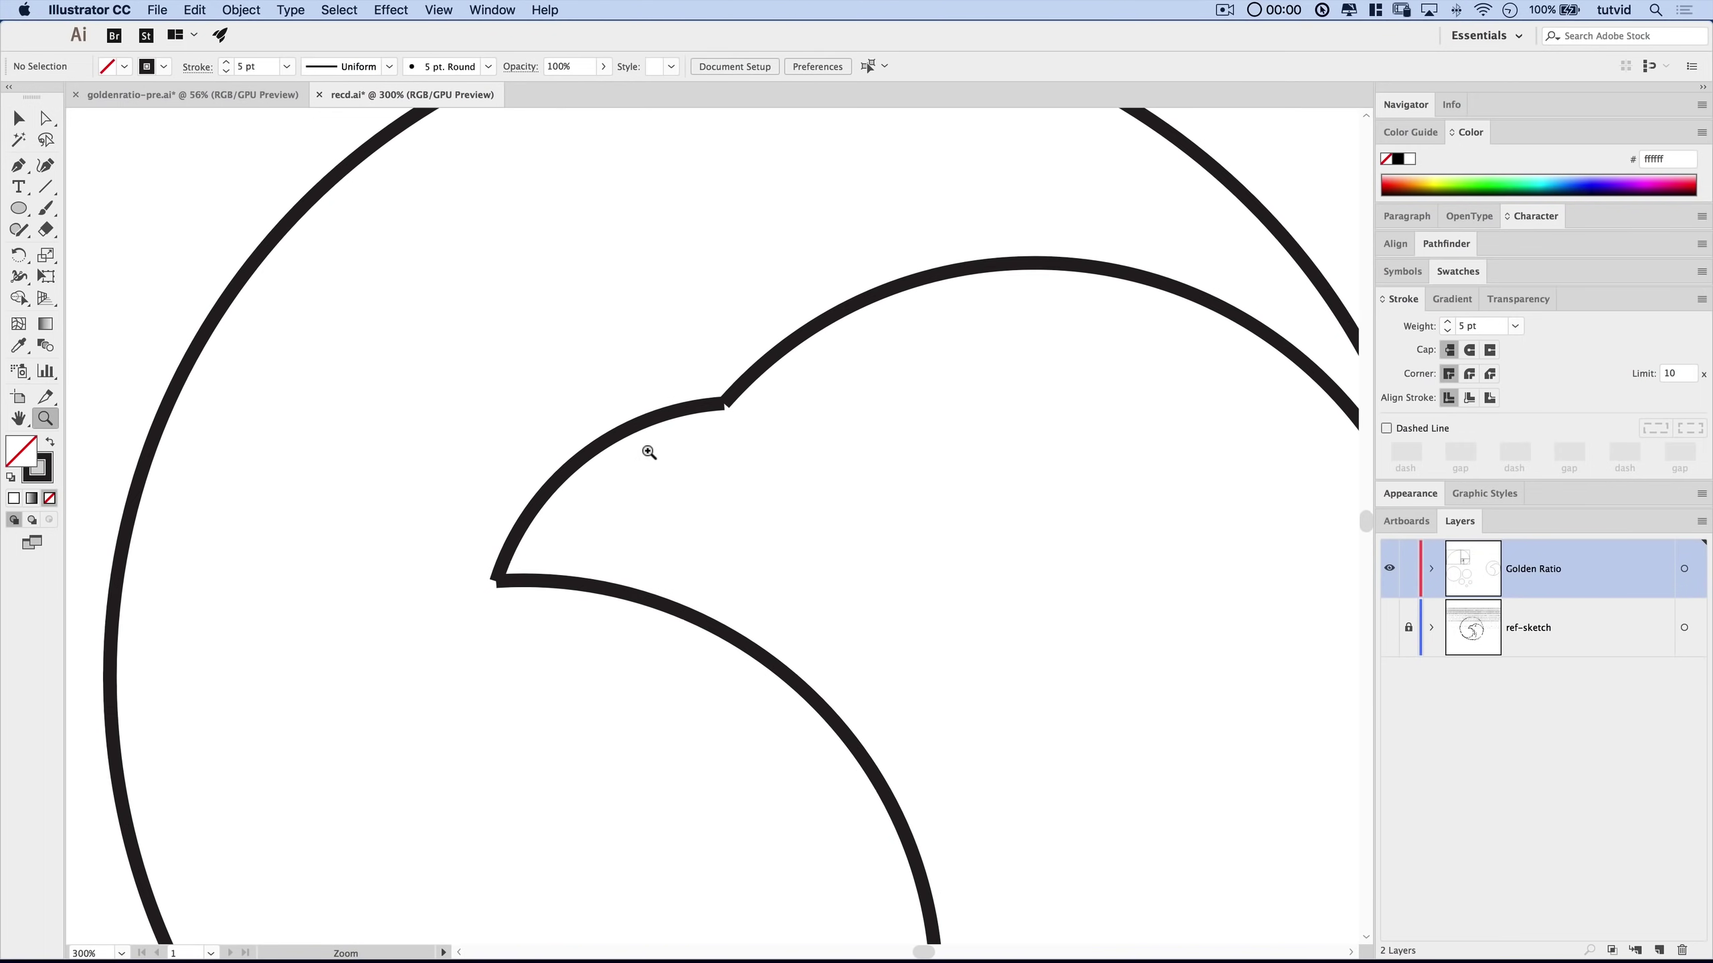
{"action": "left_click_drag", "start_coordinate": [649, 453], "coordinate": [697, 515]}
{"action": "left_click", "coordinate": [18, 118]}
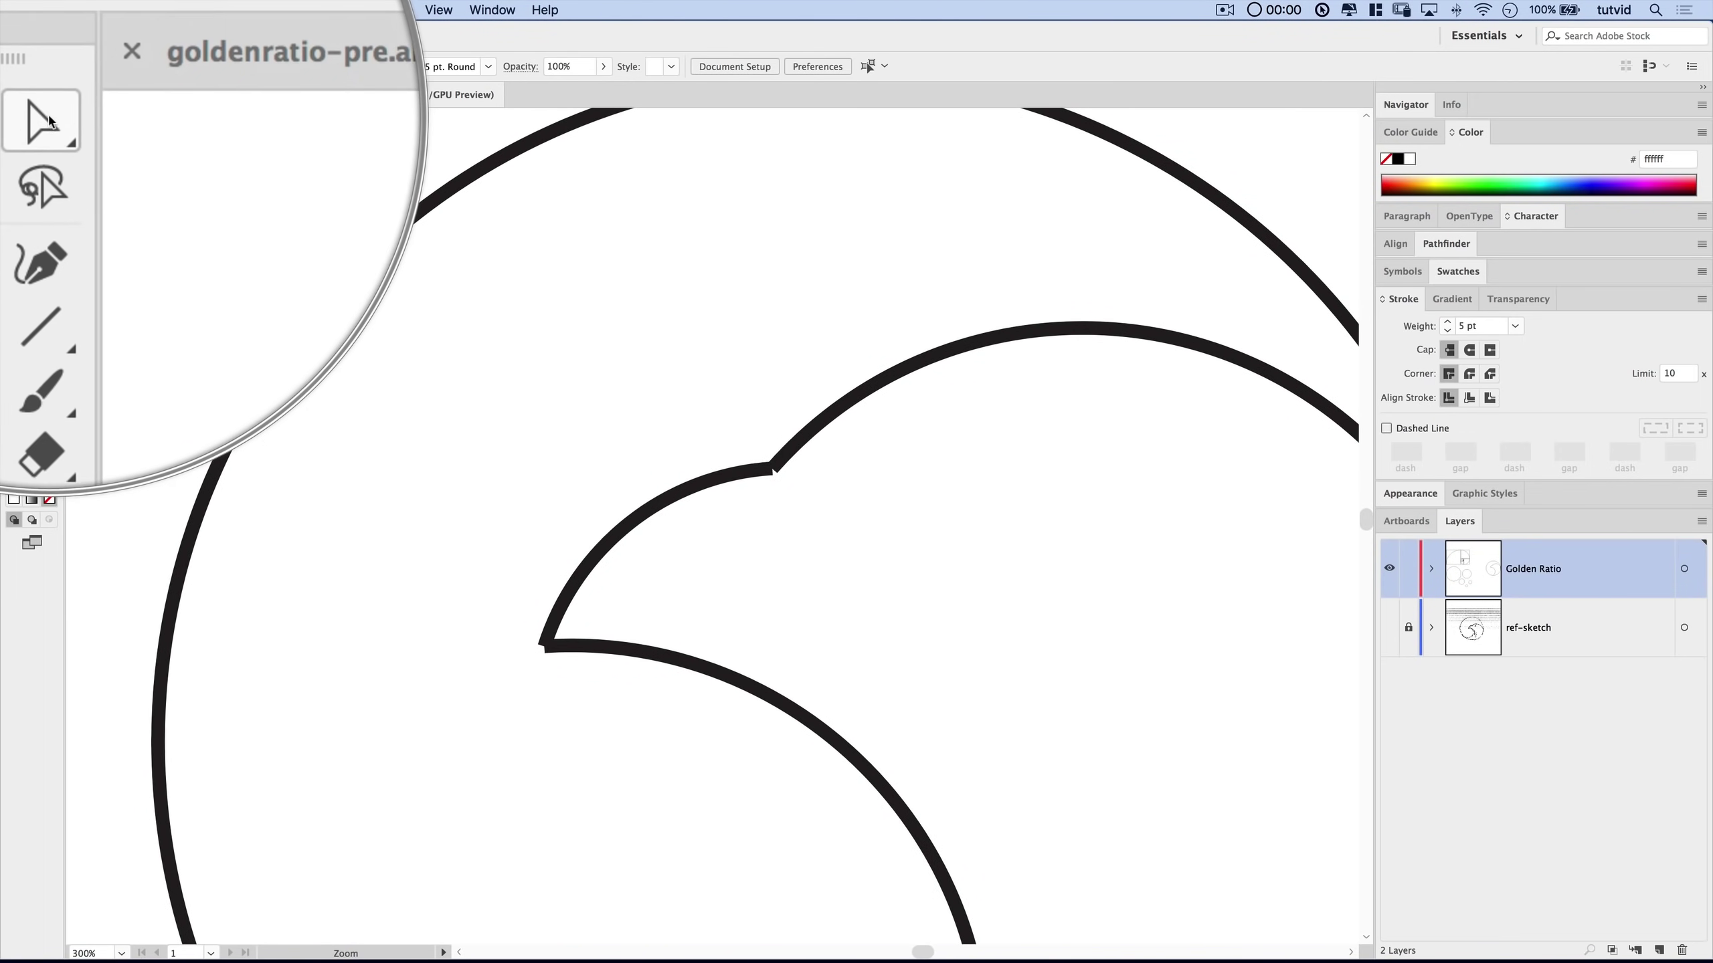
{"action": "left_click", "coordinate": [46, 118]}
{"action": "left_click_drag", "start_coordinate": [492, 610], "coordinate": [607, 689]}
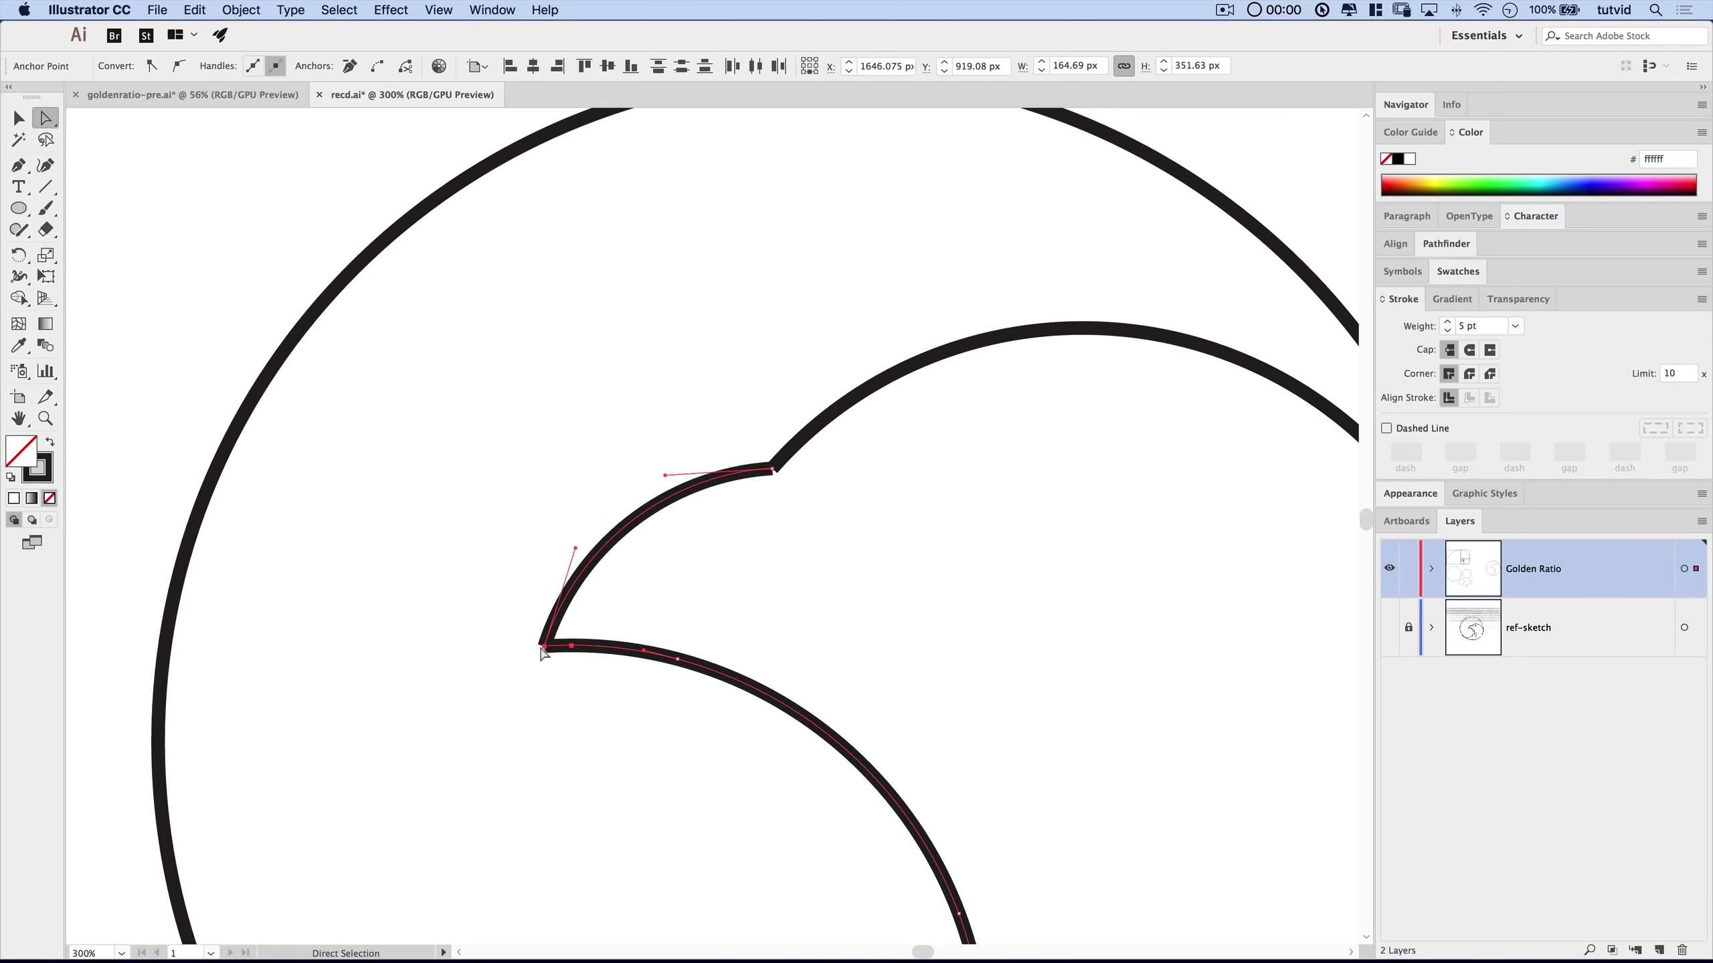
{"action": "left_click", "coordinate": [583, 653]}
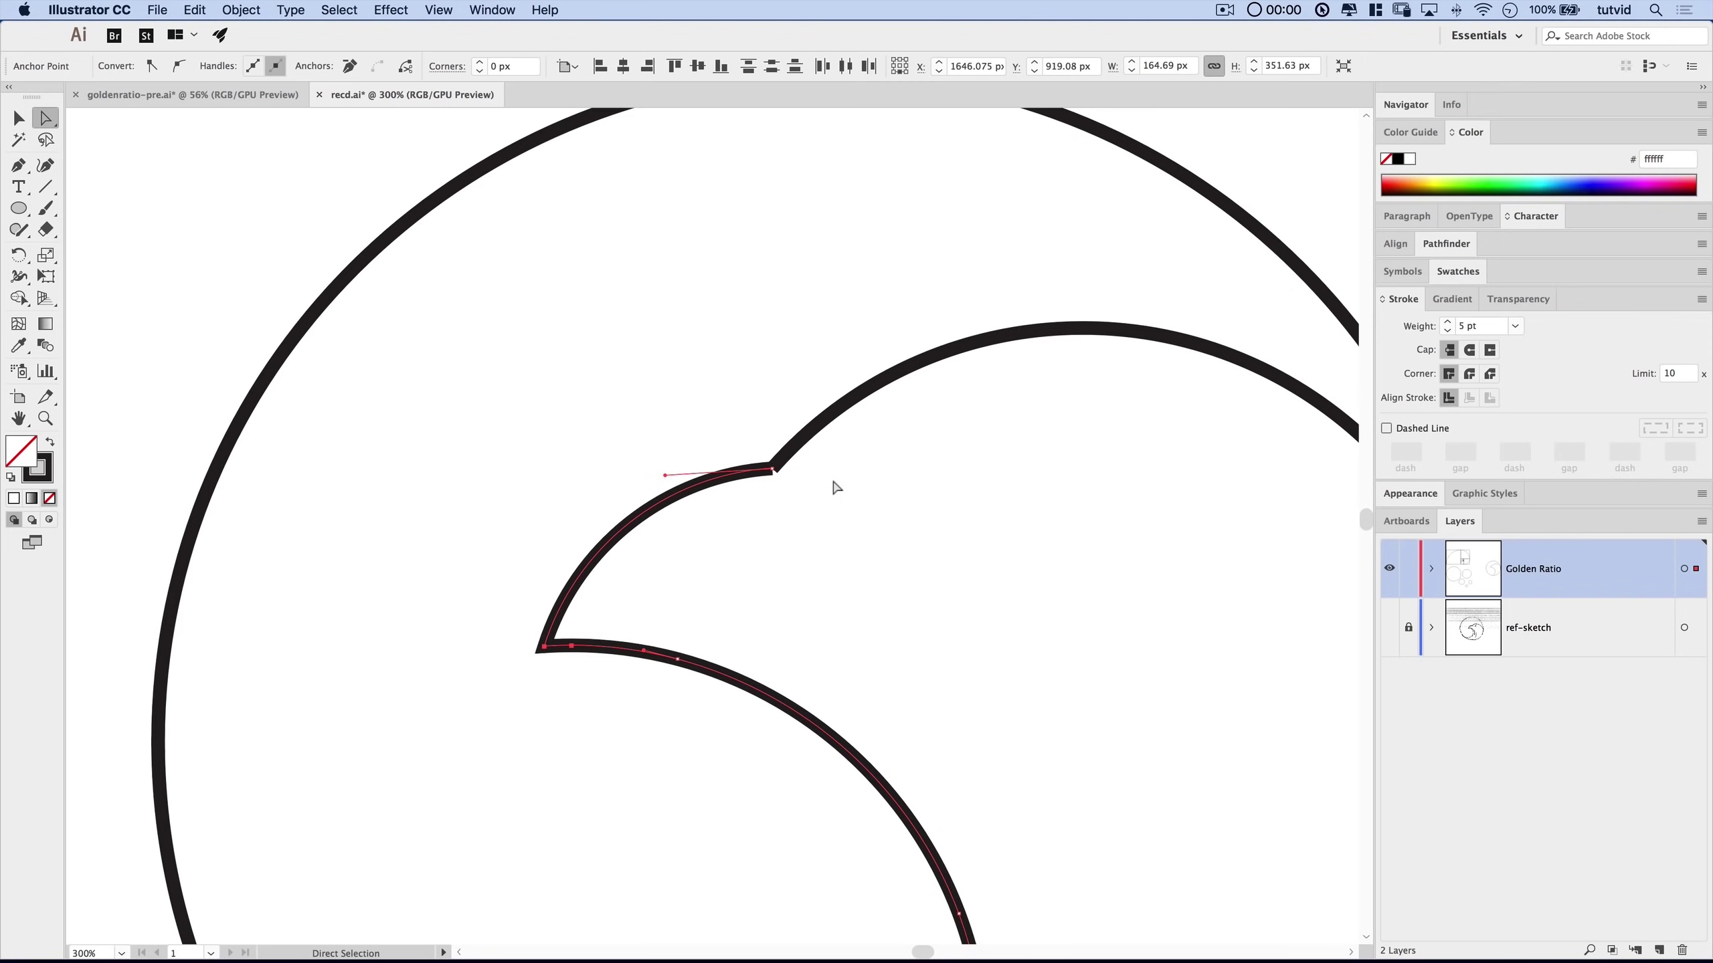
Join the open path endpoints where the beak meets the forehead, and check the rest of the outline.
{"action": "left_click", "coordinate": [758, 466]}
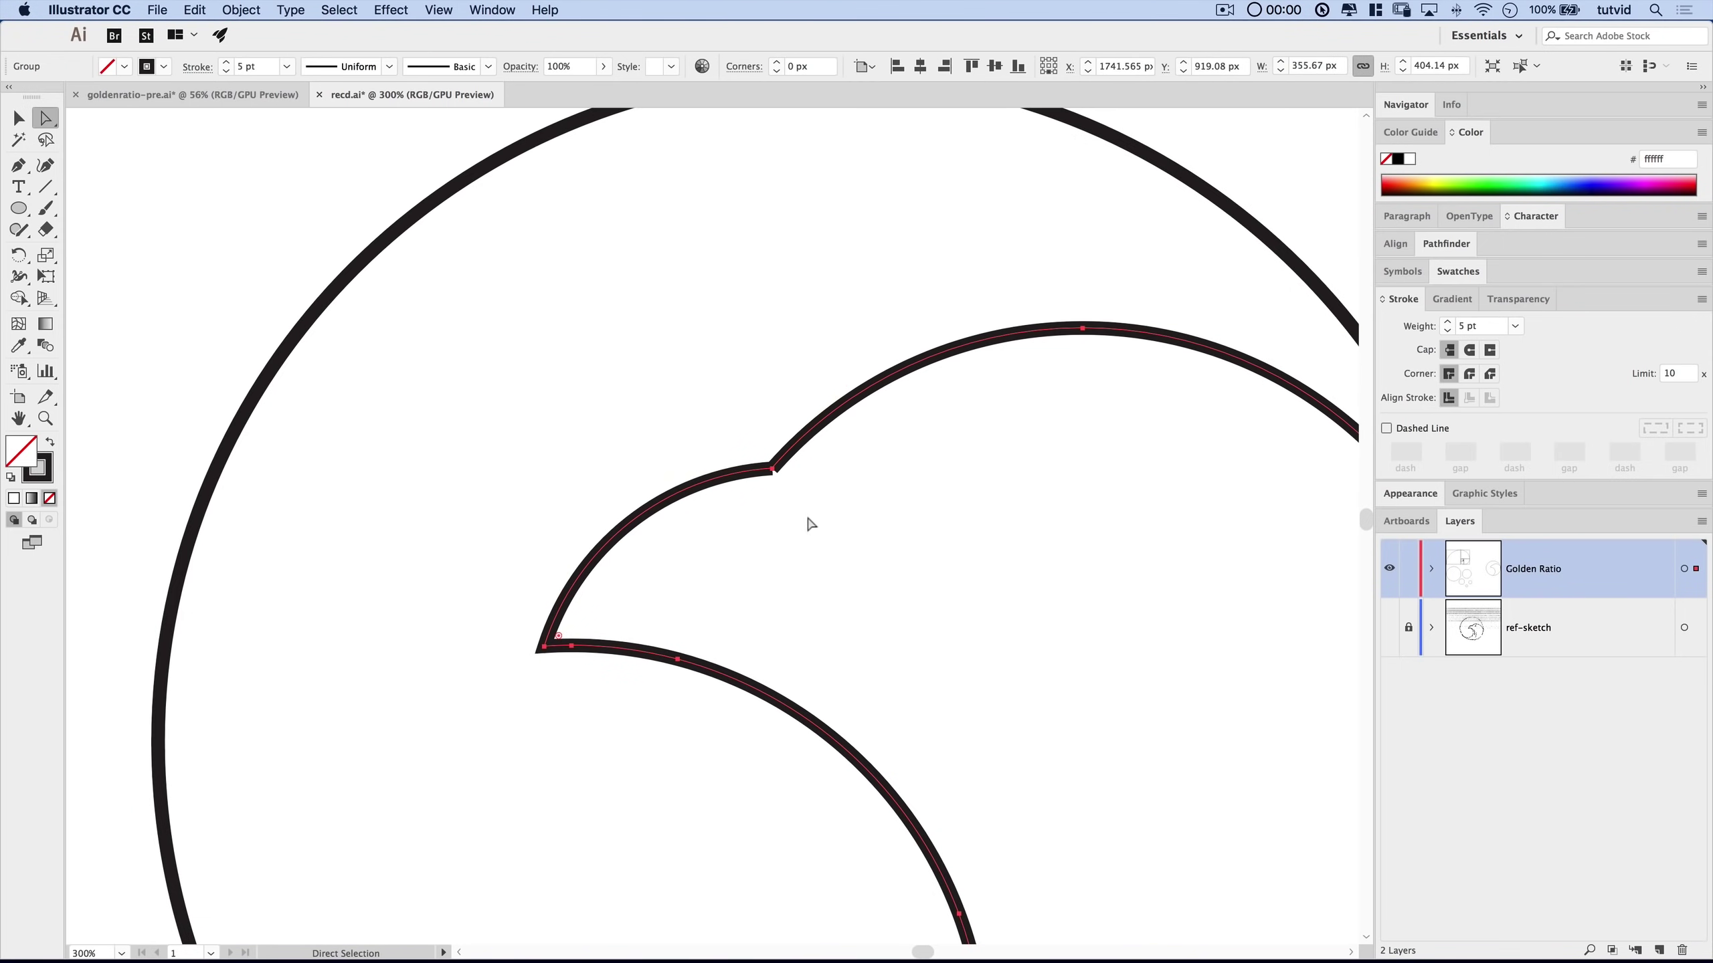
{"action": "left_click", "coordinate": [765, 469]}
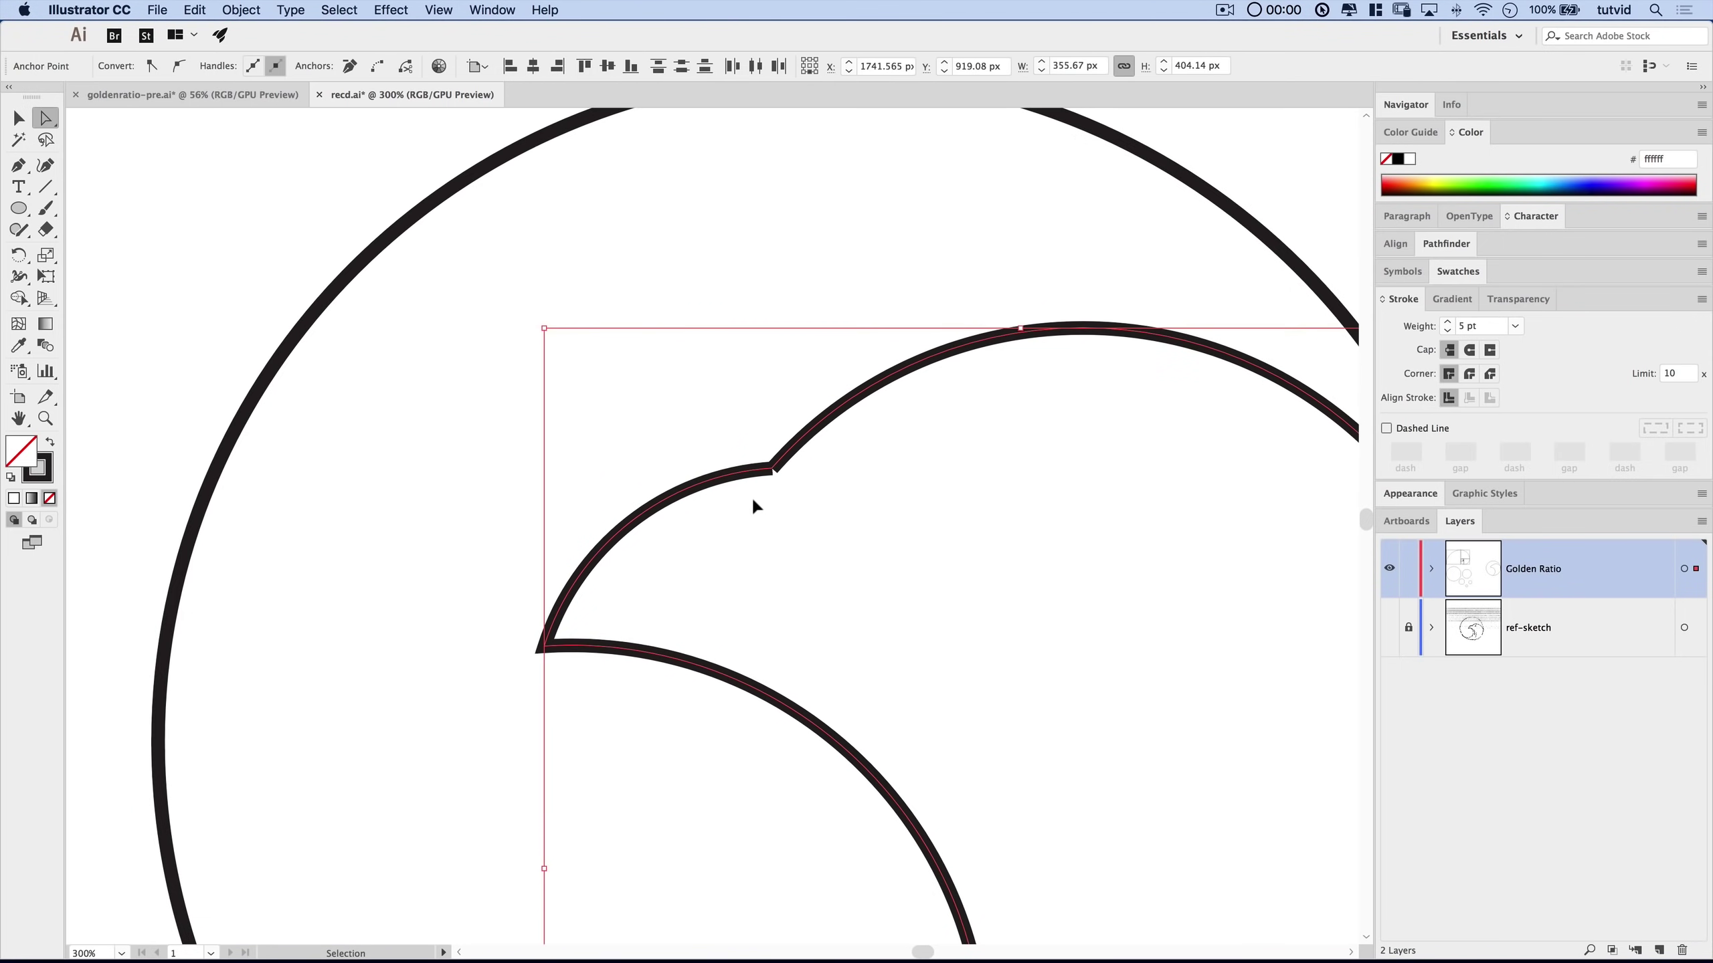
{"action": "left_click", "coordinate": [845, 543]}
{"action": "left_click_drag", "start_coordinate": [866, 587], "coordinate": [718, 390]}
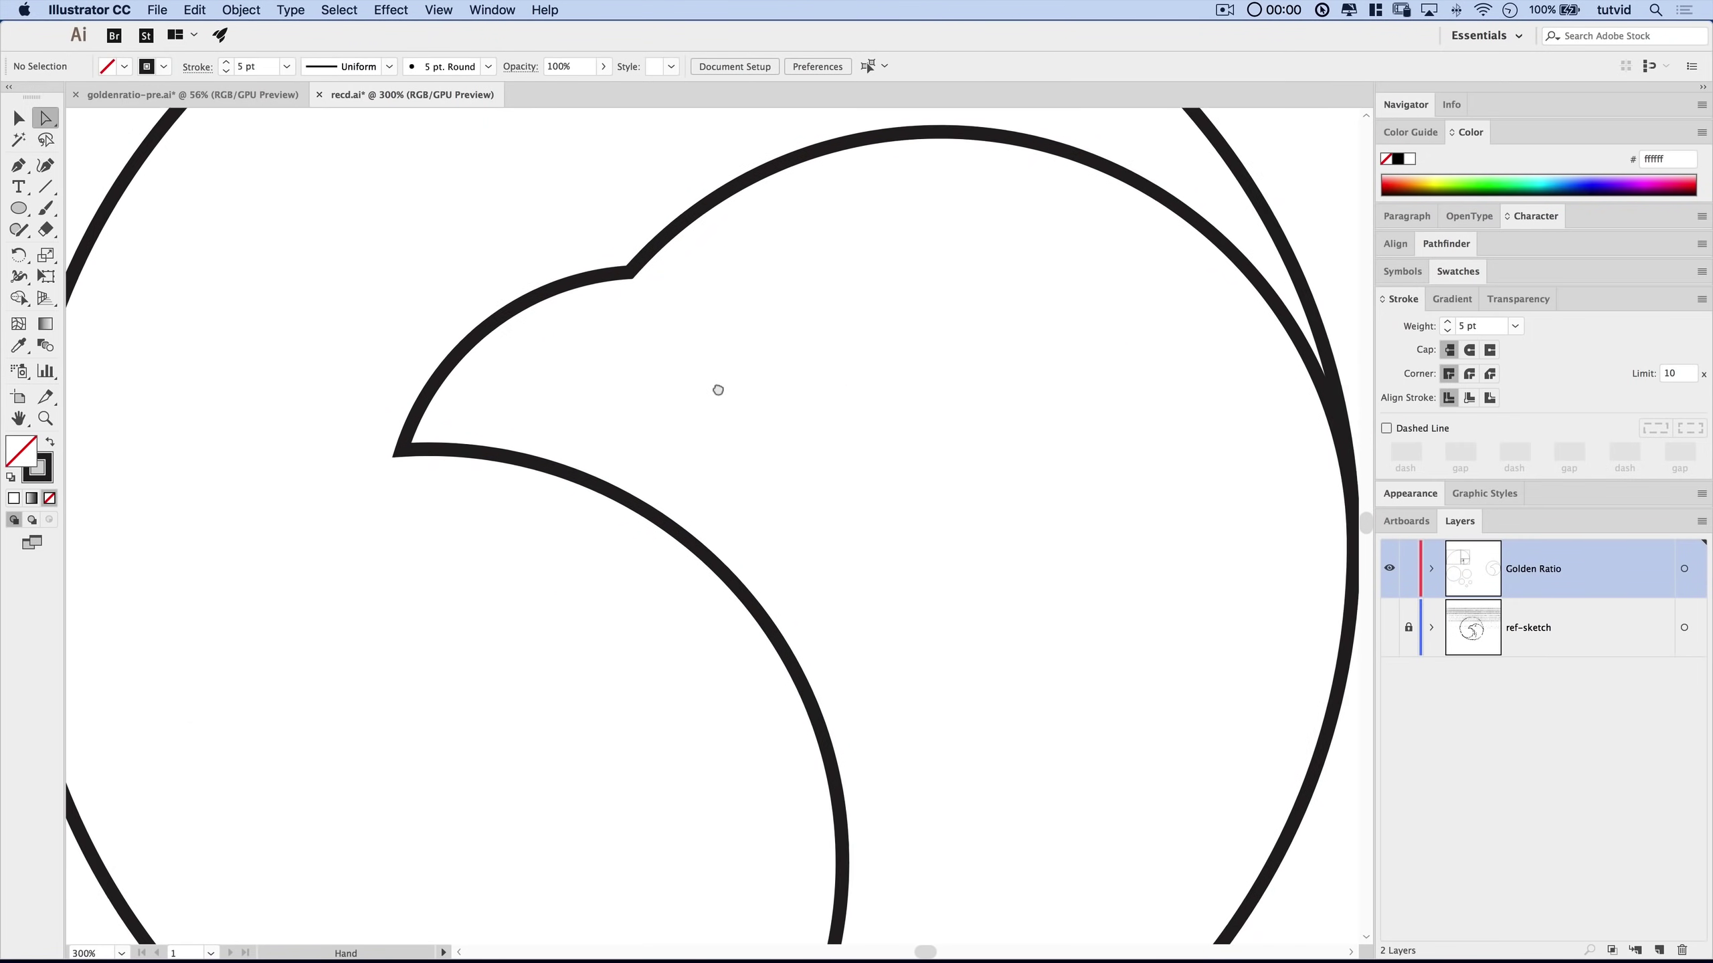
{"action": "left_click_drag", "start_coordinate": [833, 658], "coordinate": [991, 409]}
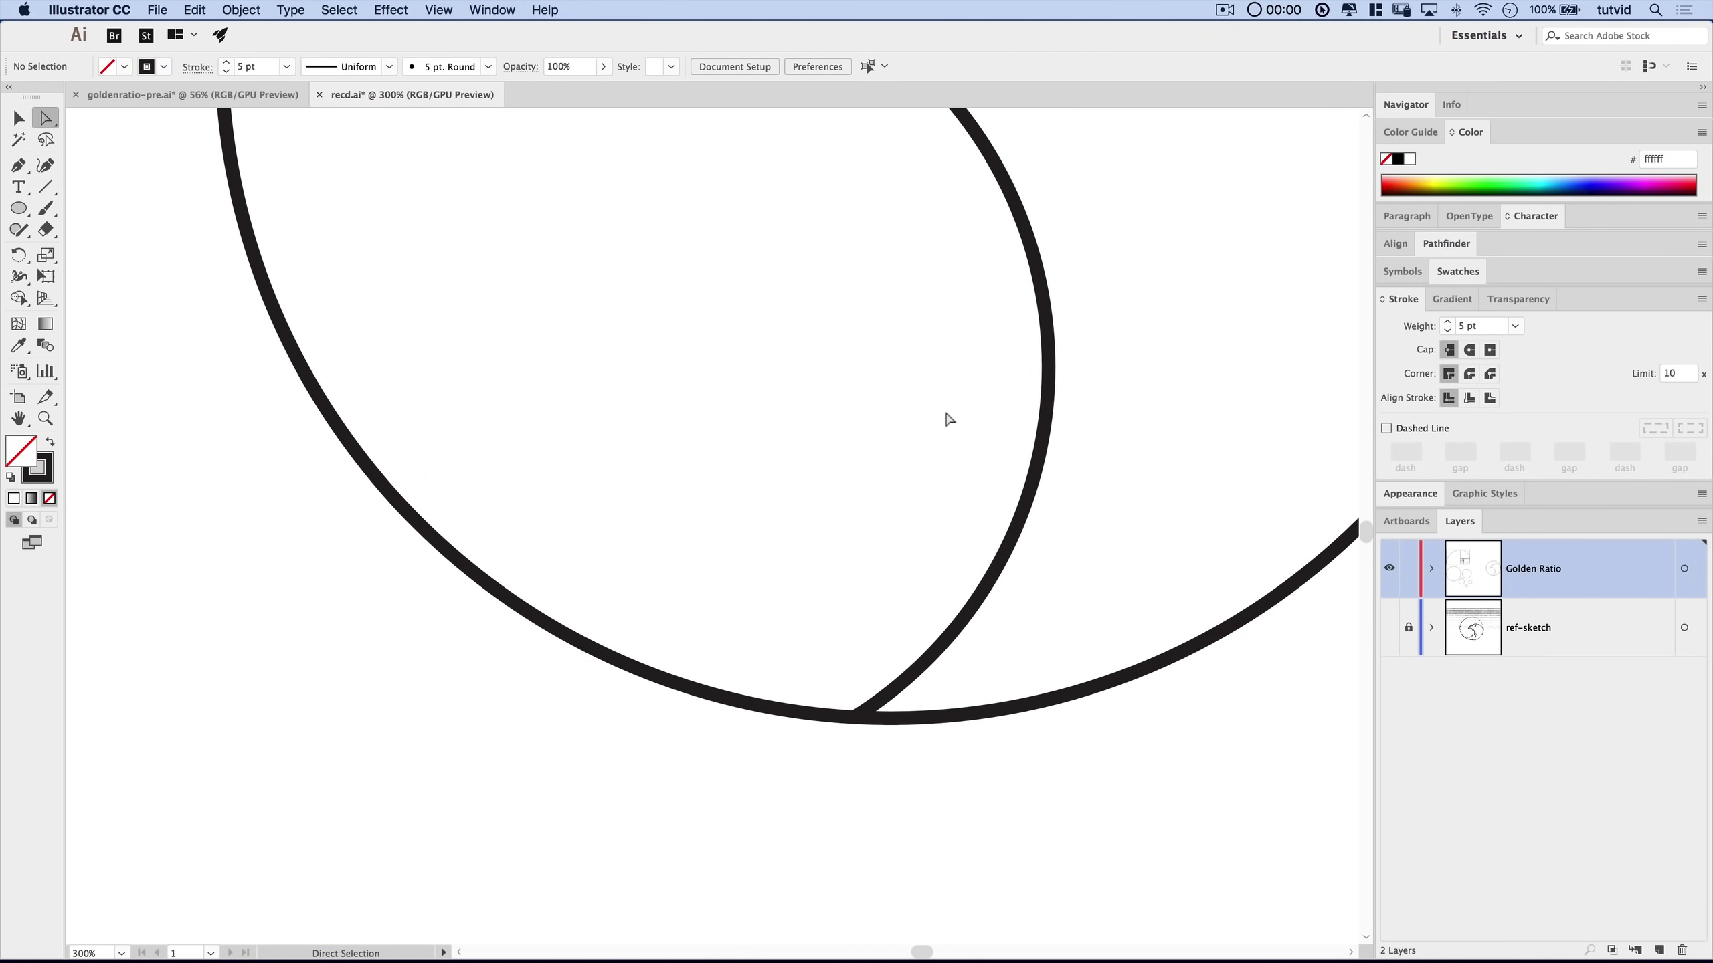
Move the whole bird logo onto a new layer by cutting it and pasting it there.
{"action": "key", "text": "super+0"}
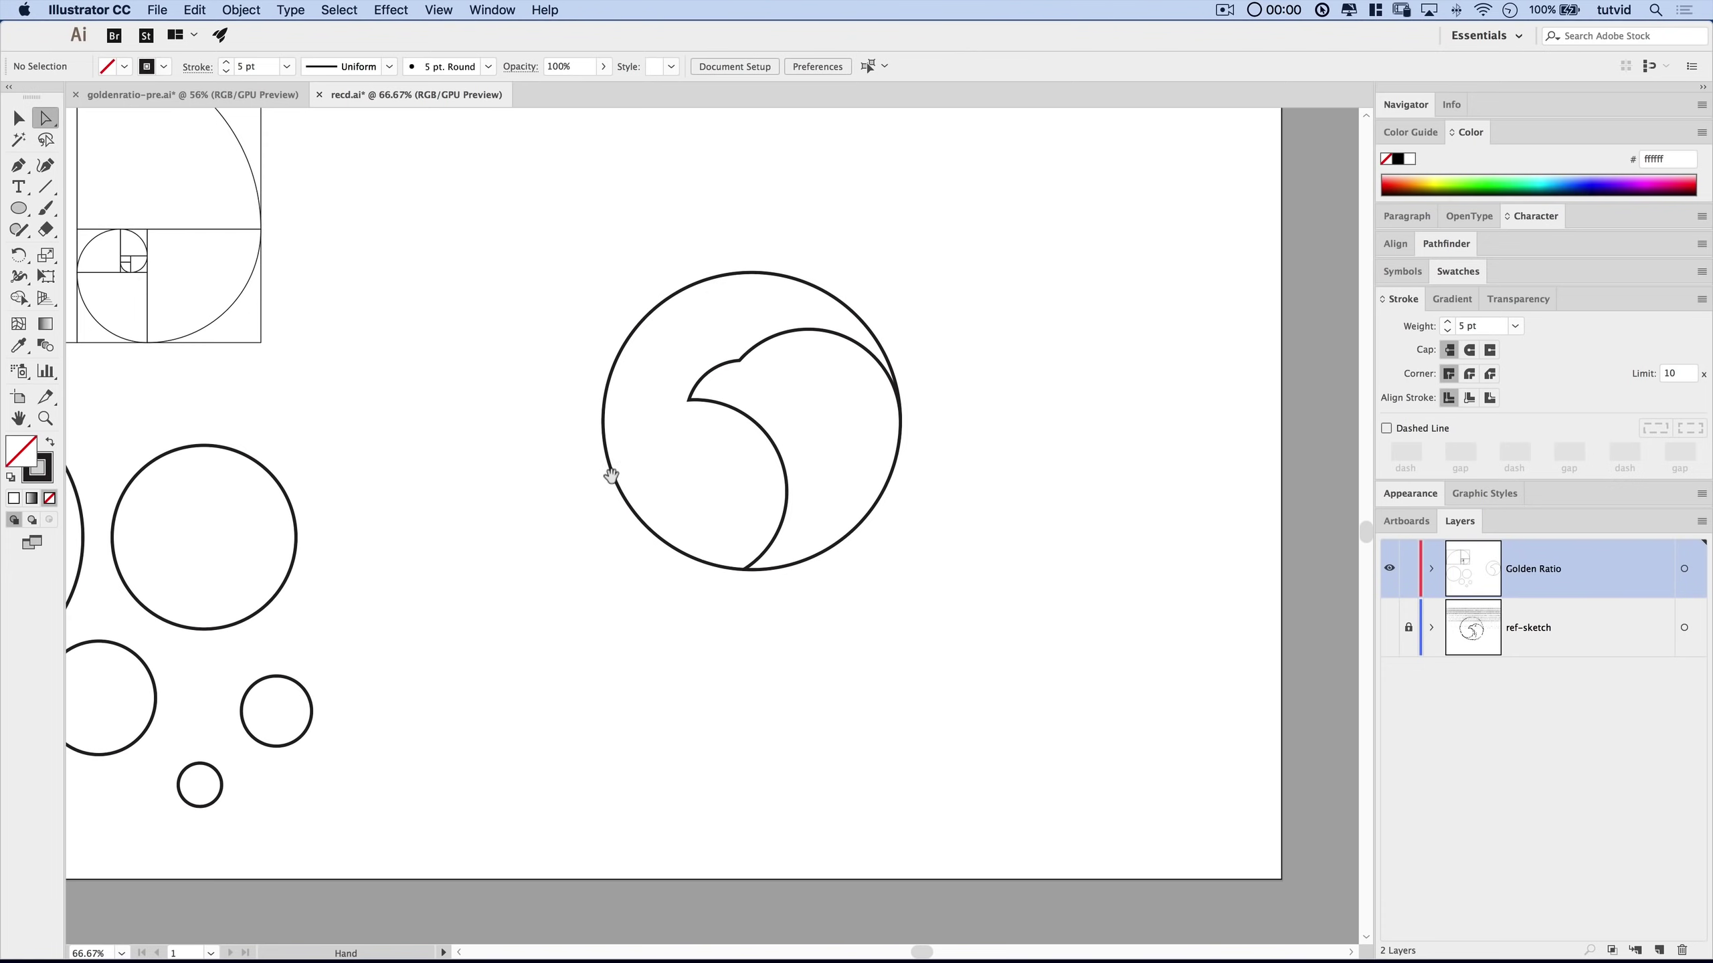
{"action": "left_click_drag", "start_coordinate": [611, 476], "coordinate": [589, 551]}
{"action": "key", "text": "v"}
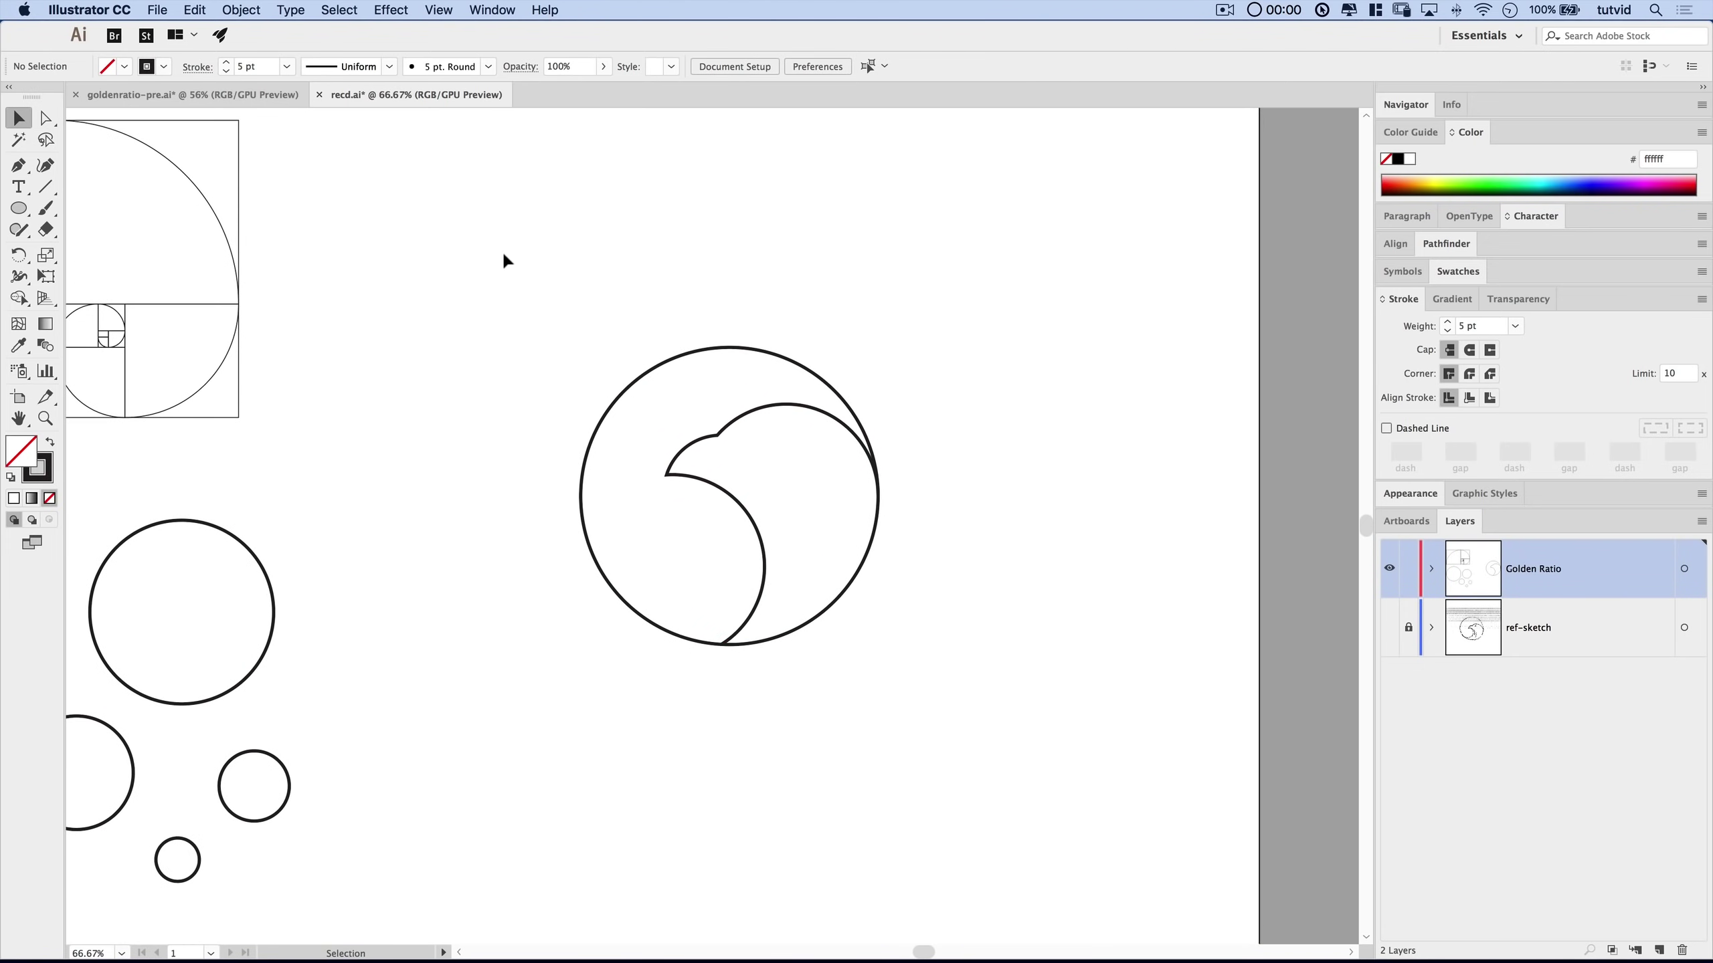
{"action": "left_click_drag", "start_coordinate": [502, 251], "coordinate": [996, 750]}
{"action": "left_click", "coordinate": [189, 8]}
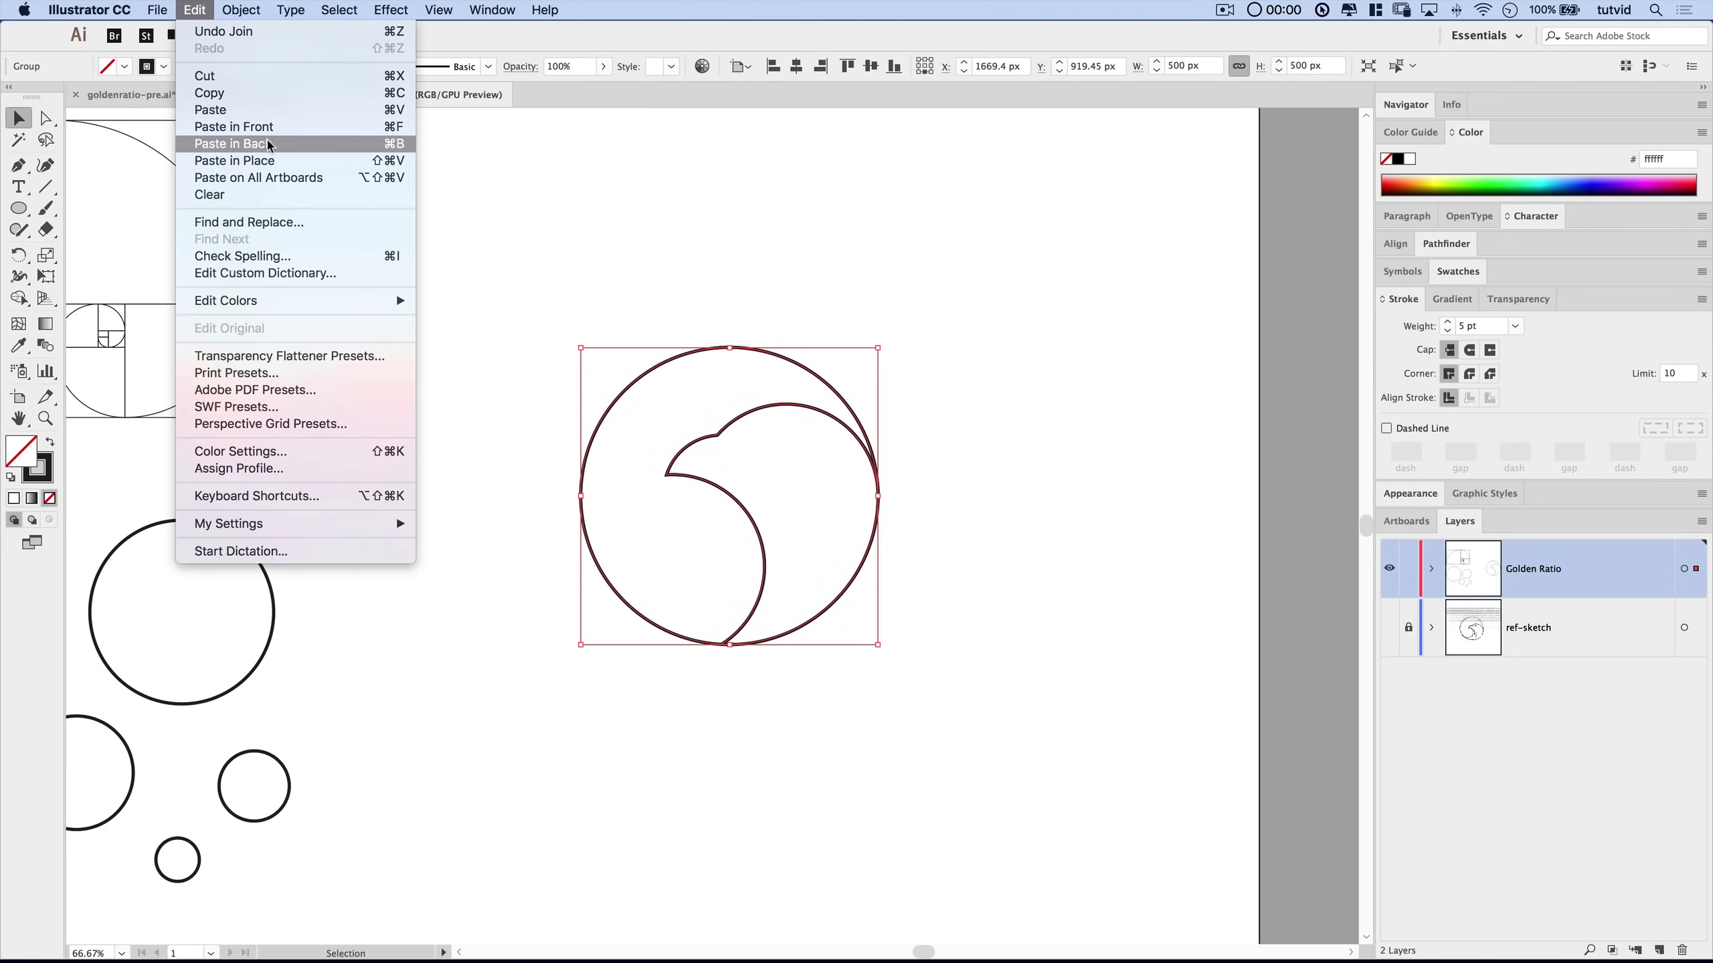
{"action": "left_click", "coordinate": [208, 76]}
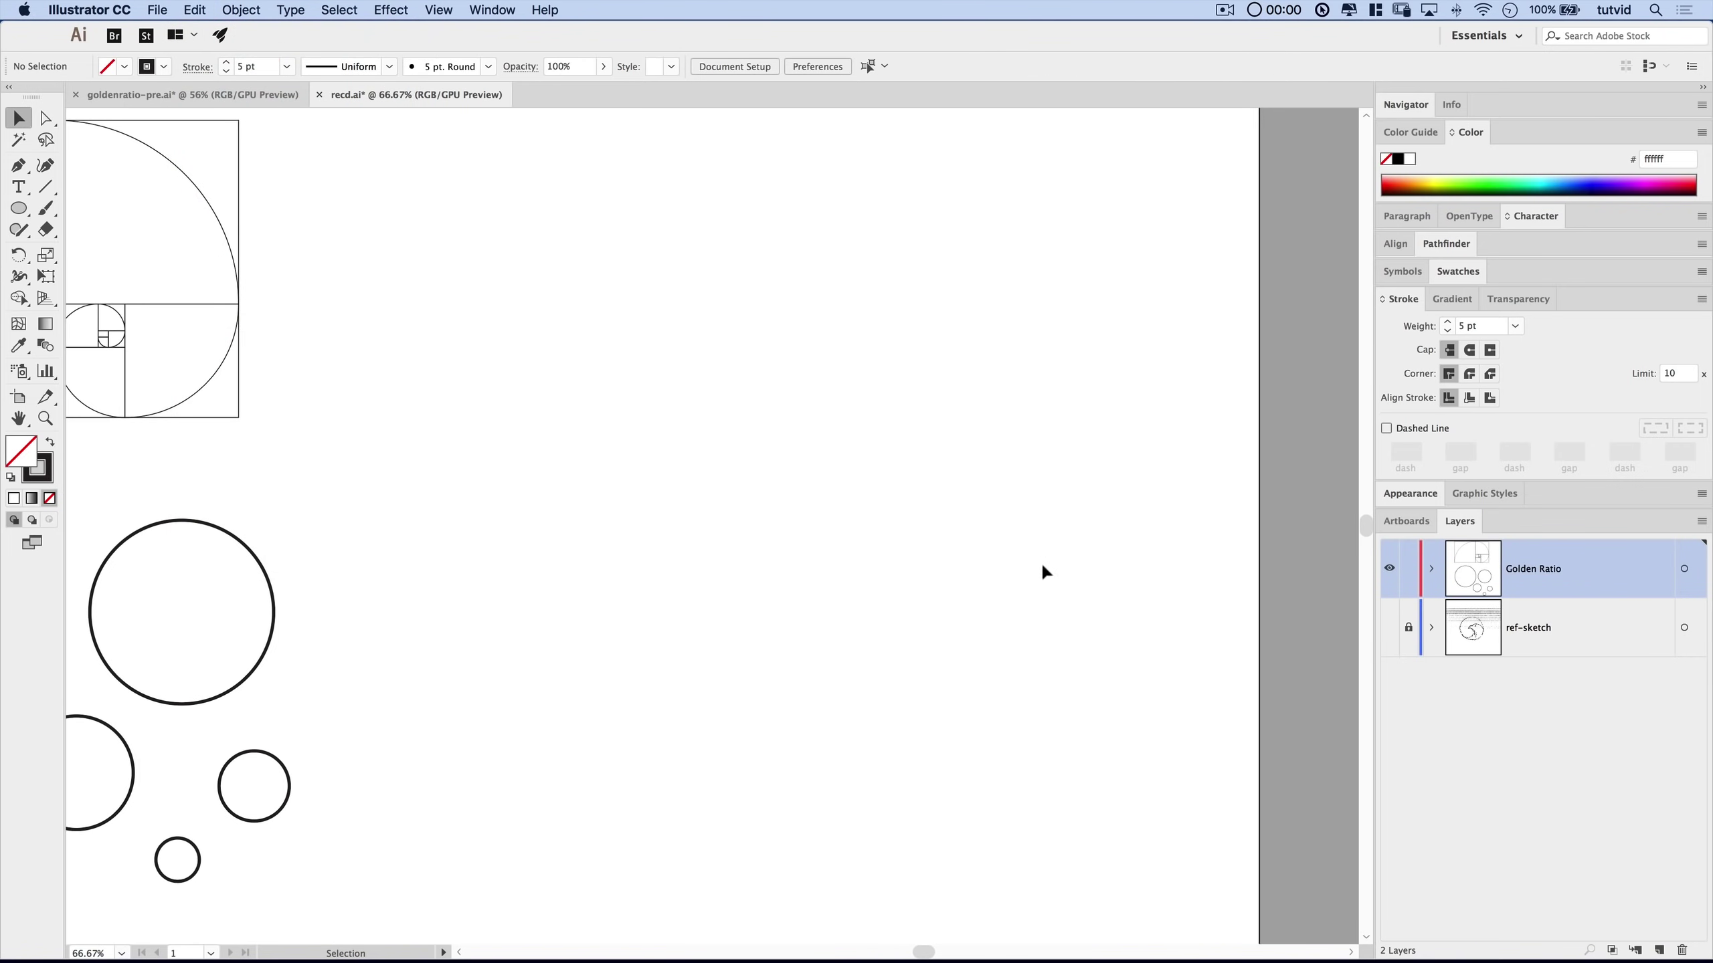
{"action": "left_click", "coordinate": [1660, 950]}
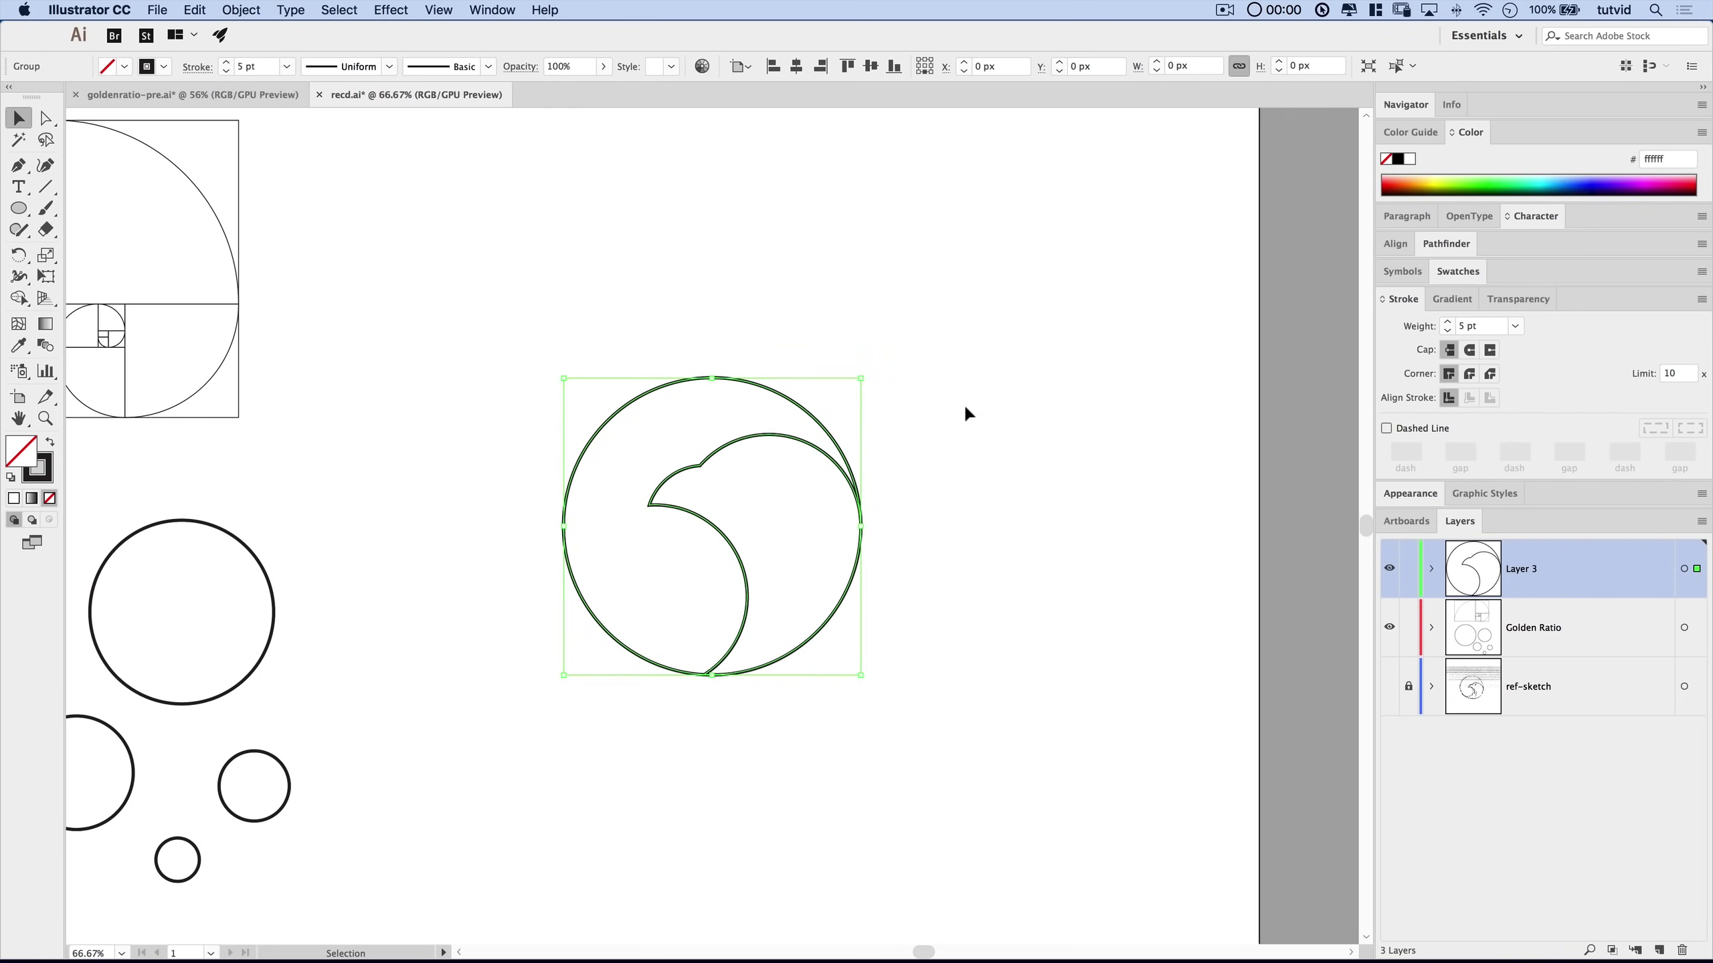
{"action": "key", "text": "super+v"}
{"action": "left_click", "coordinate": [1201, 533]}
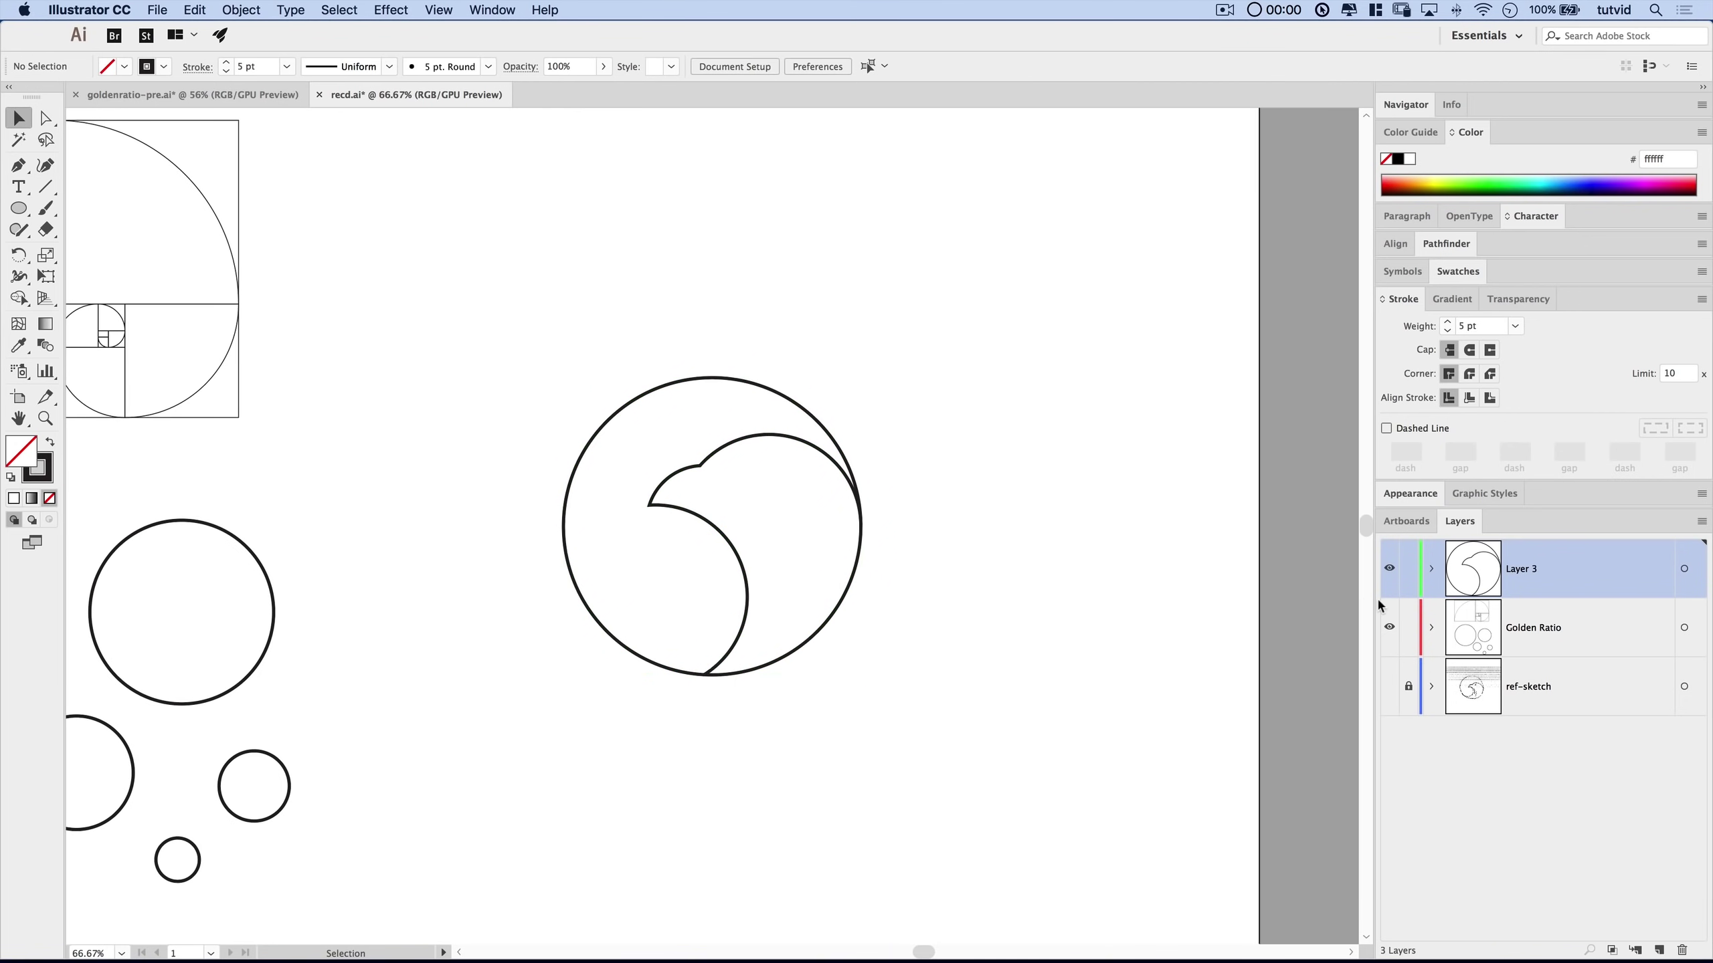
Select the whole logo on Layer 3 and ungroup its two nested outer groups.
{"action": "left_click", "coordinate": [1430, 570]}
{"action": "left_click", "coordinate": [1453, 628]}
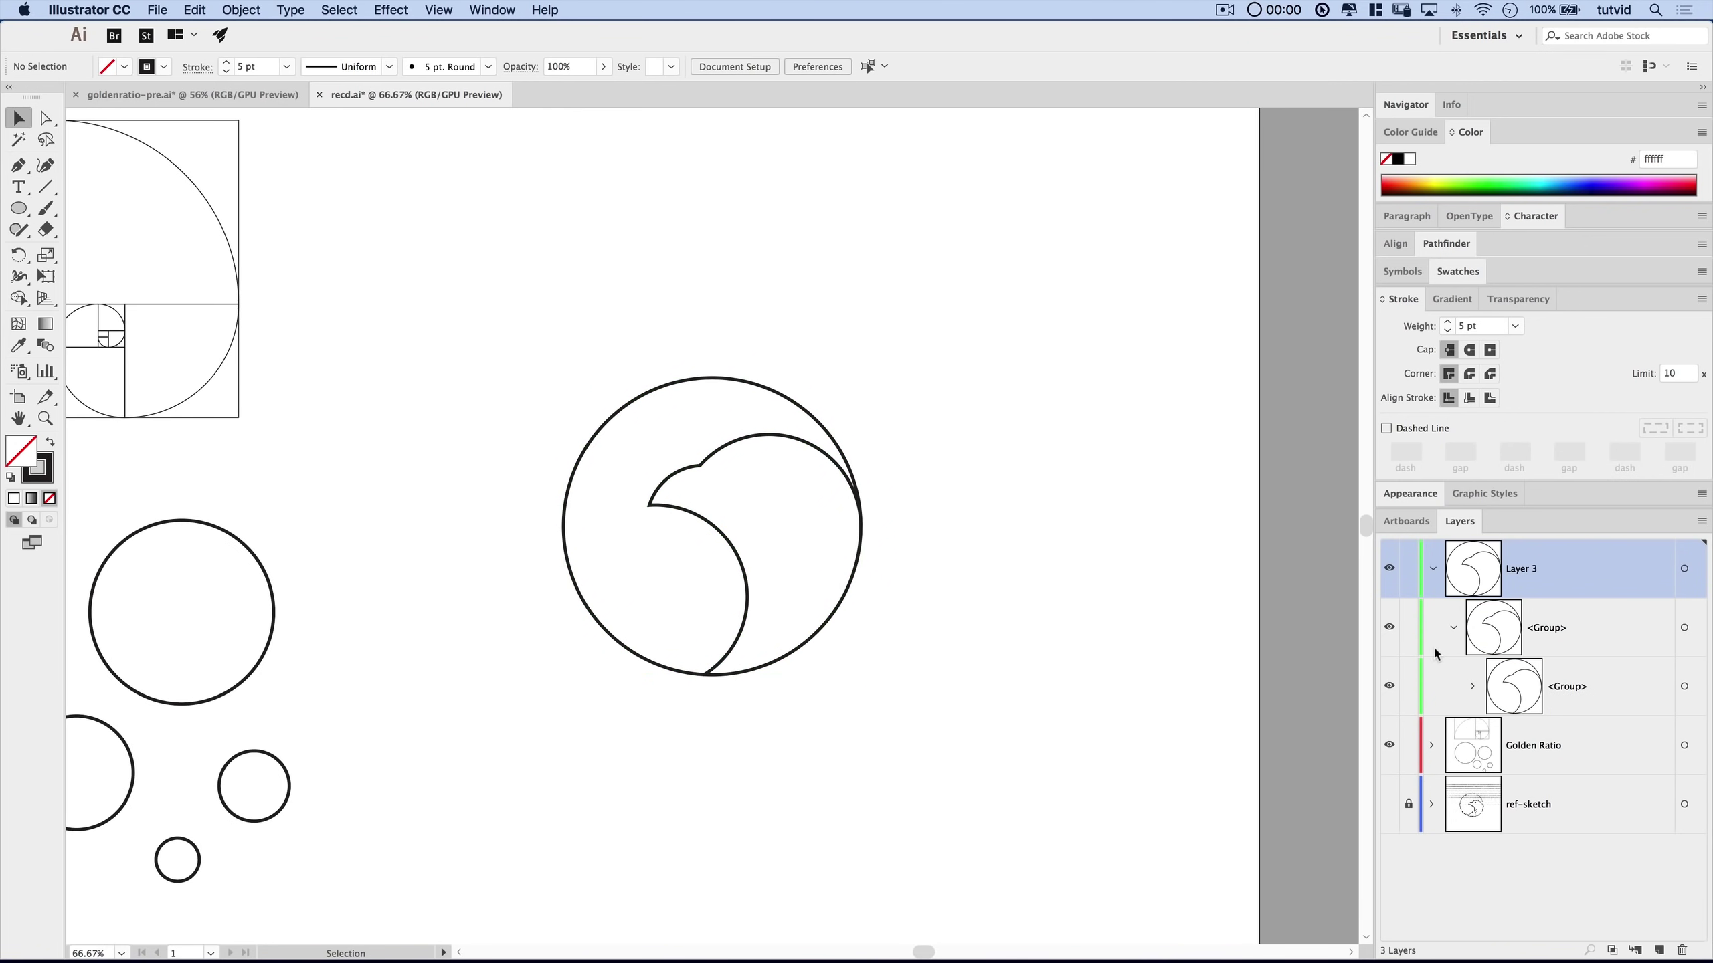
{"action": "left_click", "coordinate": [1473, 686]}
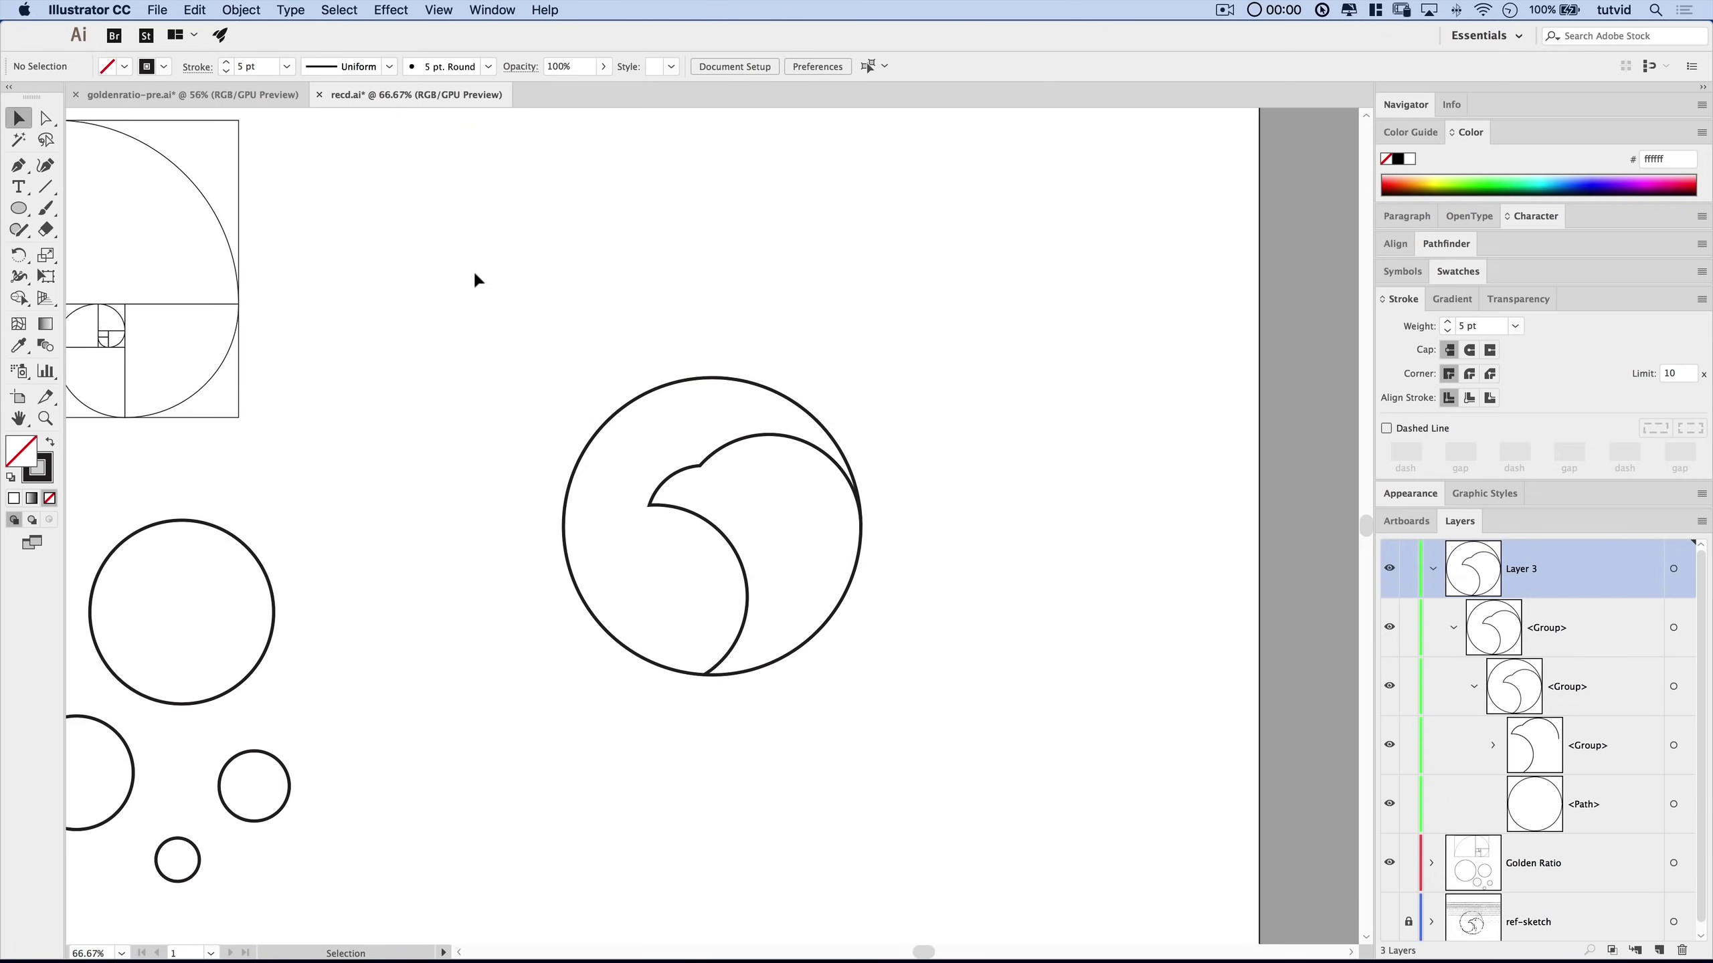
{"action": "left_click_drag", "start_coordinate": [476, 280], "coordinate": [1025, 784]}
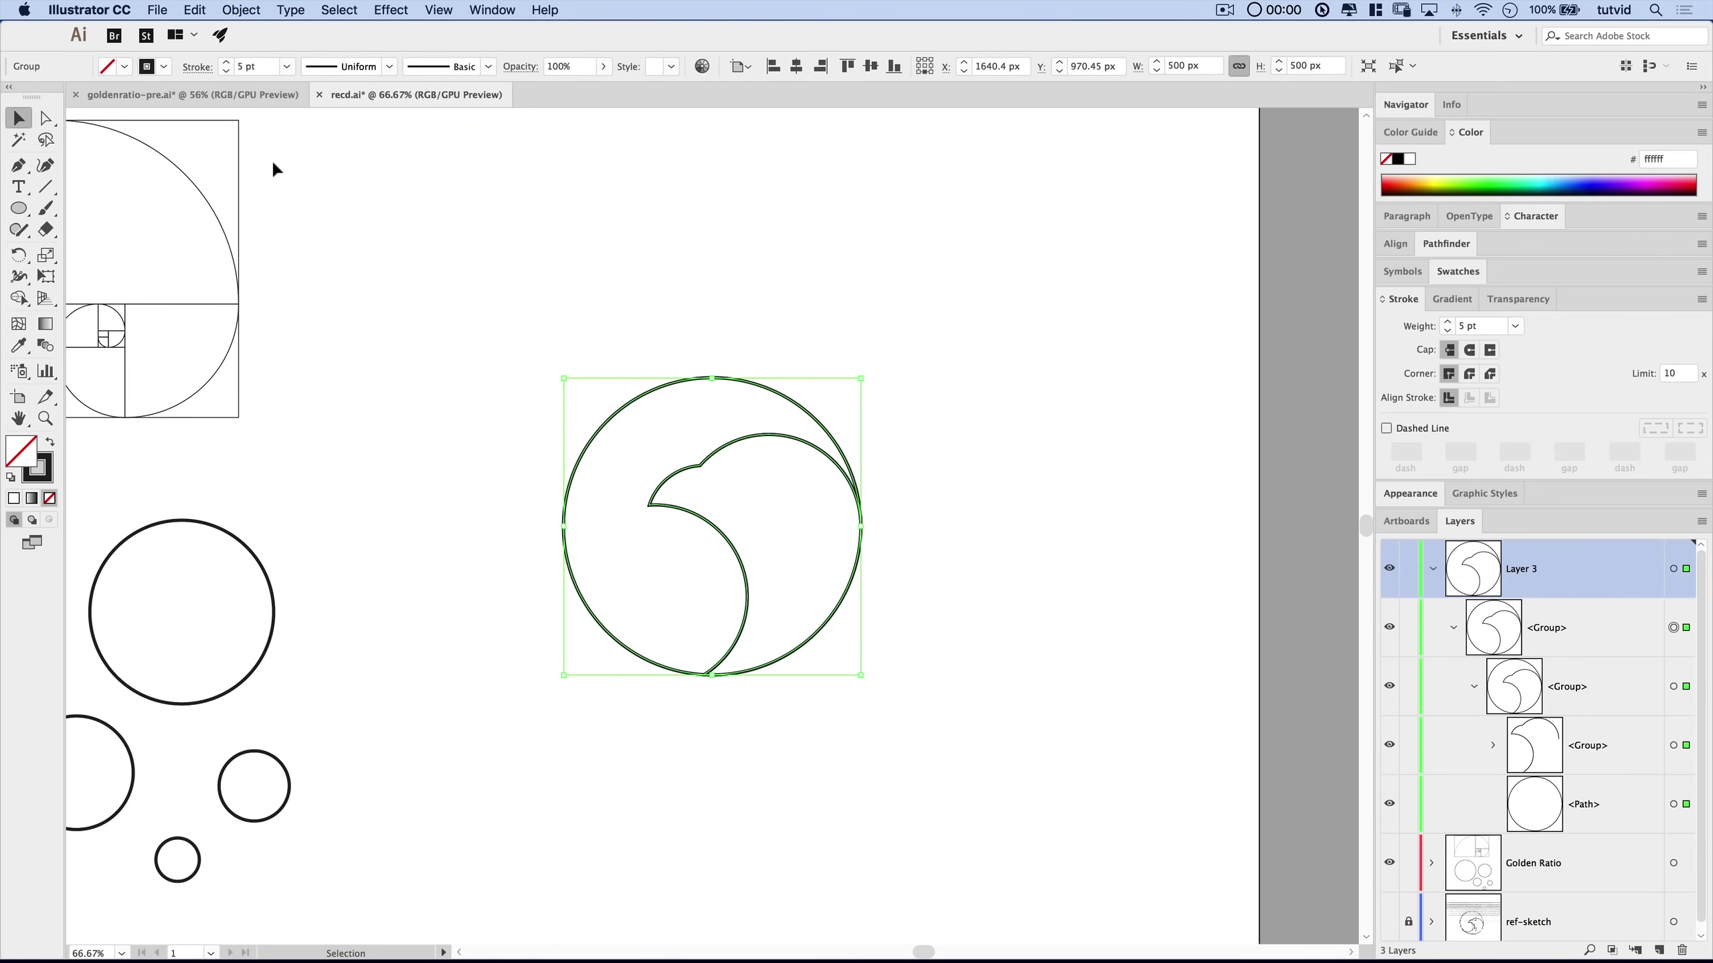
{"action": "key", "text": "super"}
{"action": "key", "text": "super+shift+g"}
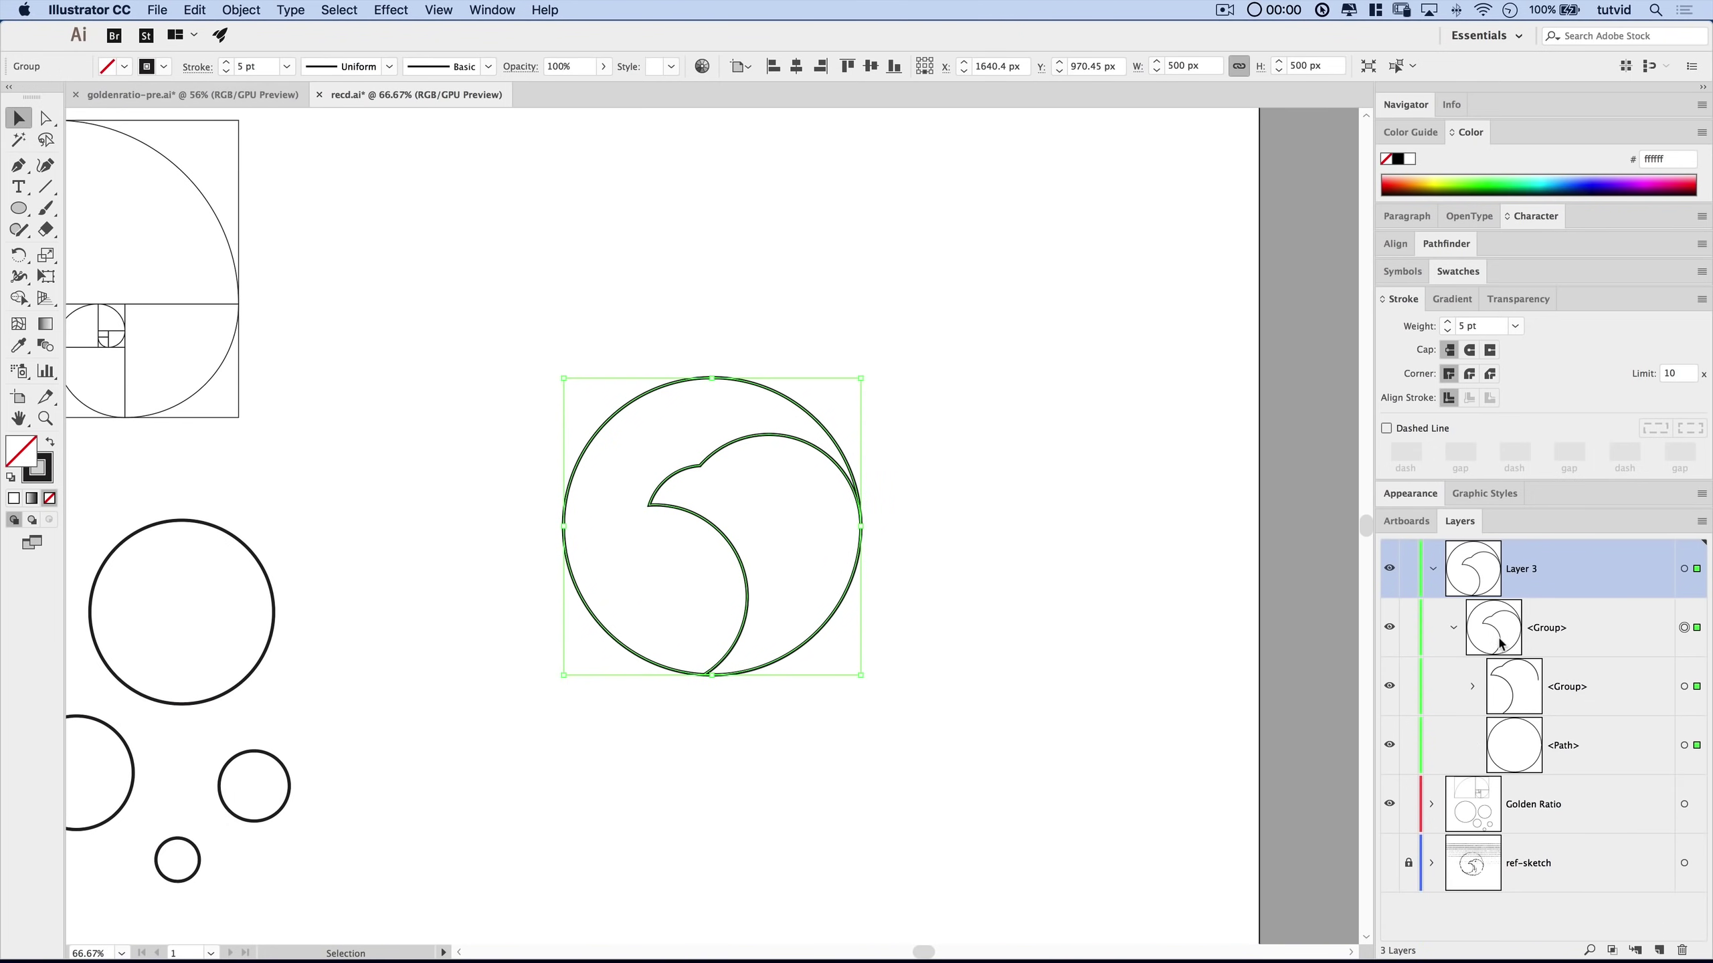
{"action": "key", "text": "super+shift+g"}
Ungroup the bird's head outline so that it sits directly on Layer 3 as a single path.
{"action": "left_click", "coordinate": [1047, 486]}
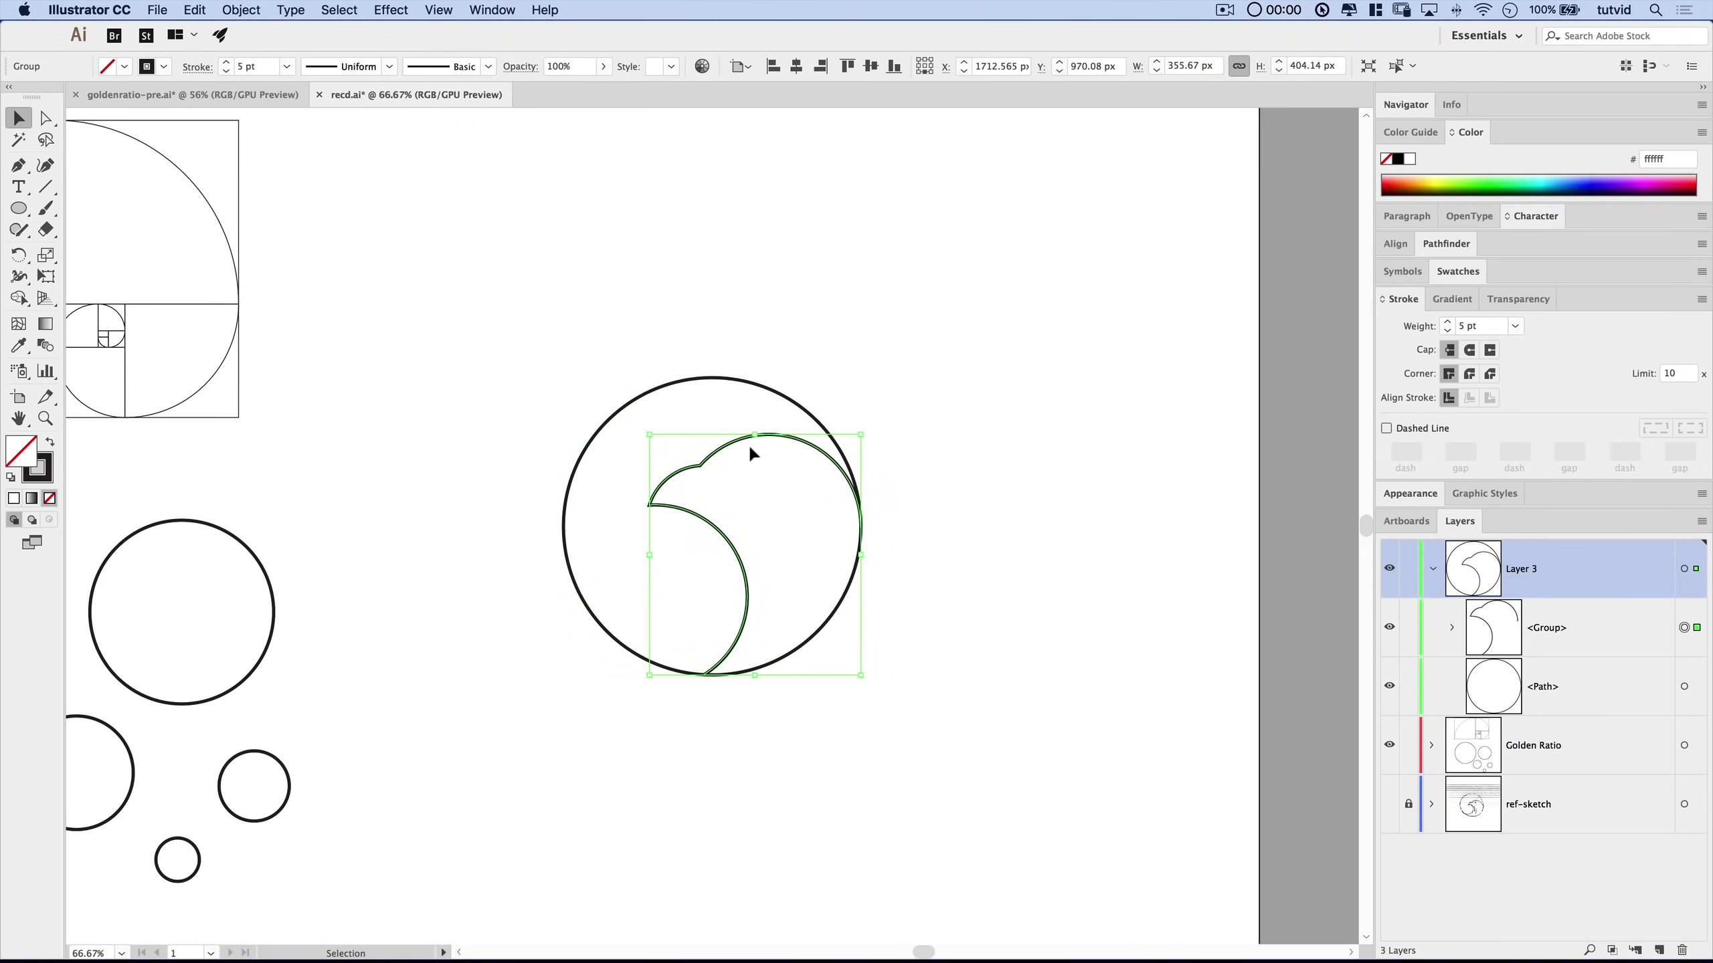
{"action": "left_click", "coordinate": [1452, 627]}
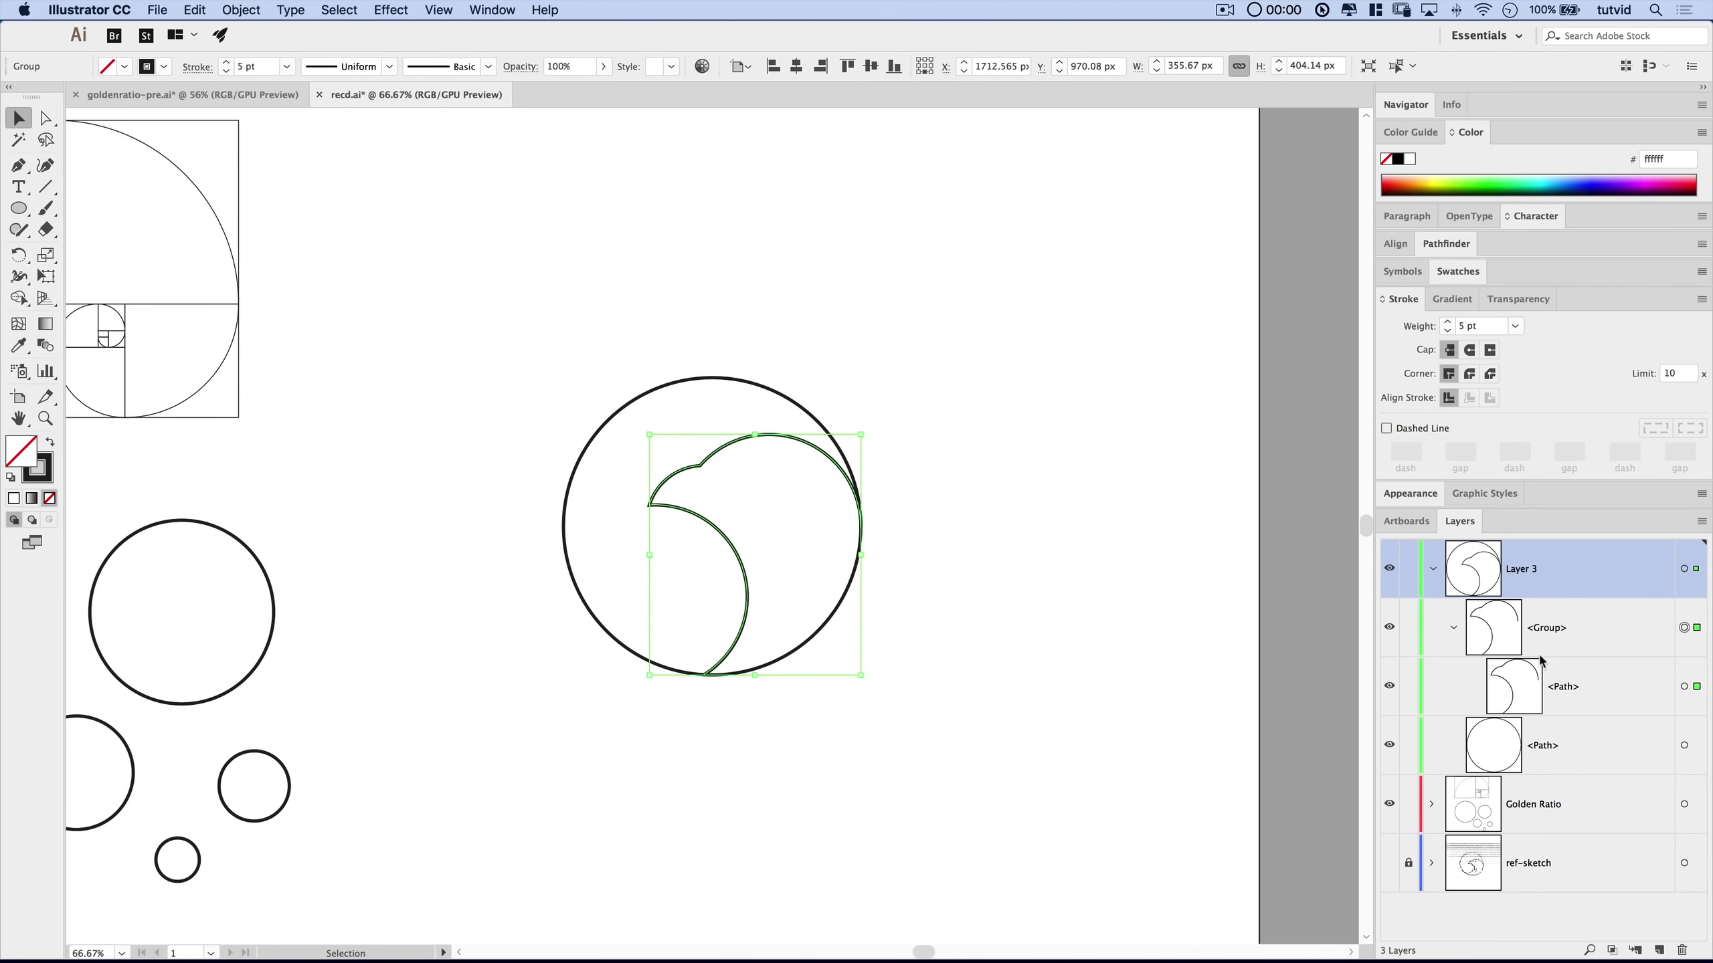
{"action": "key", "text": "super+shift+g"}
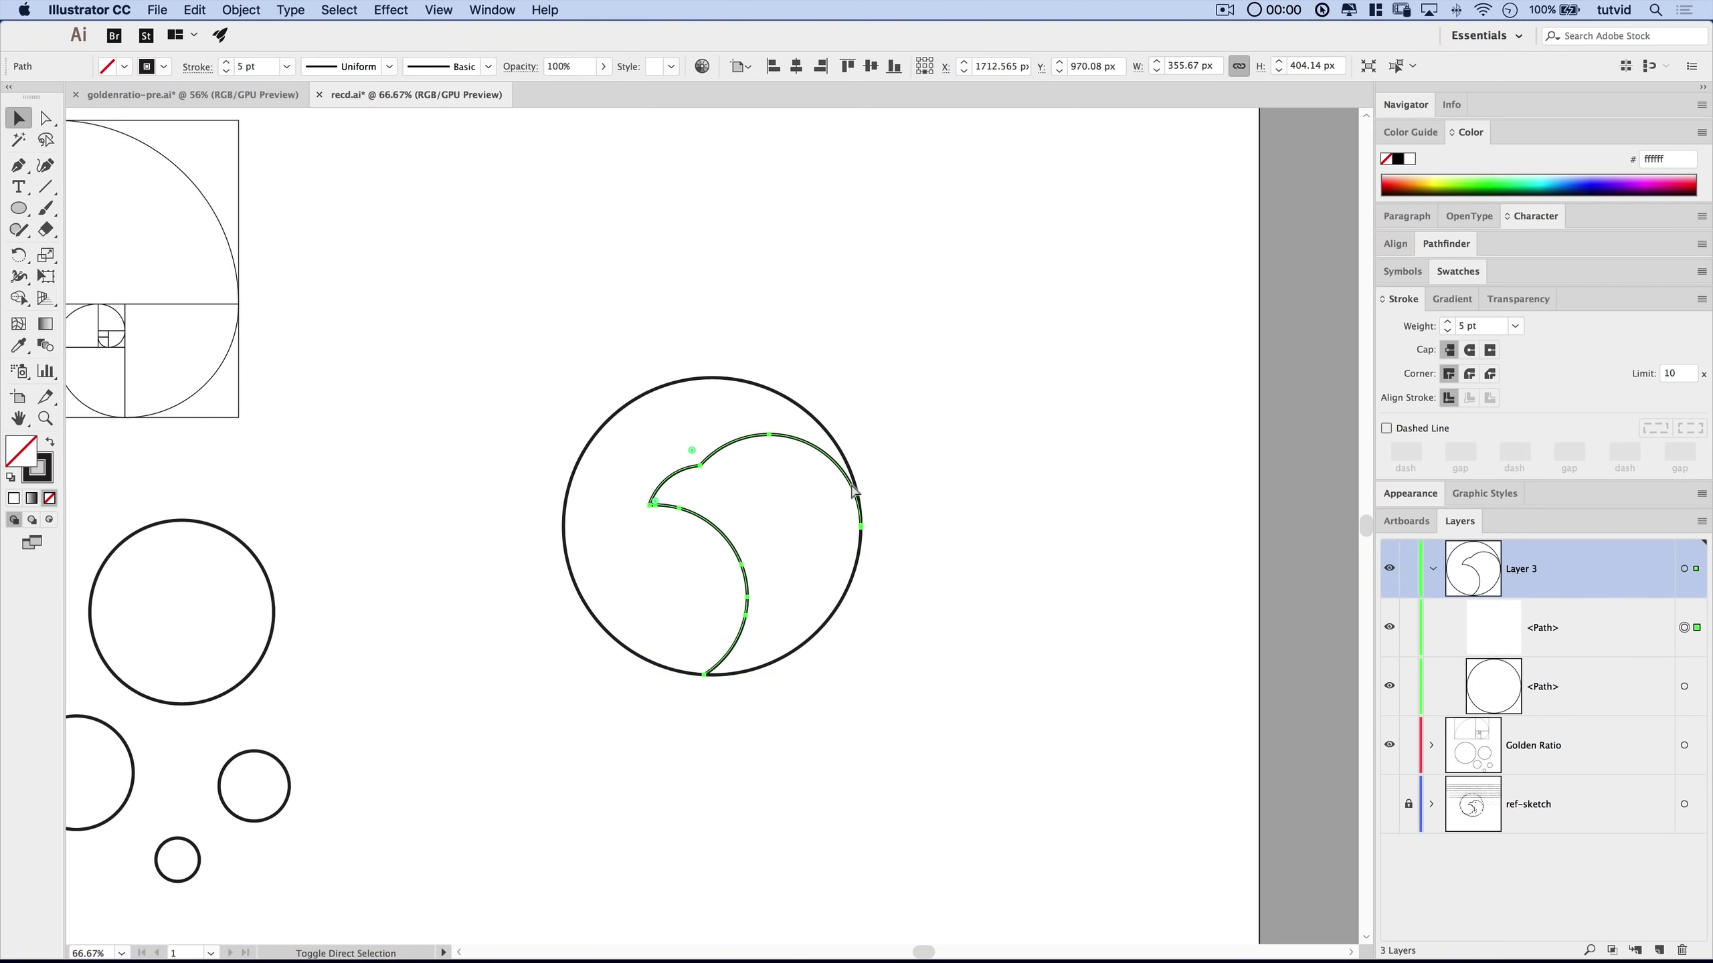
{"action": "left_click", "coordinate": [891, 385]}
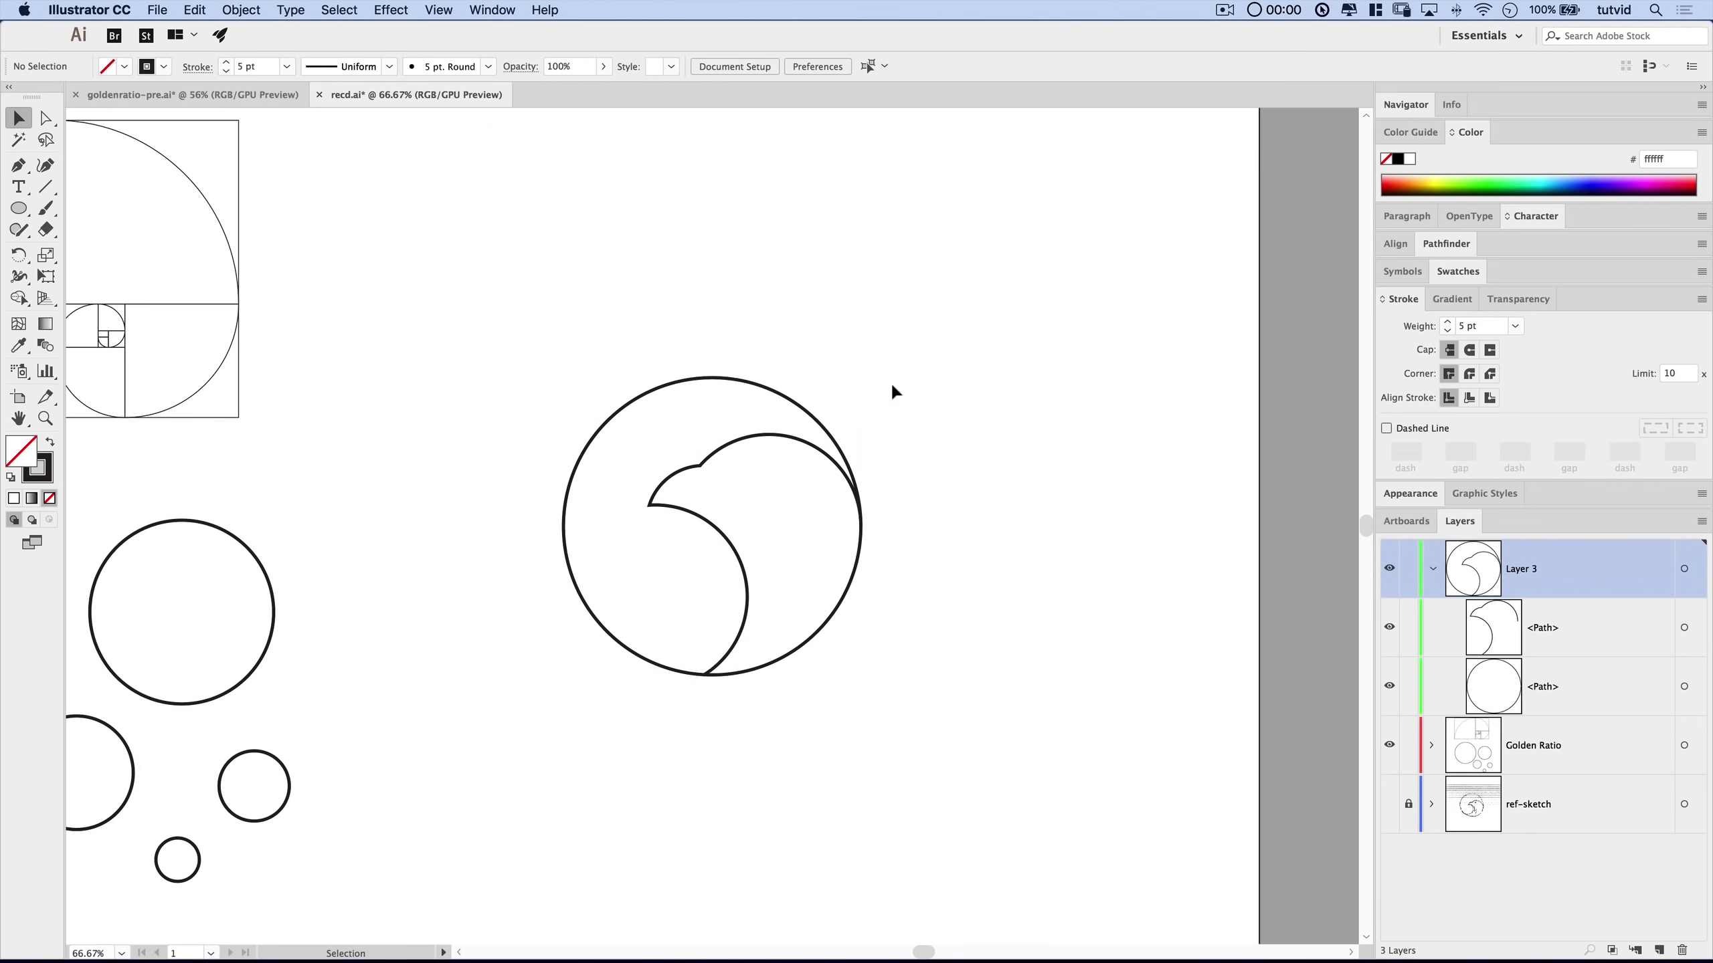
Swap fill and stroke on both the outer circle and the bird outline, giving them a dark fill without a stroke.
{"action": "left_click_drag", "start_coordinate": [567, 313], "coordinate": [916, 708]}
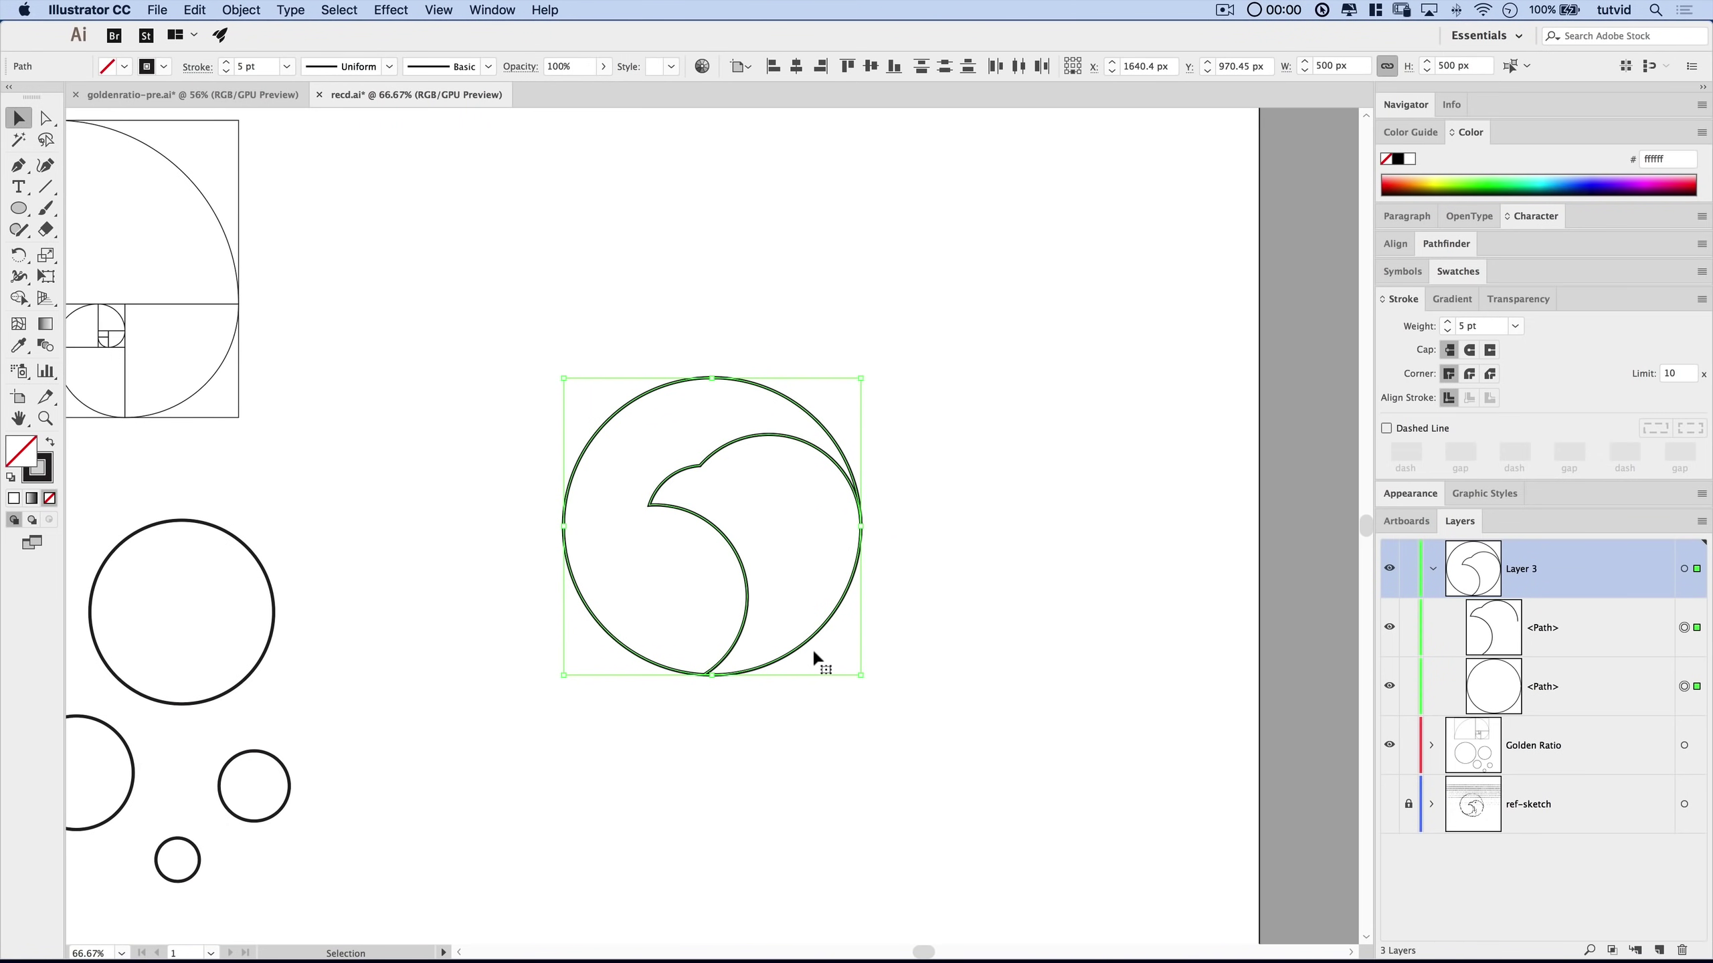
{"action": "left_click", "coordinate": [50, 444]}
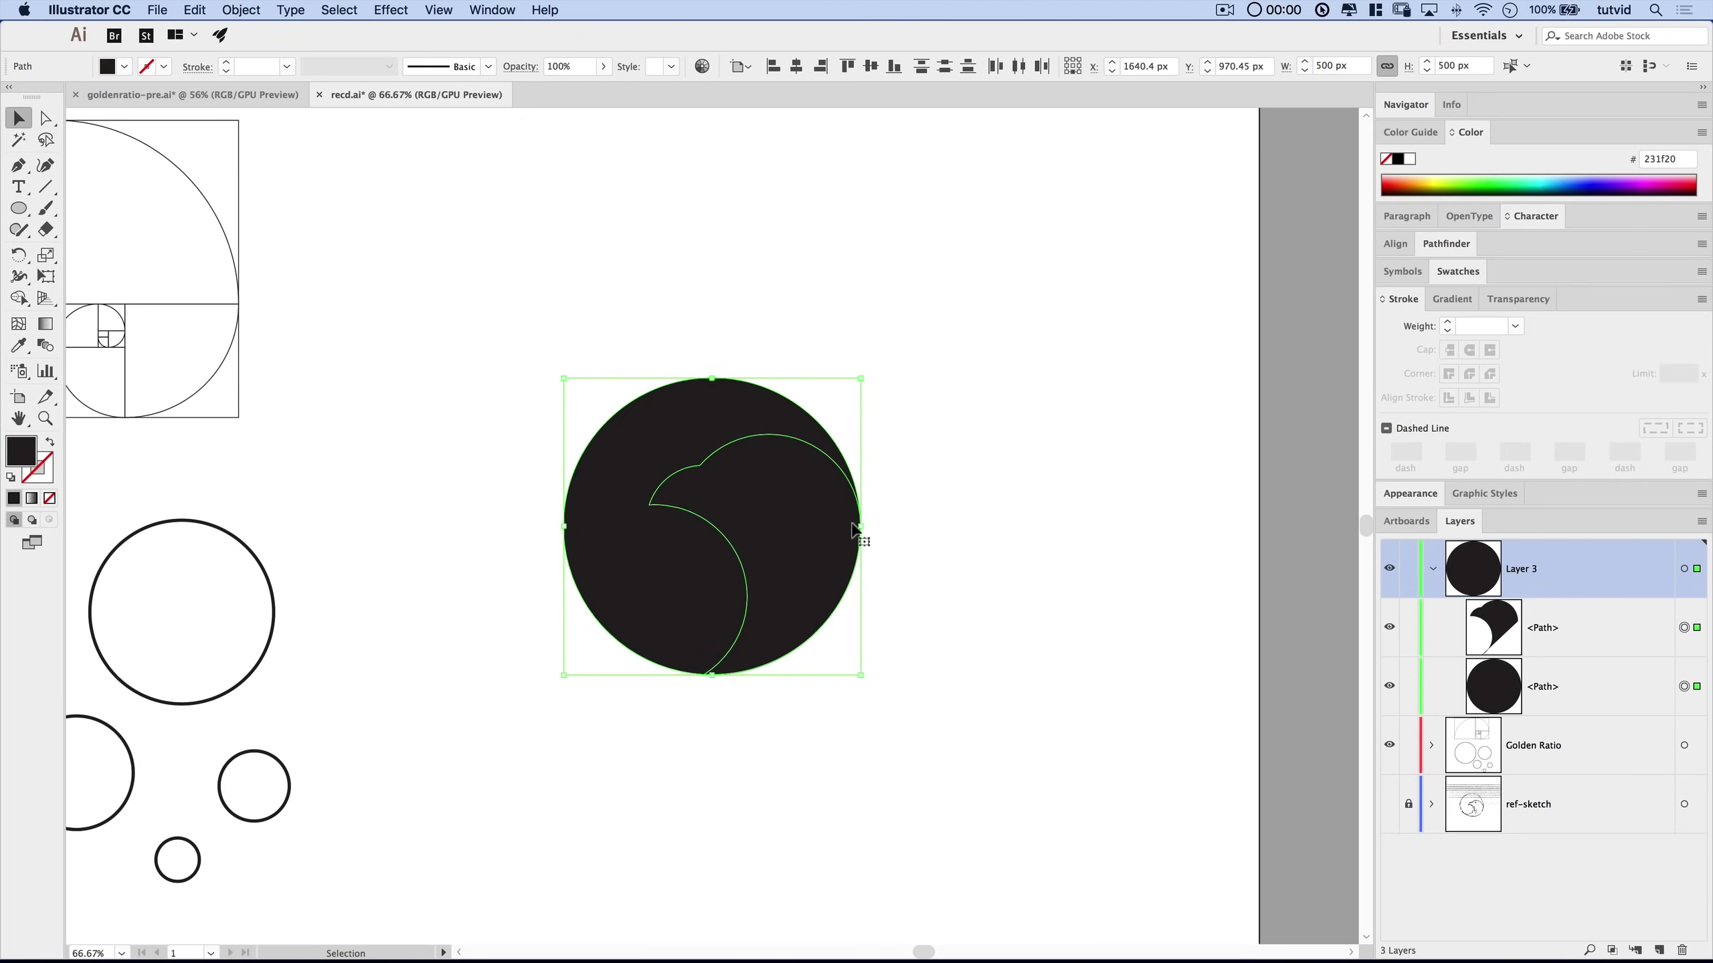
{"action": "left_click", "coordinate": [968, 561]}
Try filling the bird's head path with white (ffffff) over the dark circle, and undo that fill.
{"action": "left_click", "coordinate": [784, 550]}
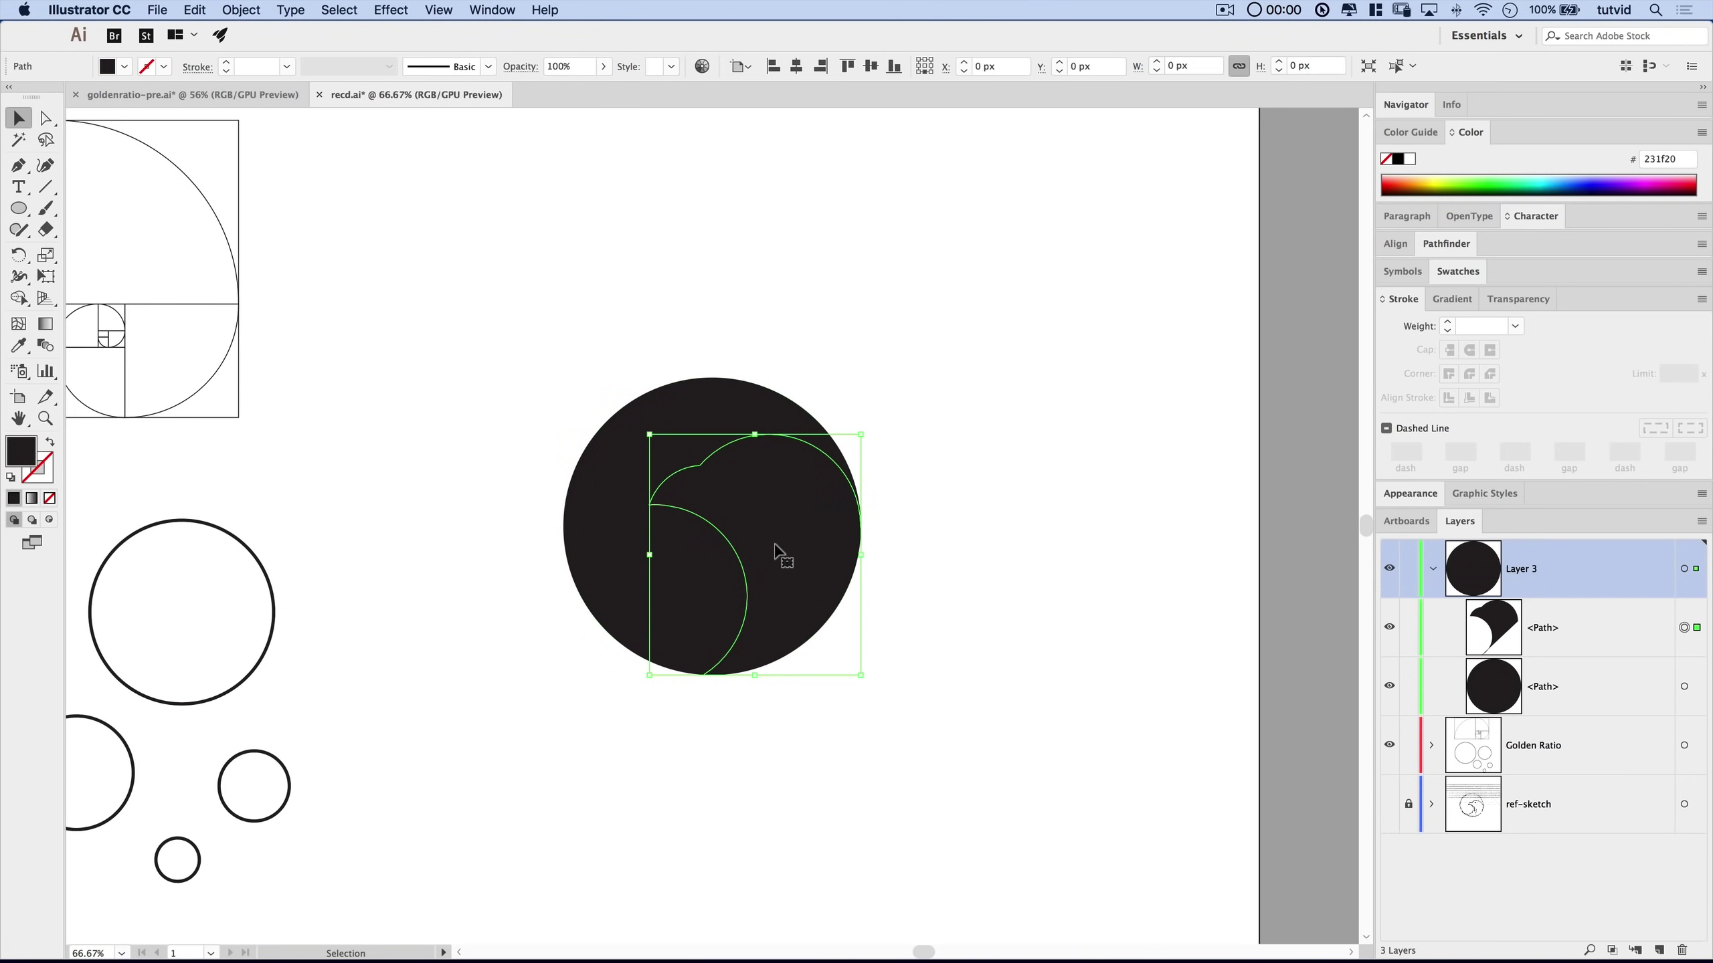
{"action": "double_click", "coordinate": [23, 457]}
{"action": "type", "text": "ffffff"}
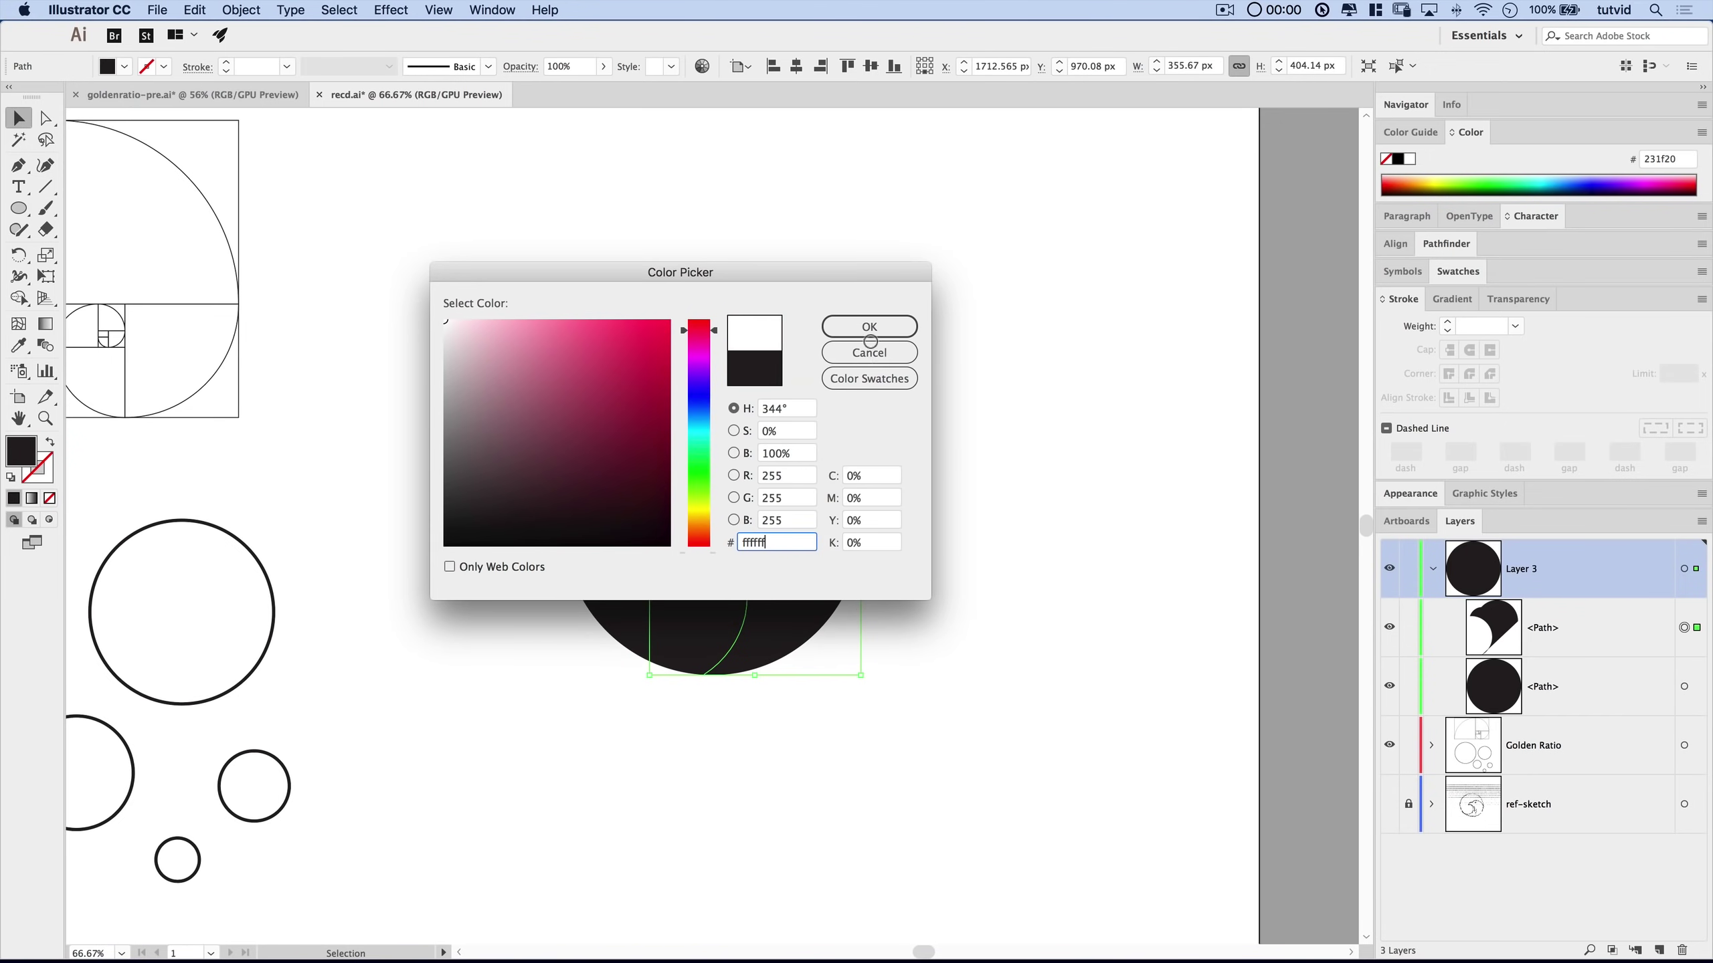
{"action": "left_click", "coordinate": [870, 335]}
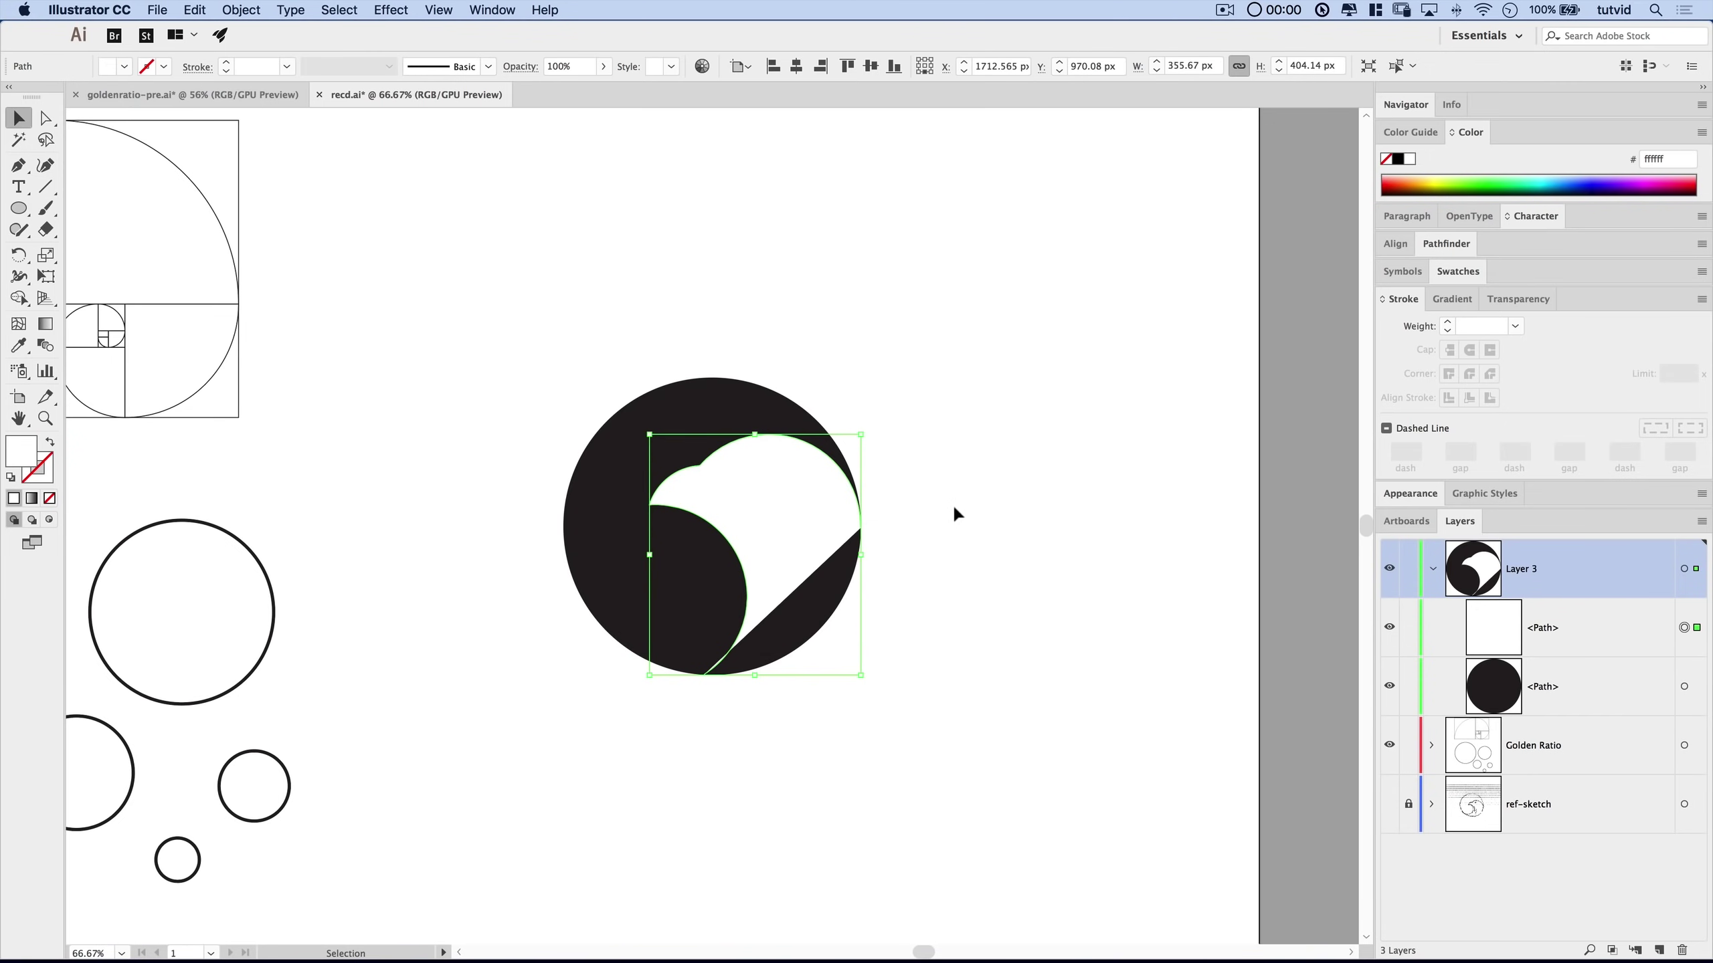
{"action": "left_click", "coordinate": [953, 504]}
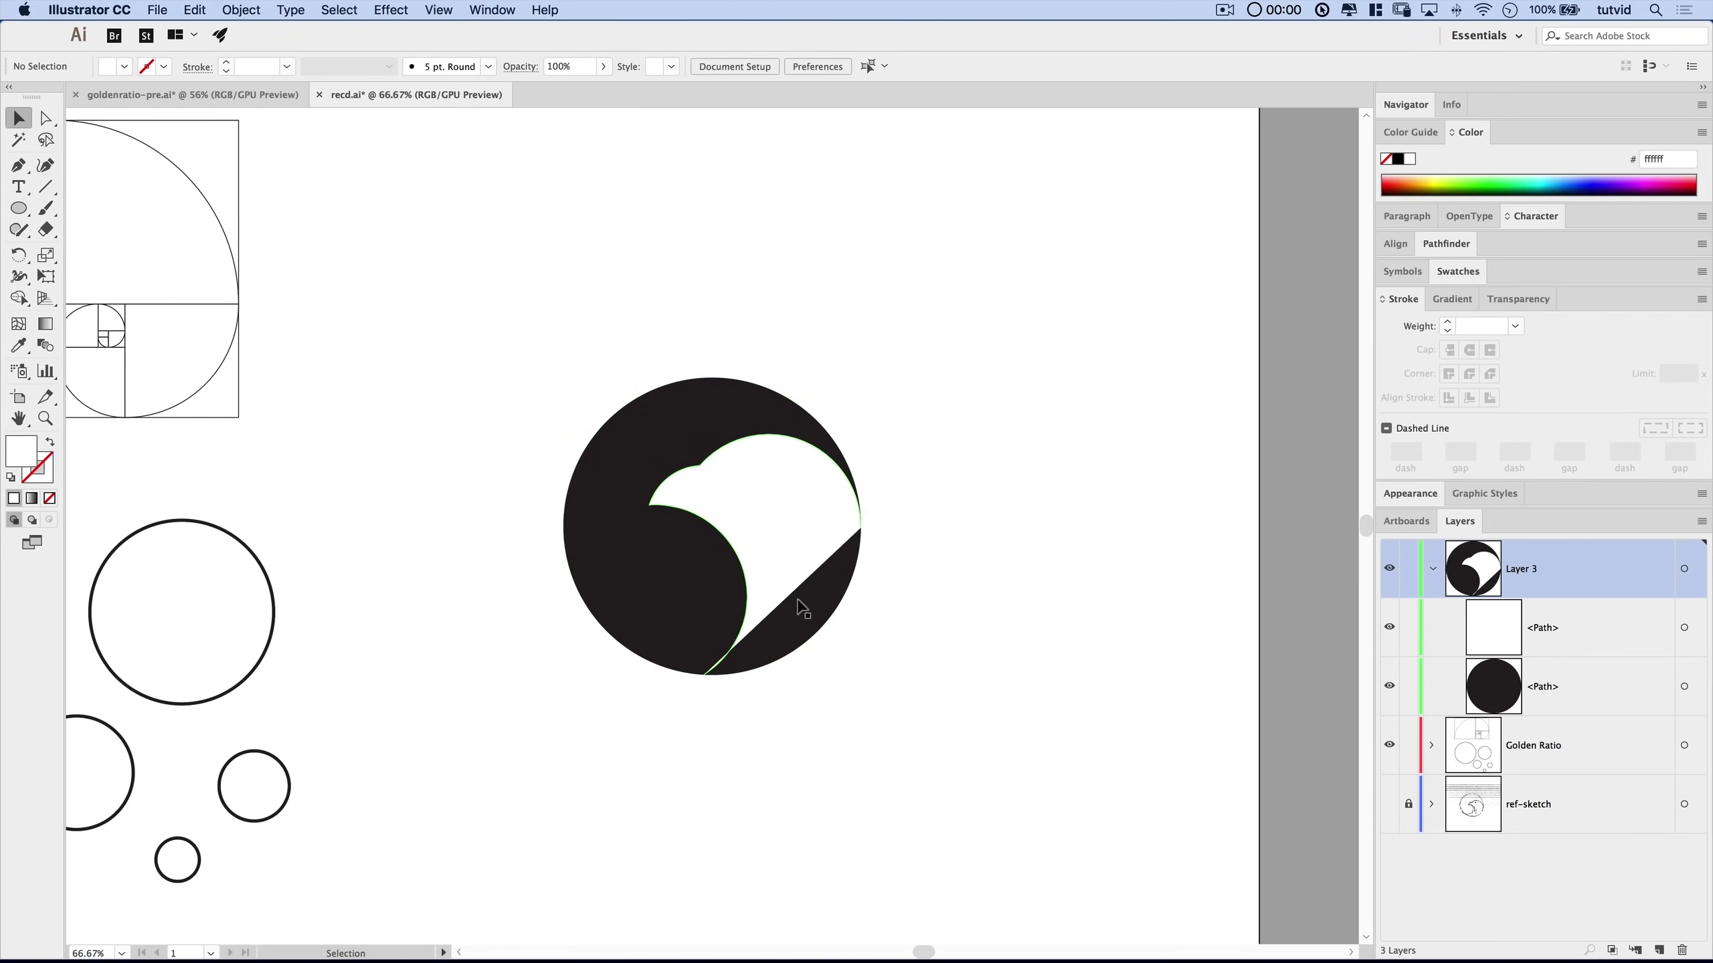
{"action": "key", "text": "super+z"}
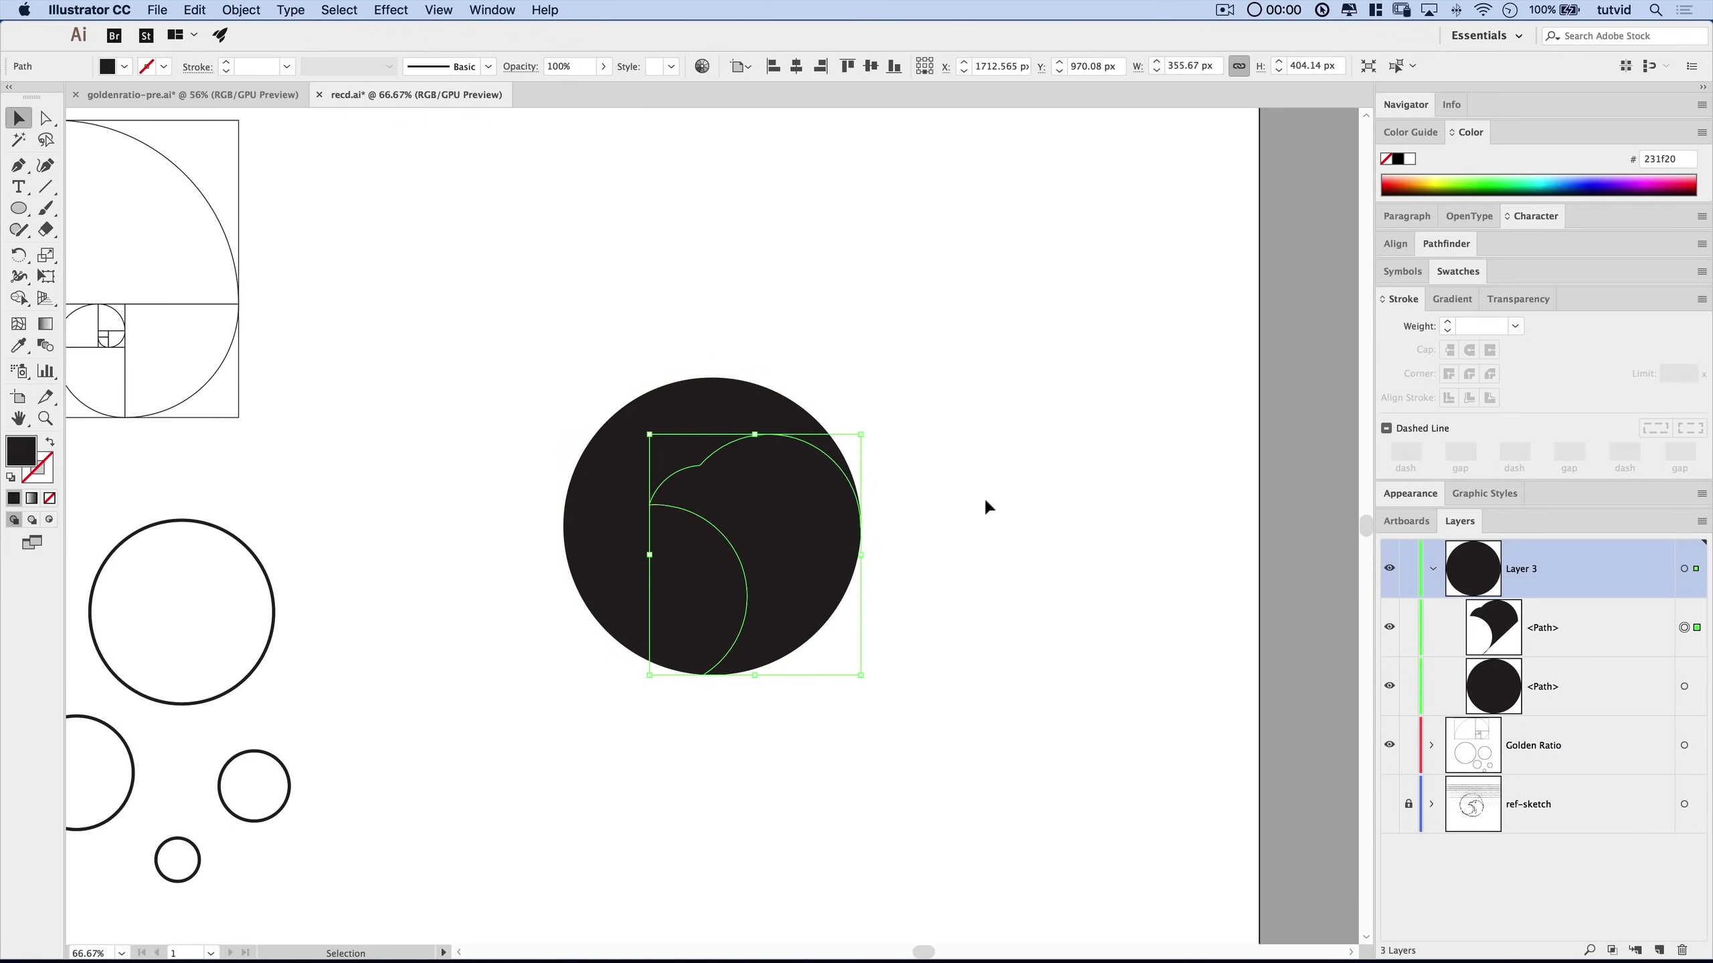
Divide the outer circle and the bird path into separate pieces with the Pathfinder Divide operation.
{"action": "key", "text": "super+shift+a"}
{"action": "left_click_drag", "start_coordinate": [490, 301], "coordinate": [900, 766]}
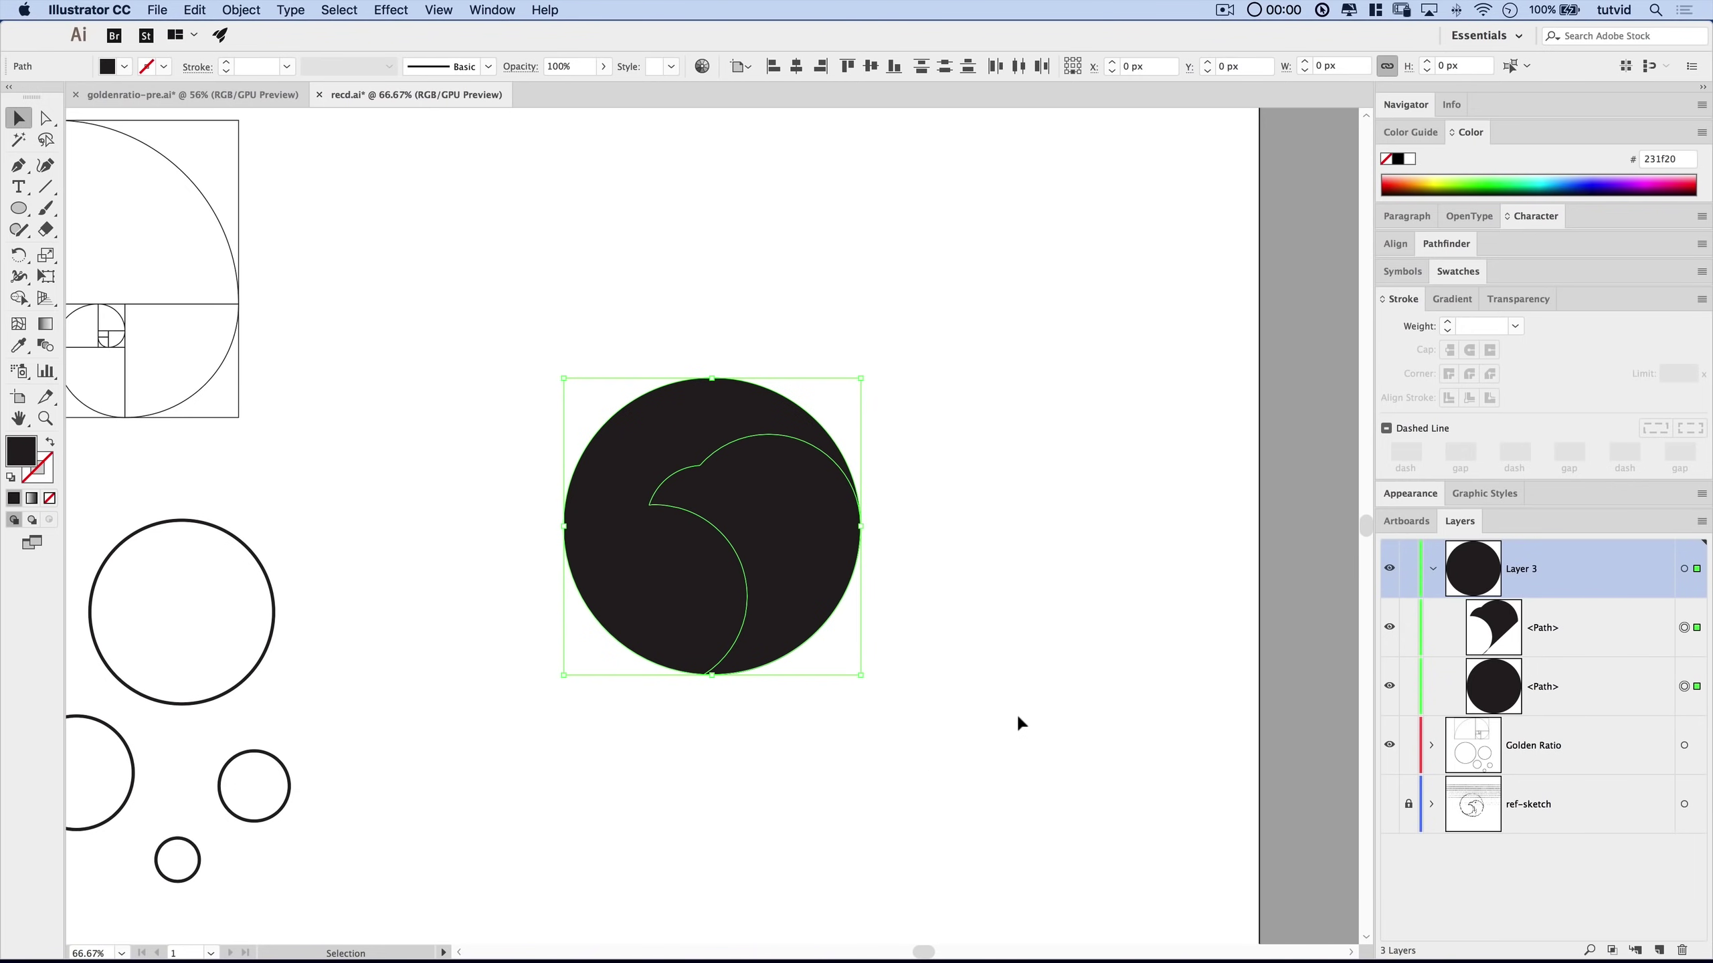
{"action": "left_click", "coordinate": [1447, 244]}
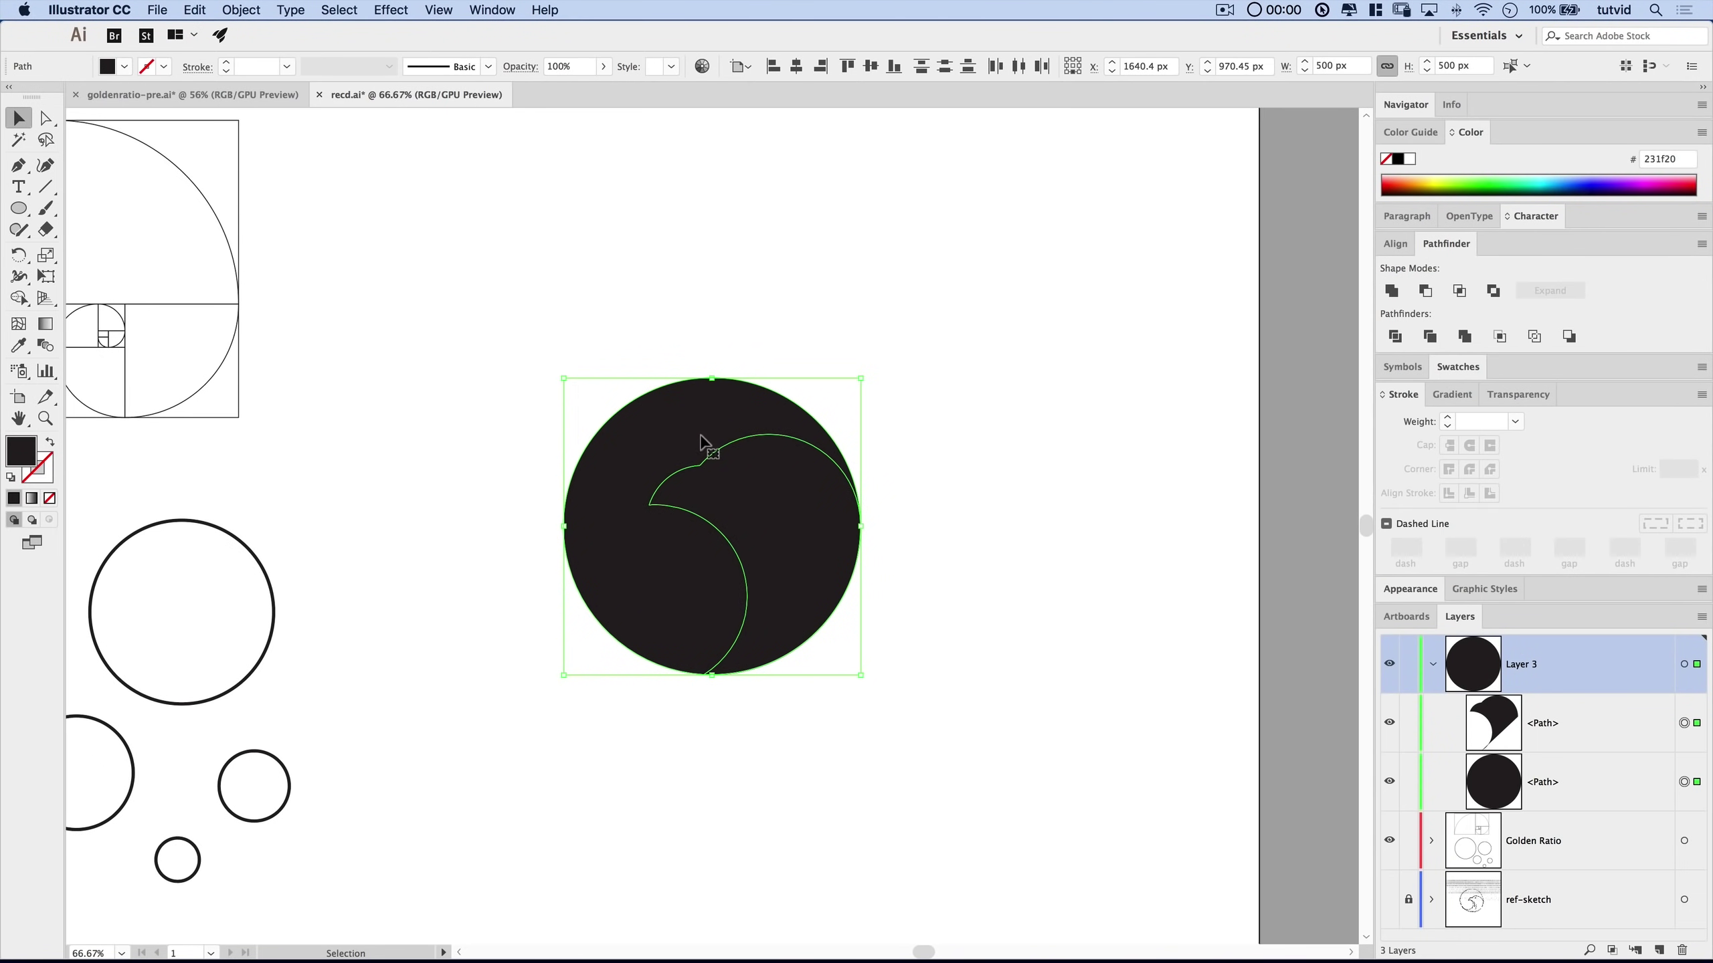
{"action": "left_click", "coordinate": [1393, 337]}
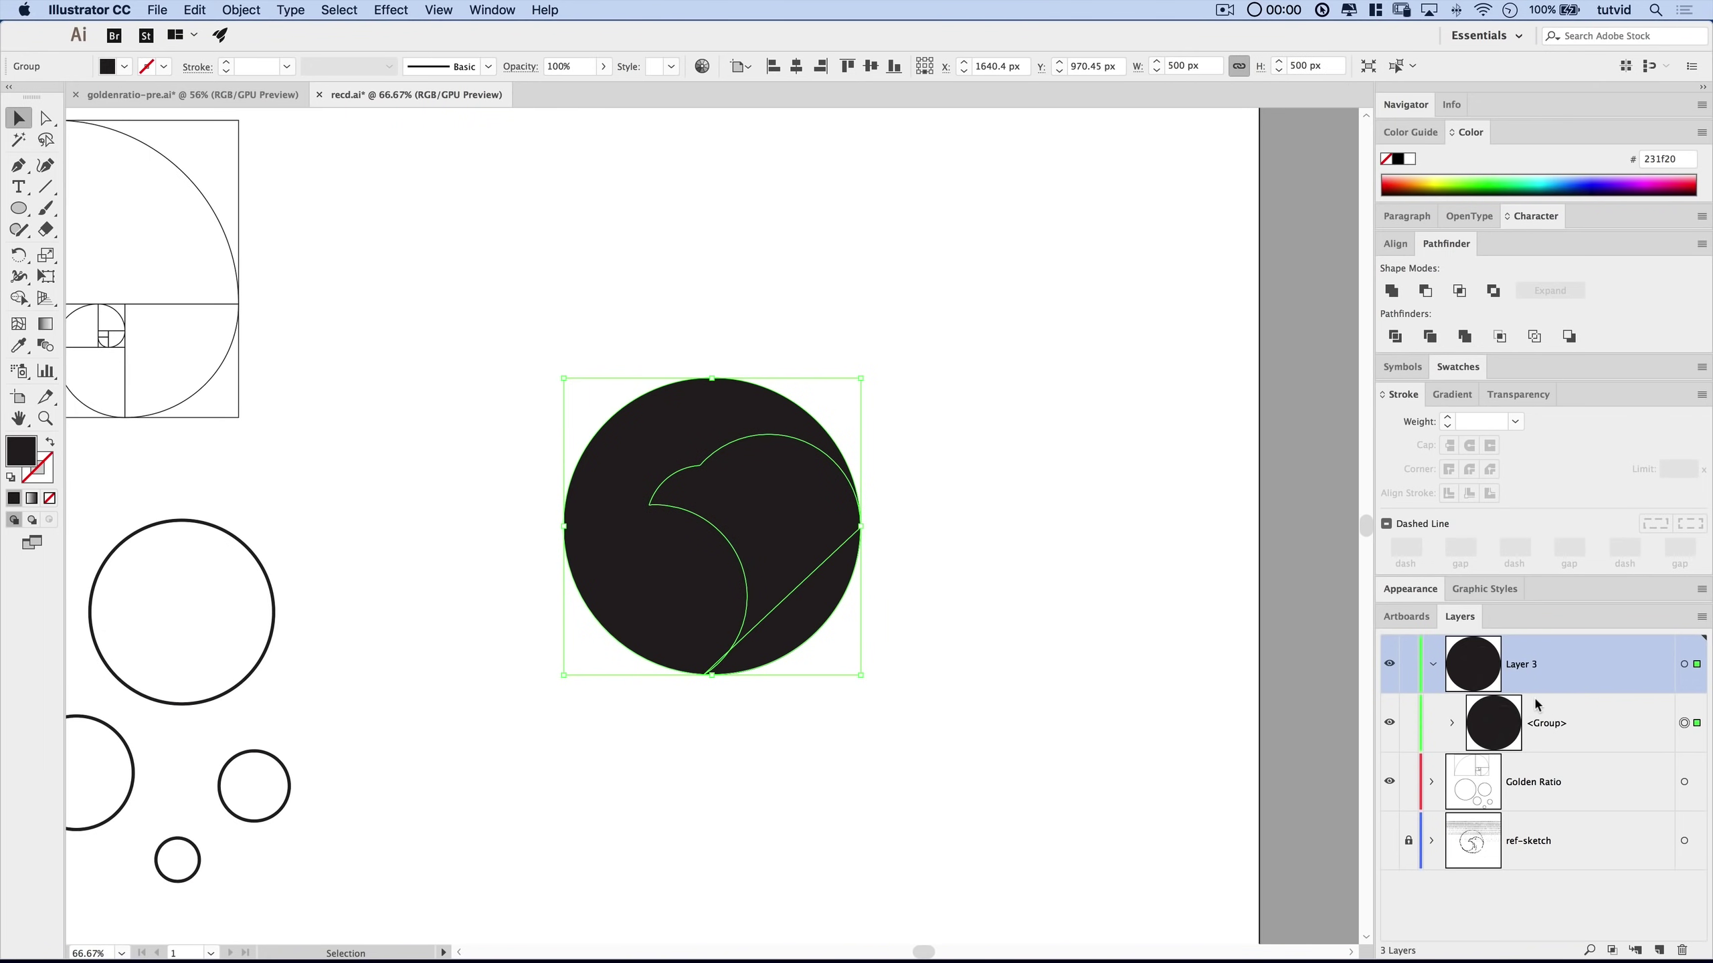
Inspect the pieces in the divided group and ungroup them into separate paths on Layer 3.
{"action": "left_click", "coordinate": [1453, 724]}
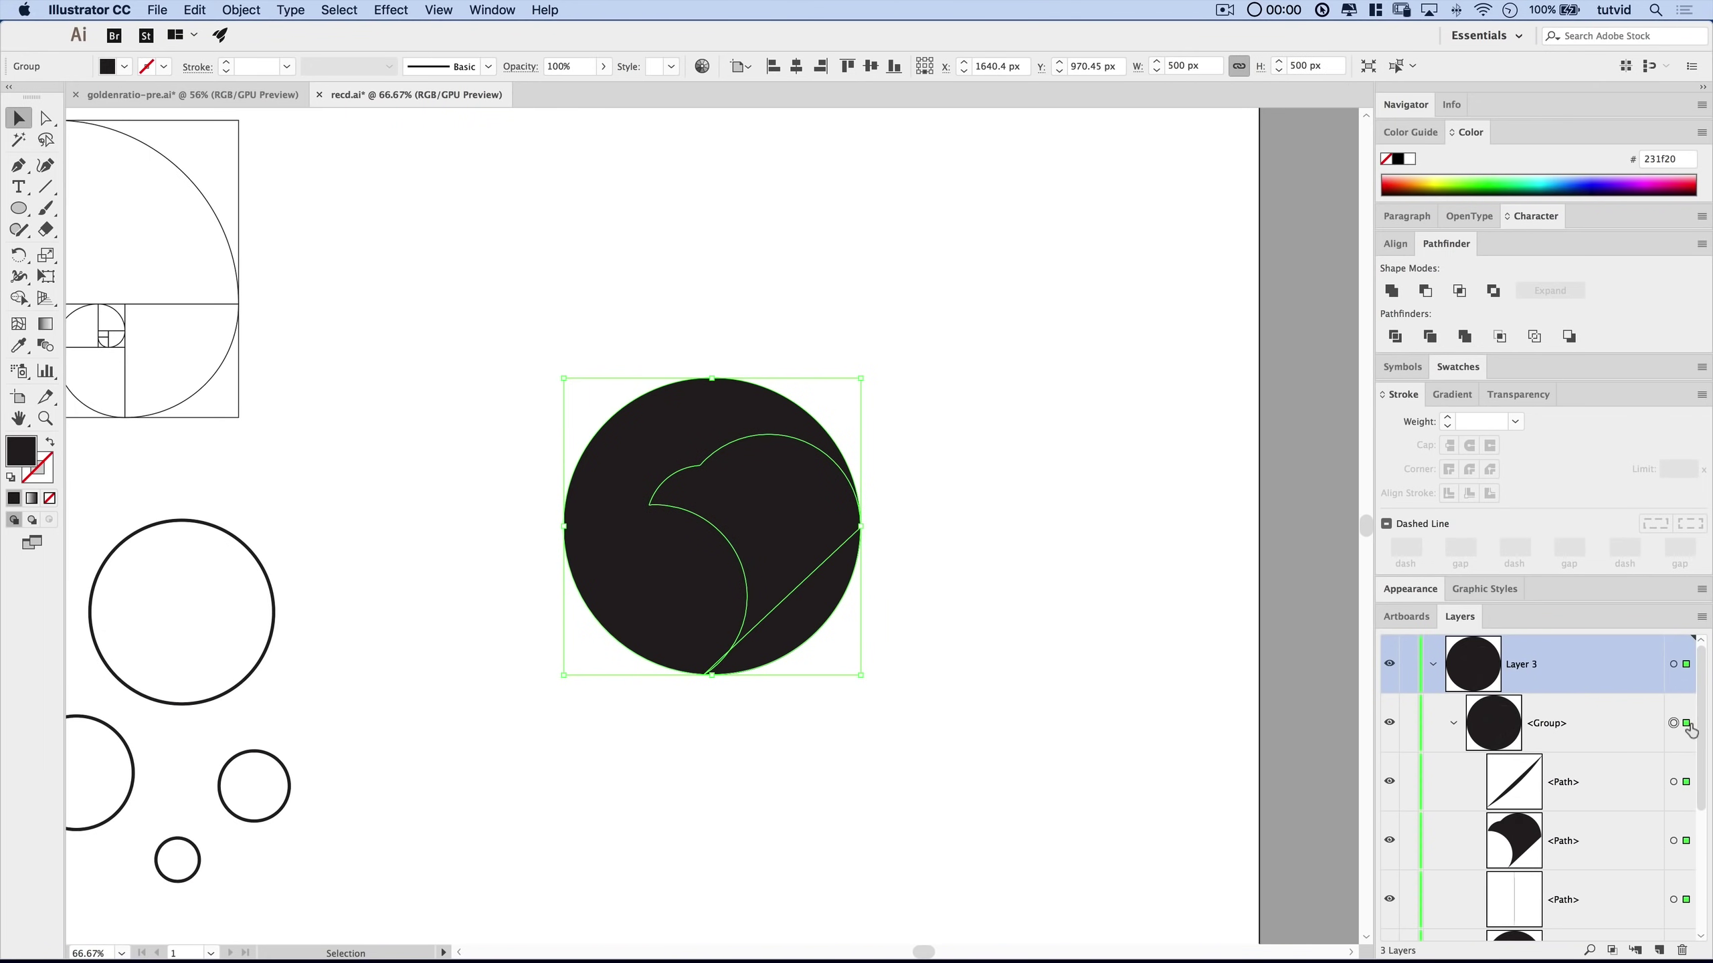
{"action": "scroll", "coordinate": [1591, 742], "scroll_direction": "down", "scroll_amount": 5}
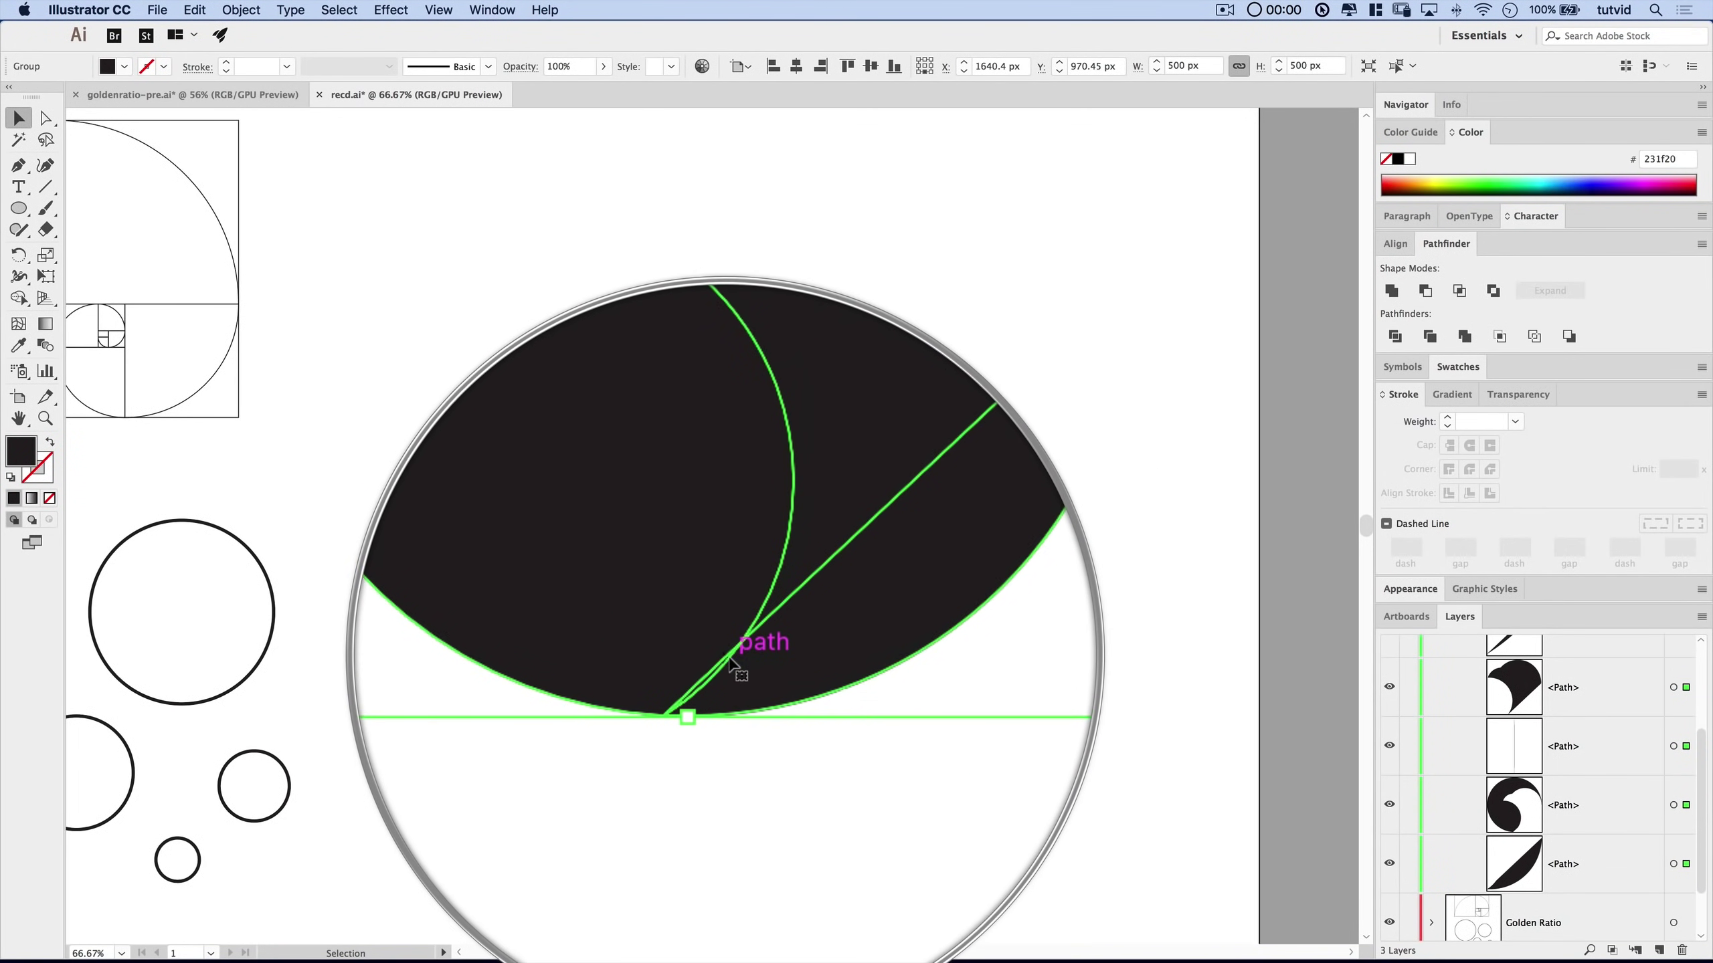
{"action": "scroll", "coordinate": [1551, 776], "scroll_direction": "up", "scroll_amount": 3}
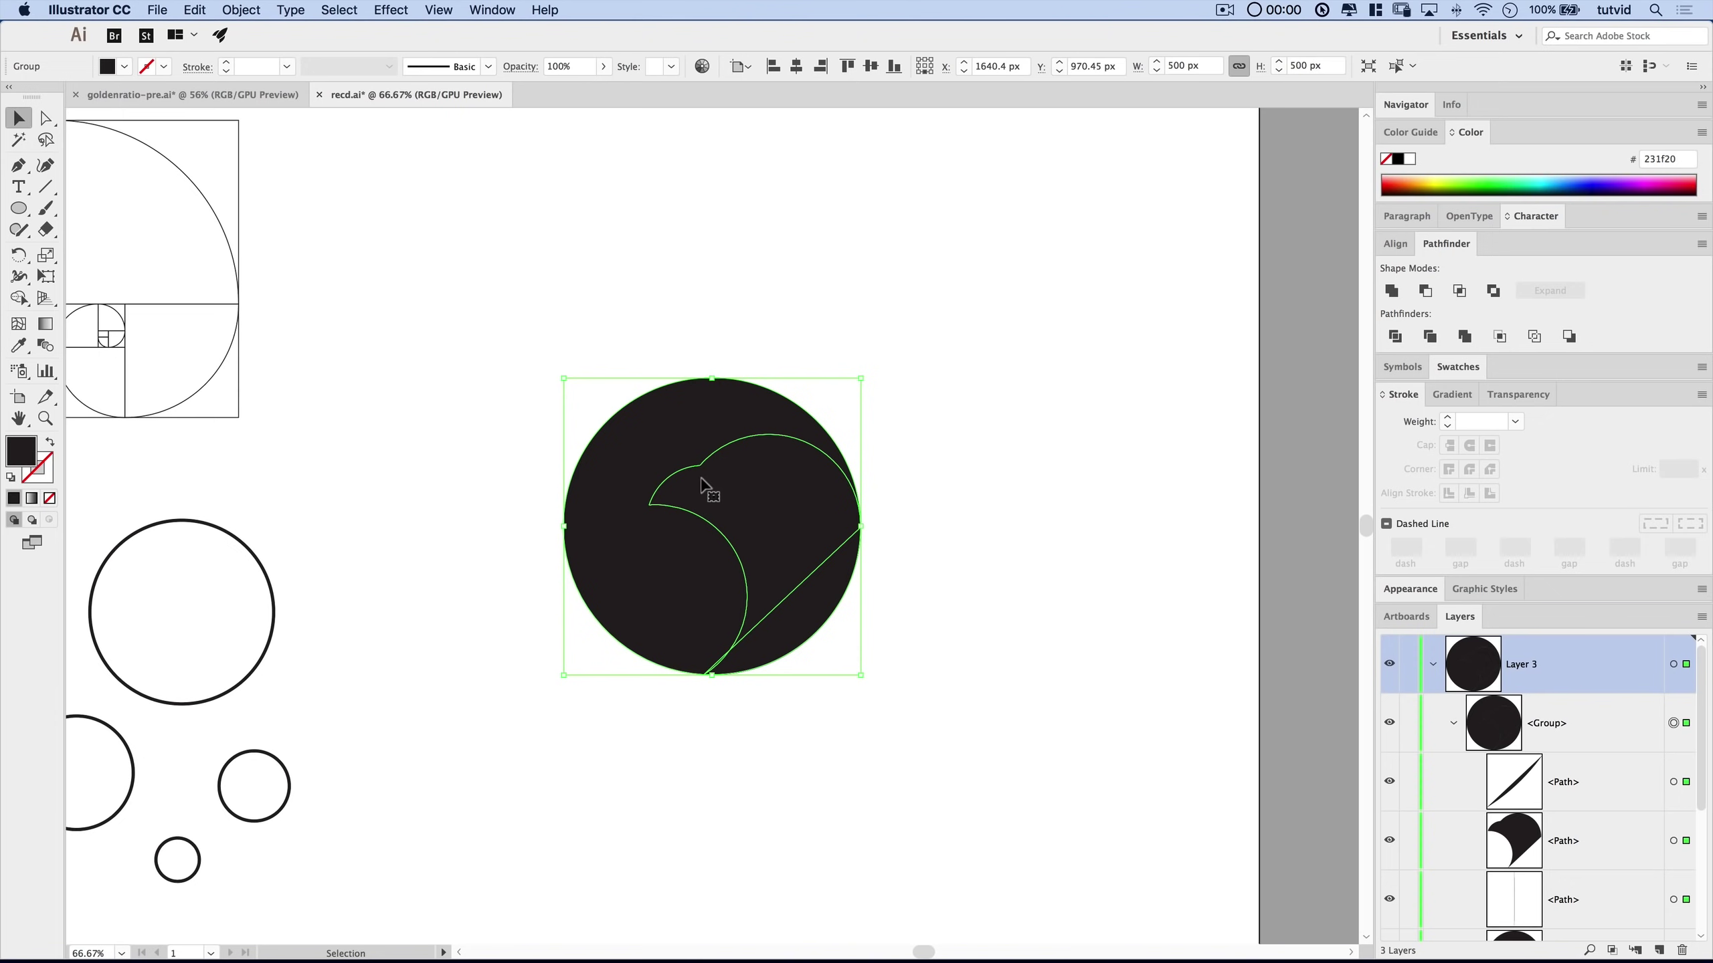
{"action": "key", "text": "super"}
{"action": "key", "text": "super+shift+g"}
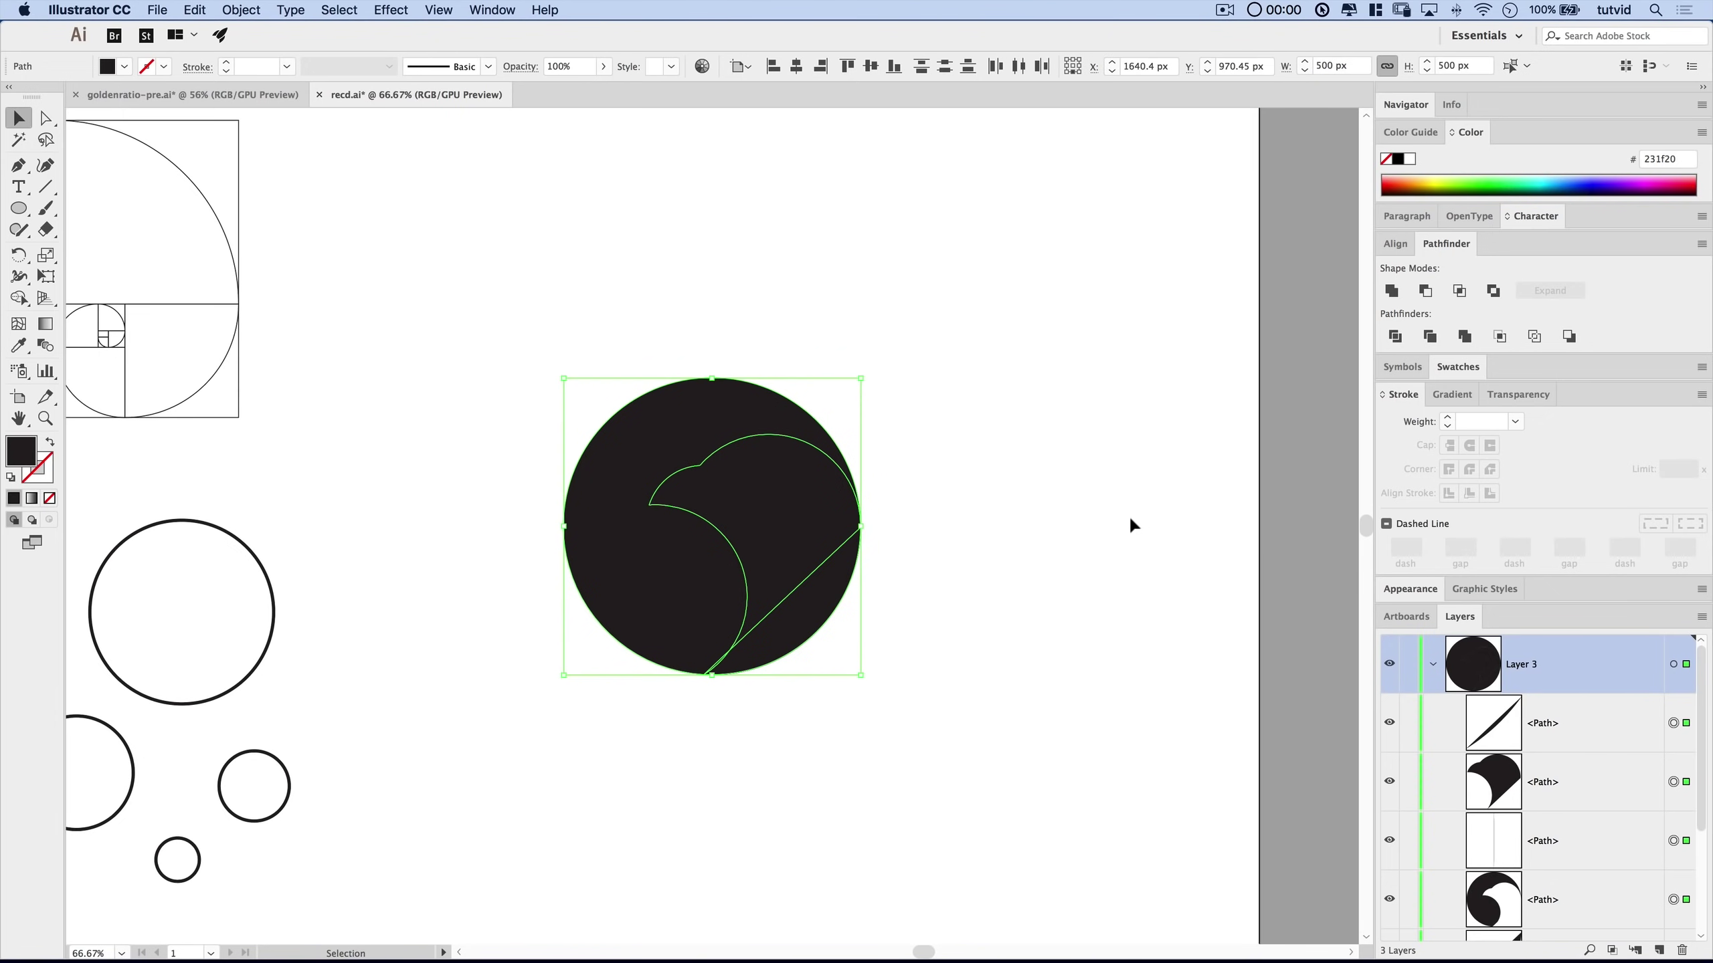
{"action": "left_click", "coordinate": [1133, 525]}
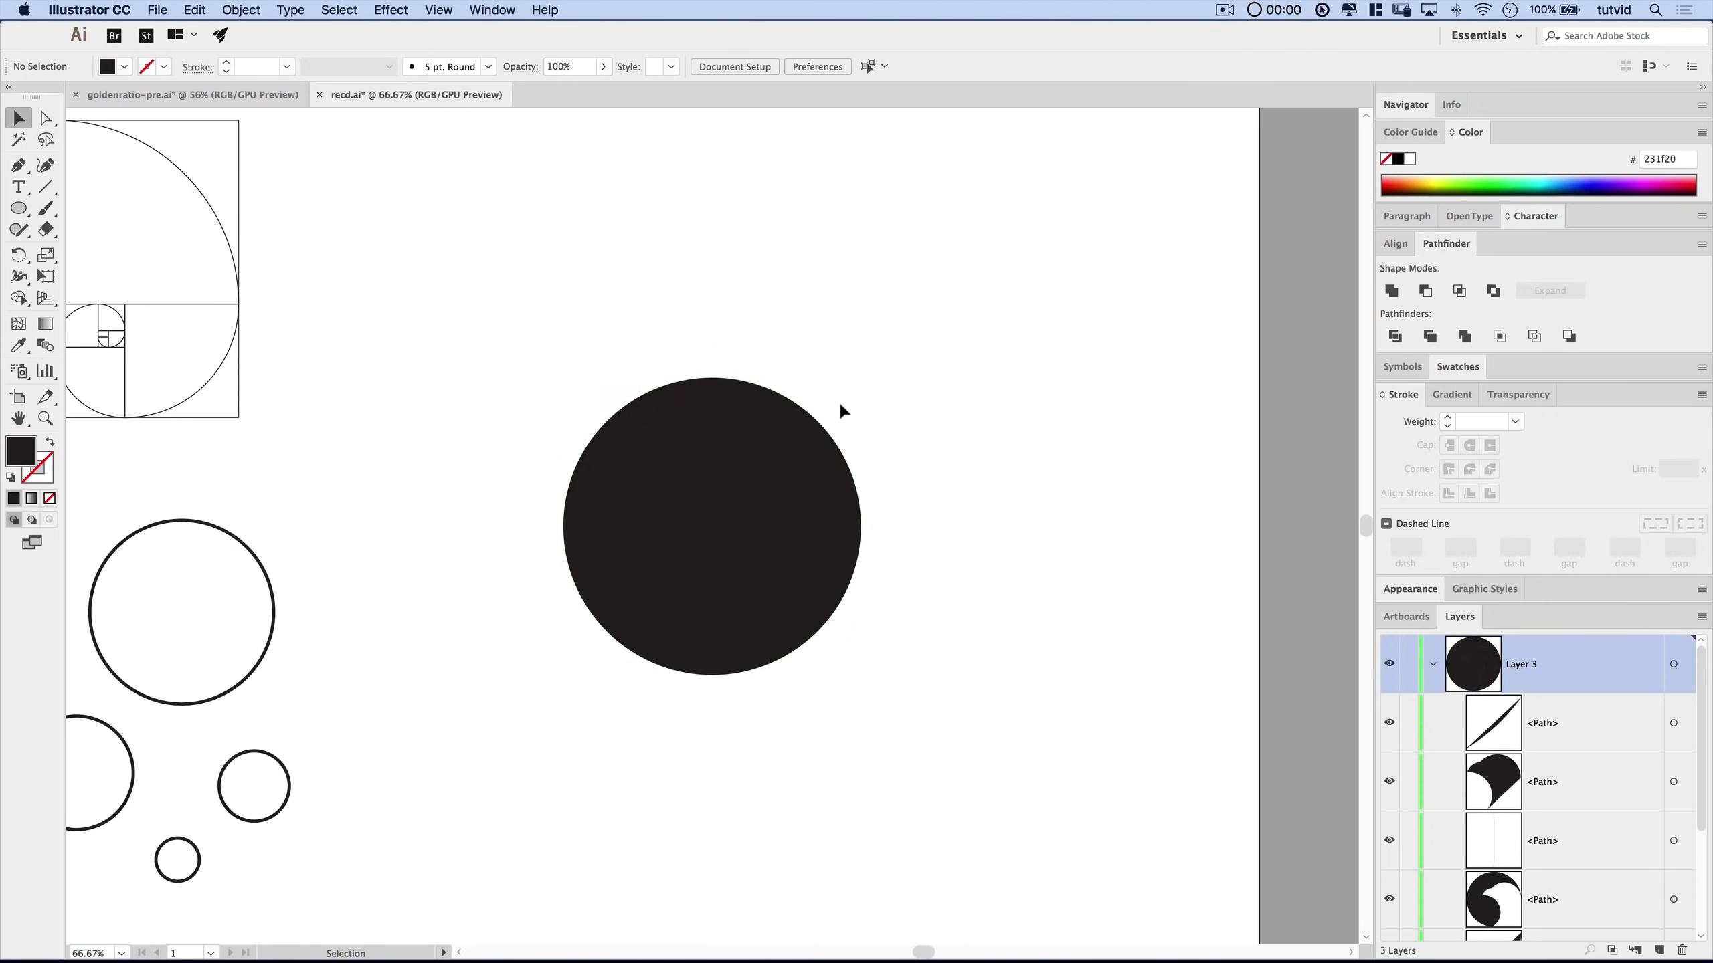
Merge the bird's head piece with the lower-right circle segment into one shape using Pathfinder Merge.
{"action": "left_click", "coordinate": [1673, 782]}
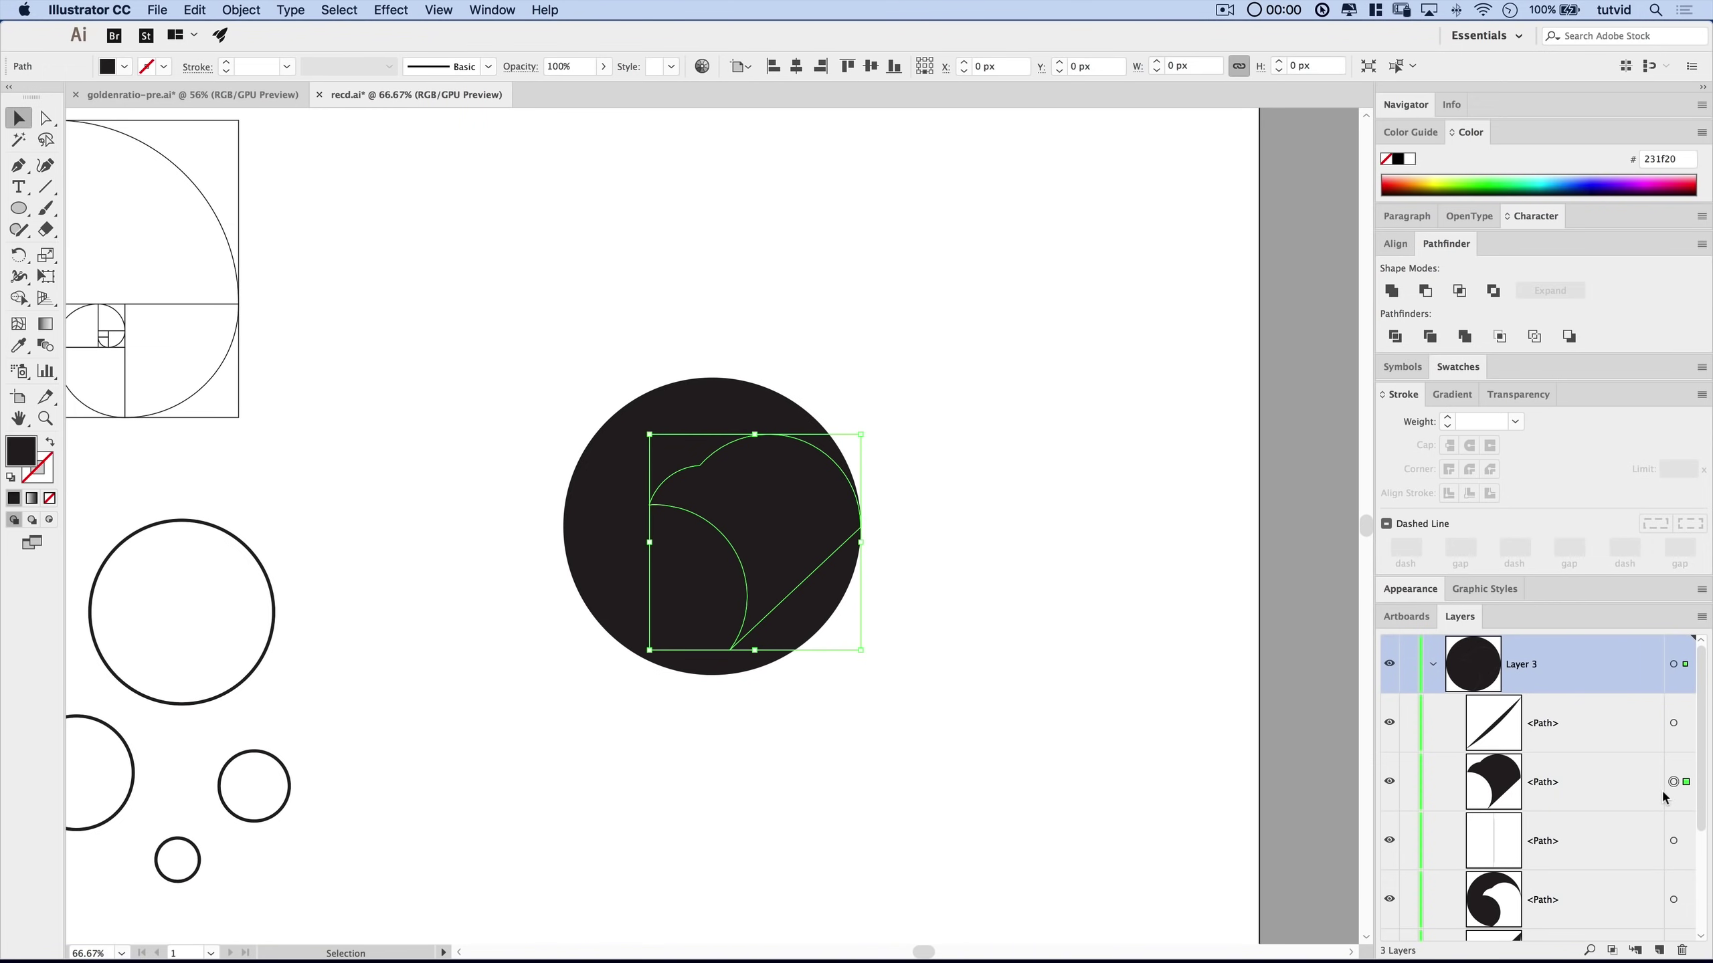
{"action": "left_click", "coordinate": [1673, 840]}
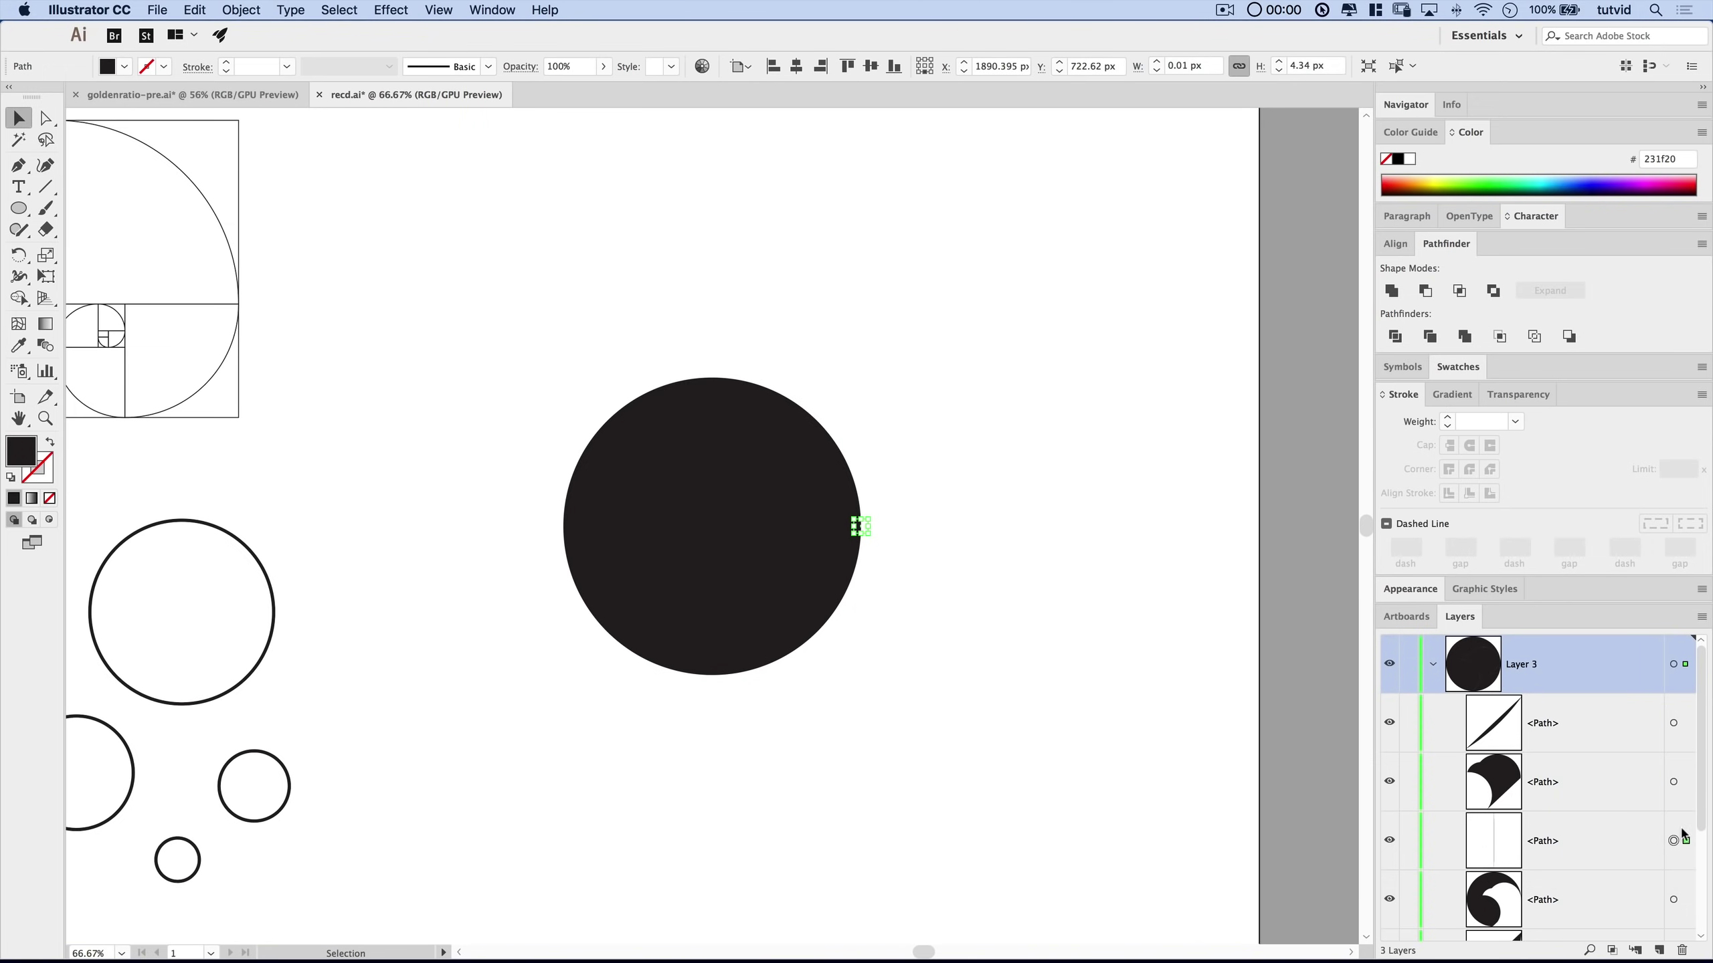
{"action": "left_click", "coordinate": [1673, 784]}
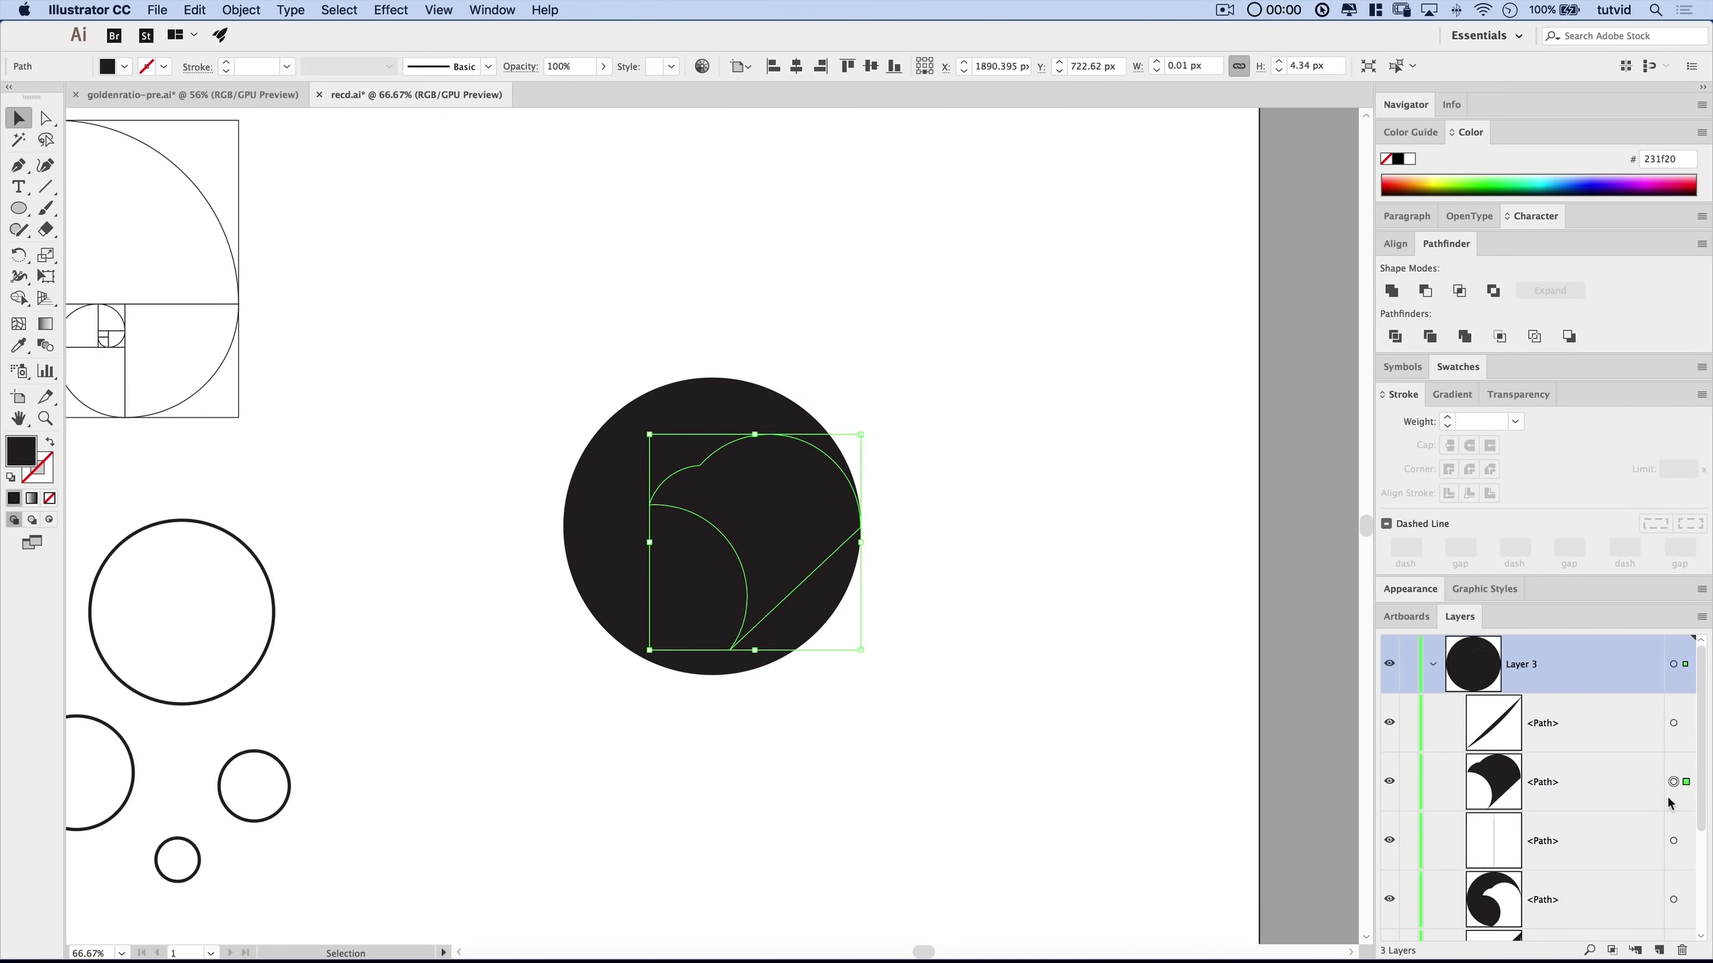
{"action": "scroll", "coordinate": [1699, 816], "scroll_direction": "down", "scroll_amount": 5}
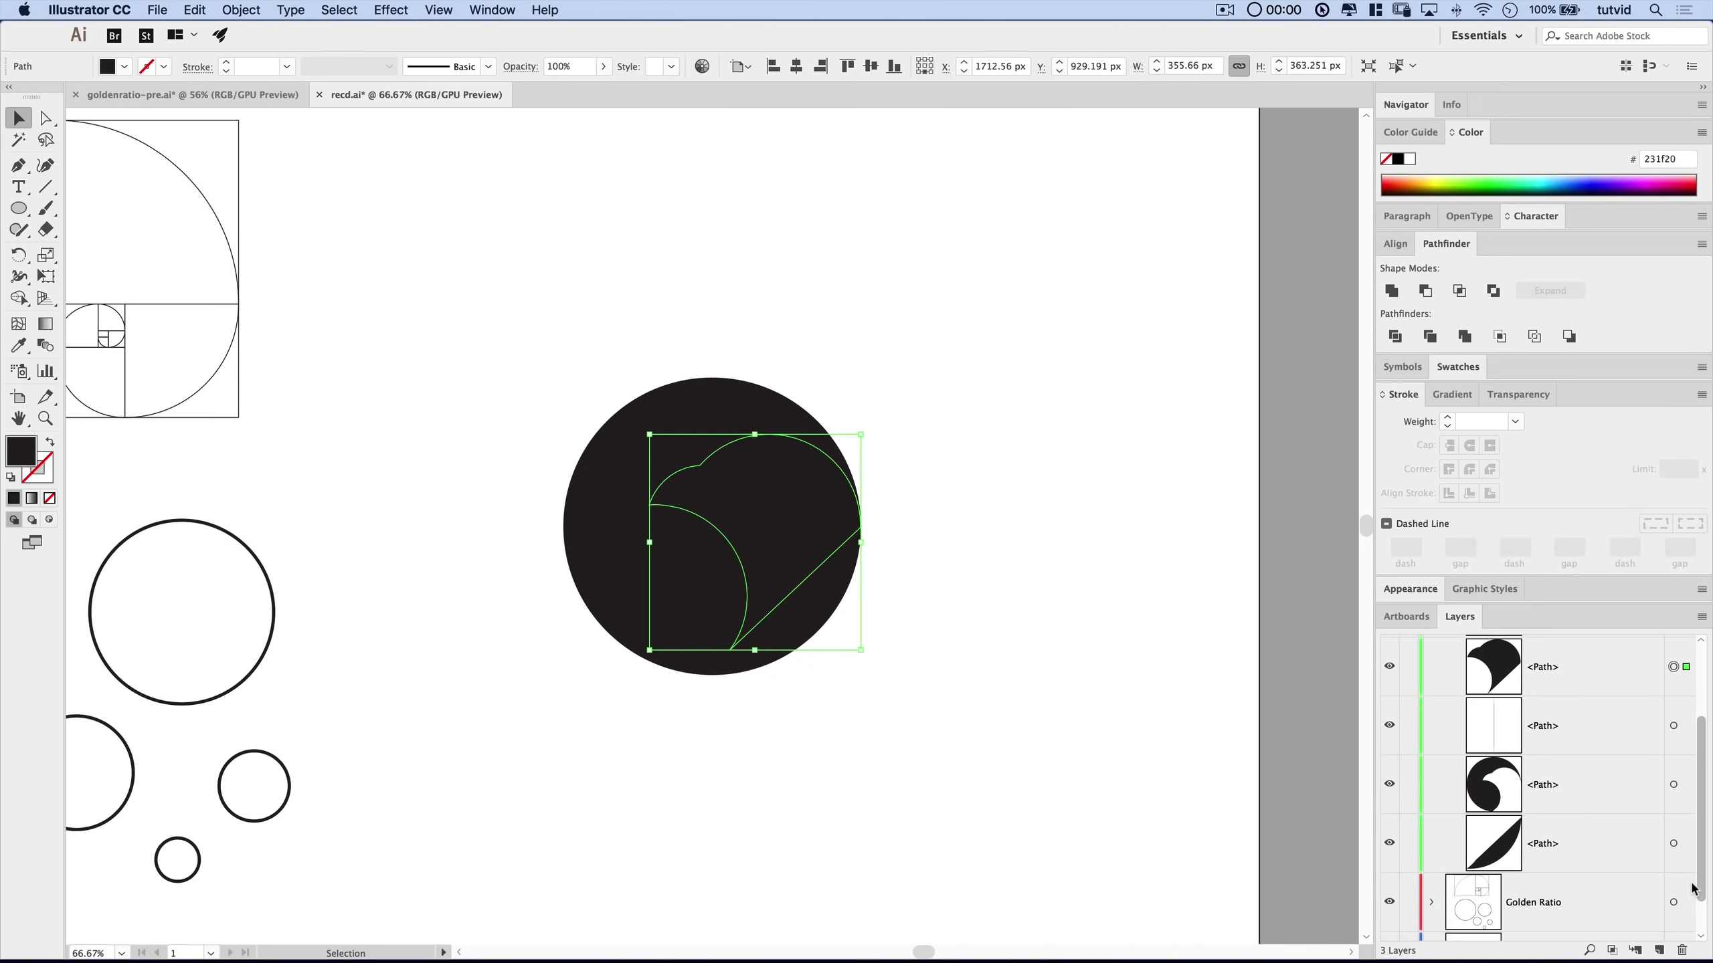
{"action": "left_click", "coordinate": [1675, 830], "text": "shift"}
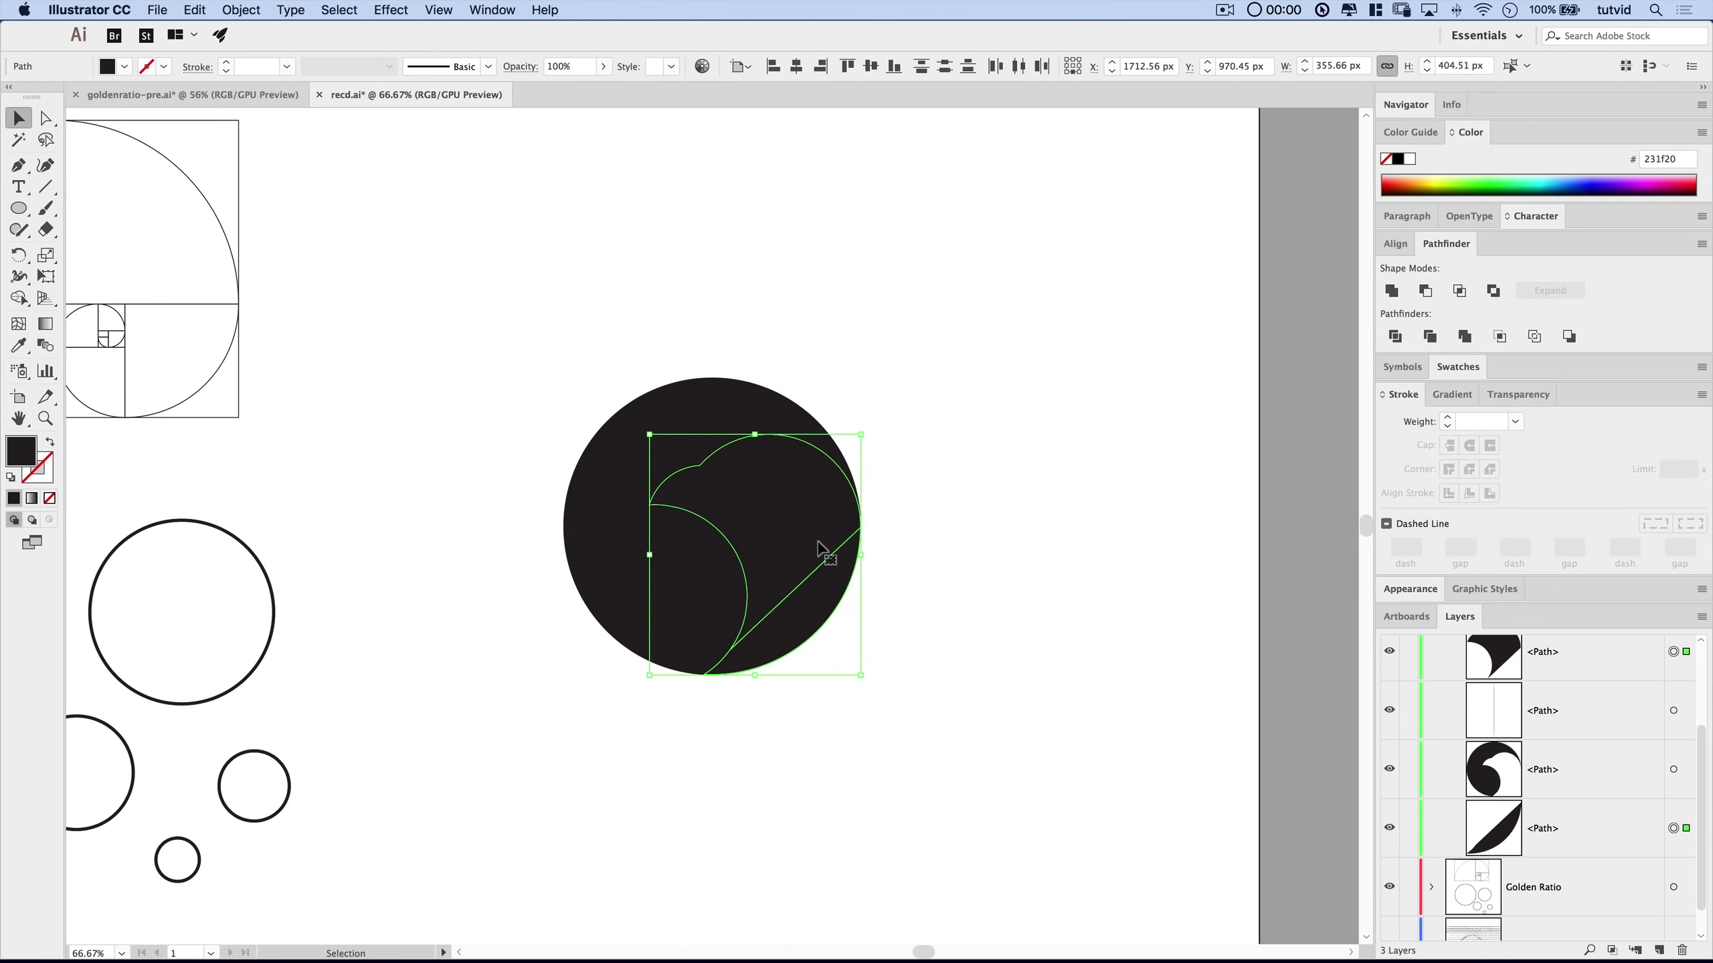
{"action": "left_click", "coordinate": [1465, 340]}
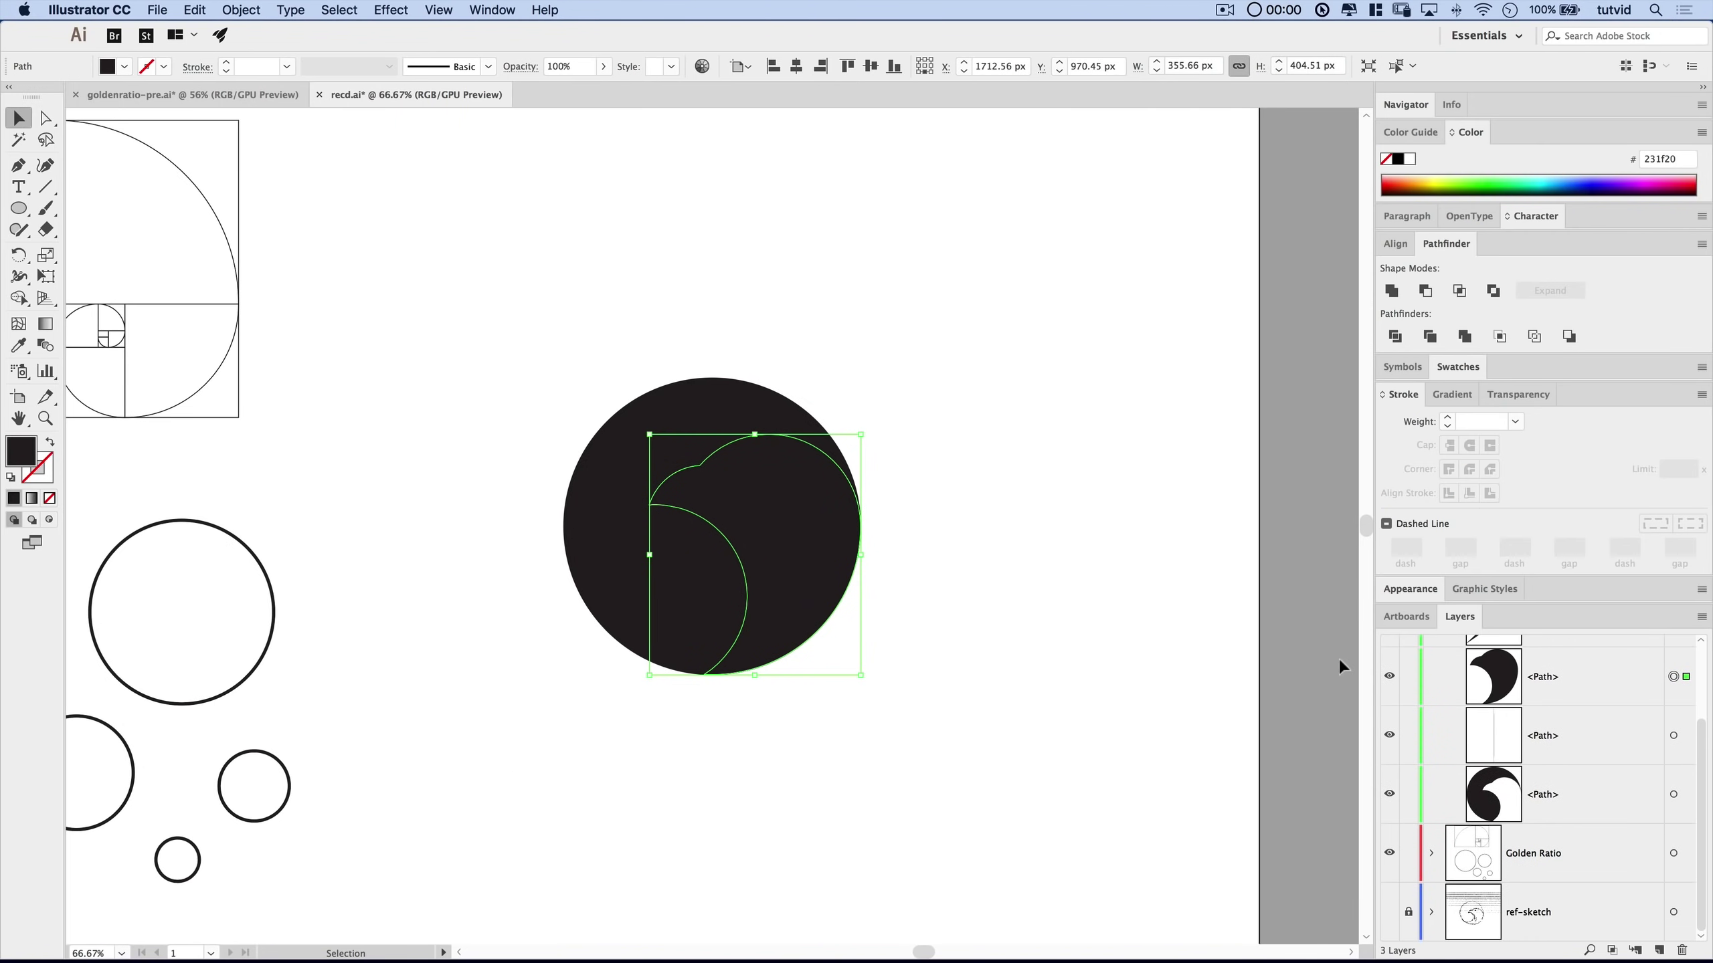
Merge the thin diagonal sliver with the large outer crescent piece using Pathfinder Merge.
{"action": "left_click", "coordinate": [1673, 794]}
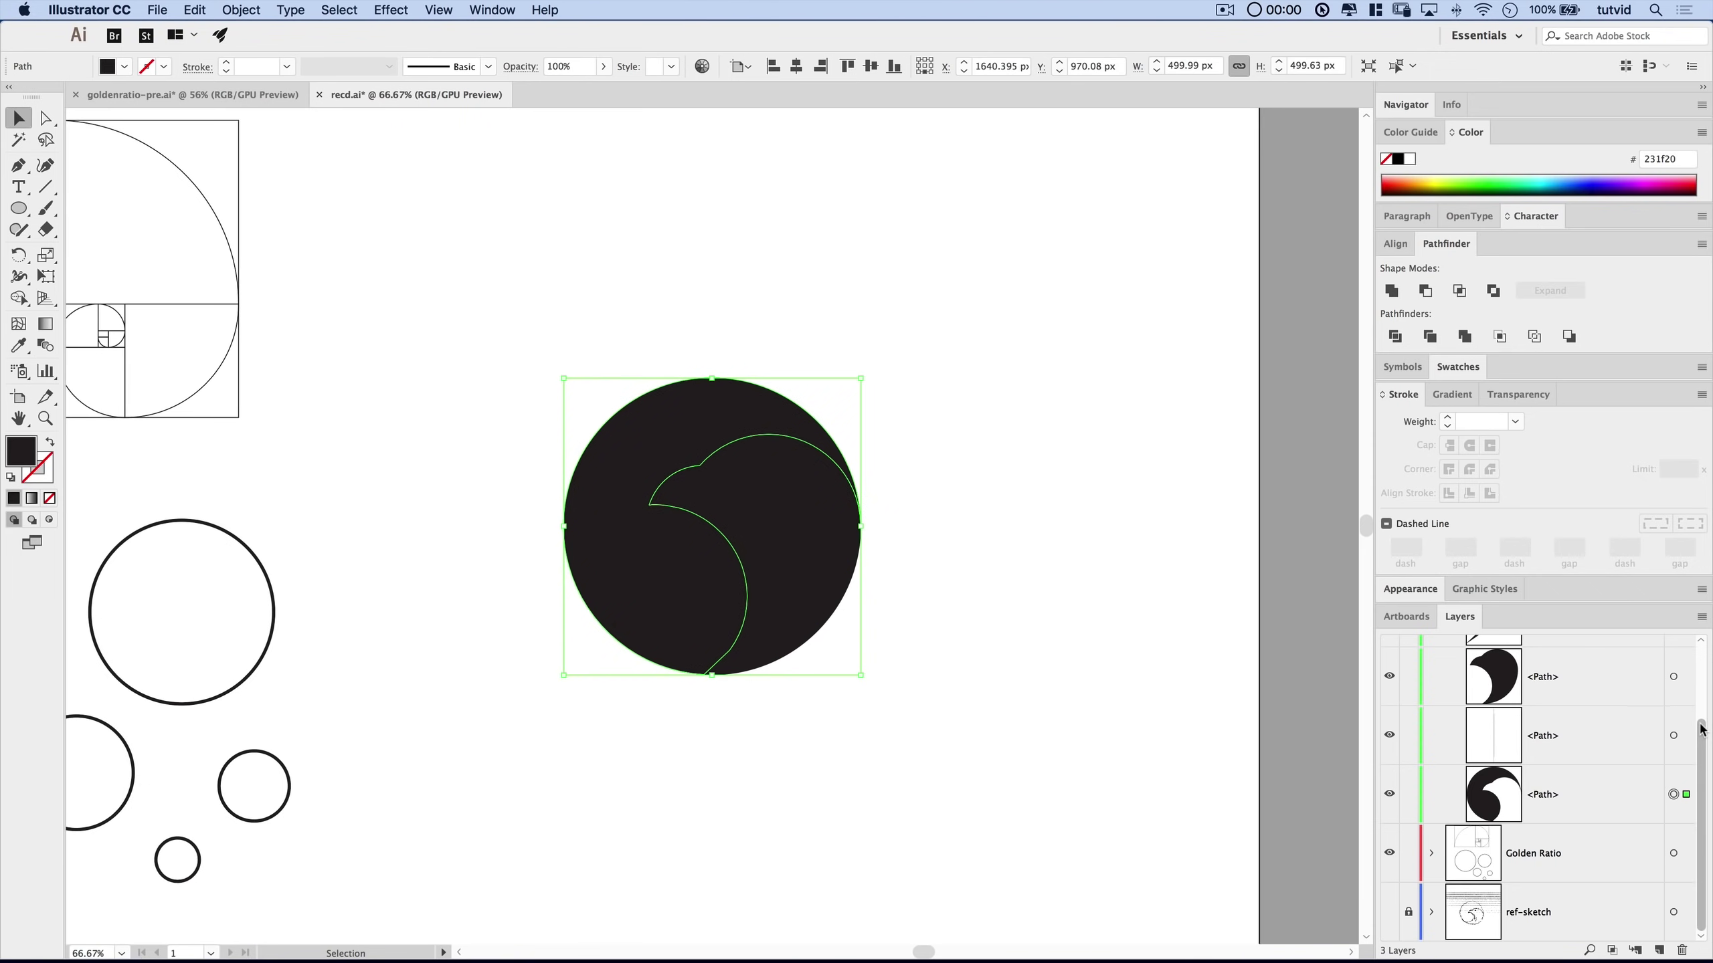
{"action": "scroll", "coordinate": [1660, 721], "scroll_direction": "up", "scroll_amount": 2}
{"action": "left_click", "coordinate": [1673, 683], "text": "shift"}
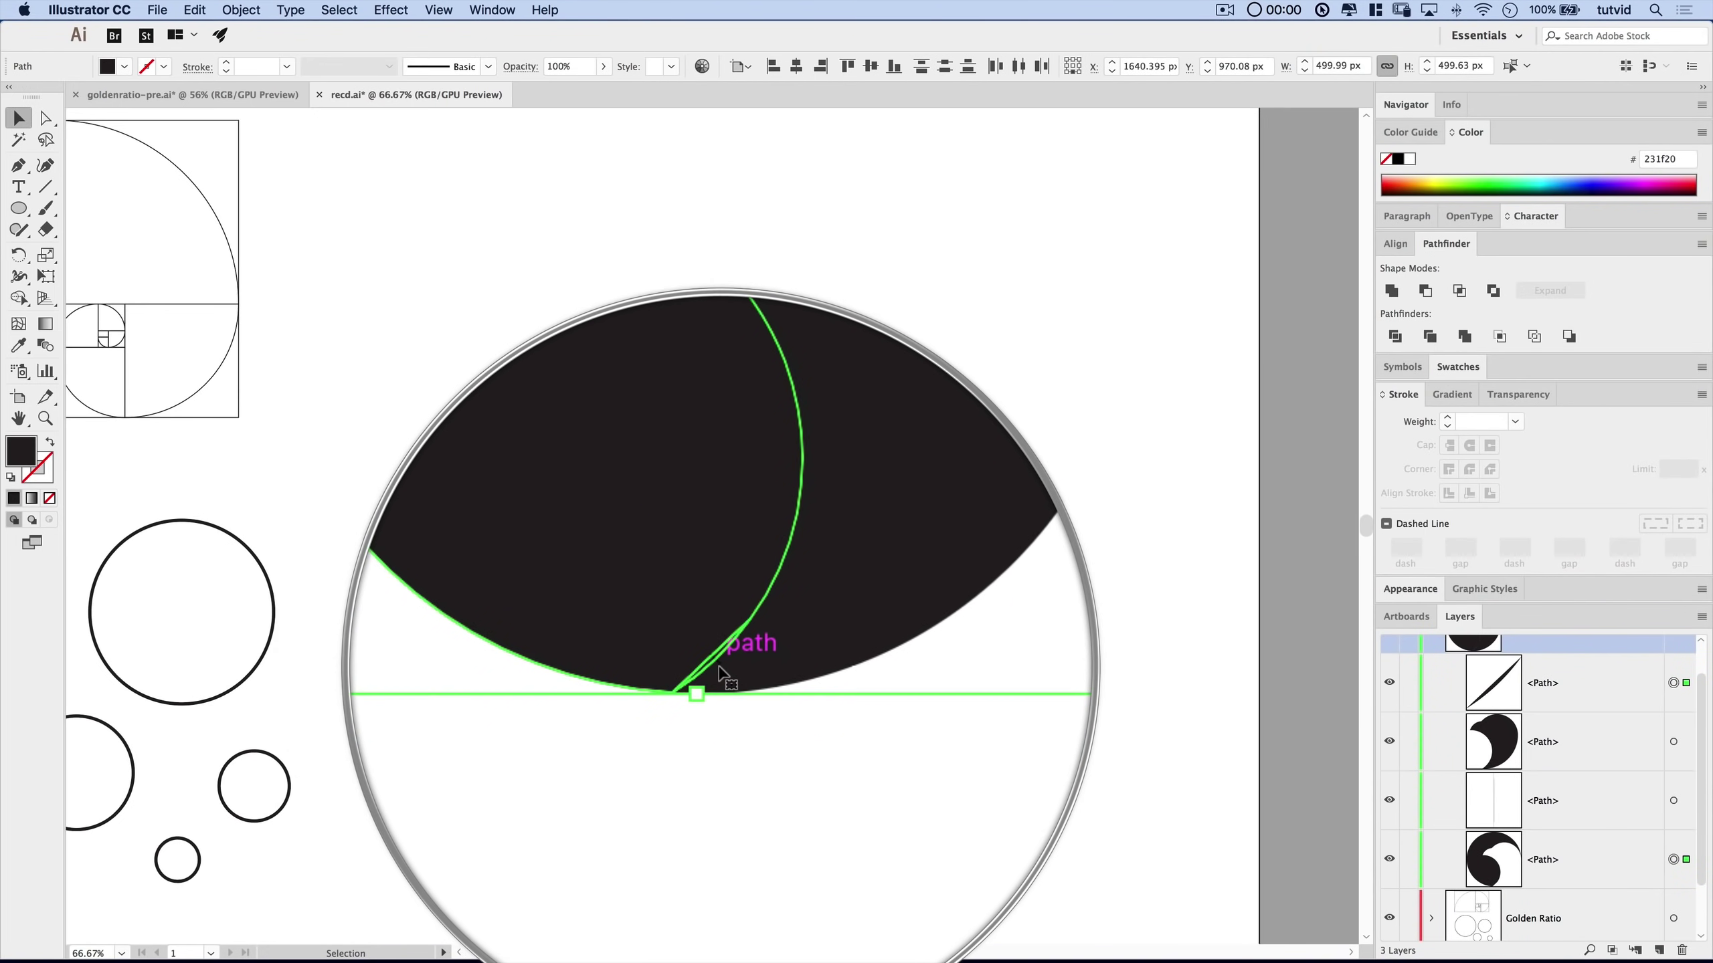
{"action": "left_click", "coordinate": [1464, 336]}
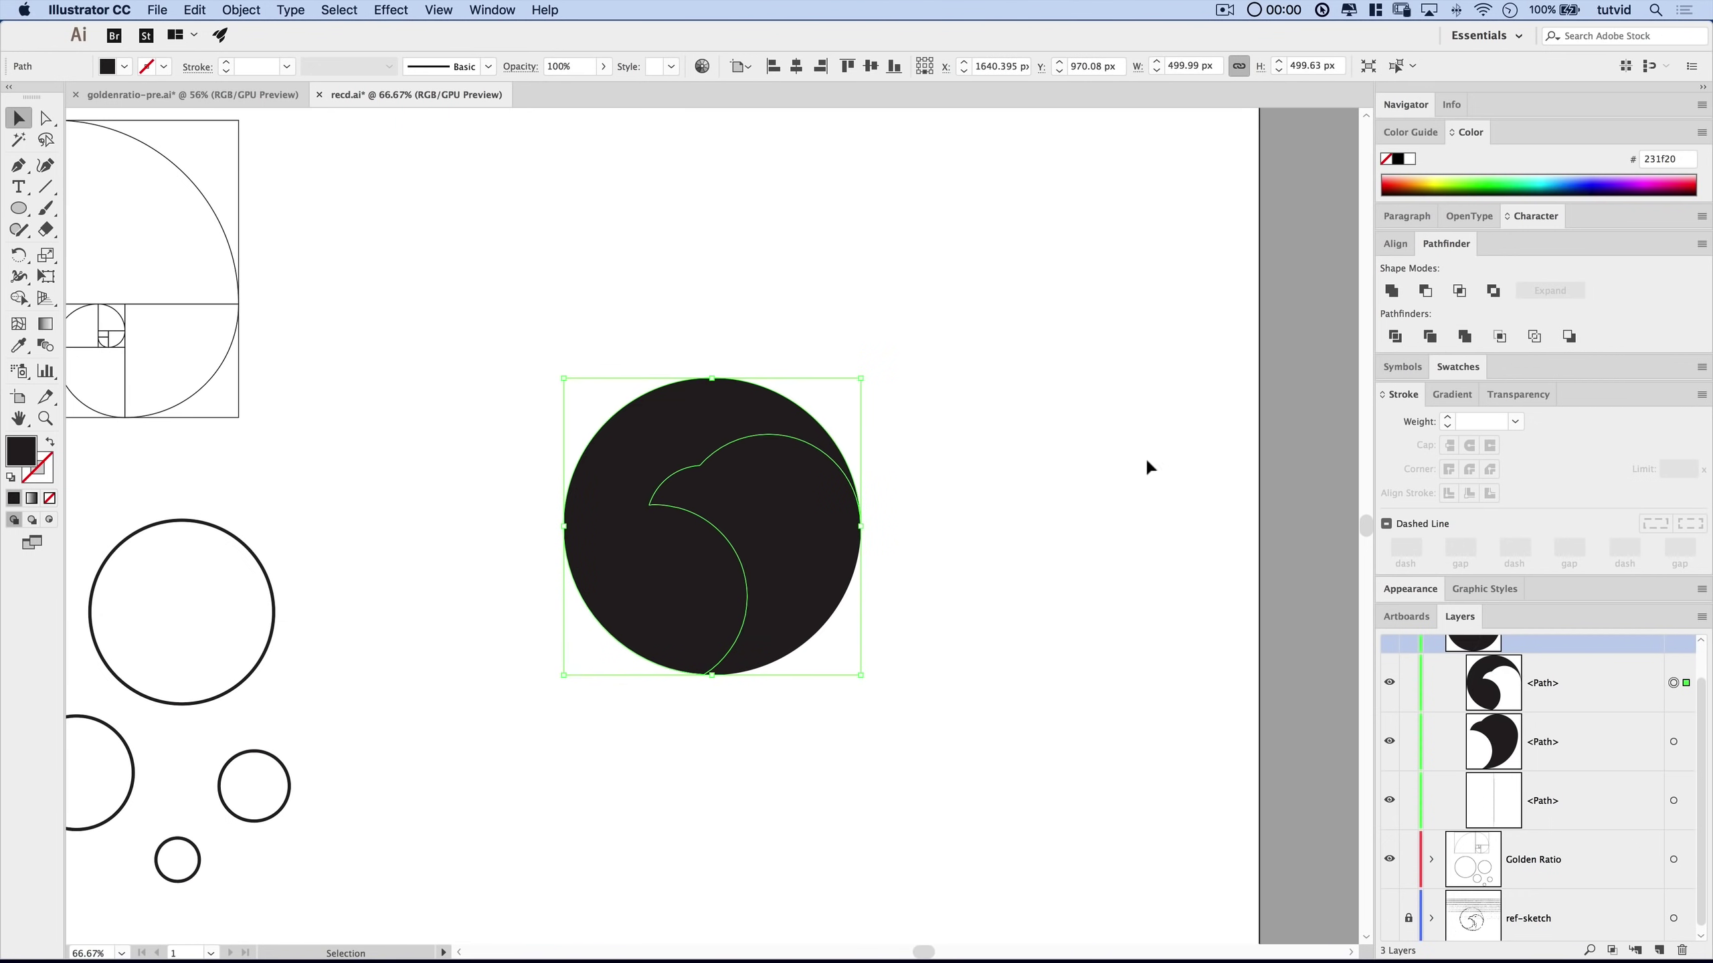
Delete the tiny stray path from Layer 3 and hide the merged bird's head path.
{"action": "left_click", "coordinate": [1086, 628]}
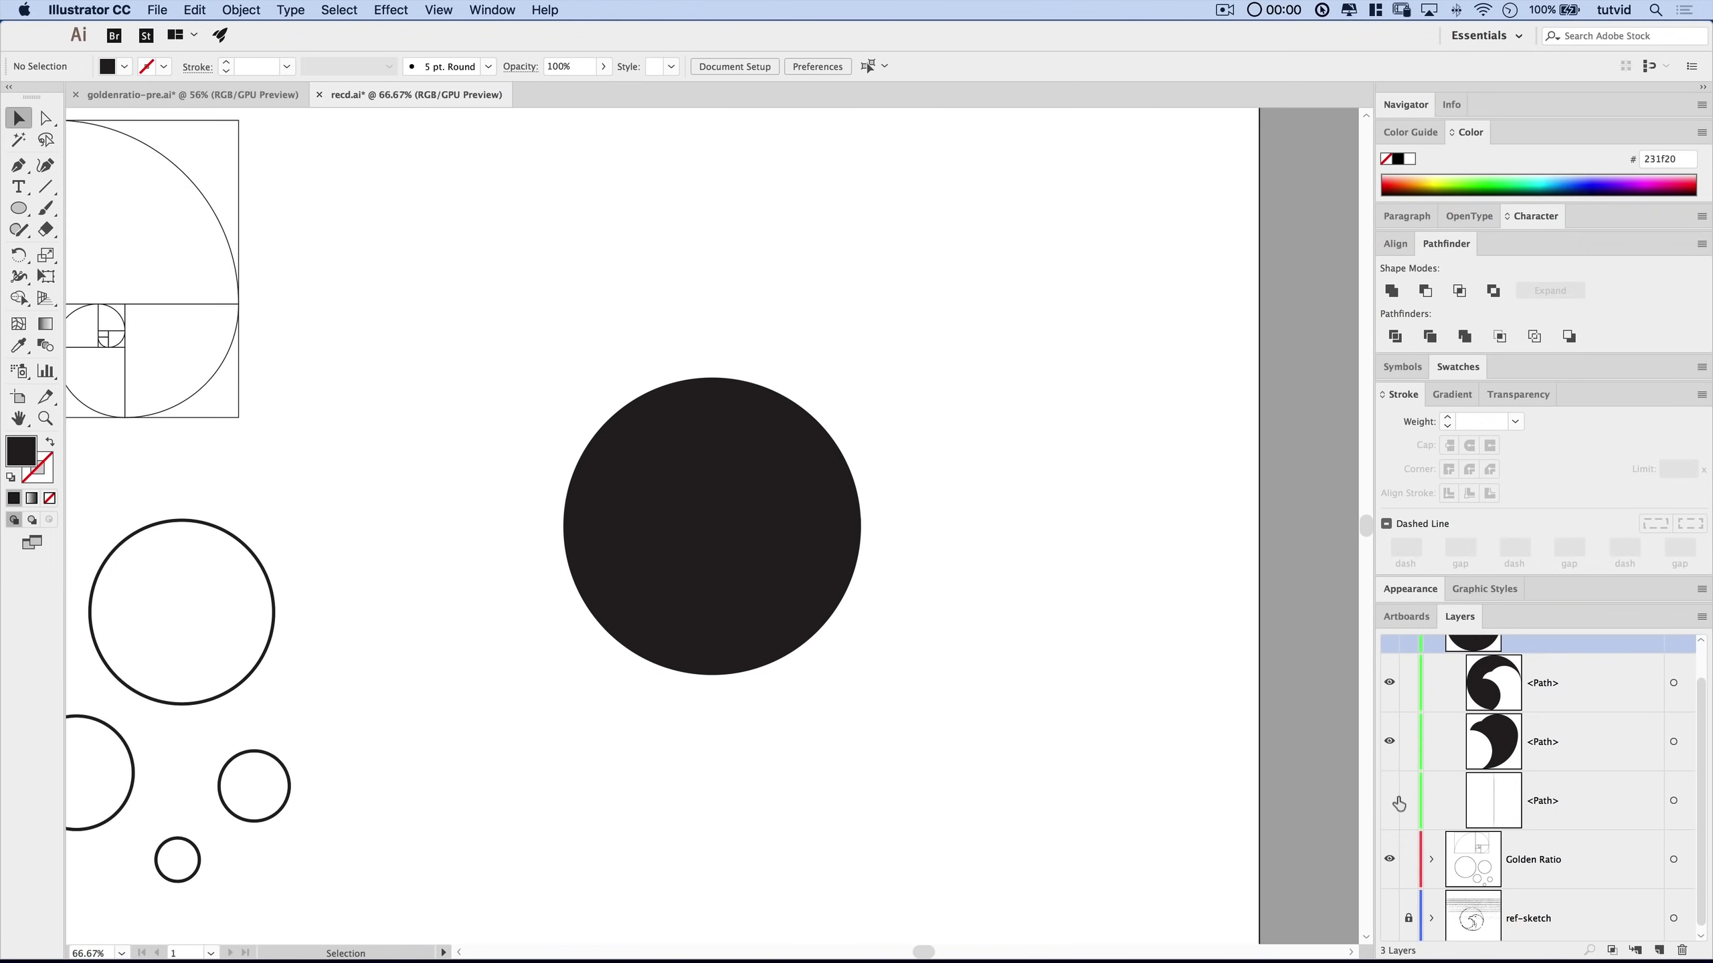
{"action": "left_click_drag", "start_coordinate": [1643, 805], "coordinate": [1684, 951]}
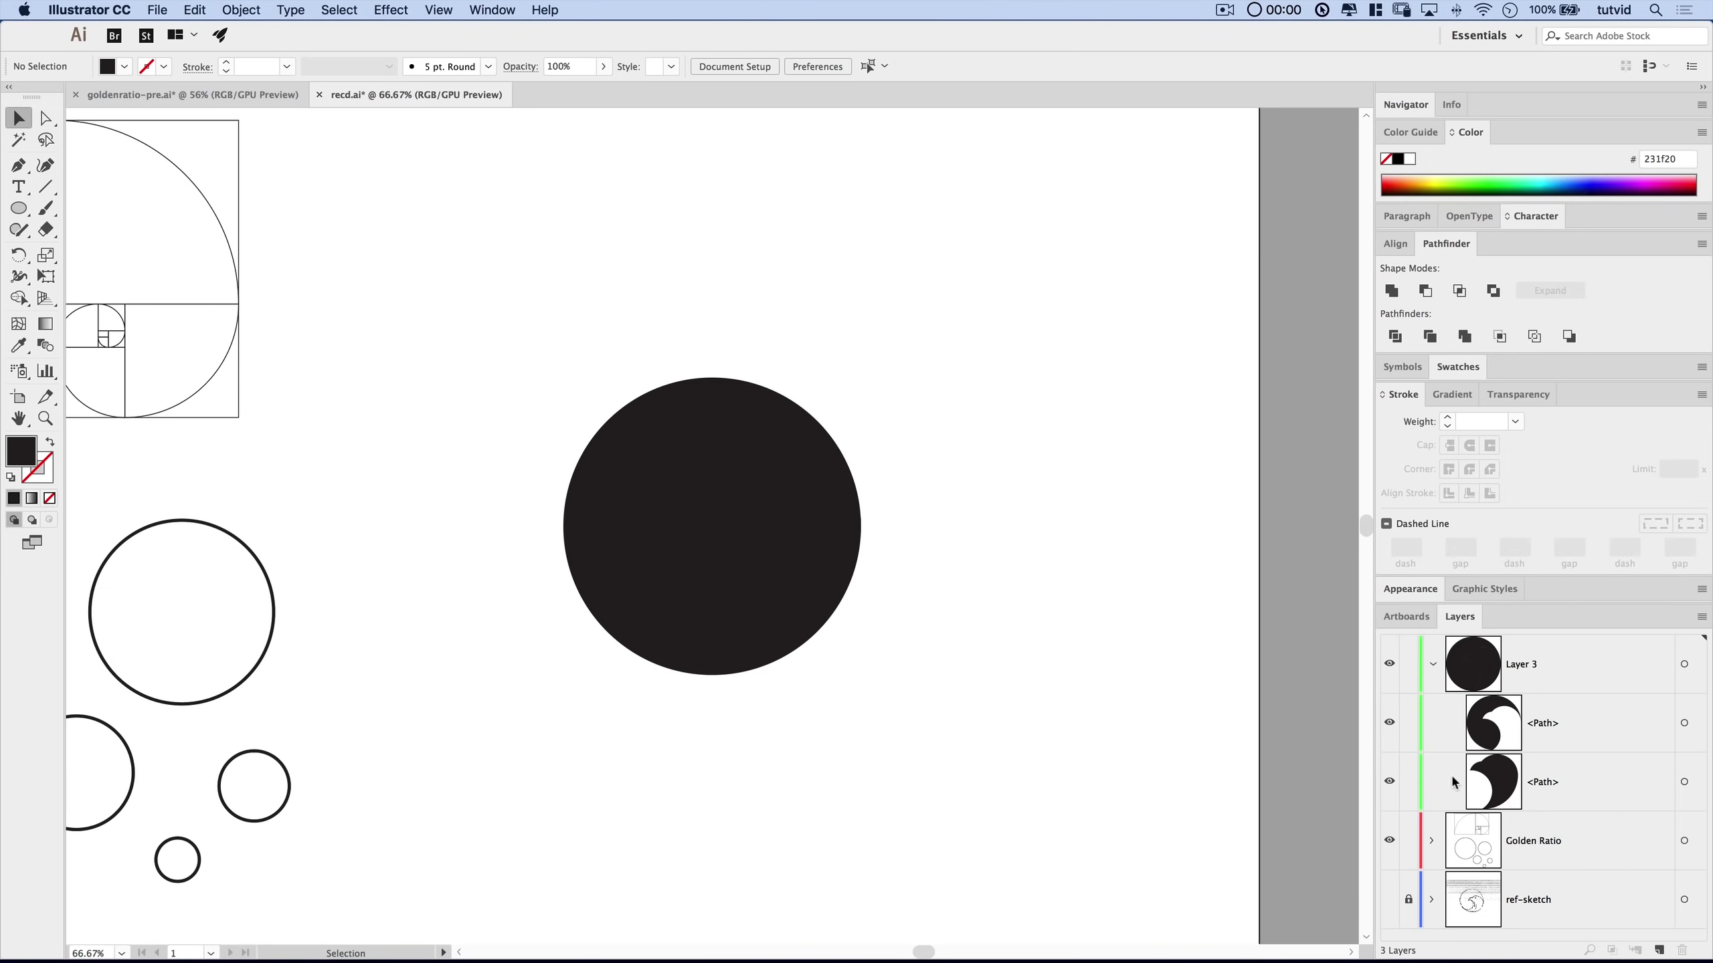
{"action": "left_click", "coordinate": [1389, 786]}
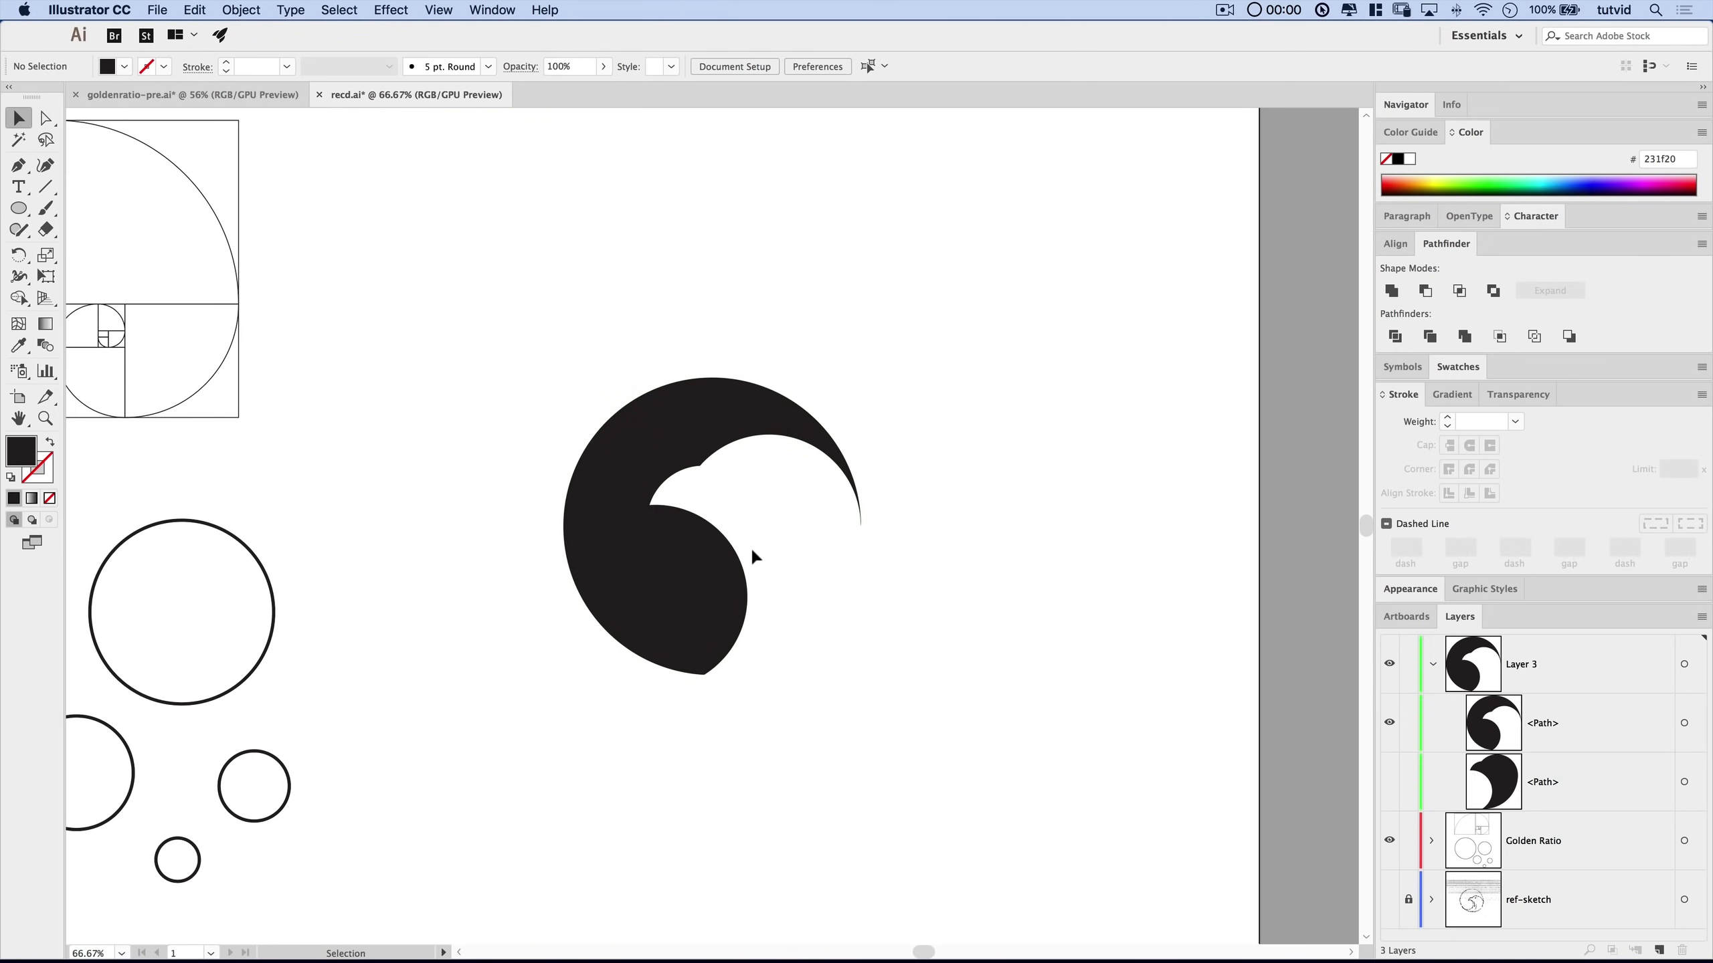
Place a copy of the 500 px golden ratio circle exactly over the outer edge of the black bird shape.
{"action": "scroll", "coordinate": [722, 589], "scroll_direction": "left", "scroll_amount": 4}
{"action": "scroll", "coordinate": [722, 589], "scroll_direction": "down", "scroll_amount": 1}
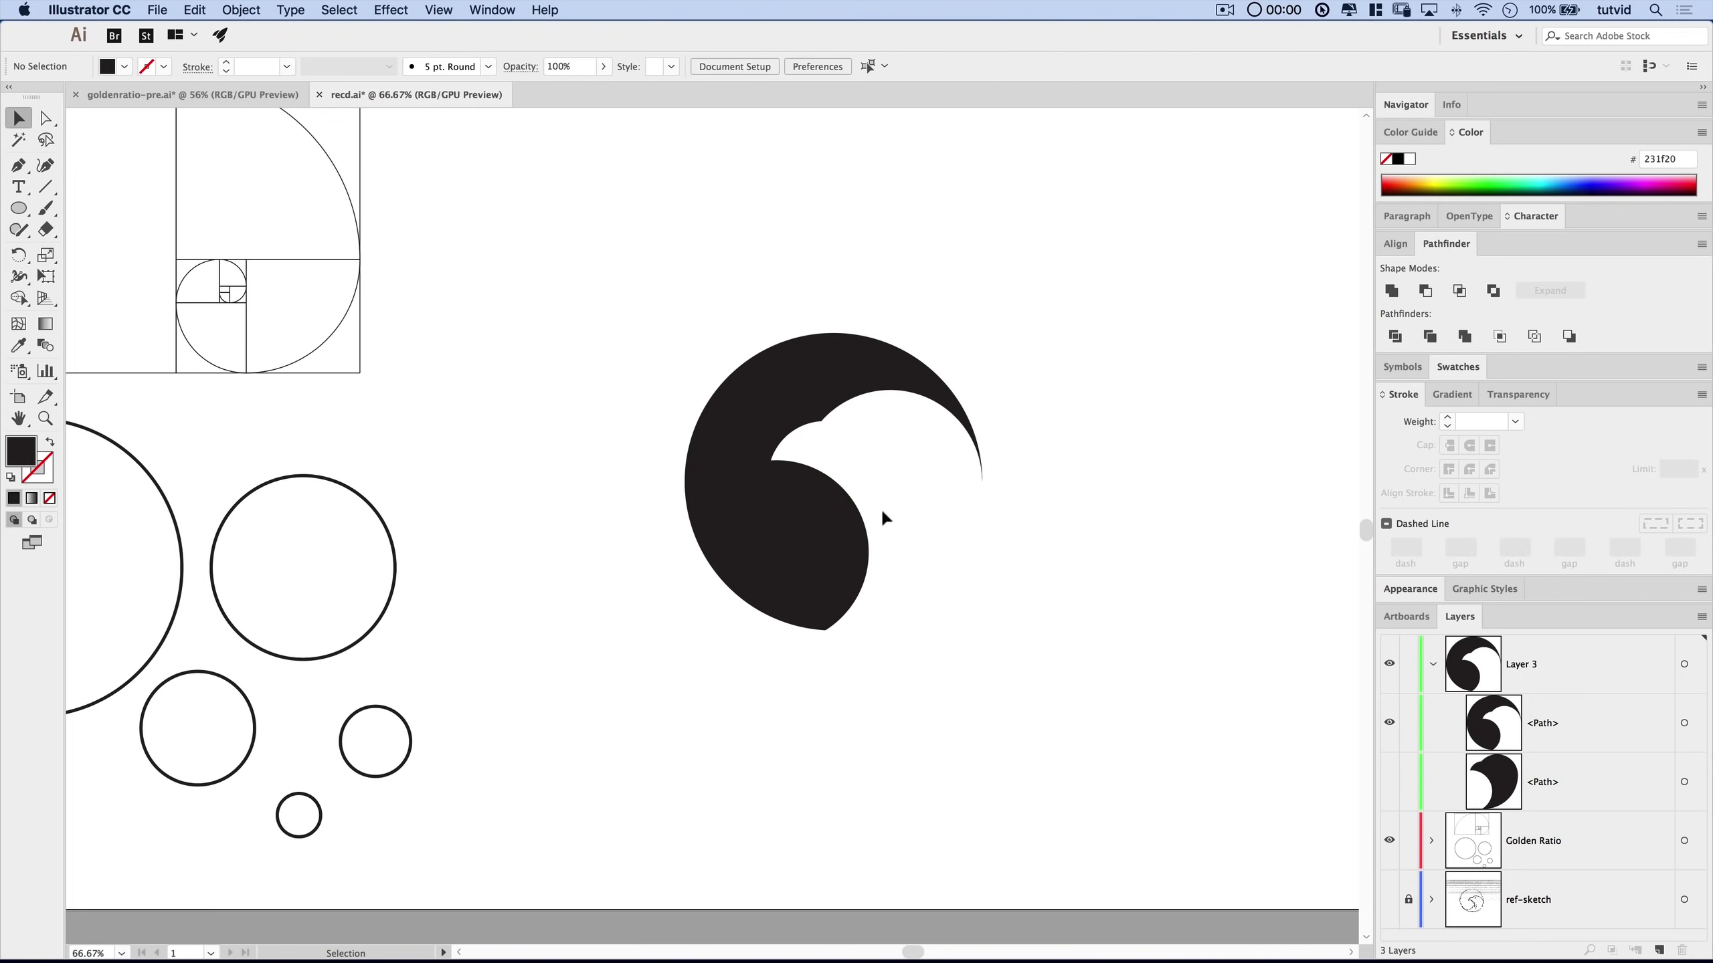
{"action": "scroll", "coordinate": [606, 516], "scroll_direction": "down", "scroll_amount": 1}
{"action": "scroll", "coordinate": [607, 516], "scroll_direction": "left", "scroll_amount": 1}
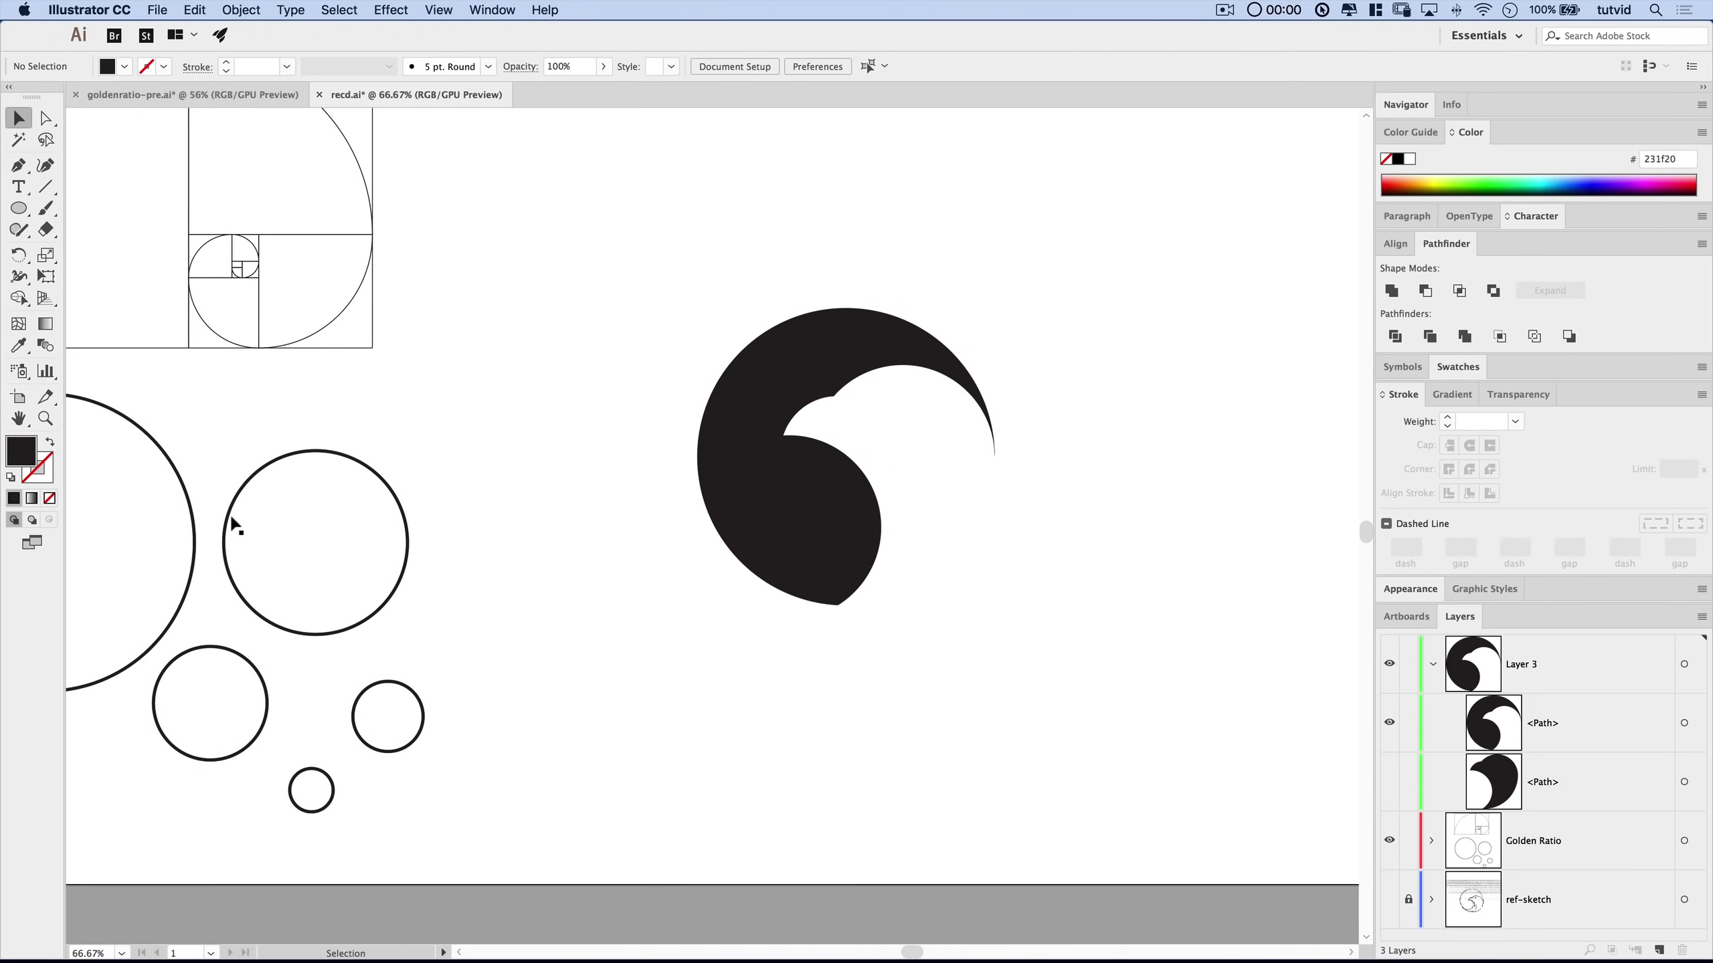
{"action": "scroll", "coordinate": [234, 525], "scroll_direction": "right", "scroll_amount": 1}
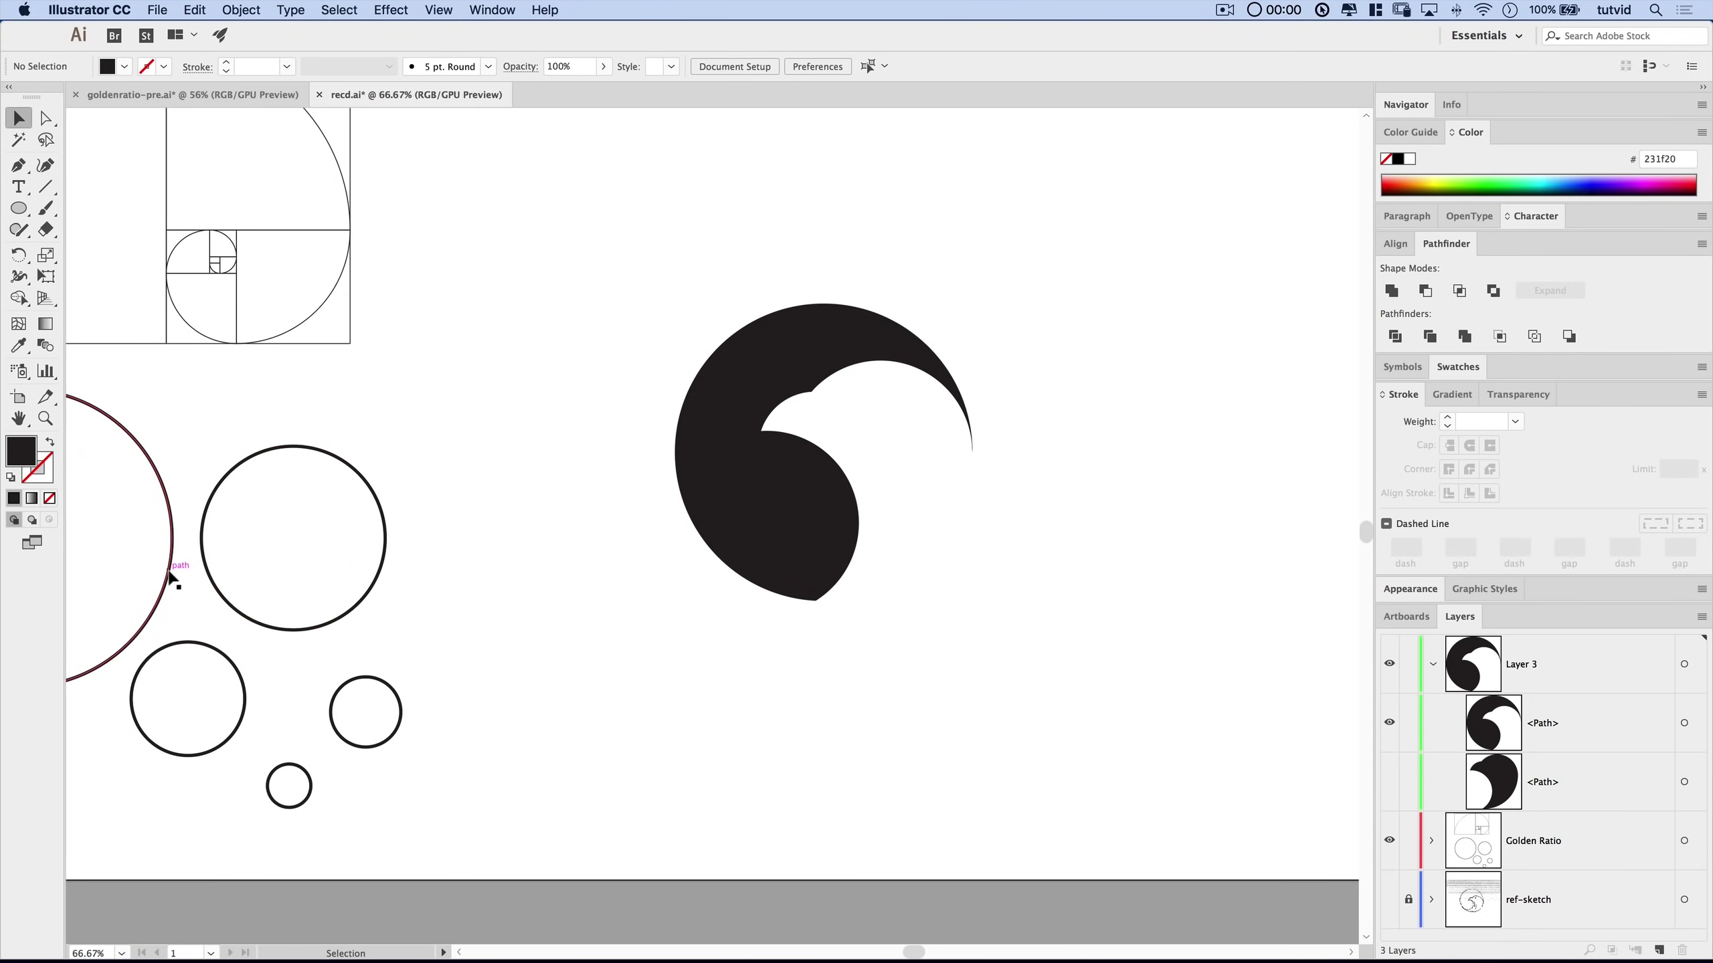
{"action": "left_click_drag", "start_coordinate": [171, 579], "coordinate": [970, 491]}
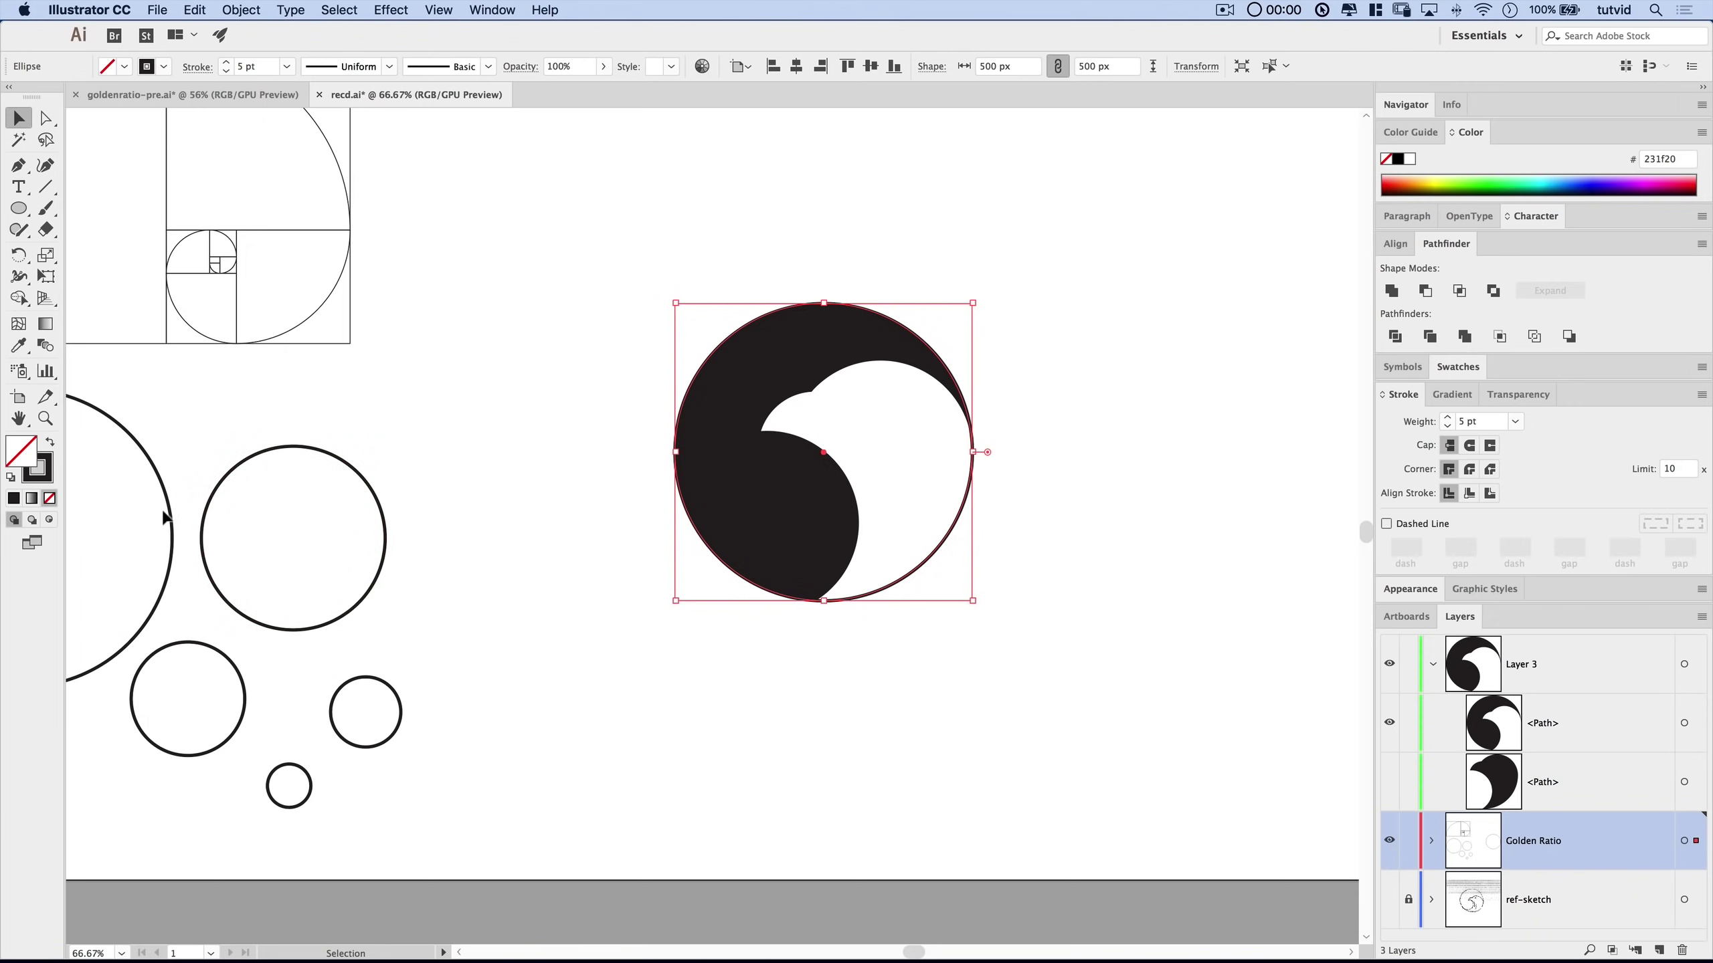
Place a second copy of the 500 px circle lower on the bird, its top near the inner notch of the black shape.
{"action": "left_click_drag", "start_coordinate": [140, 449], "coordinate": [876, 485]}
{"action": "key", "text": "z"}
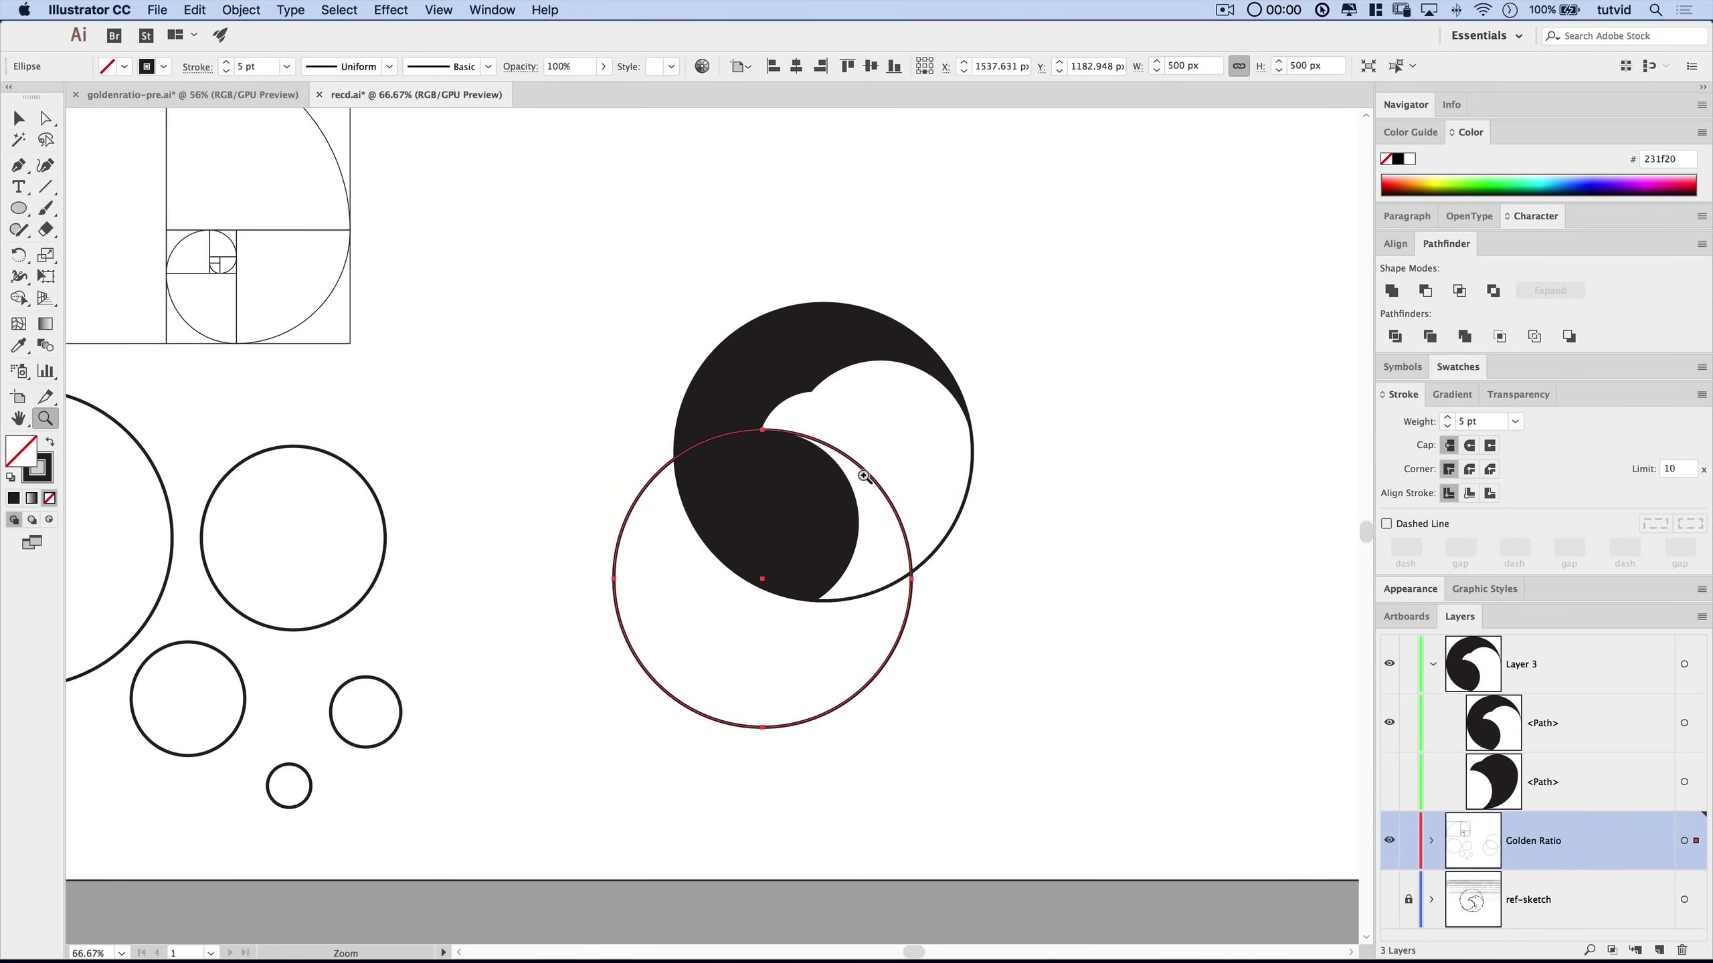
{"action": "left_click", "coordinate": [762, 466]}
{"action": "left_click", "coordinate": [573, 472]}
{"action": "left_click", "coordinate": [997, 628]}
{"action": "scroll", "coordinate": [843, 611], "scroll_direction": "left", "scroll_amount": 2}
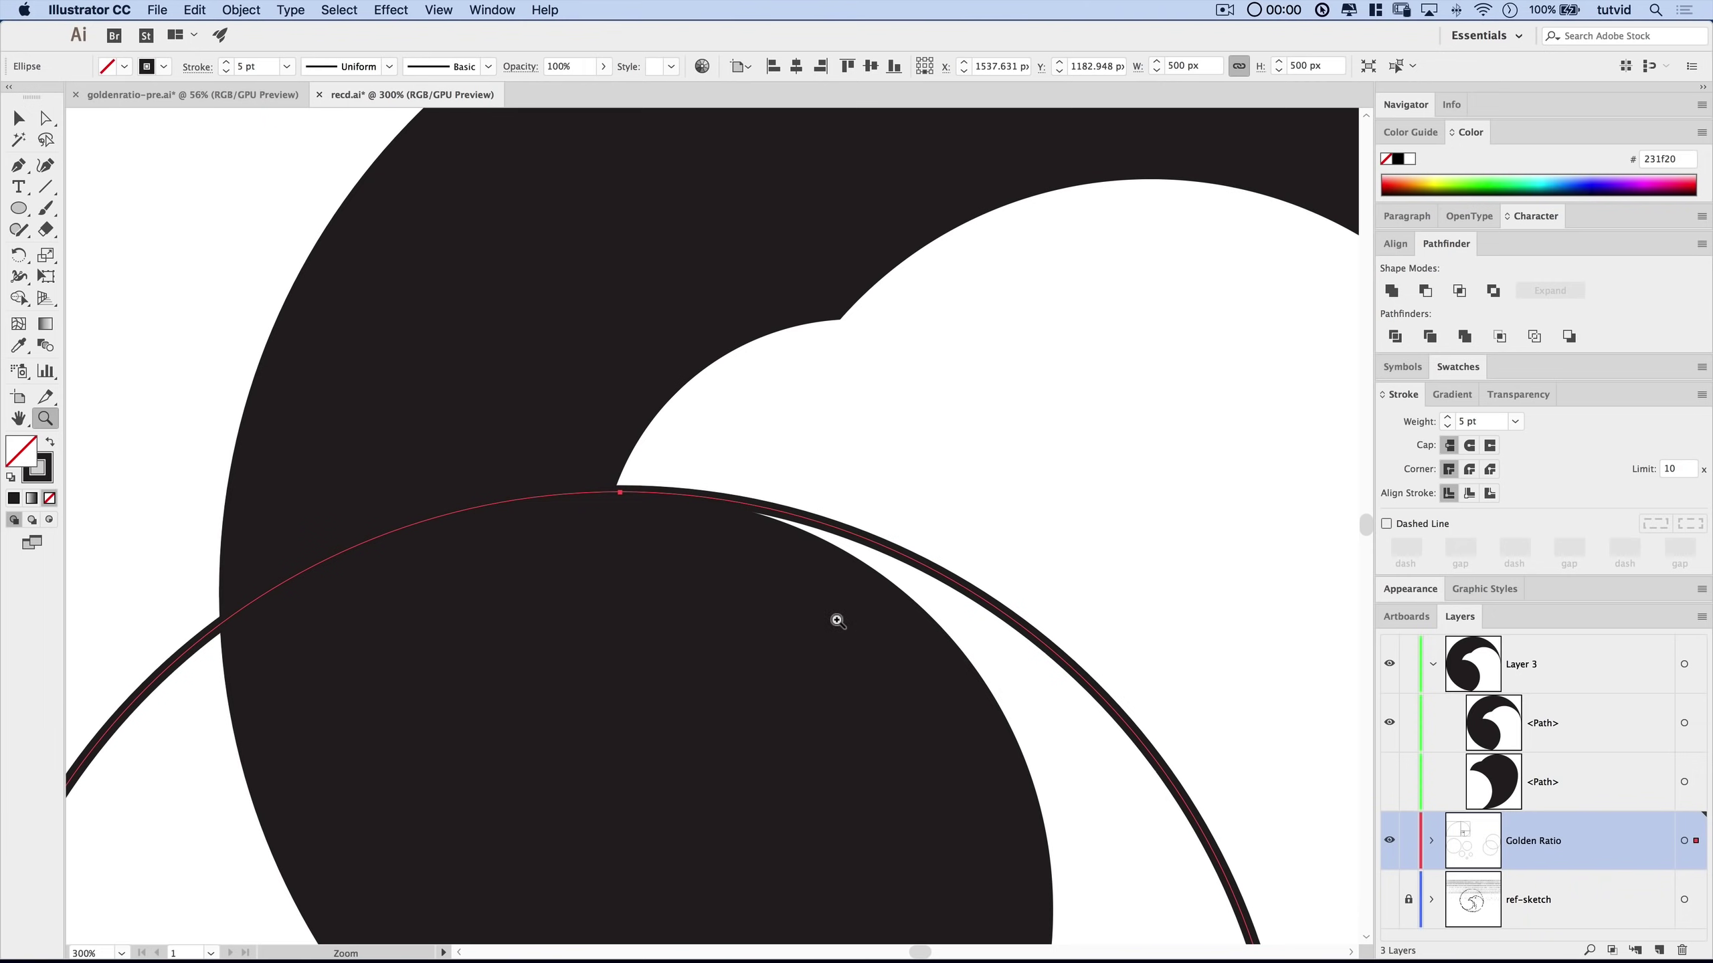
Fine-tune the lower circle's position so its top edge meets the tip of the notch and the black shape's inner curve.
{"action": "key", "text": "v"}
{"action": "left_click_drag", "start_coordinate": [824, 530], "coordinate": [834, 665]}
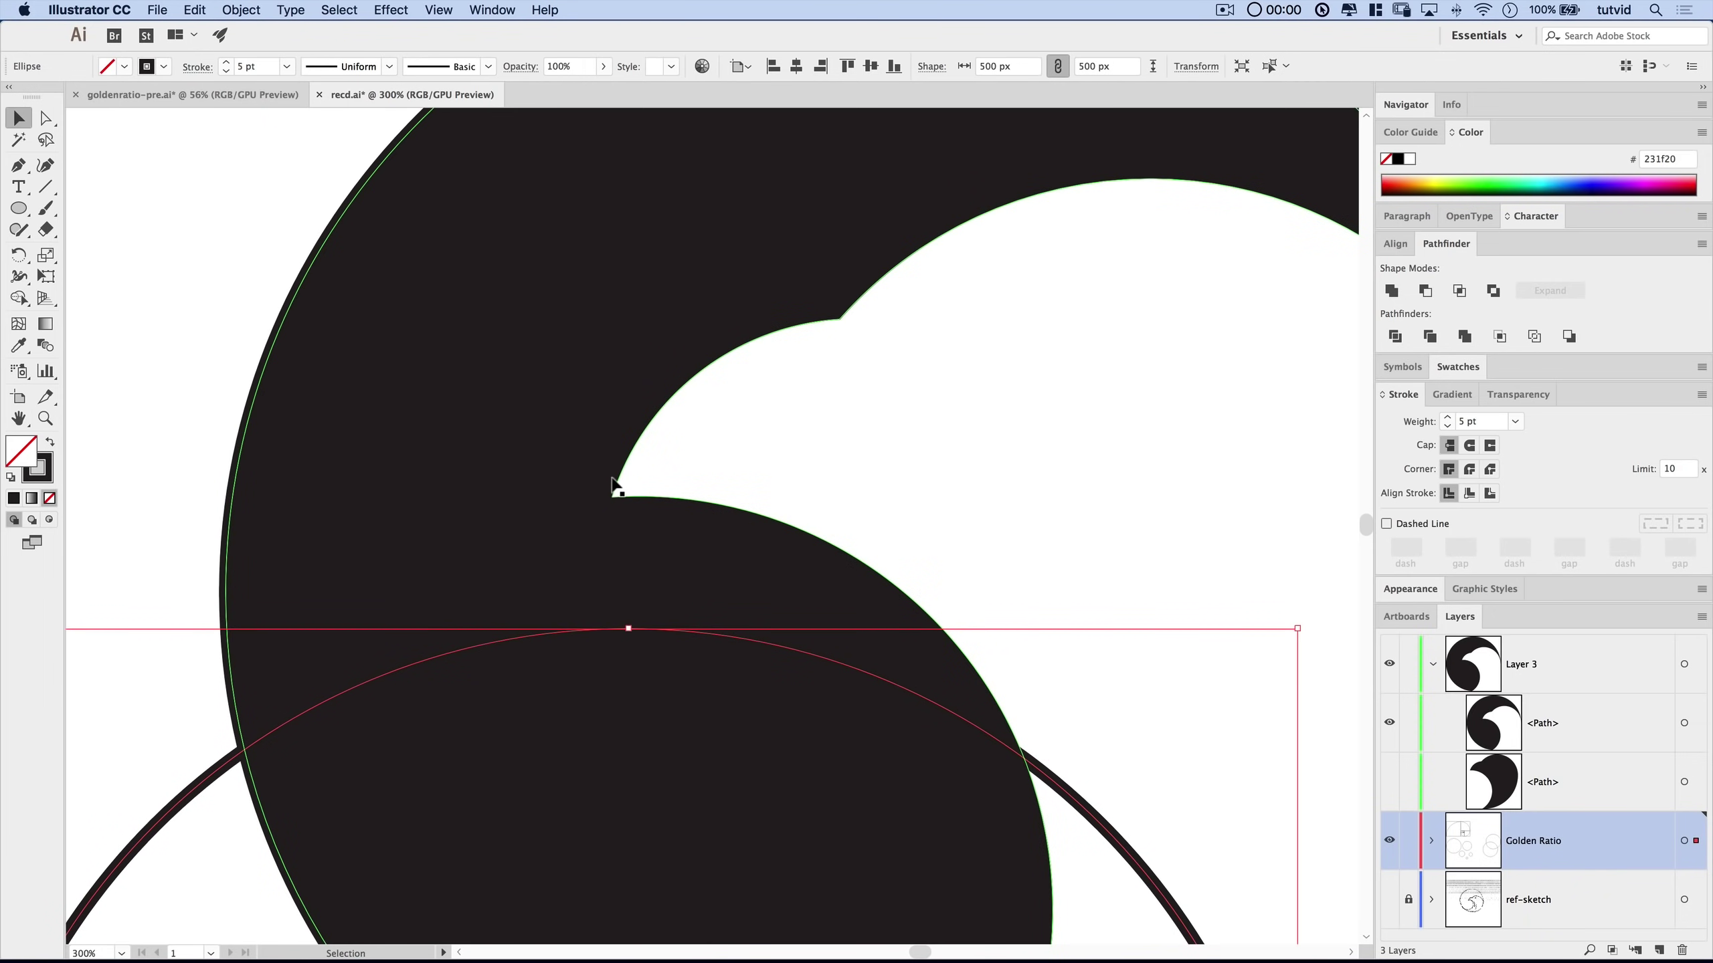
{"action": "left_click_drag", "start_coordinate": [1081, 806], "coordinate": [1079, 673]}
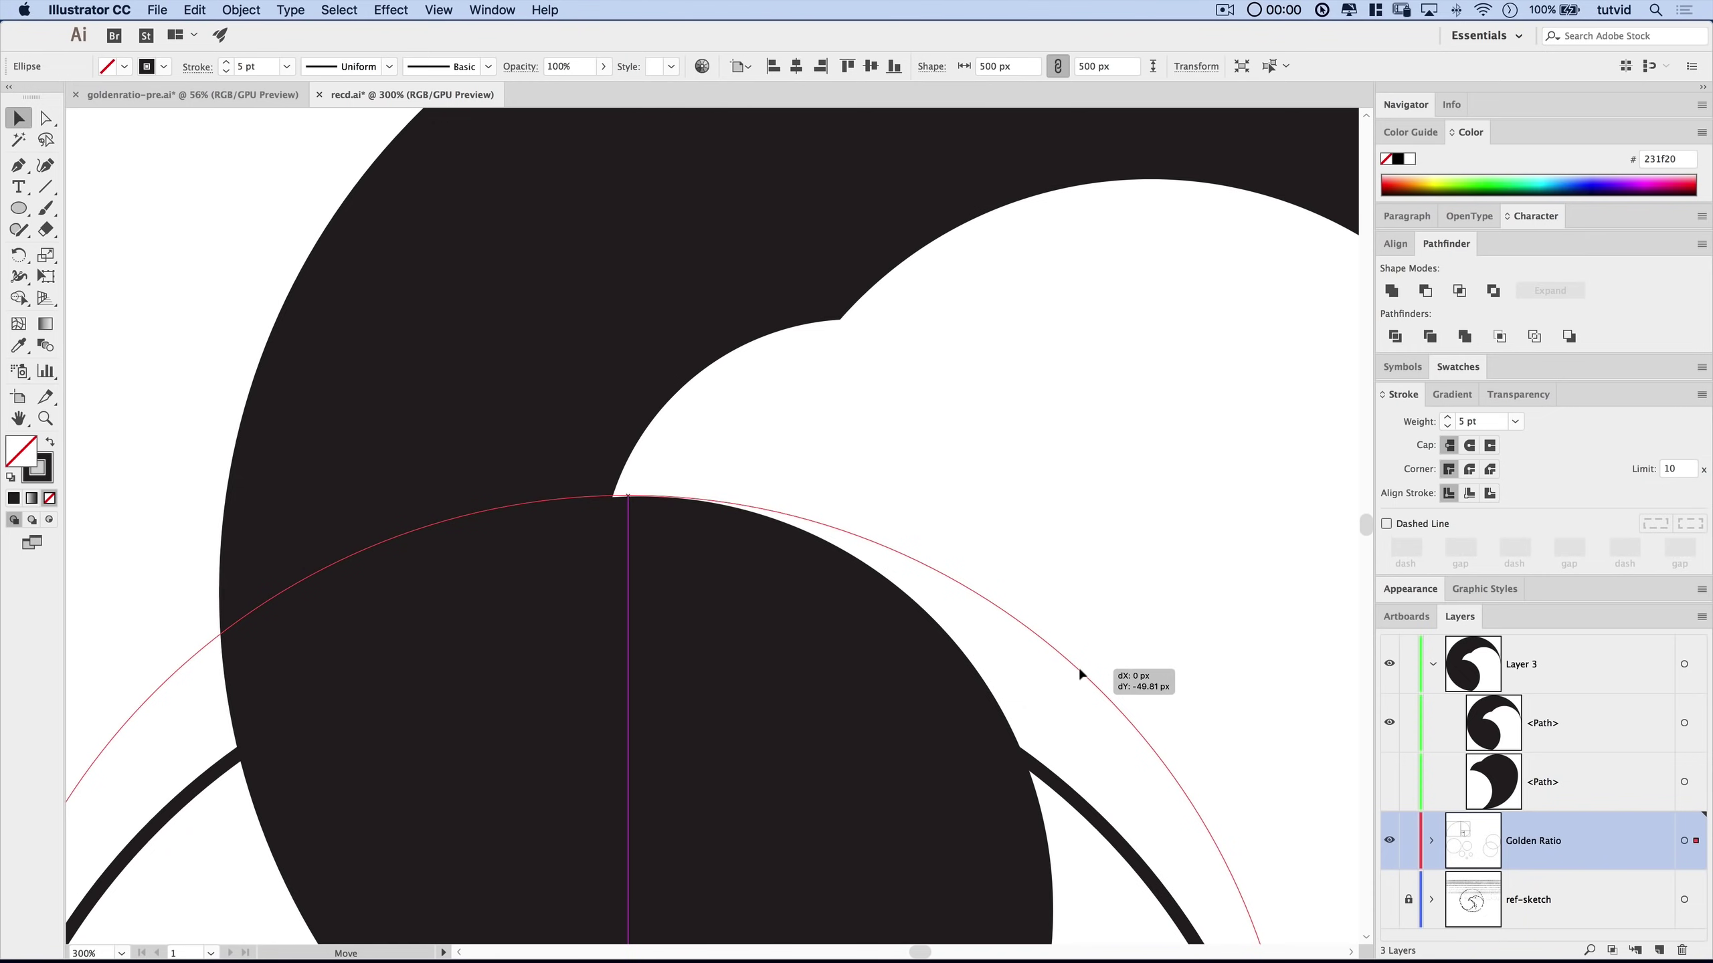
{"action": "left_click_drag", "start_coordinate": [1079, 673], "coordinate": [1080, 673]}
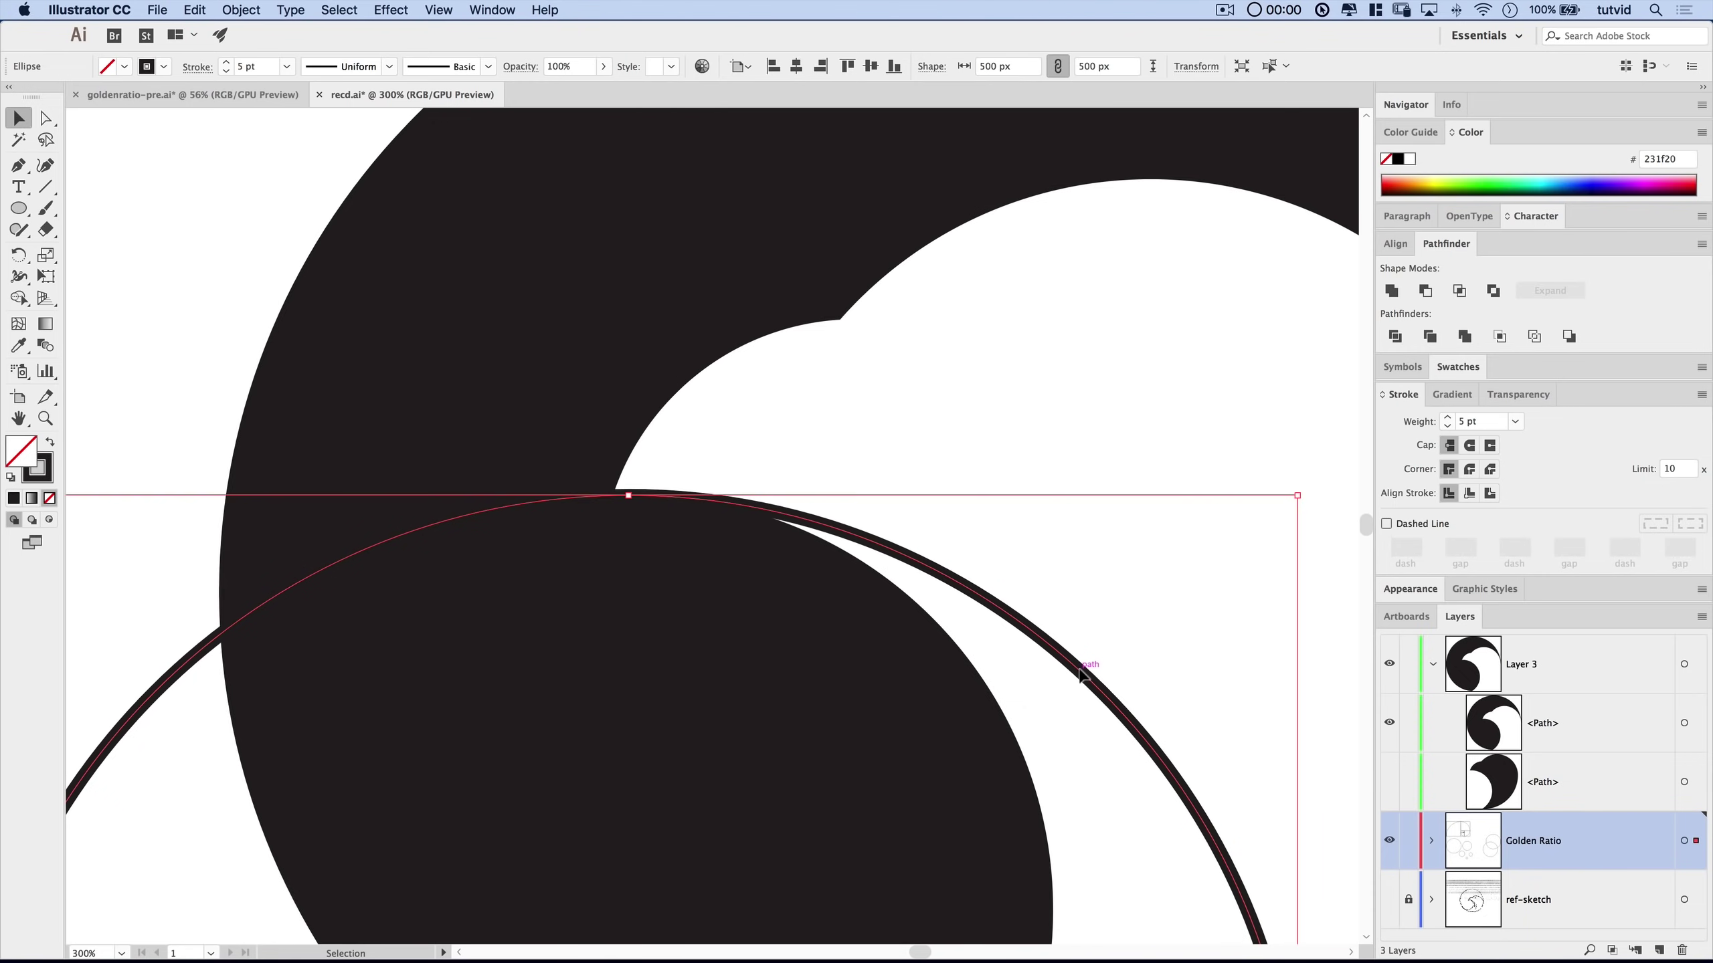
{"action": "left_click_drag", "start_coordinate": [1012, 795], "coordinate": [608, 368]}
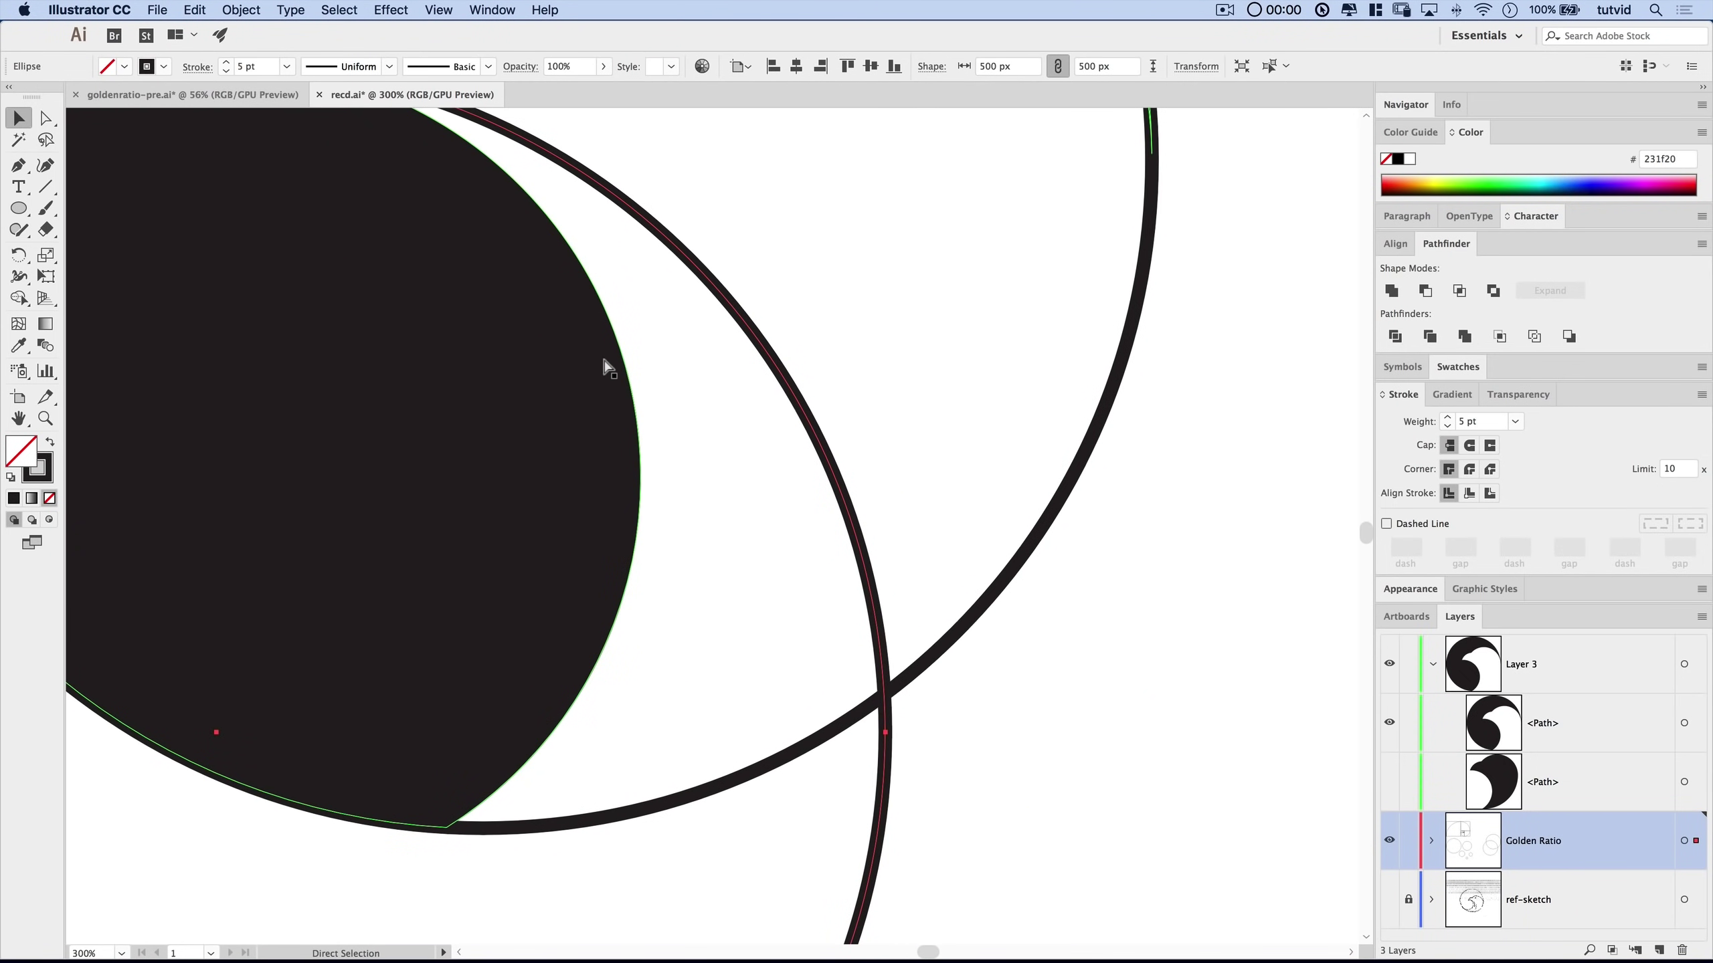
{"action": "key", "text": "ctrl+minus"}
{"action": "key", "text": "ctrl+minus"}
{"action": "key", "text": "ctrl+minus"}
{"action": "key", "text": "ctrl+minus"}
{"action": "scroll", "coordinate": [775, 485], "scroll_direction": "up", "scroll_amount": 3}
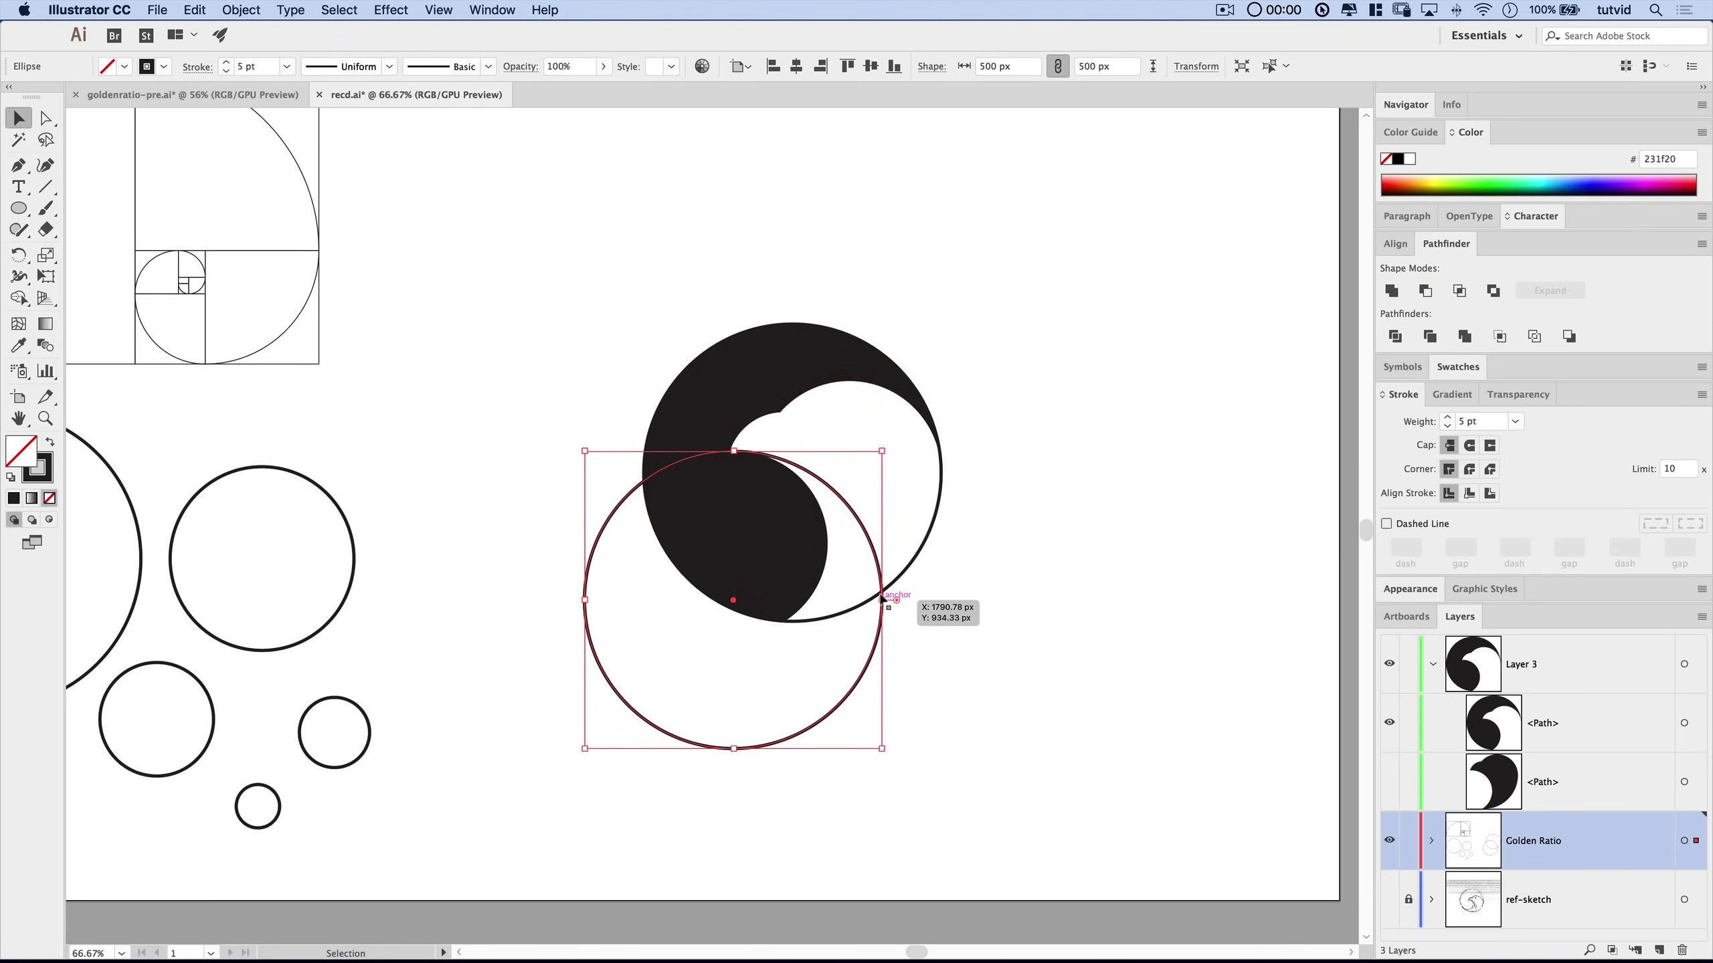
Cut both placed circles, lock the Golden Ratio layer, paste them in front on Layer 3 and lock the visible black path.
{"action": "left_click", "coordinate": [898, 582], "text": "shift"}
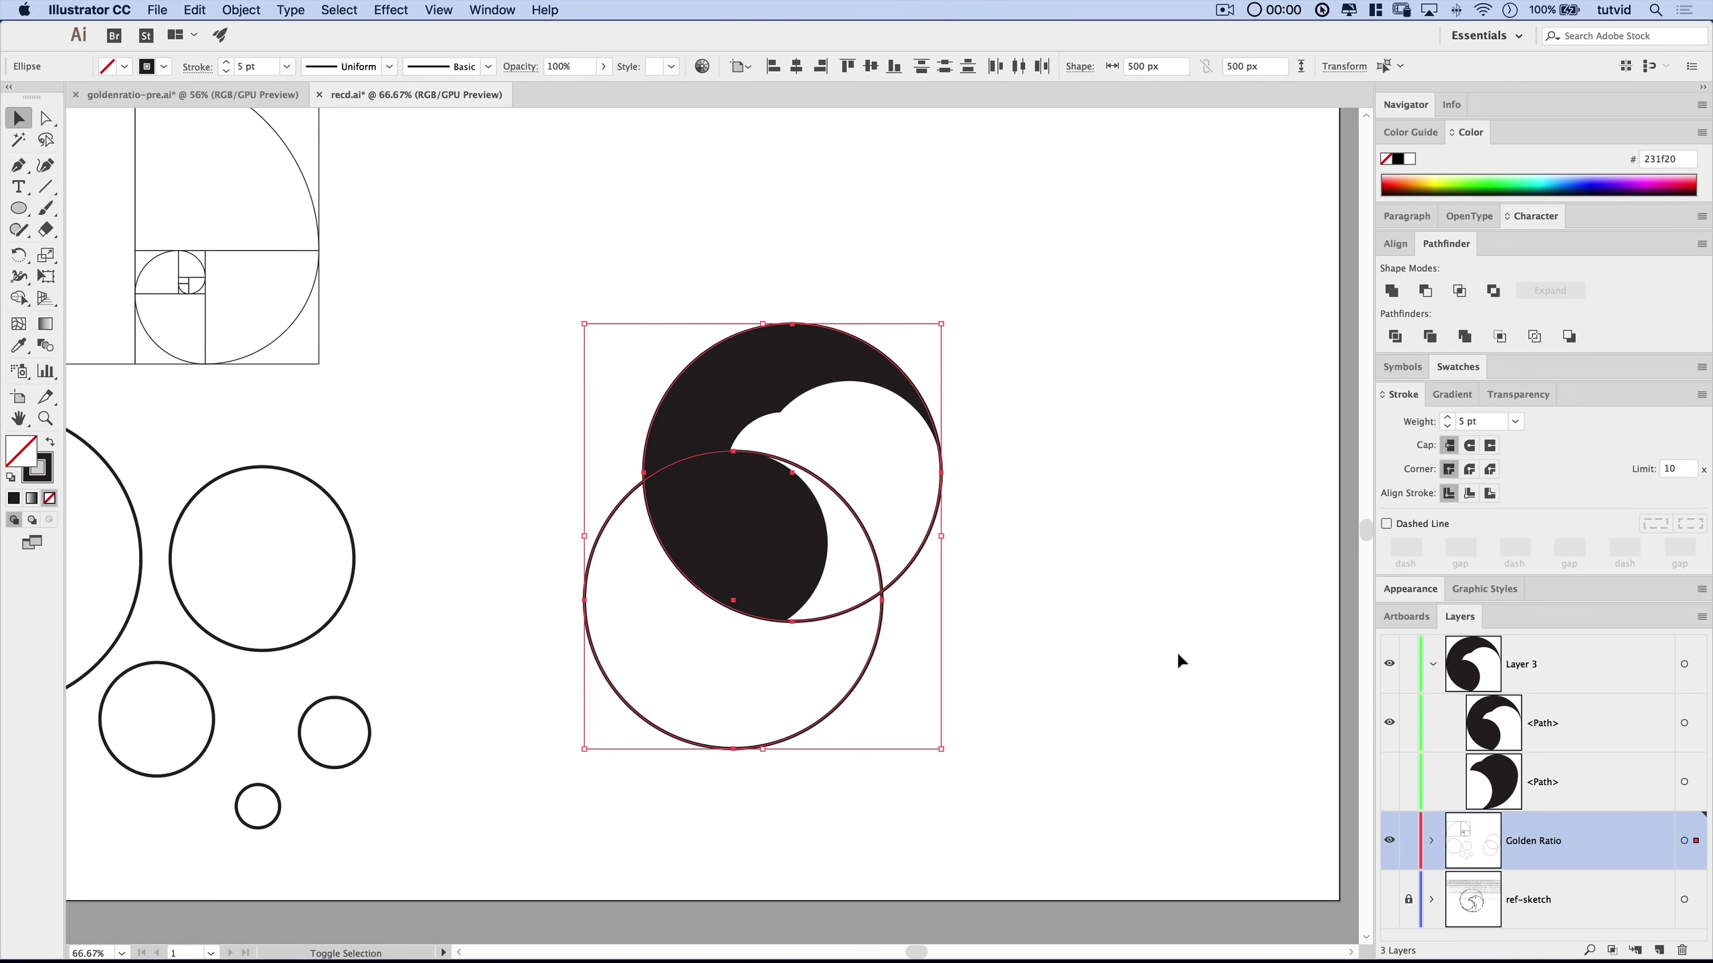
{"action": "left_click", "coordinate": [1067, 616]}
{"action": "left_click", "coordinate": [1510, 664]}
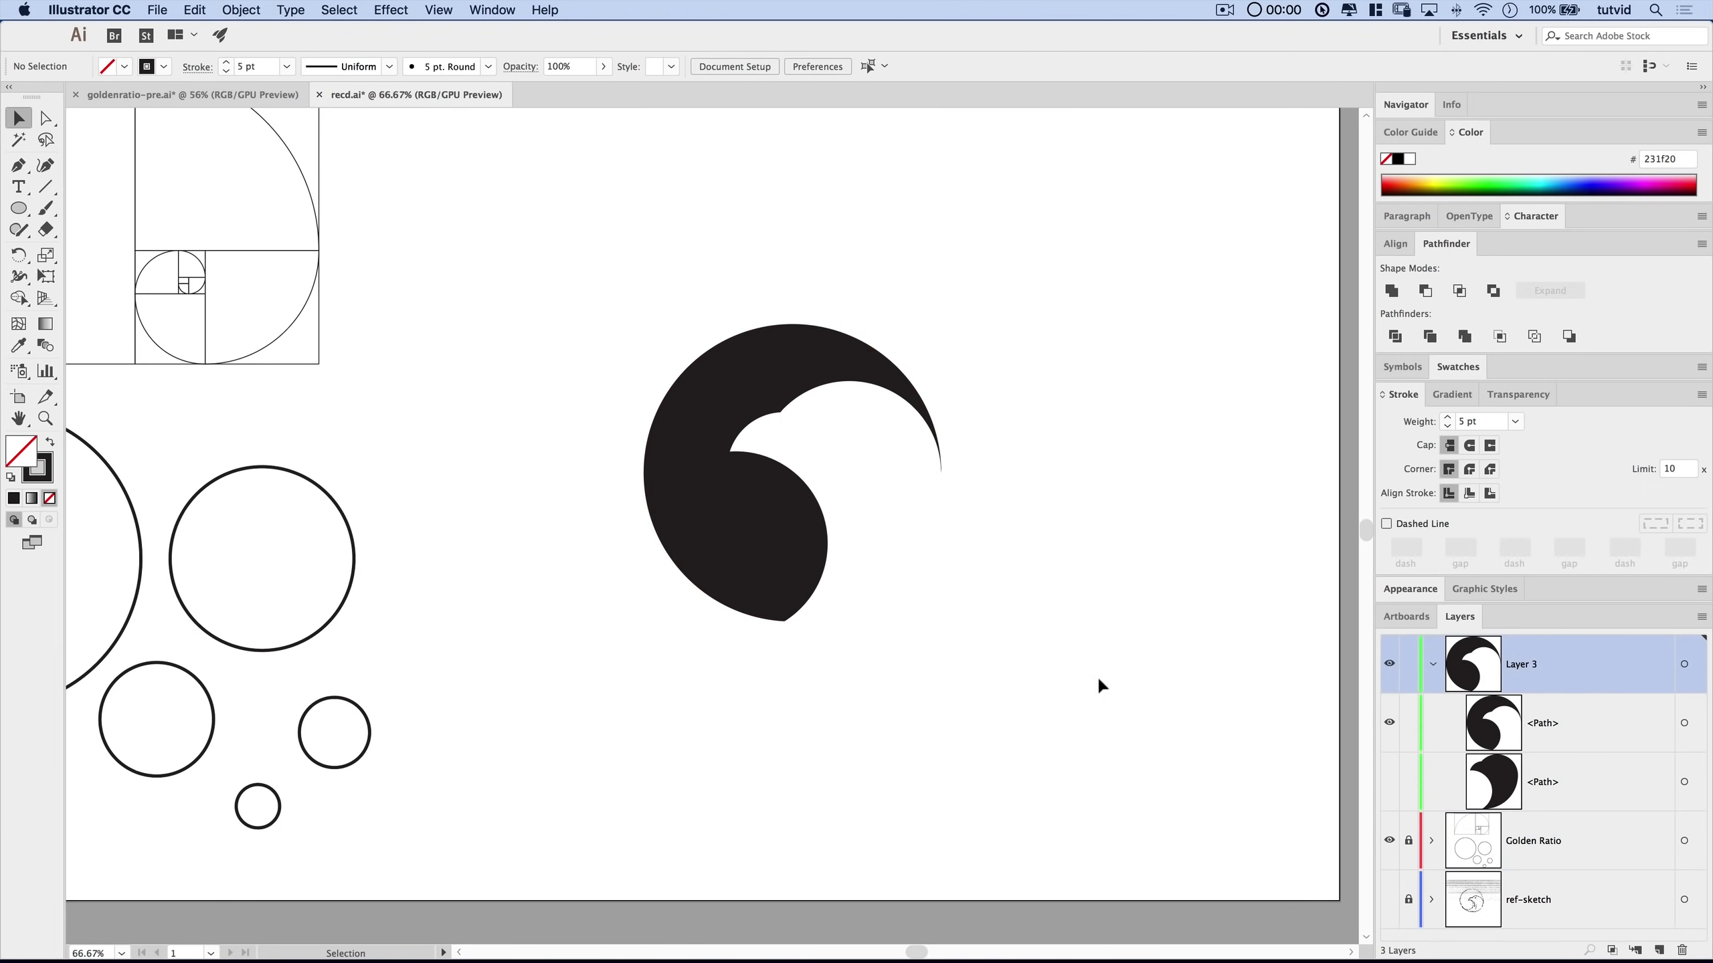
{"action": "left_click", "coordinate": [194, 9]}
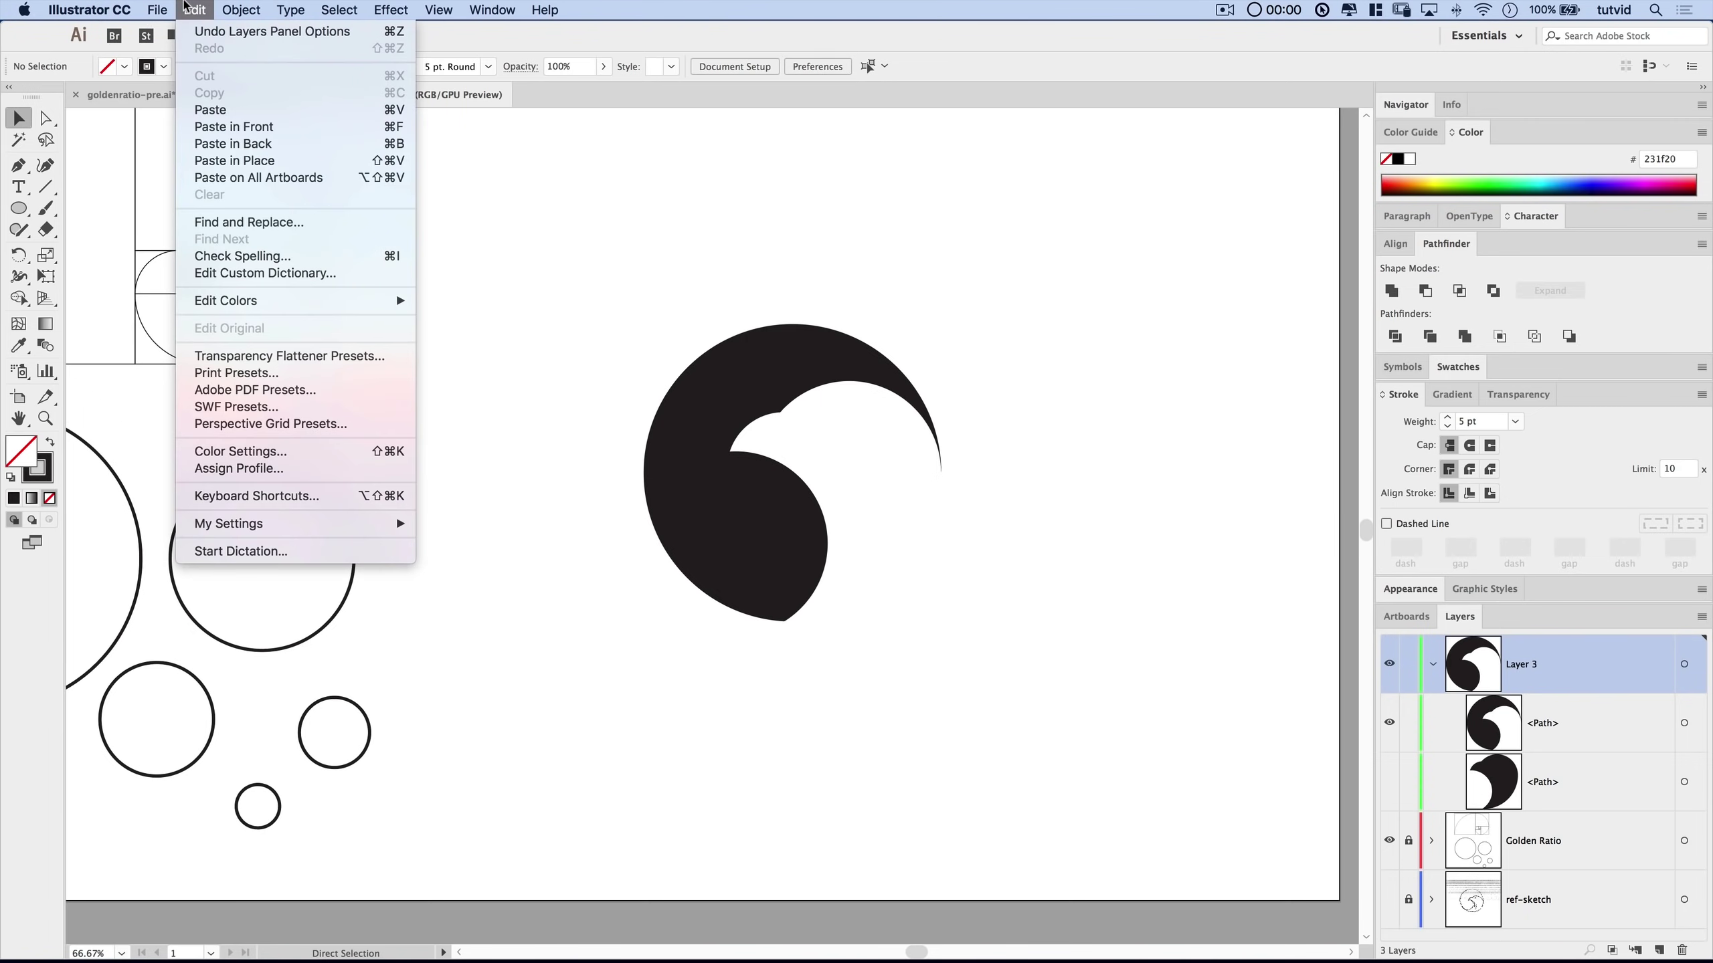
{"action": "left_click", "coordinate": [283, 134]}
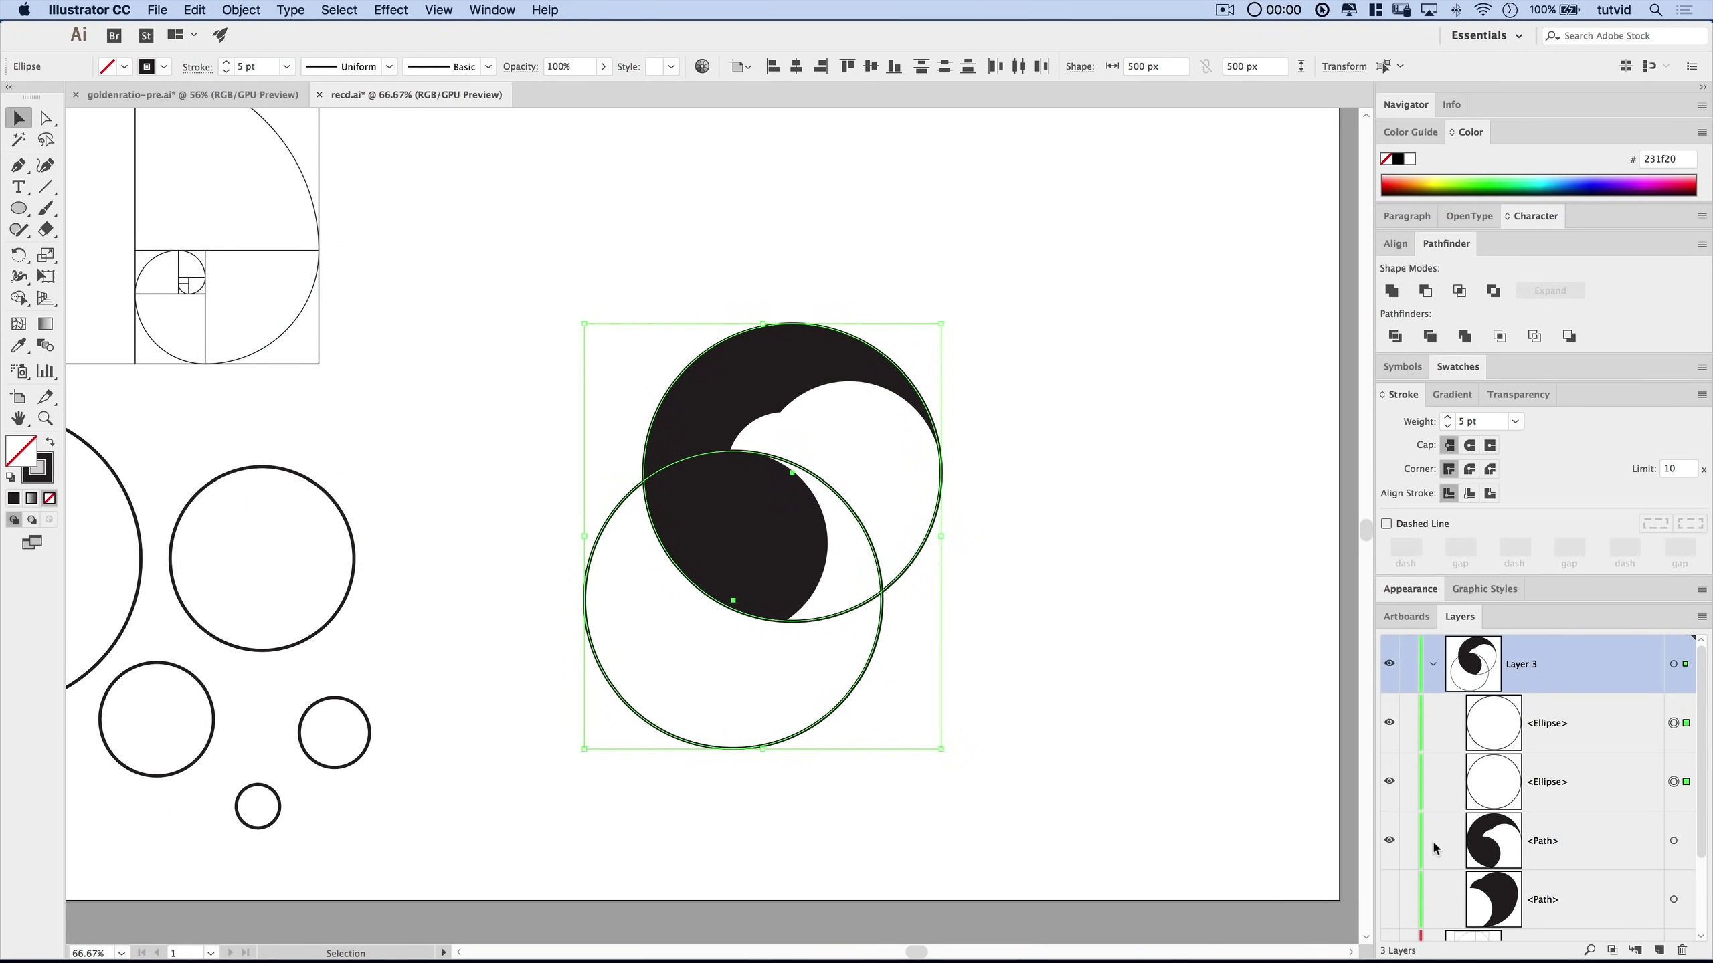
{"action": "left_click", "coordinate": [1160, 697]}
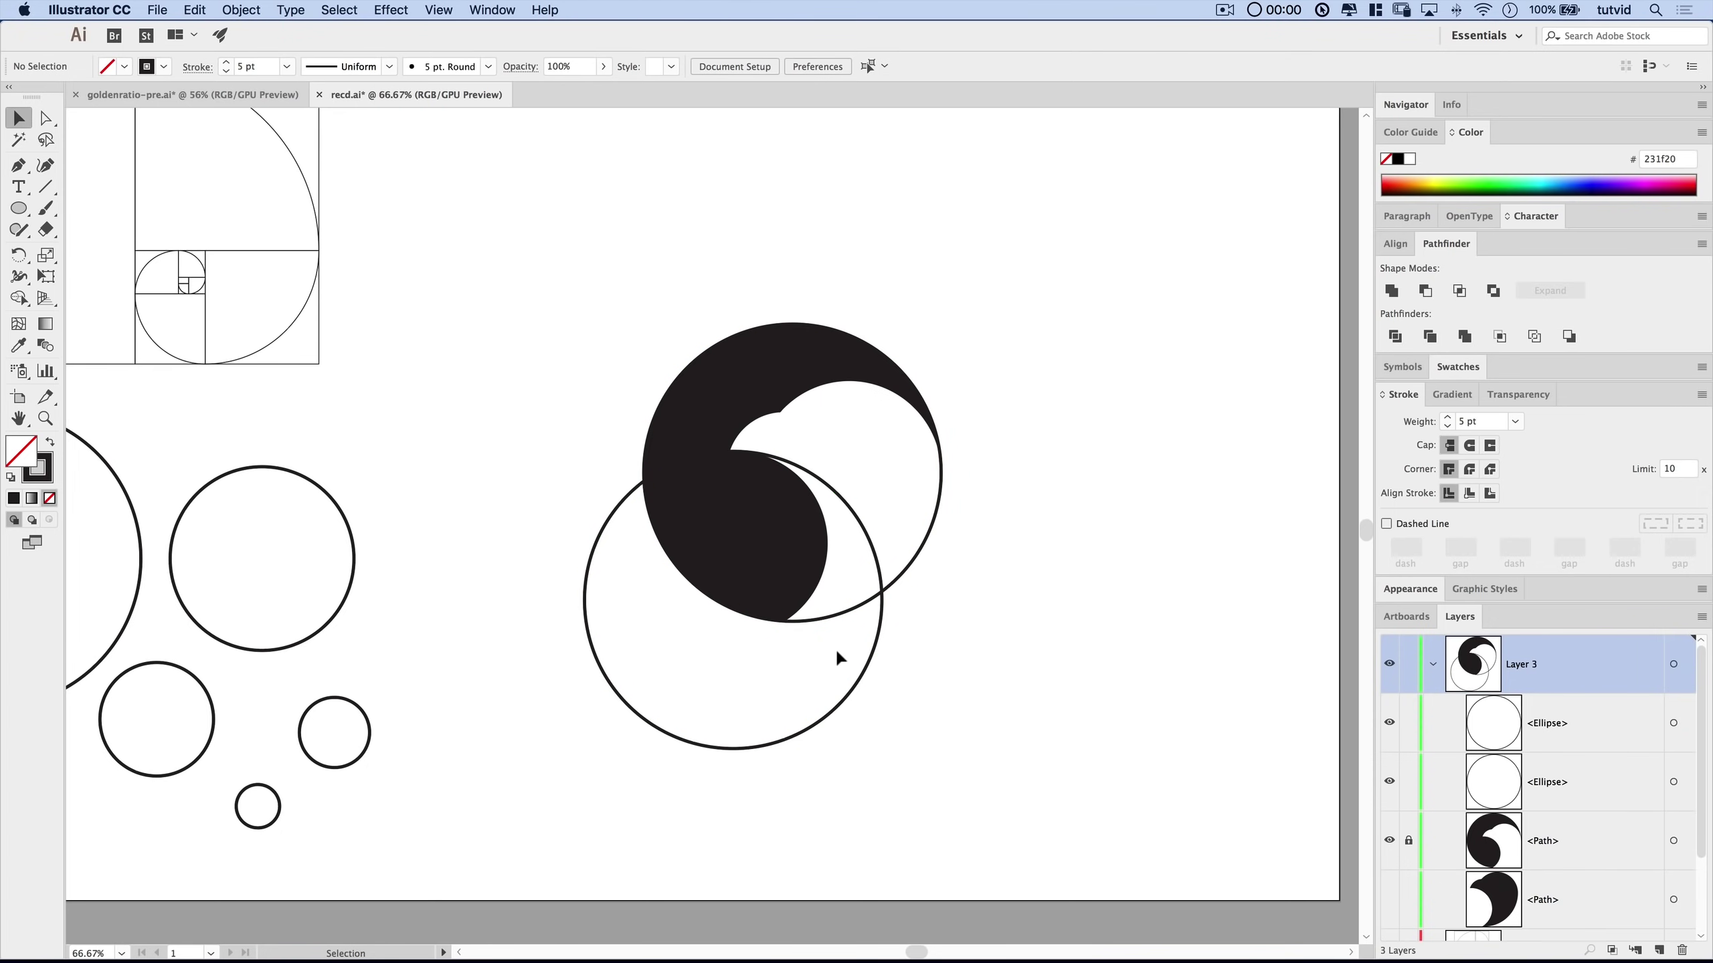
Remove the non-overlapping parts of both circles with the Shaper tool, leaving only their leaf-shaped intersection.
{"action": "left_click", "coordinate": [18, 230]}
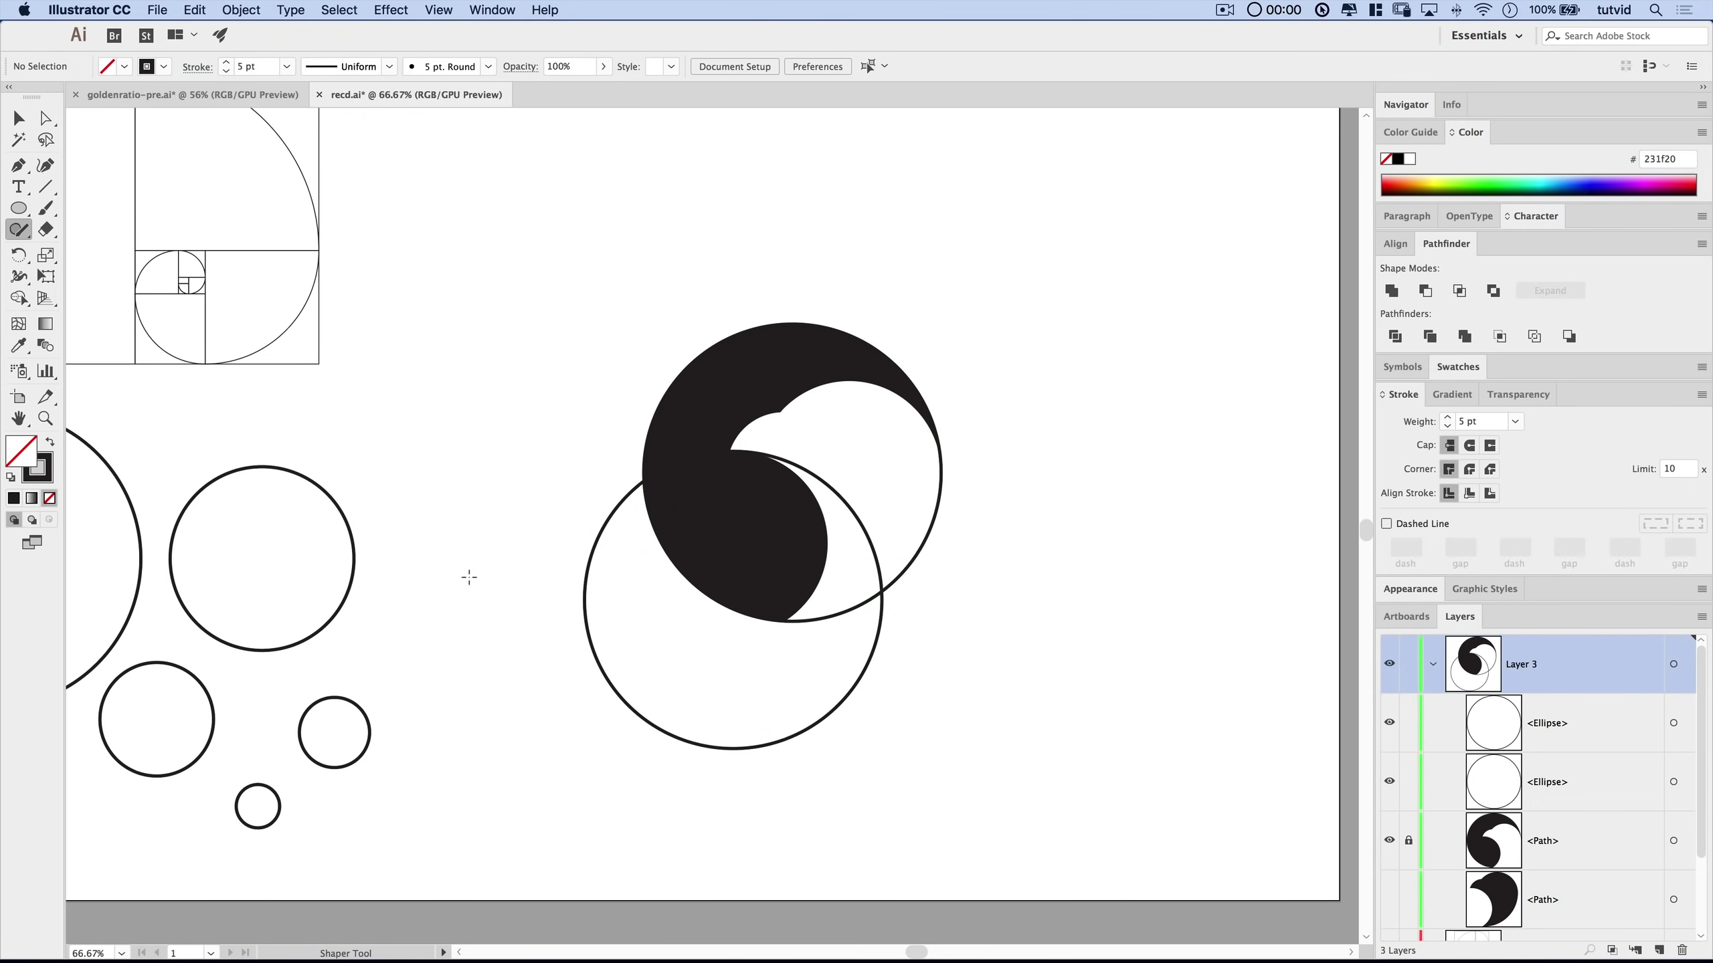
{"action": "mouse_move", "coordinate": [552, 548]}
{"action": "left_mouse_down"}
{"action": "mouse_move", "coordinate": [572, 612]}
{"action": "mouse_move", "coordinate": [627, 656]}
{"action": "left_mouse_up"}
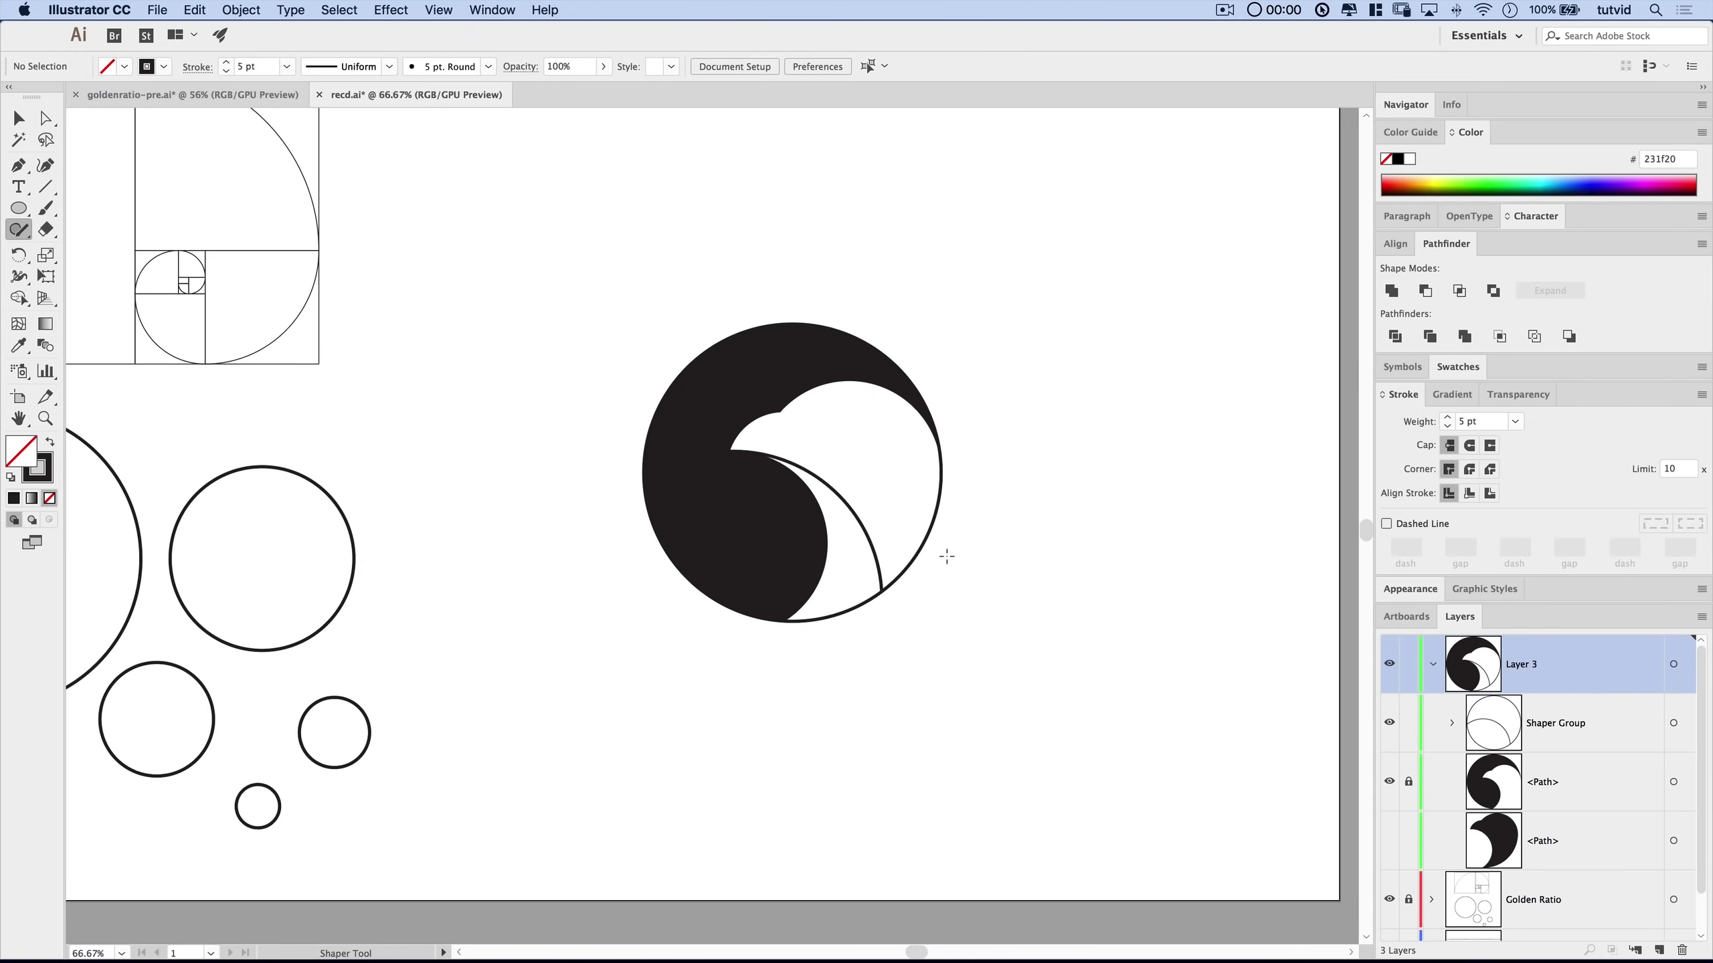
{"action": "left_click_drag", "start_coordinate": [946, 555], "coordinate": [902, 540]}
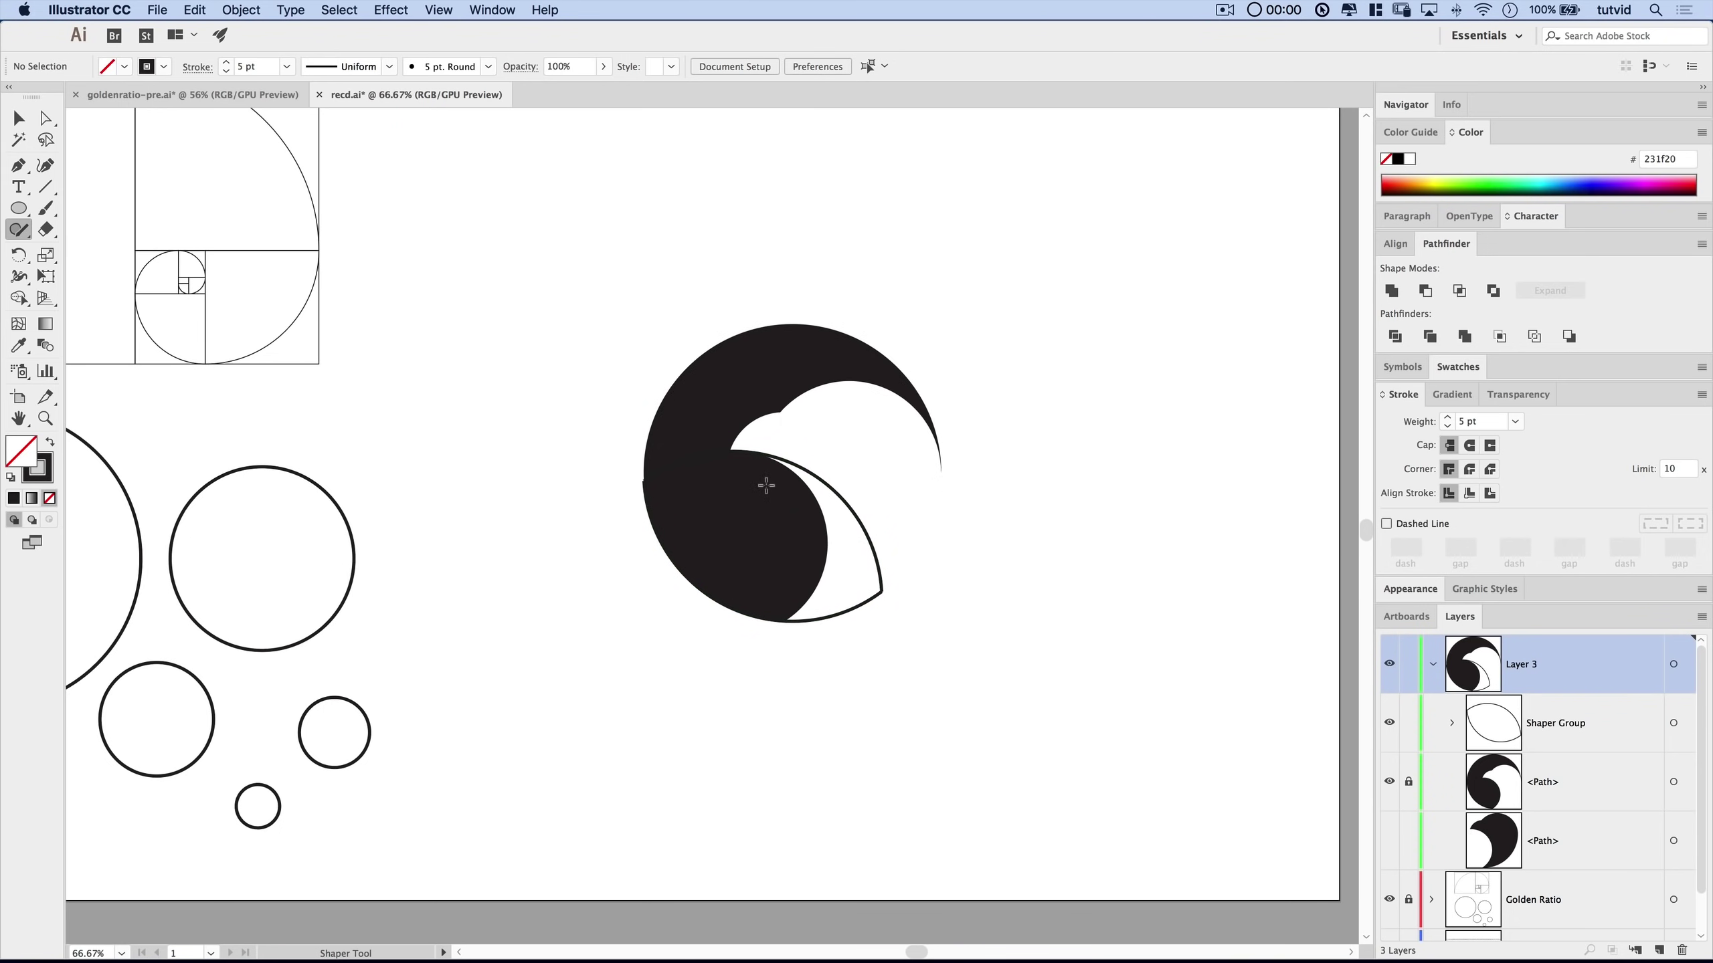
{"action": "key", "text": "v"}
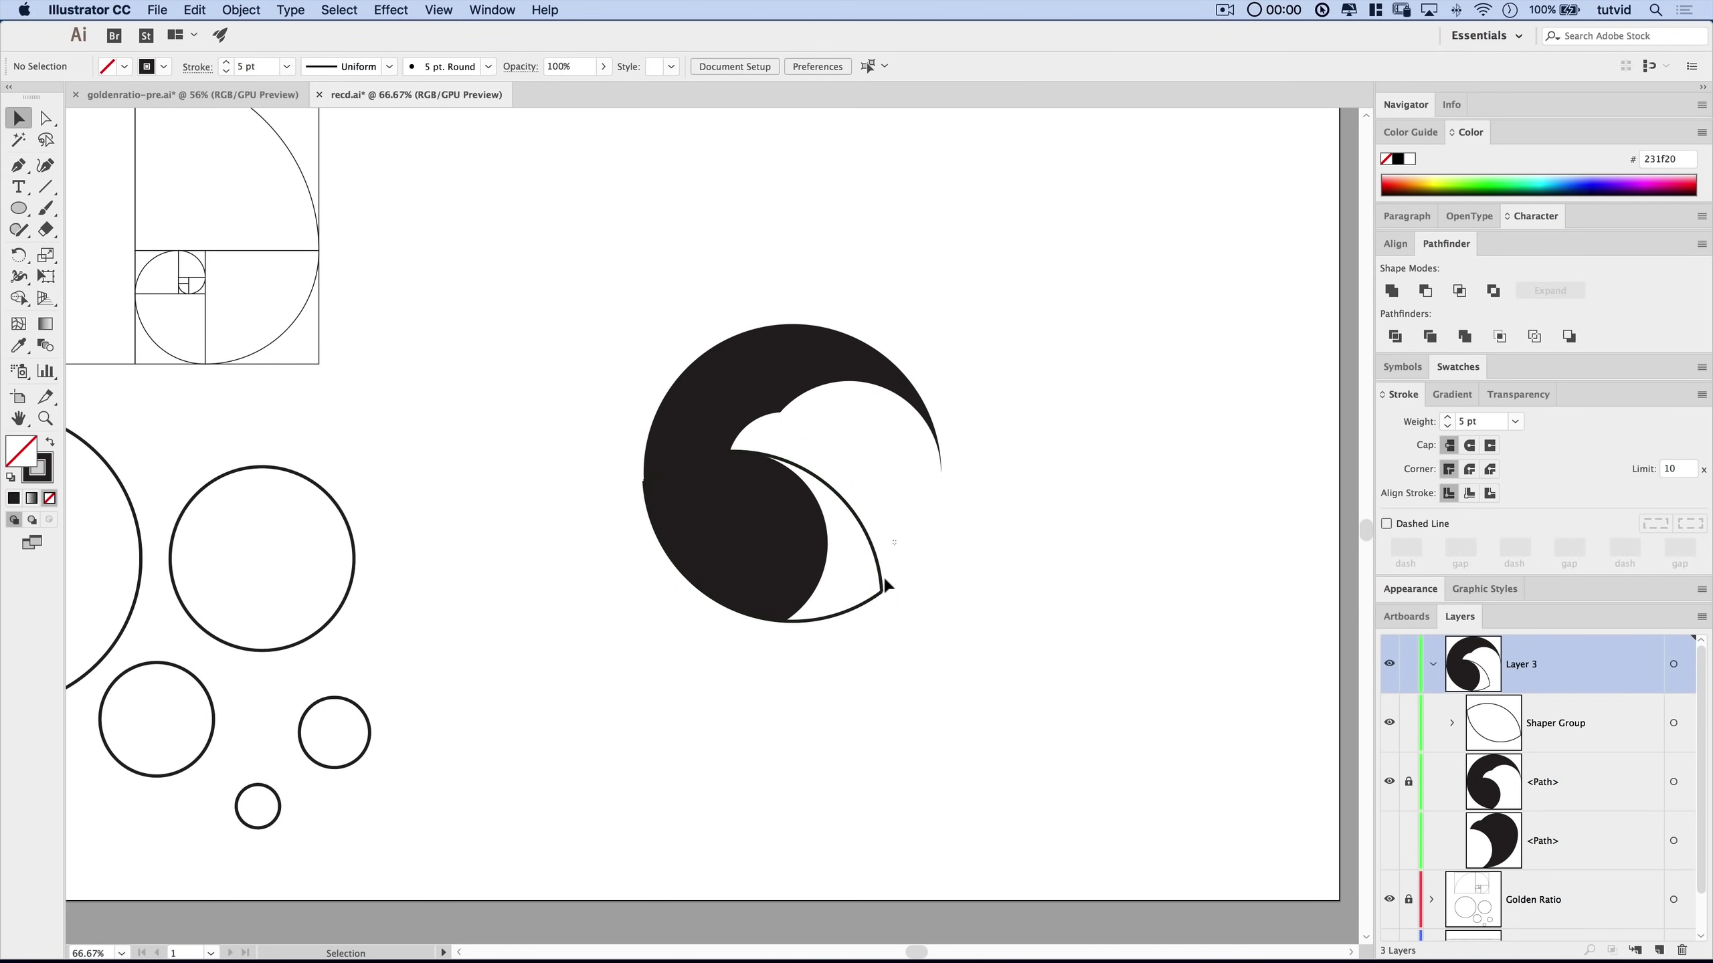
Expand the leaf-shaped Shaper group with only Object enabled, leaving Fill and Stroke unexpanded.
{"action": "left_click", "coordinate": [883, 584]}
{"action": "left_click", "coordinate": [261, 11]}
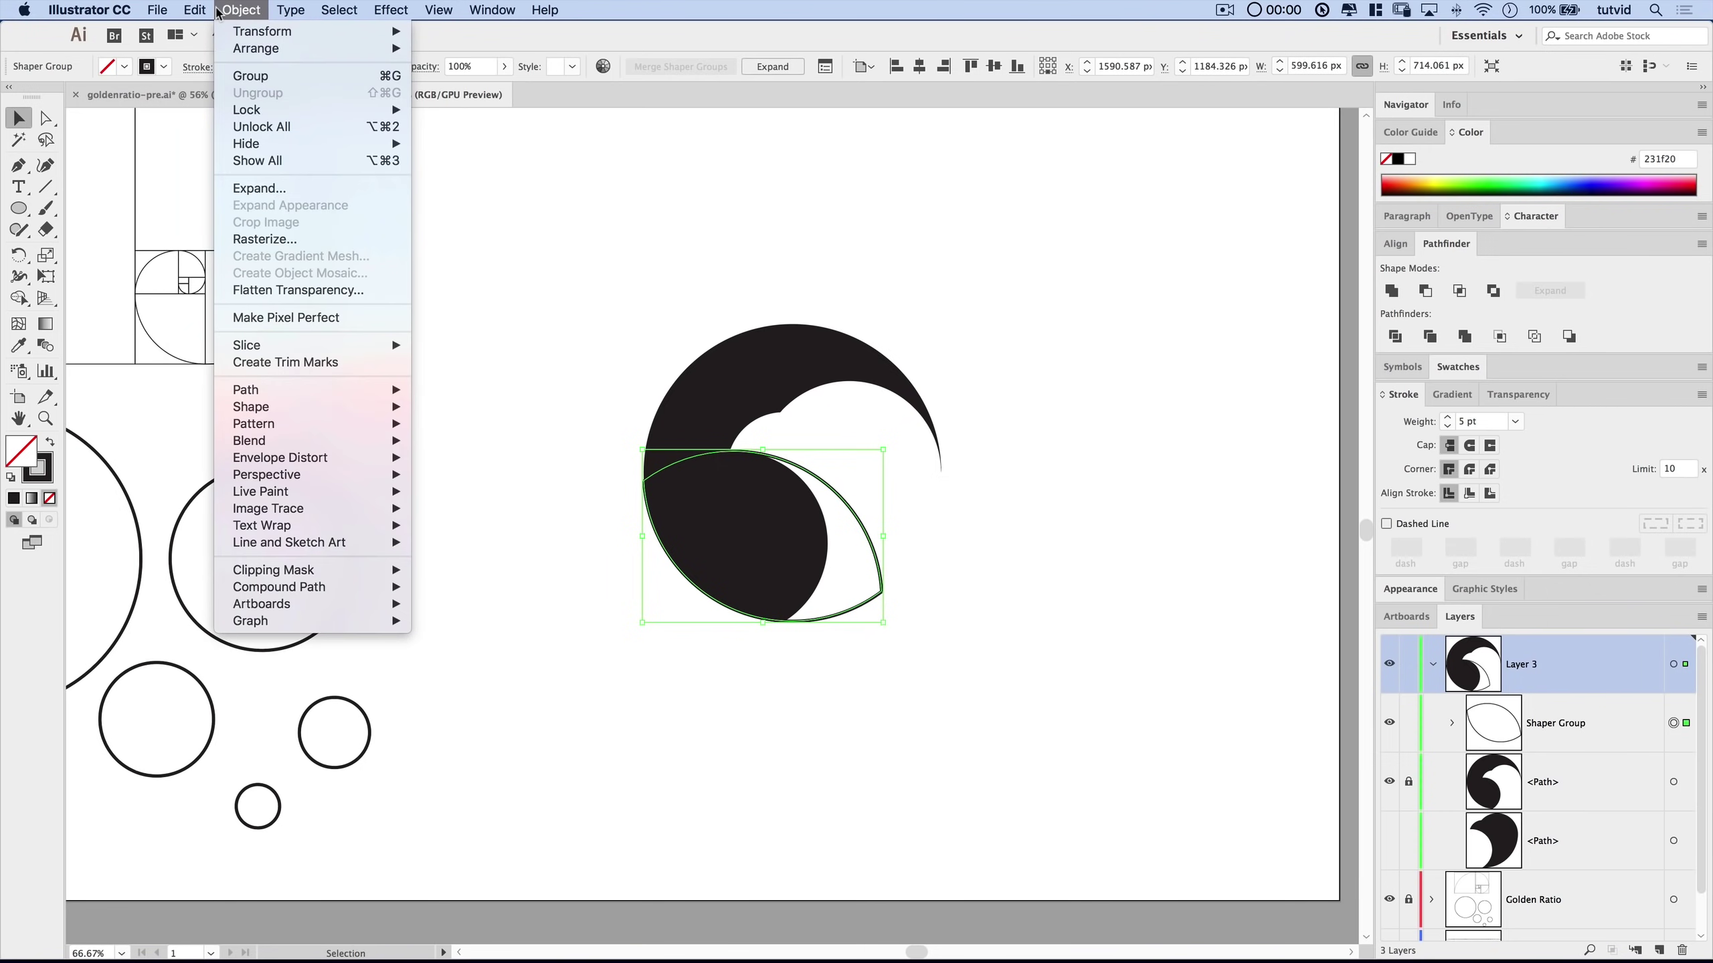
{"action": "left_click", "coordinate": [259, 190]}
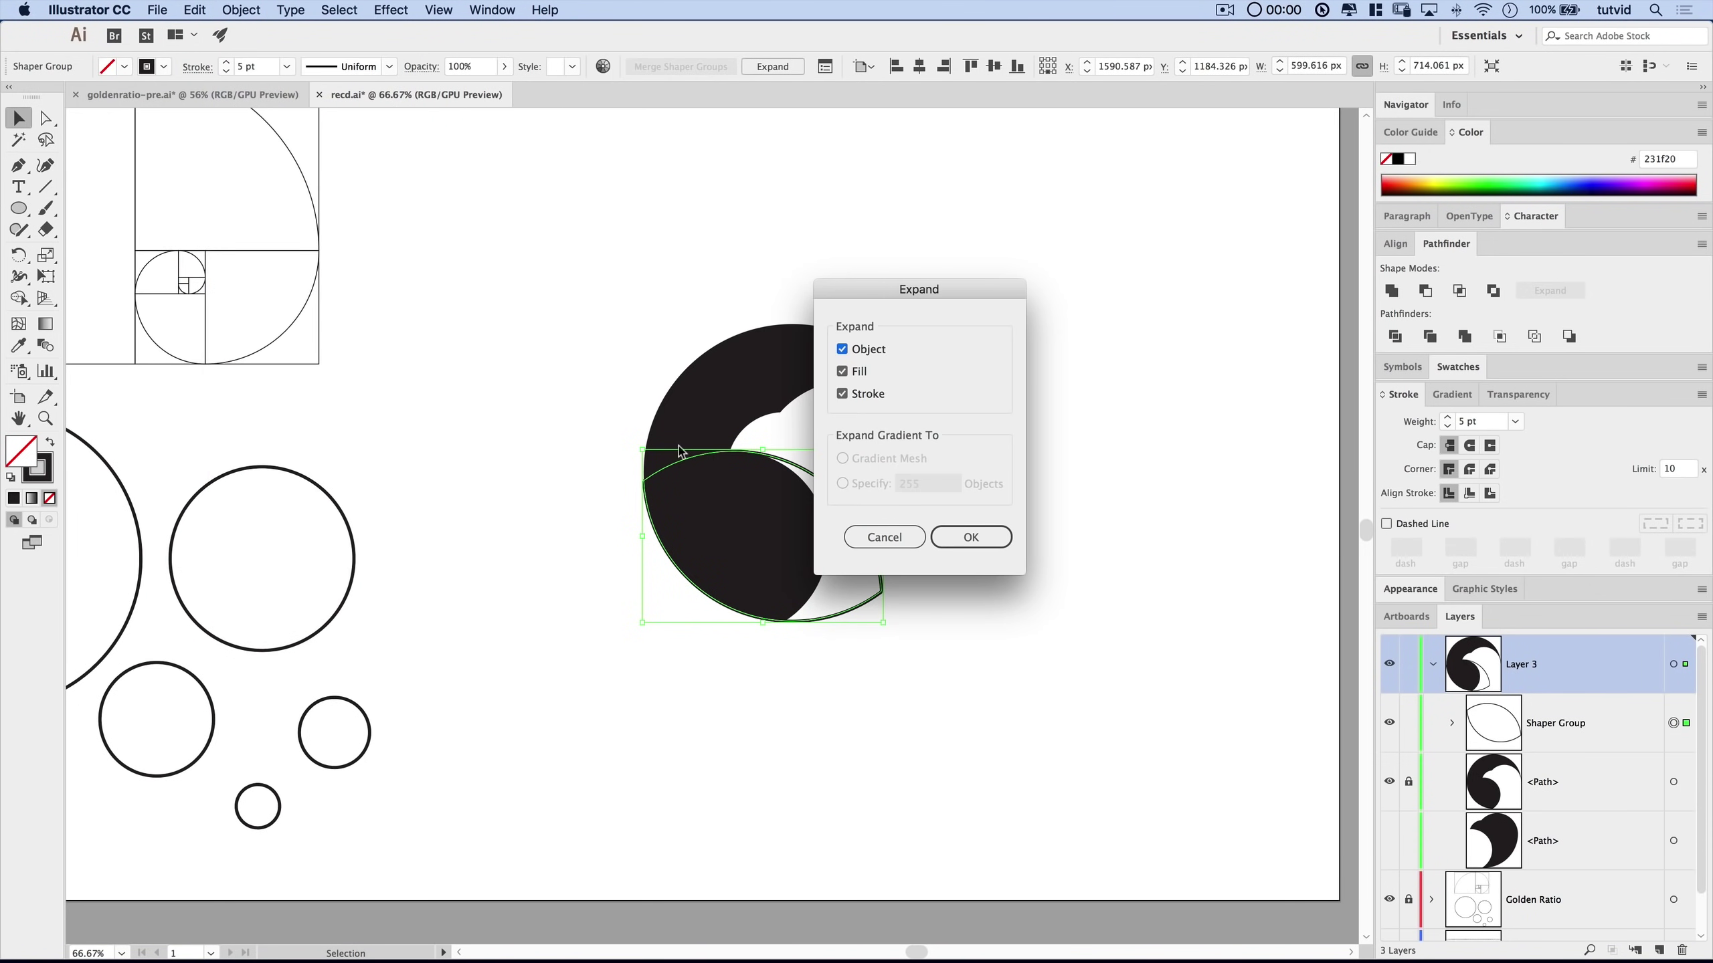
{"action": "left_click", "coordinate": [842, 393]}
{"action": "left_click", "coordinate": [842, 371]}
{"action": "left_click", "coordinate": [964, 537]}
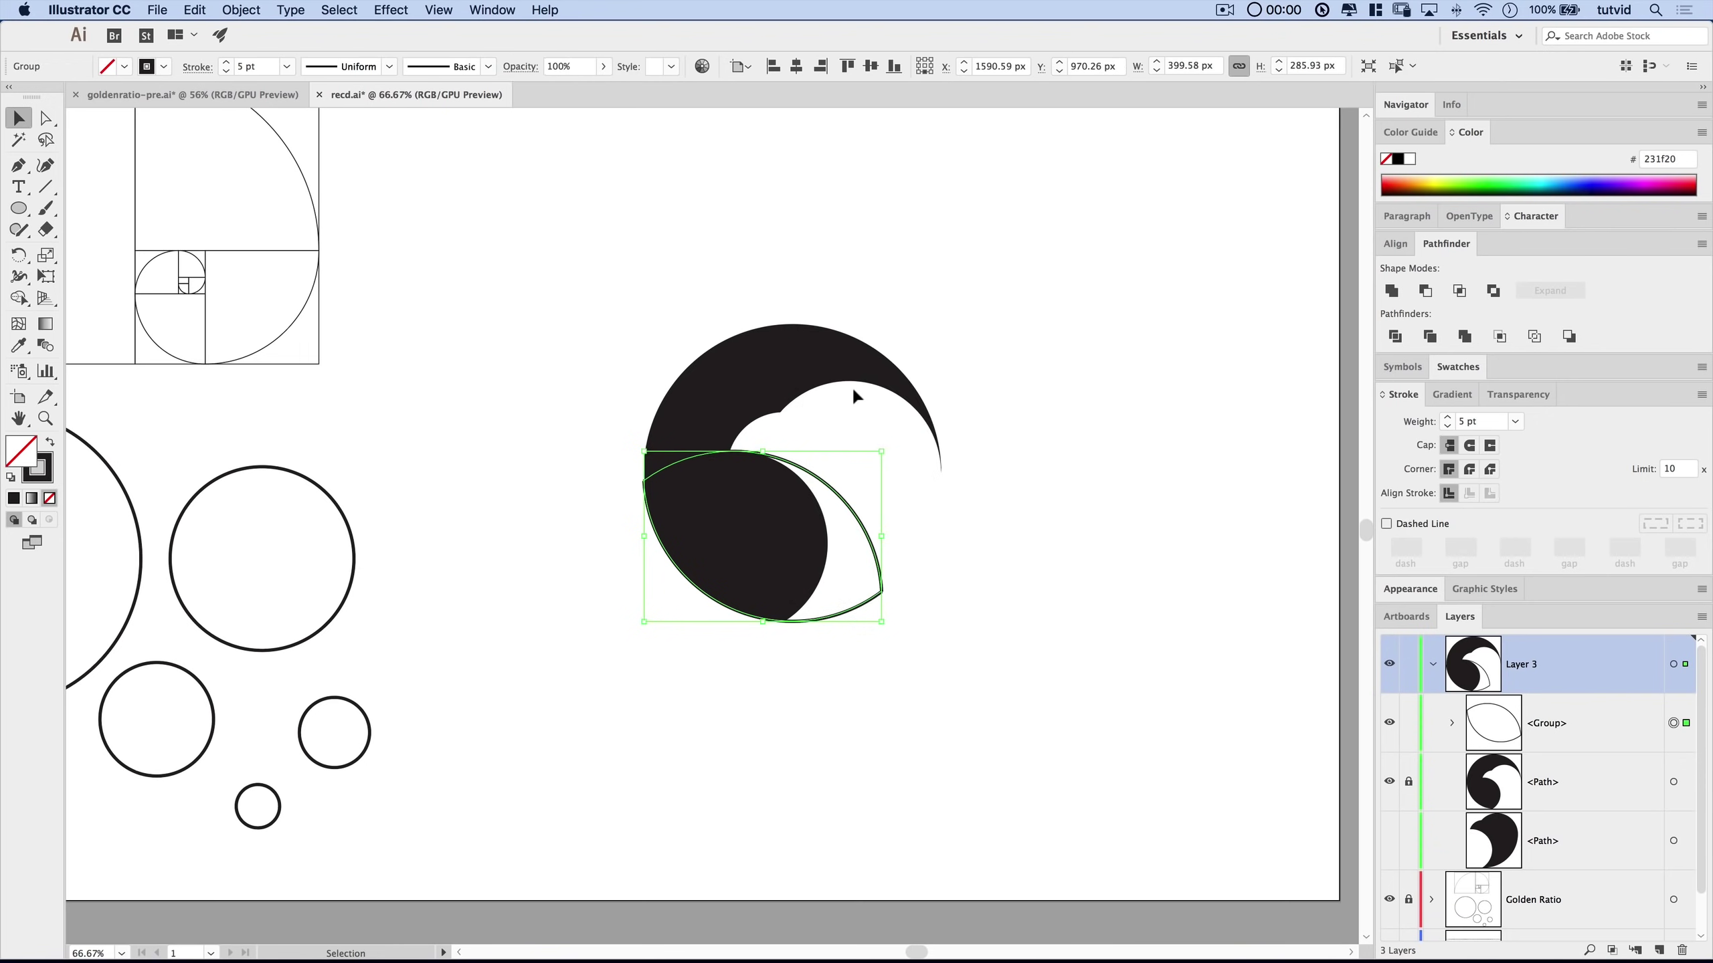
{"action": "left_click", "coordinate": [901, 641]}
Examine the anchor points at both pointed ends of the expanded leaf shape.
{"action": "key", "text": "z"}
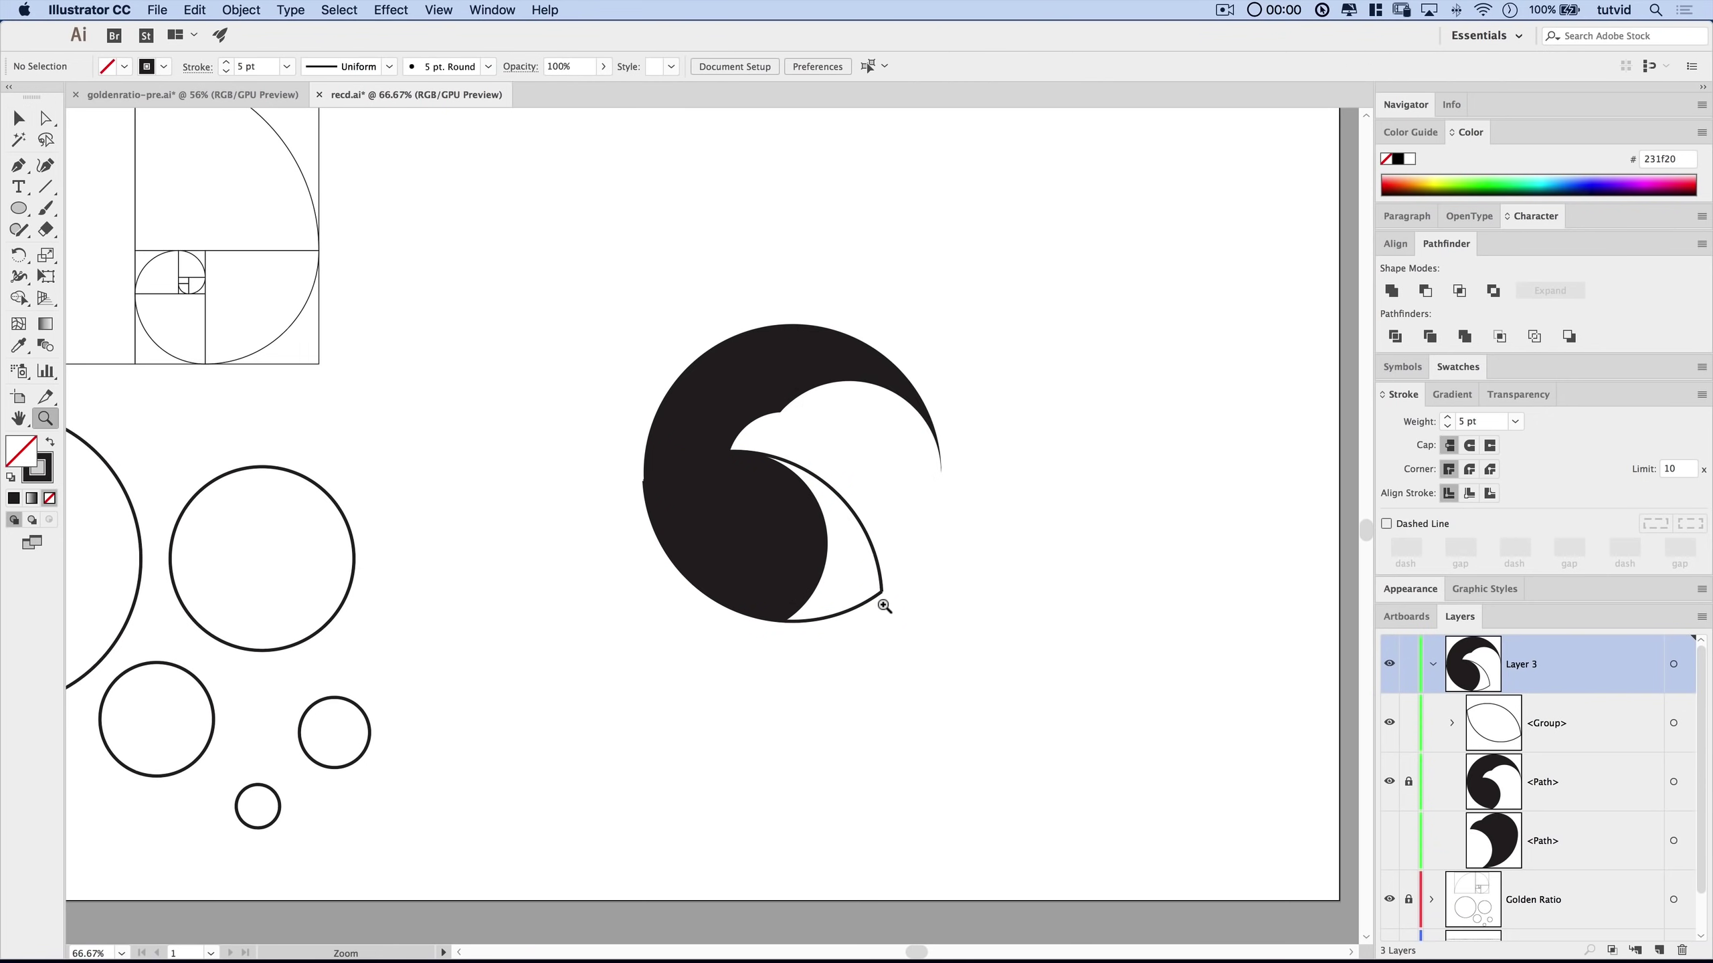
{"action": "left_click", "coordinate": [995, 656]}
{"action": "scroll", "coordinate": [700, 521], "scroll_direction": "left", "scroll_amount": 10}
{"action": "scroll", "coordinate": [700, 522], "scroll_direction": "up", "scroll_amount": 5}
{"action": "key", "text": "a"}
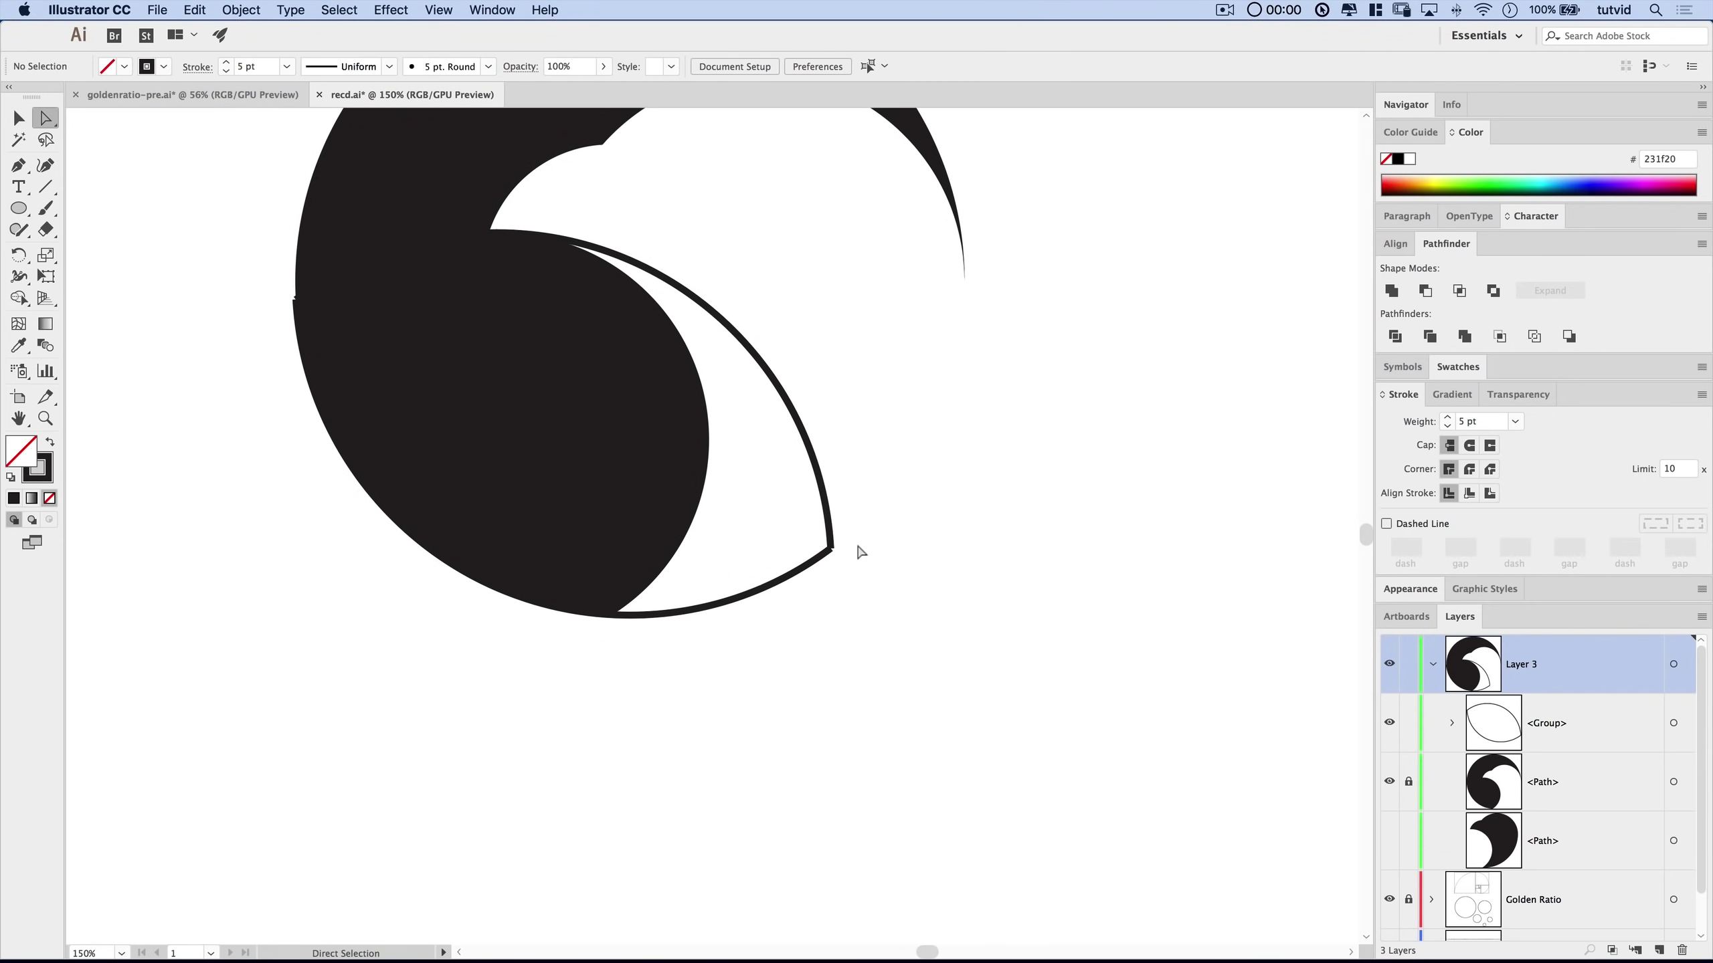
{"action": "left_click_drag", "start_coordinate": [849, 530], "coordinate": [824, 578]}
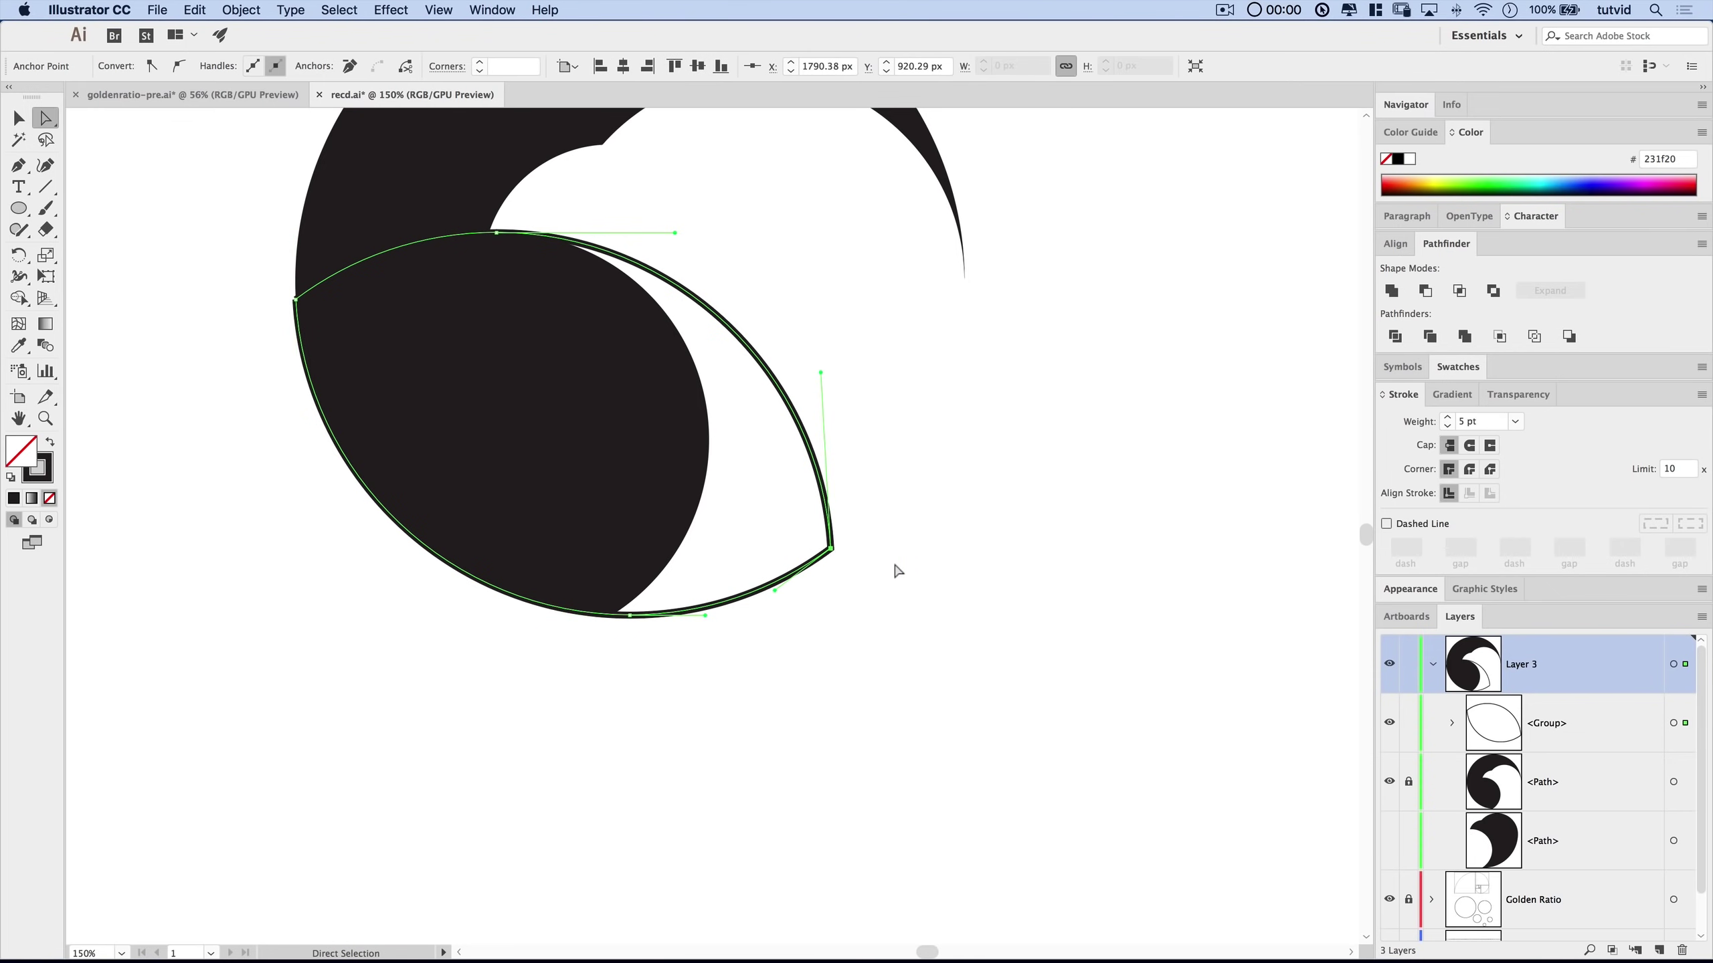
{"action": "left_click", "coordinate": [286, 284]}
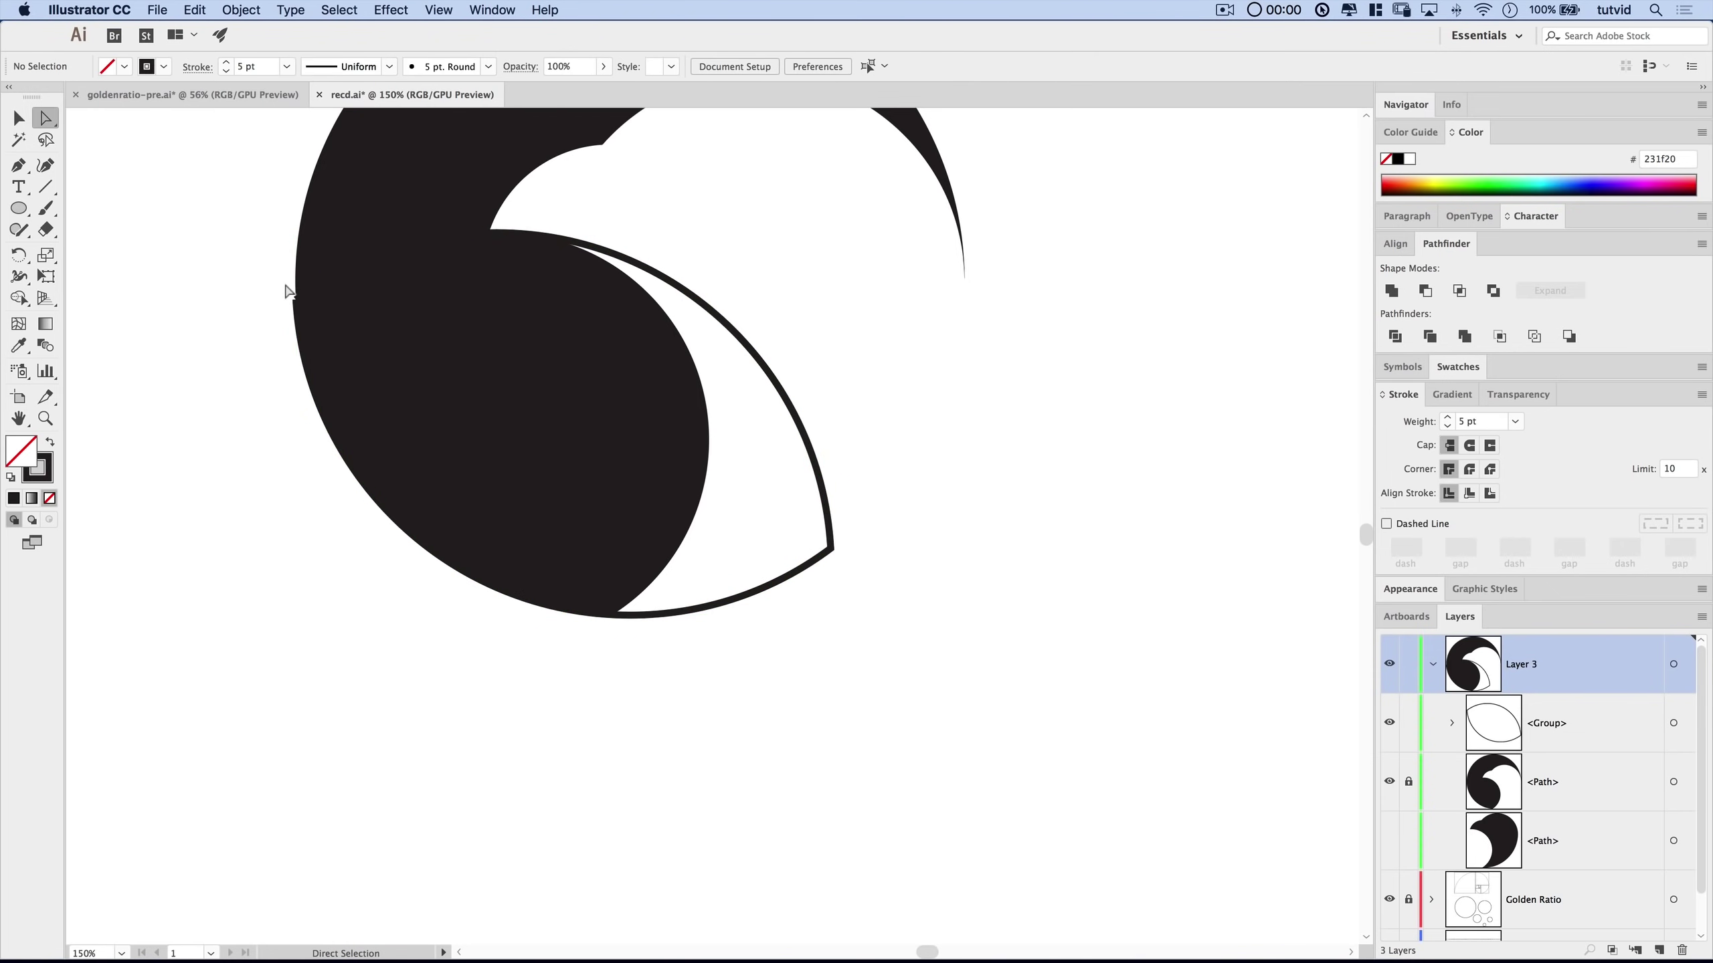
{"action": "left_click", "coordinate": [297, 323], "text": "super"}
{"action": "left_click", "coordinate": [200, 396]}
Swap the leaf group's fill and stroke, unlock the black bird path and move the group beneath it in Layer 3.
{"action": "key", "text": "v"}
{"action": "left_click", "coordinate": [830, 560]}
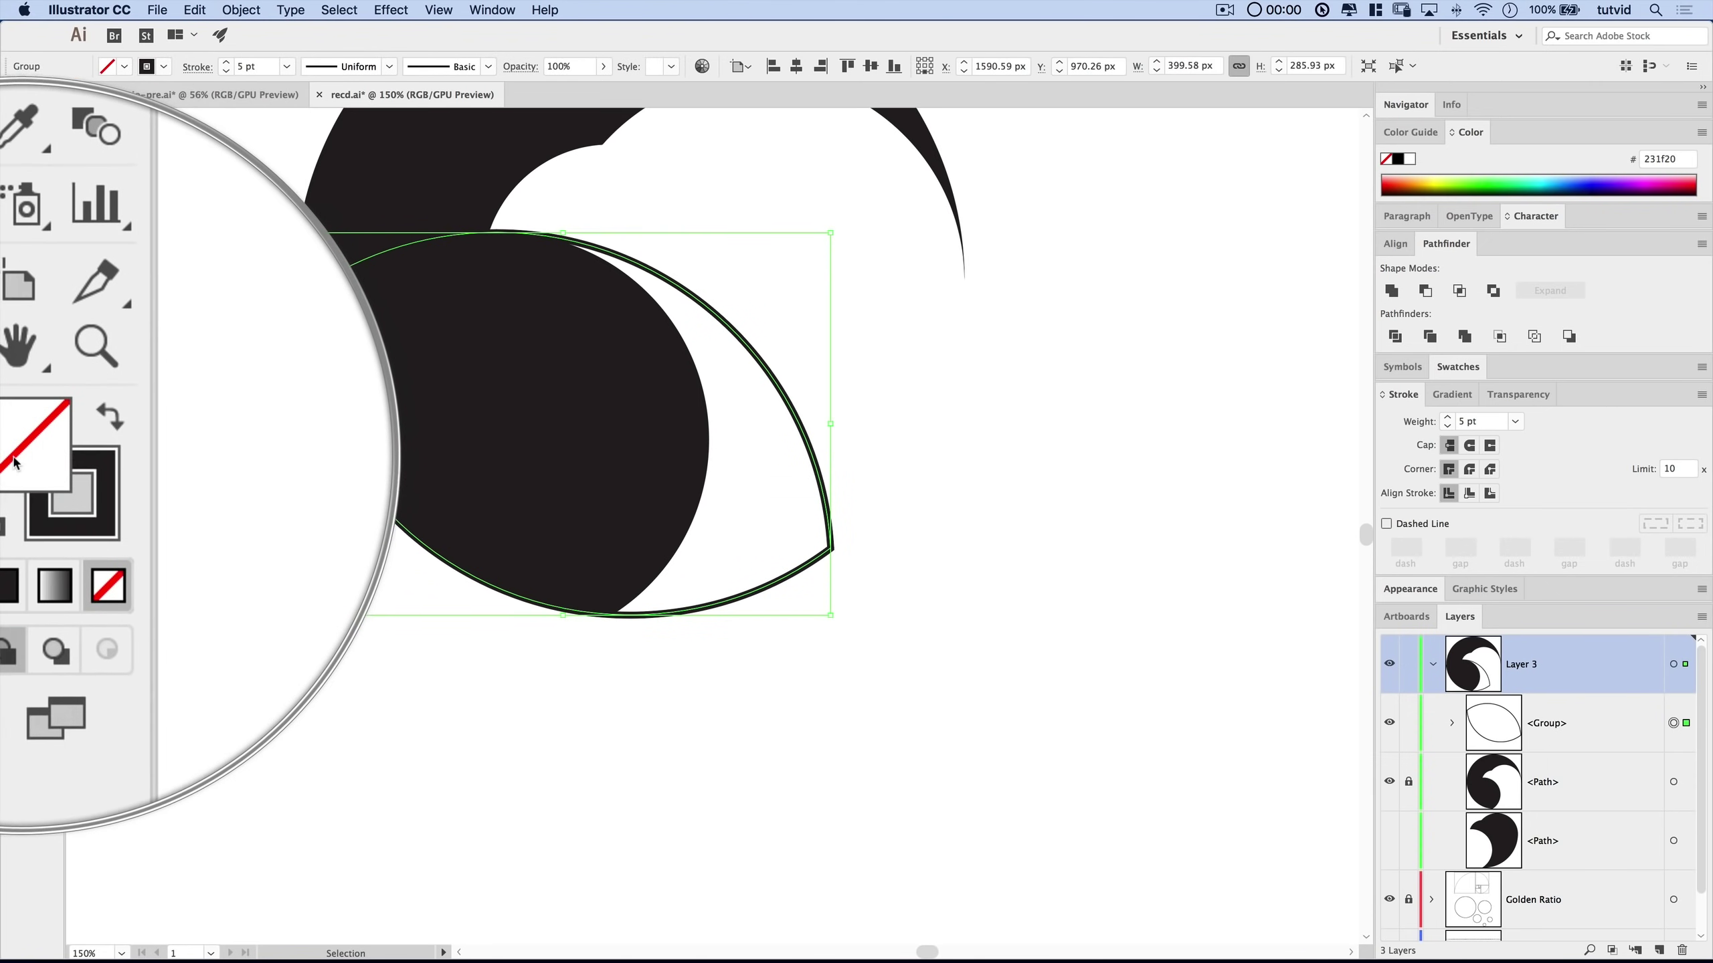
{"action": "left_click", "coordinate": [52, 447]}
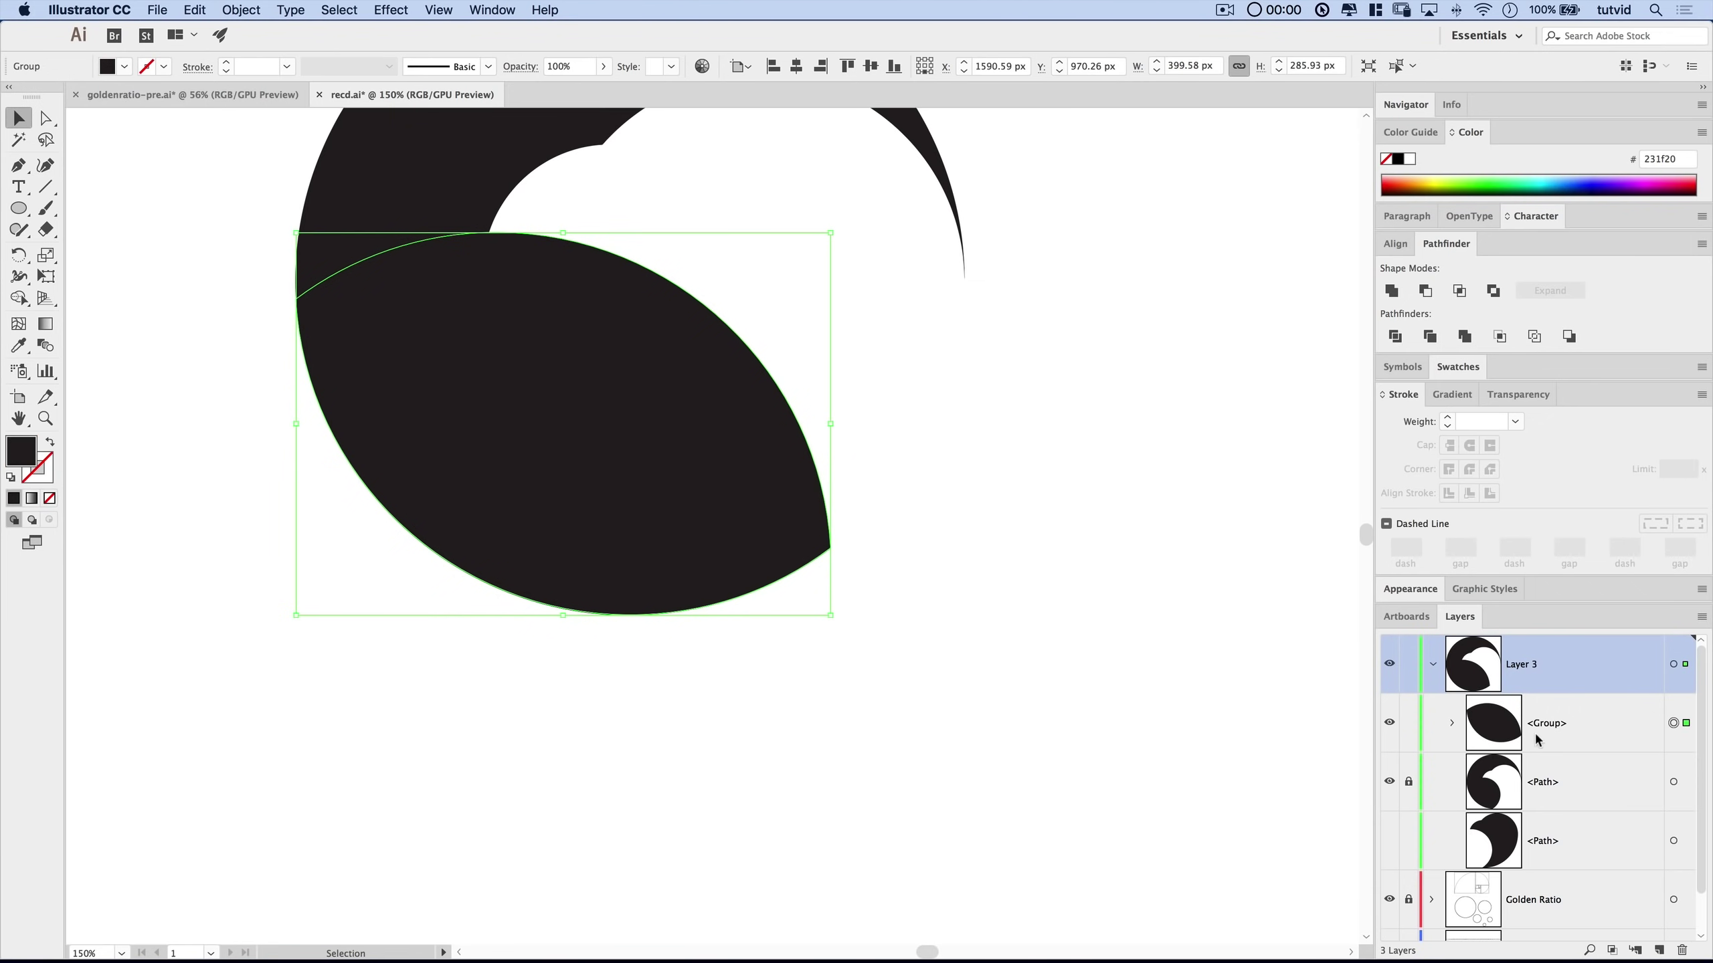
{"action": "left_click", "coordinate": [1408, 781]}
{"action": "left_click_drag", "start_coordinate": [1598, 722], "coordinate": [1541, 809]}
Set the leaf group's opacity to 25% and deselect it.
{"action": "left_click", "coordinate": [1518, 397]}
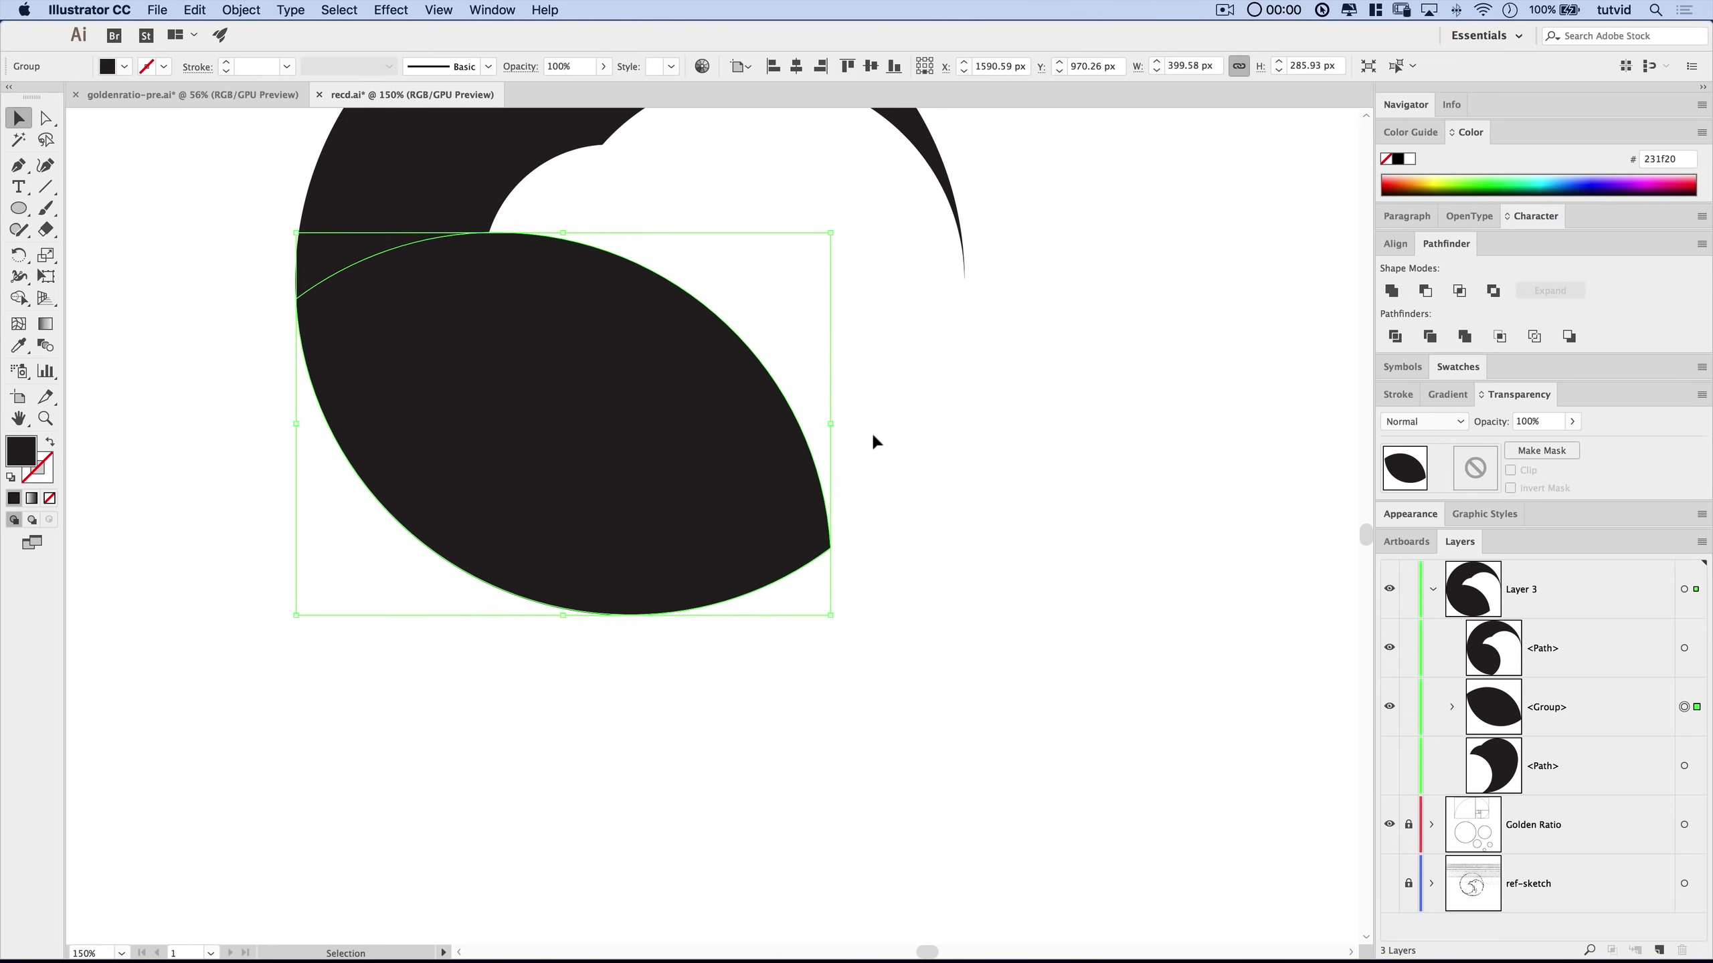
{"action": "double_click", "coordinate": [1551, 420]}
{"action": "type", "text": "25"}
{"action": "key", "text": "Return"}
{"action": "left_click", "coordinate": [1091, 577]}
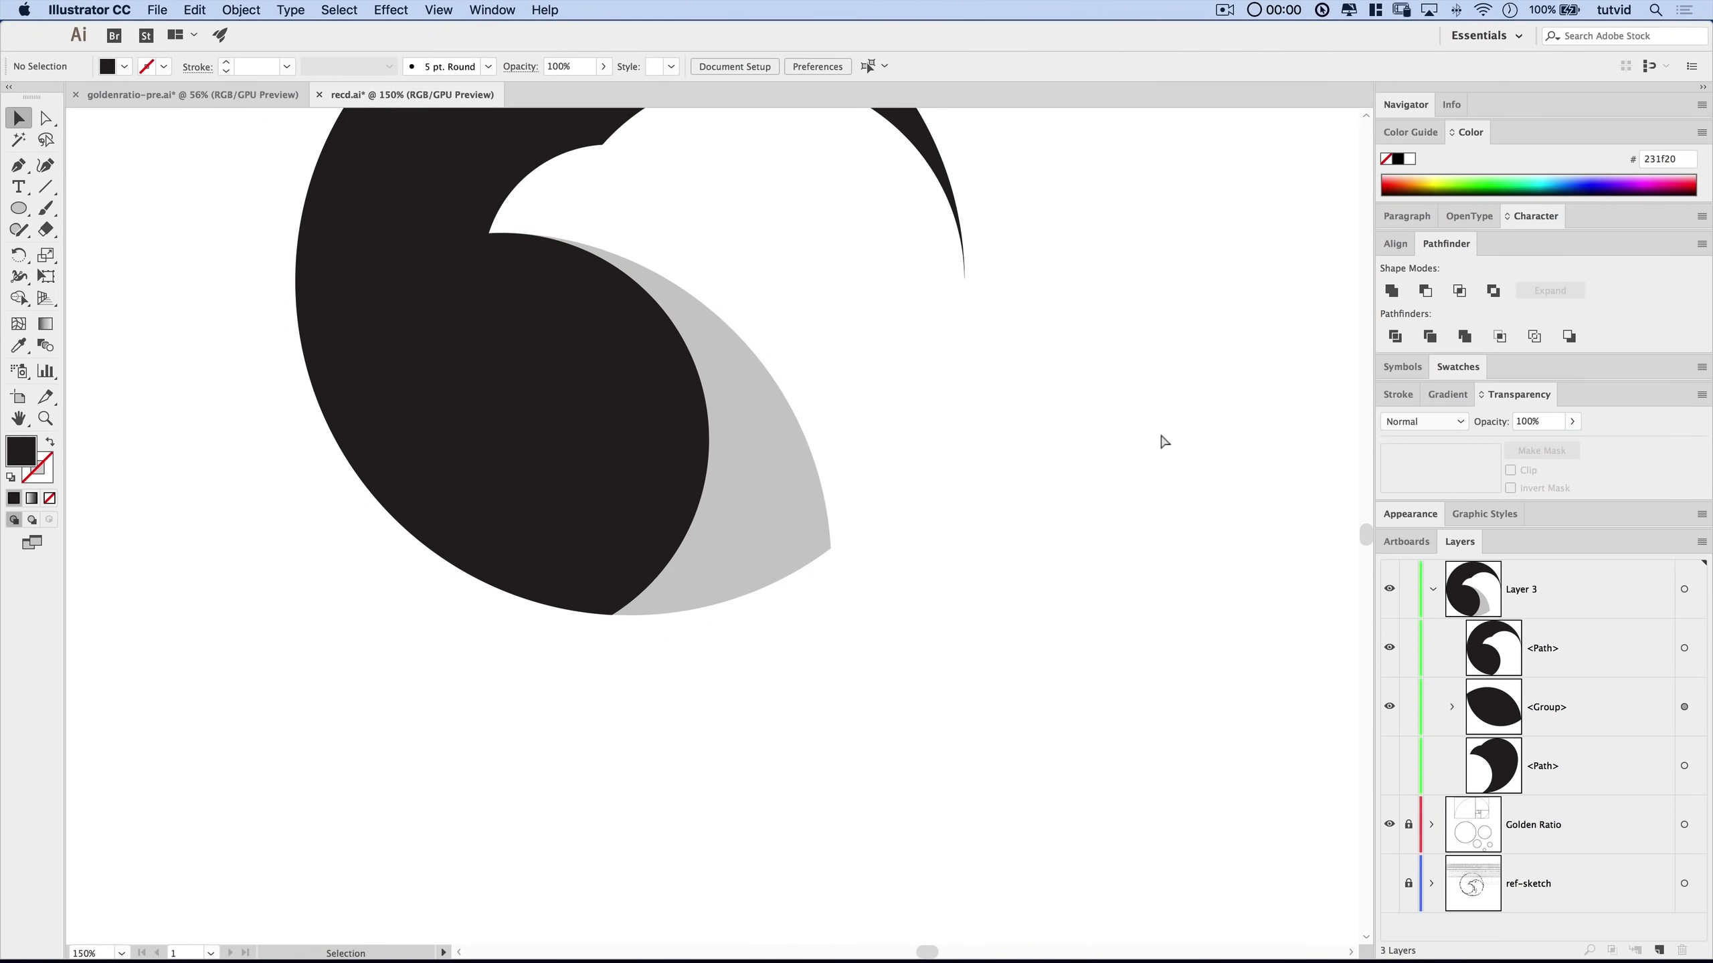
Review the bird design on the whole artboard and collapse Layer 3's contents.
{"action": "key", "text": "super+0"}
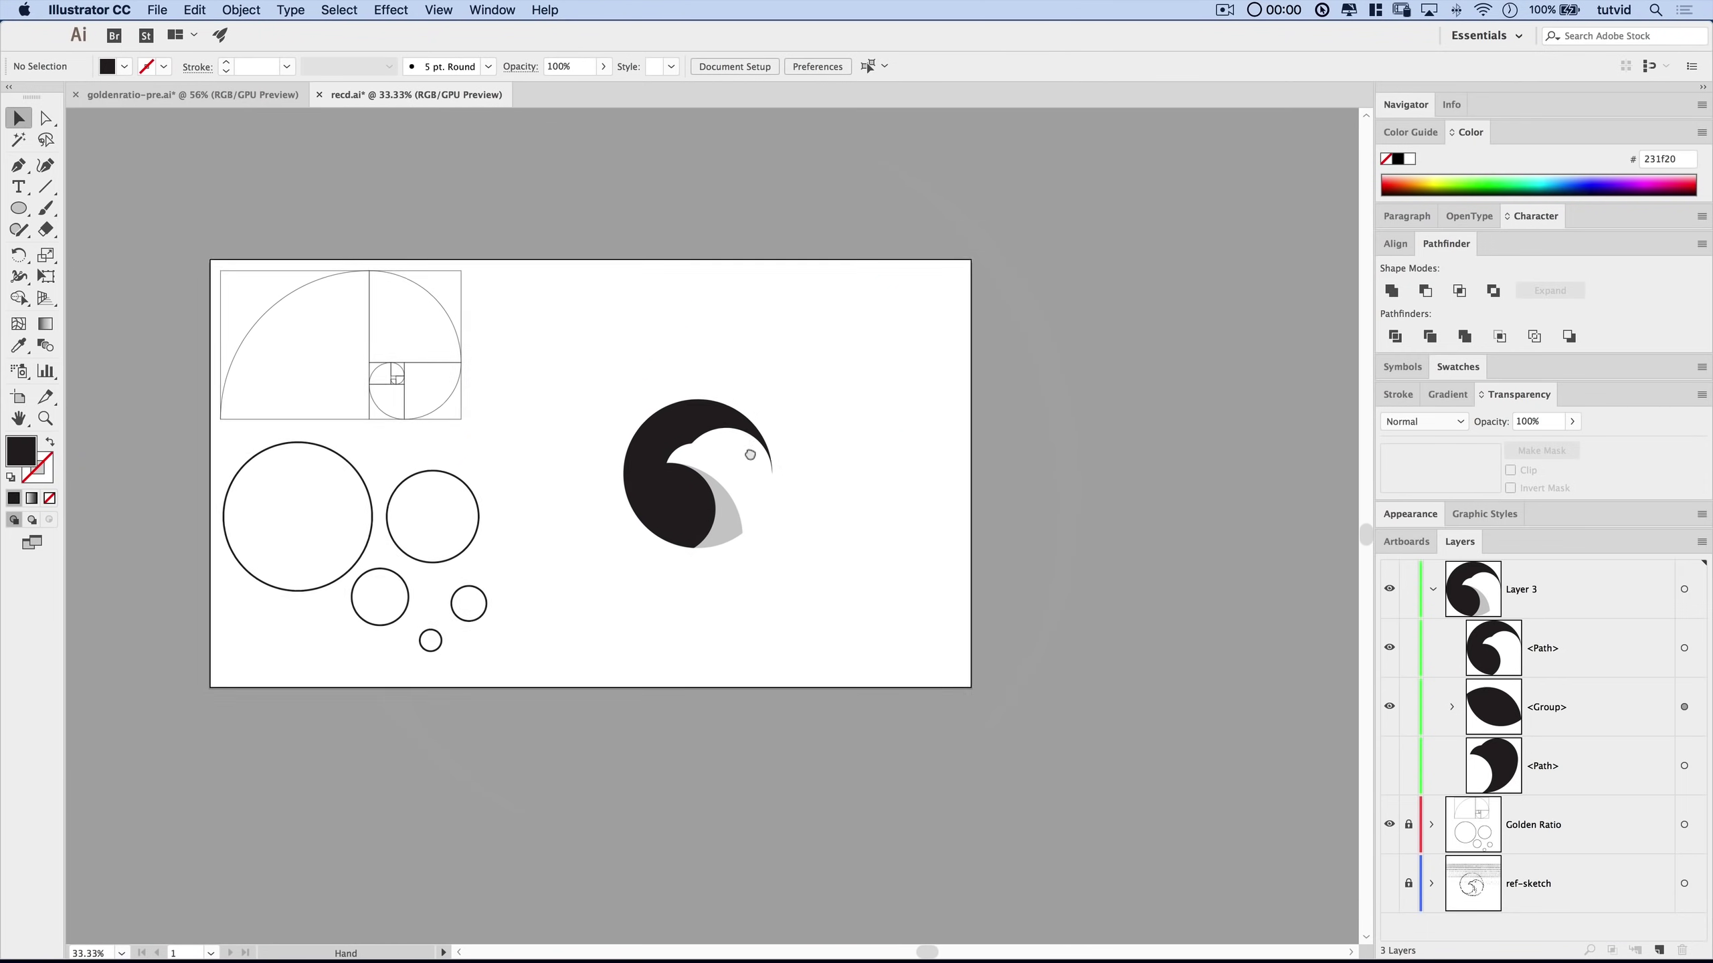
{"action": "key", "text": "super+="}
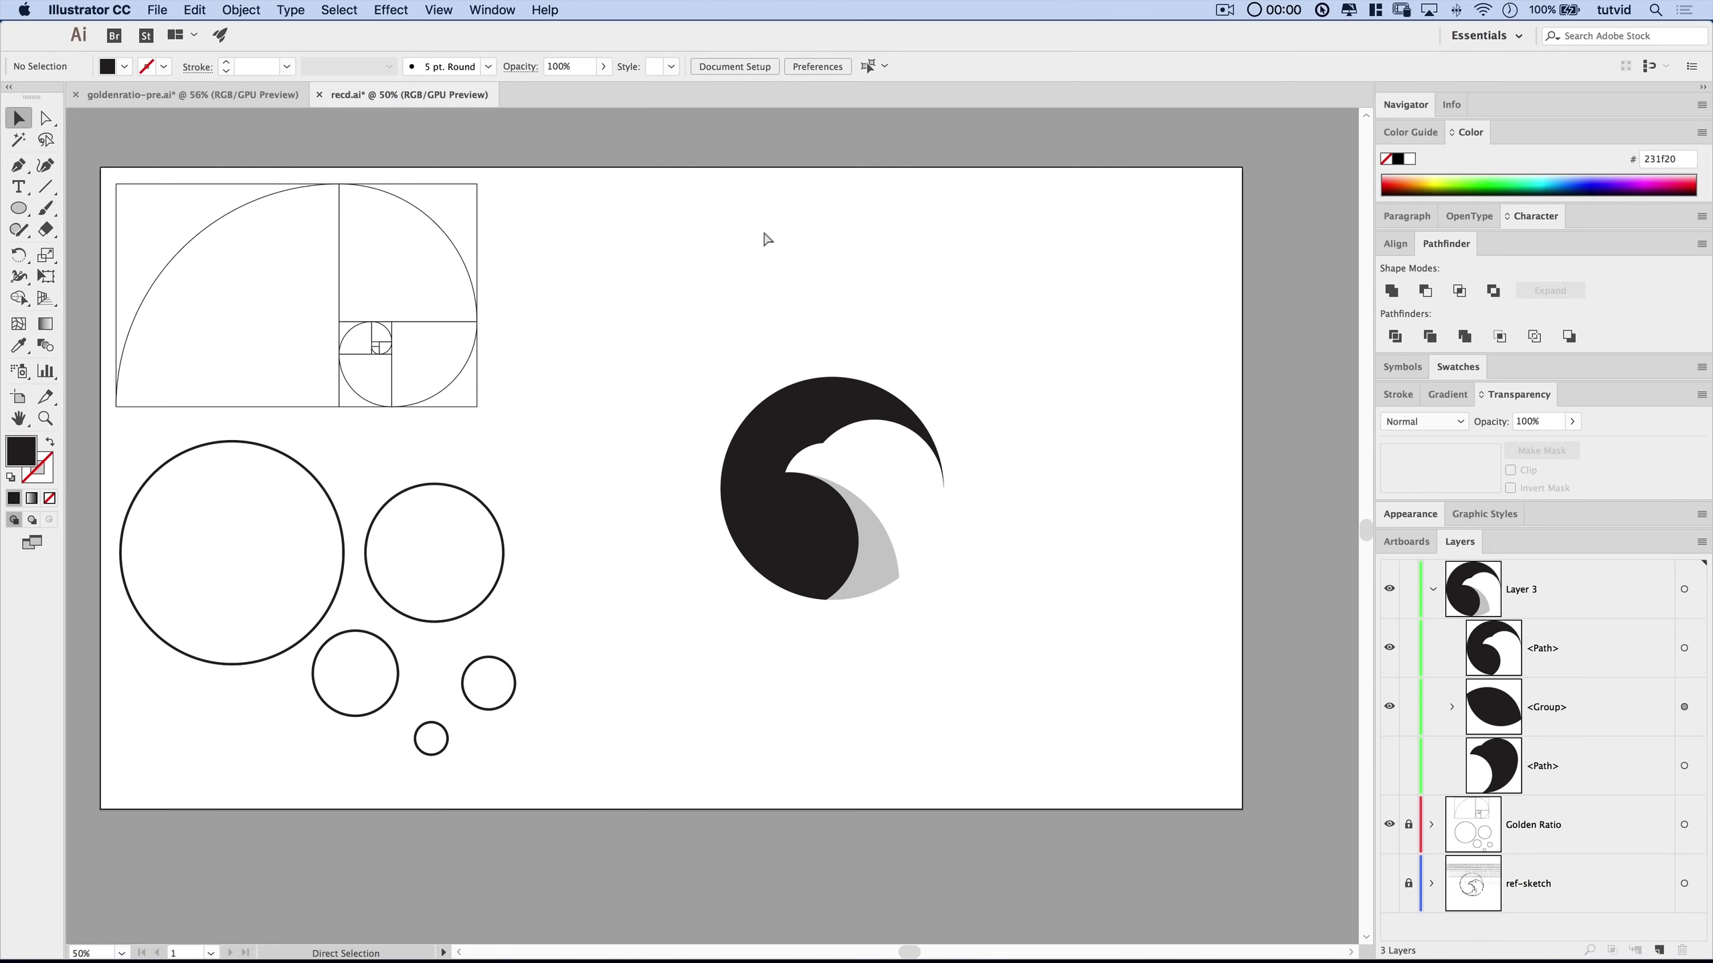
{"action": "scroll", "coordinate": [951, 530], "scroll_direction": "up", "scroll_amount": 4}
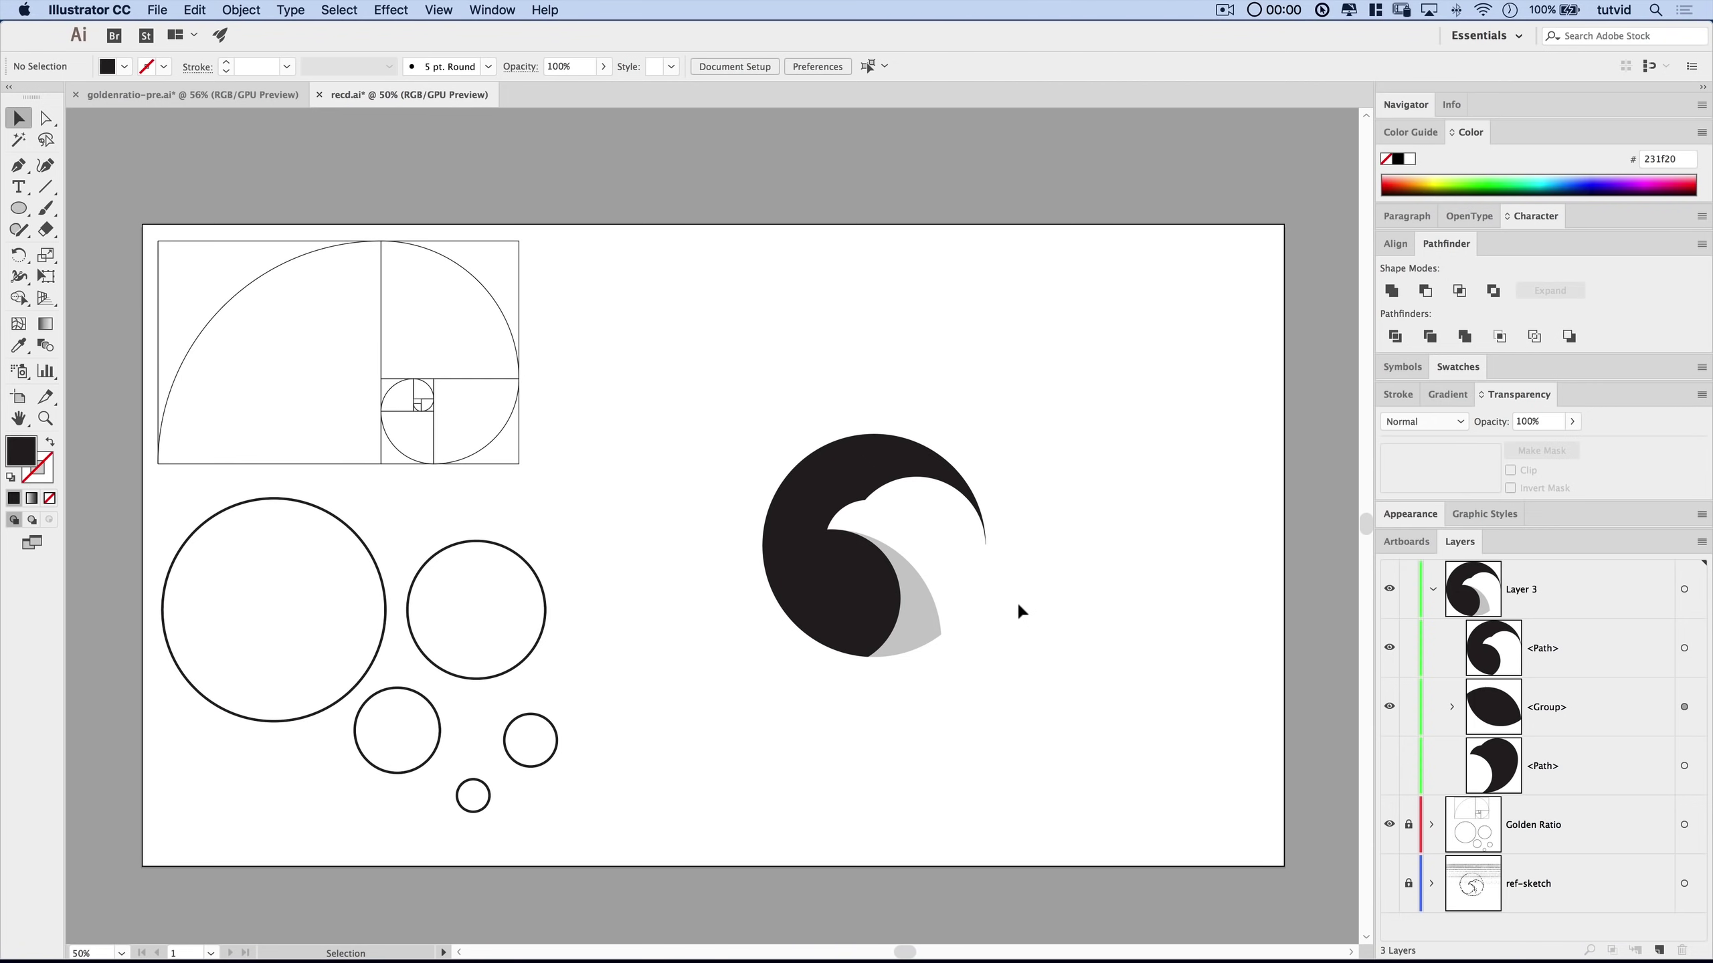
{"action": "left_click", "coordinate": [1431, 587]}
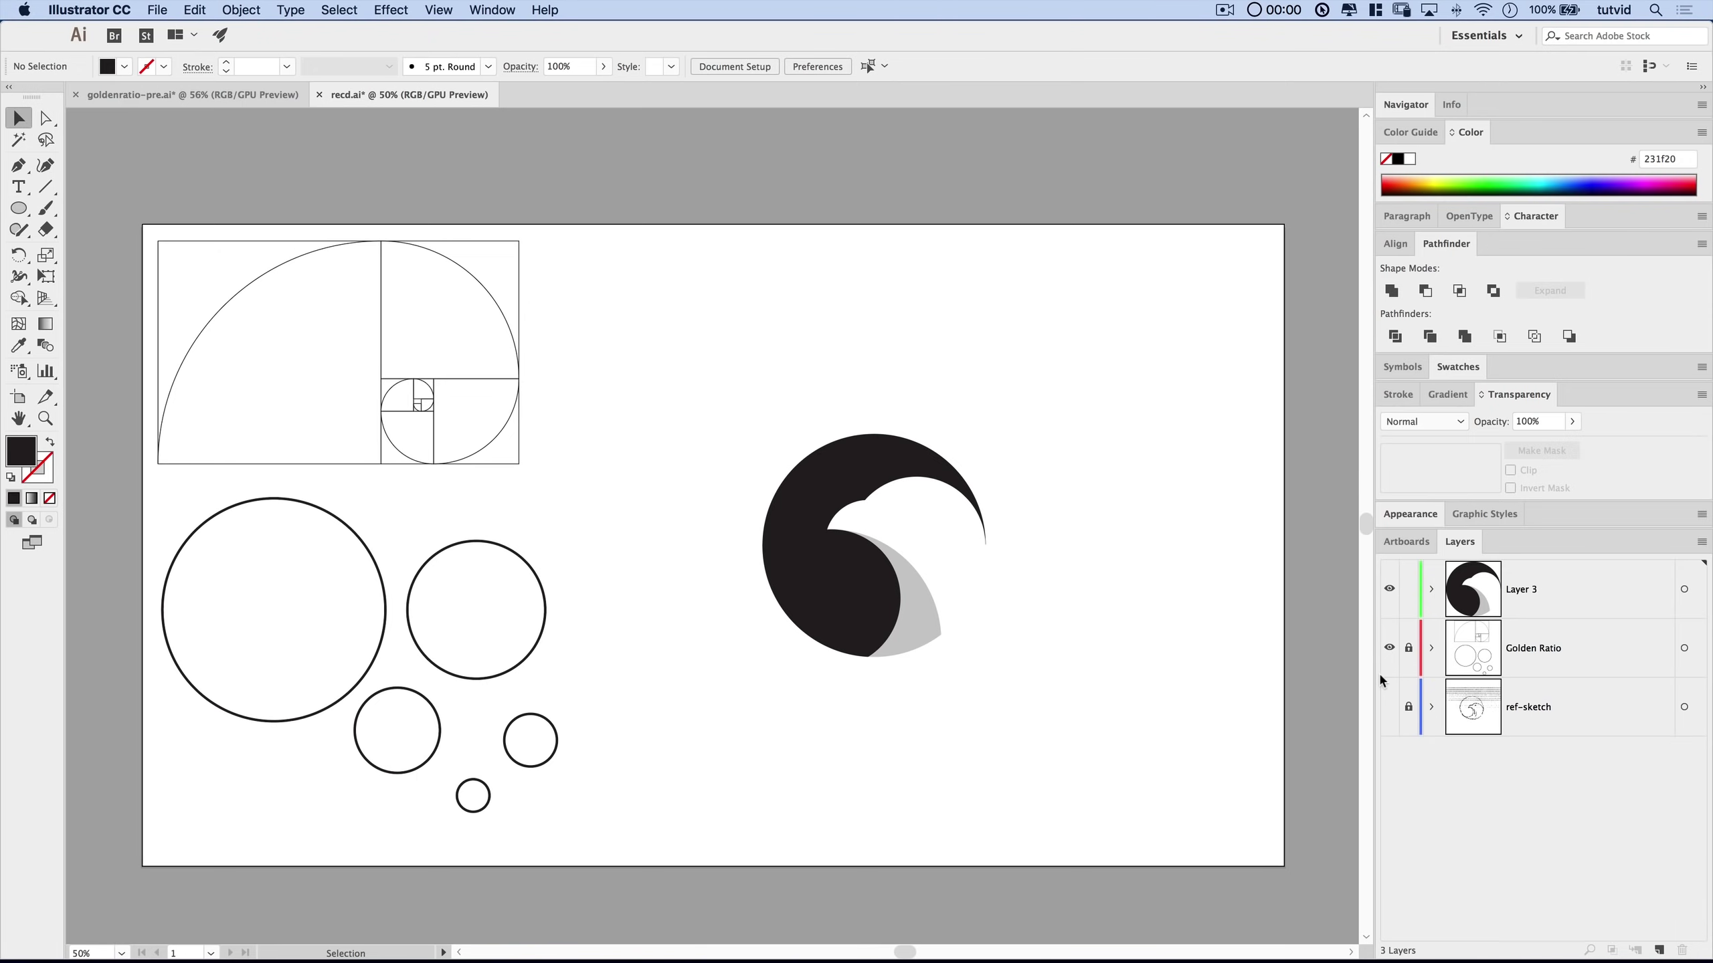